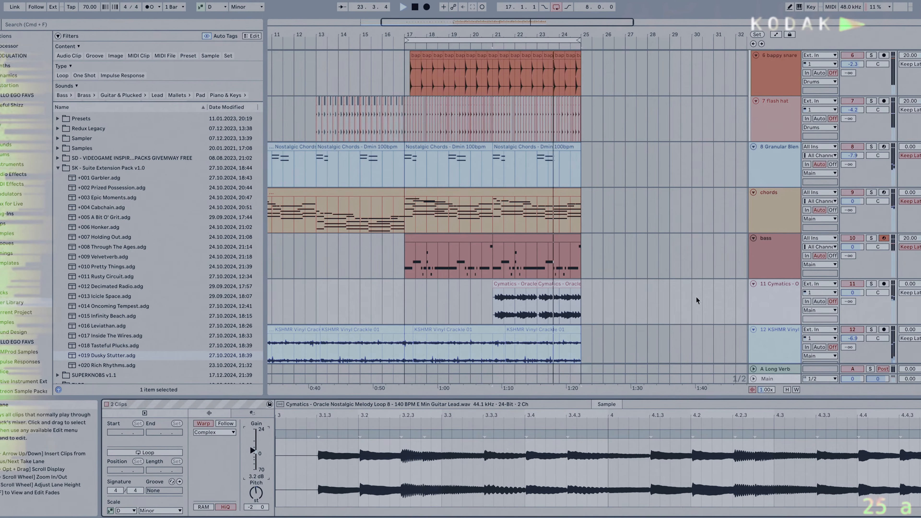
{"action": "scroll", "coordinate": [624, 295], "scroll_direction": "down", "scroll_amount": 3}
{"action": "left_click", "coordinate": [584, 282]}
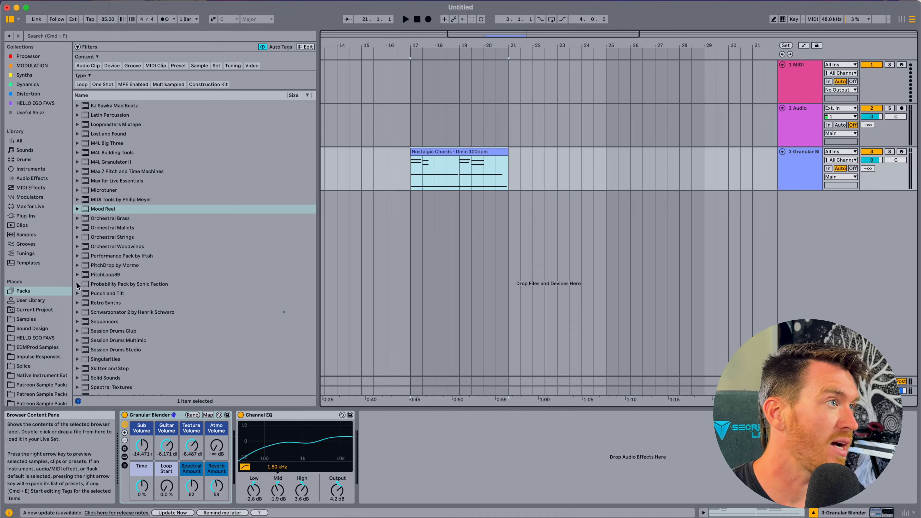
Play the Nostalgic Chords clip on the Granular Blender track and duplicate it to fill bars 17 to 25
{"action": "left_click", "coordinate": [98, 210]}
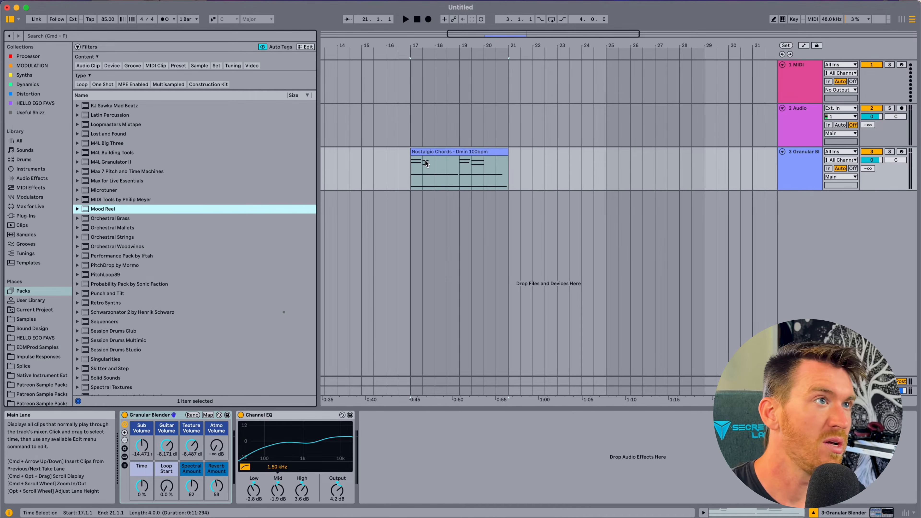
{"action": "left_click", "coordinate": [430, 152]}
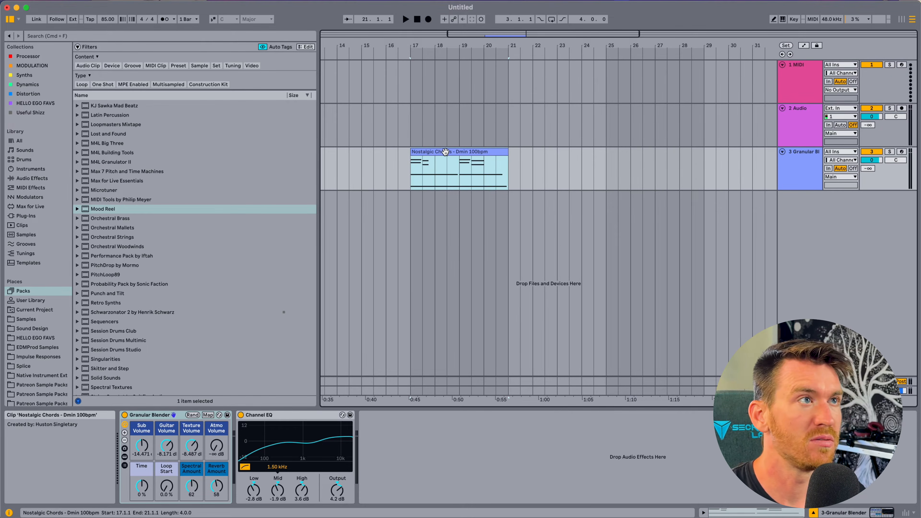
{"action": "key", "text": "space"}
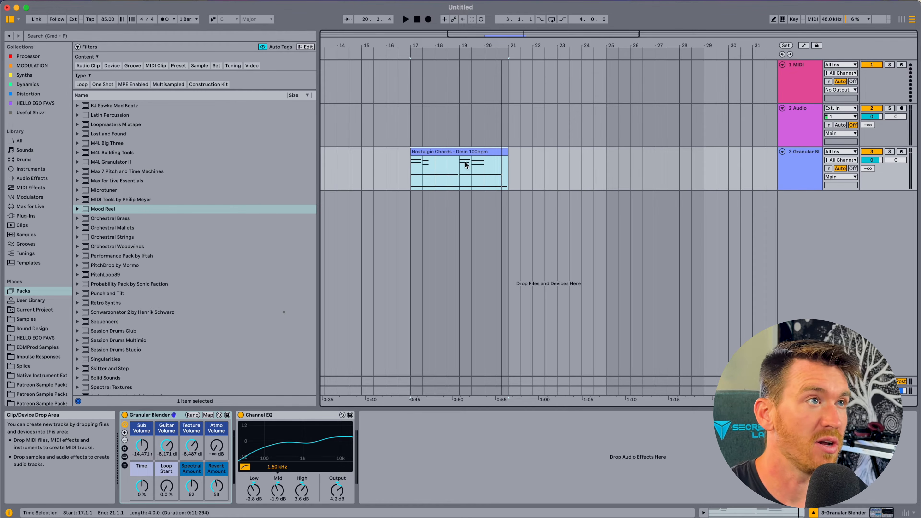
{"action": "key", "text": "super+d"}
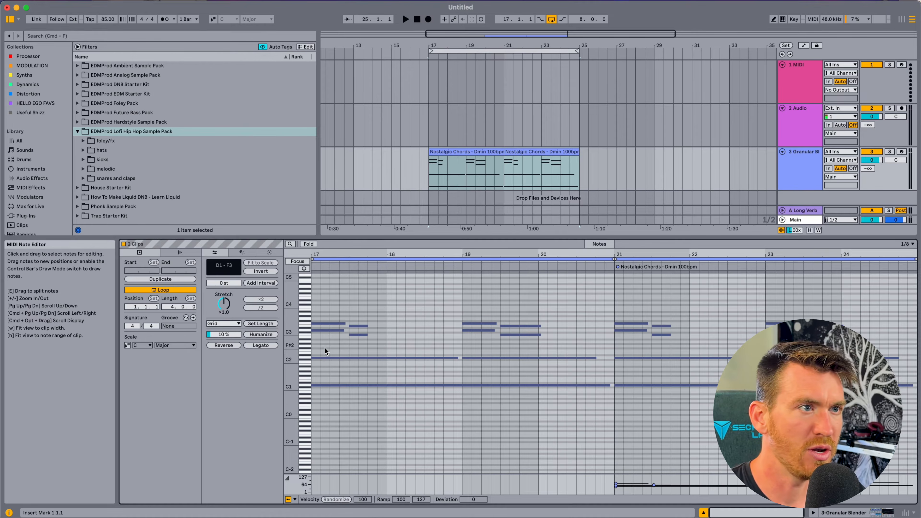
Deactivate the low D1 and D2 notes in both Nostalgic Chords clips and play the loop to check each clip
{"action": "left_click_drag", "start_coordinate": [329, 344], "coordinate": [779, 396]}
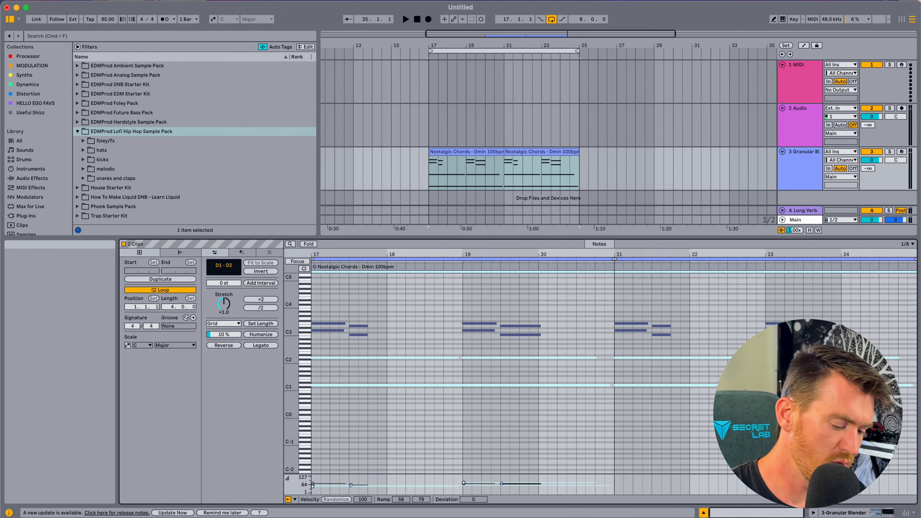
{"action": "left_click", "coordinate": [779, 395]}
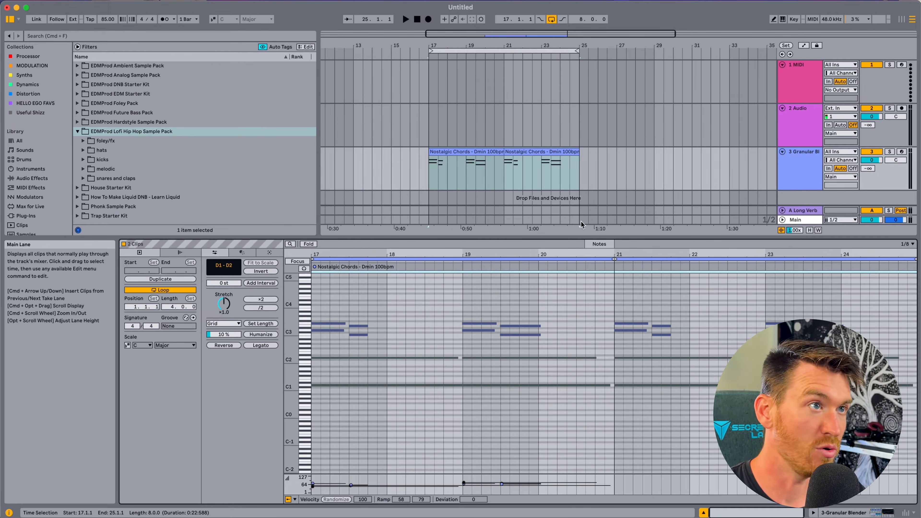
{"action": "left_click_drag", "start_coordinate": [580, 237], "coordinate": [581, 331]}
{"action": "key", "text": "space"}
{"action": "left_click", "coordinate": [477, 149]}
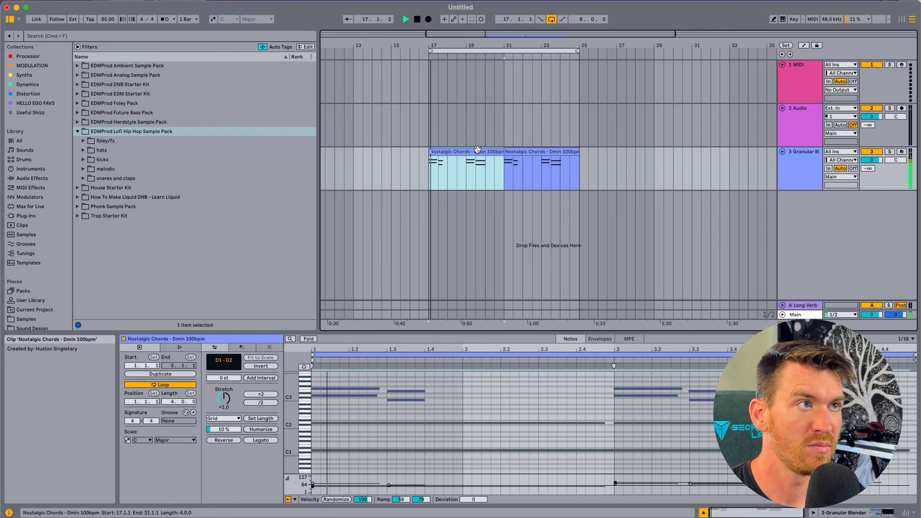
{"action": "left_click", "coordinate": [529, 152]}
{"action": "left_click", "coordinate": [483, 147]}
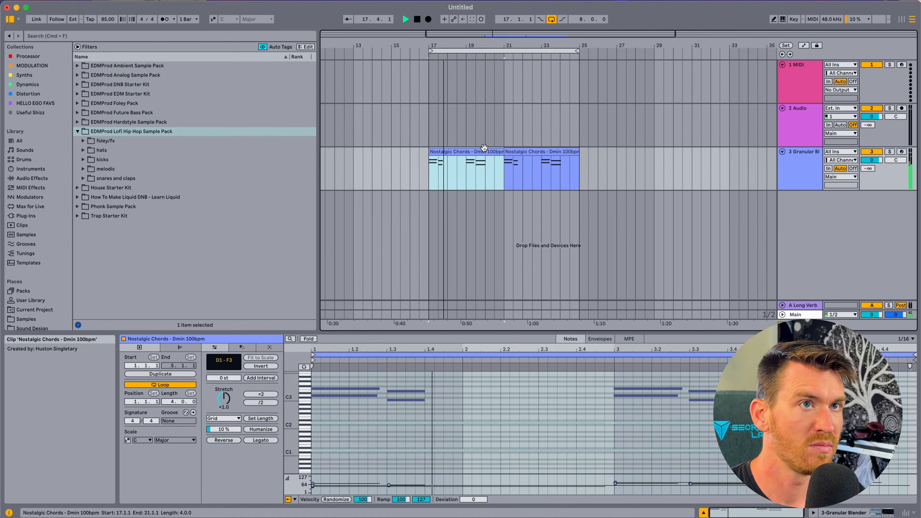
Find EQ Eight in the browser and add it after Channel EQ on the Granular Blender track
{"action": "left_click", "coordinate": [804, 167]}
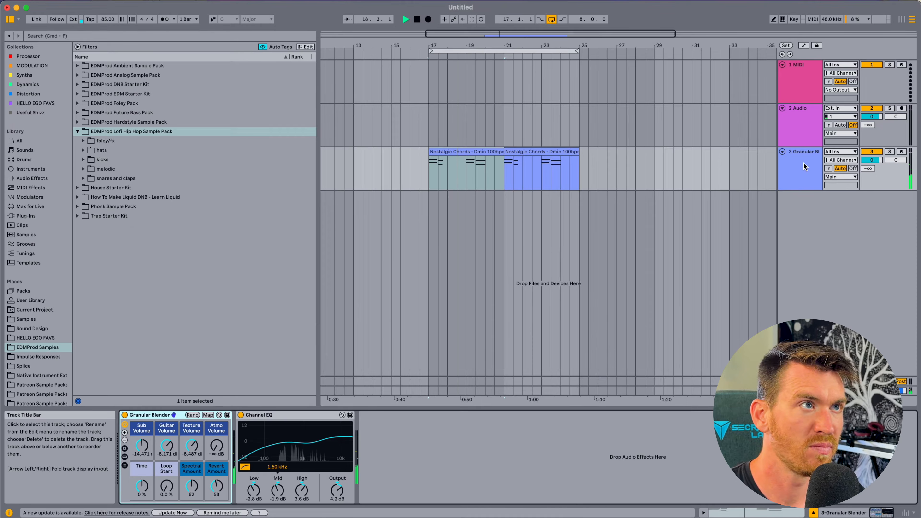
{"action": "left_click", "coordinate": [387, 443]}
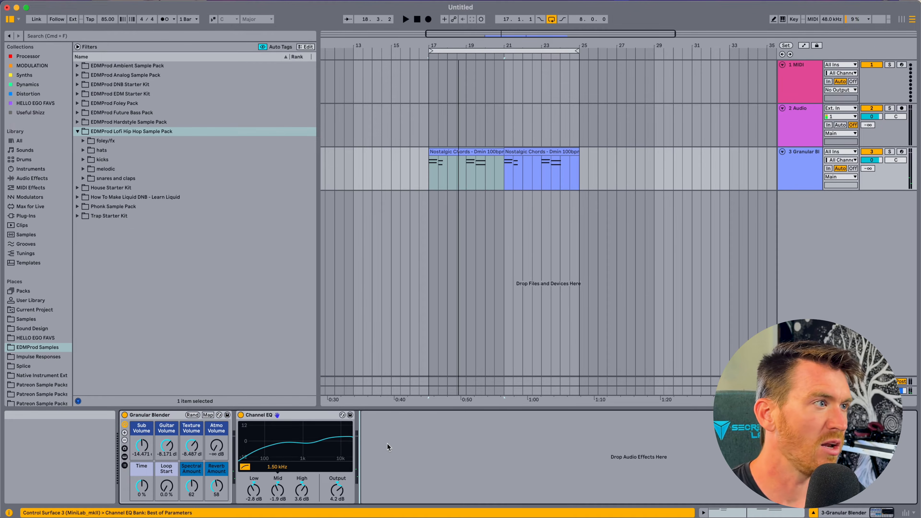
{"action": "key", "text": "super+f"}
{"action": "type", "text": "eq"}
{"action": "double_click", "coordinate": [105, 247]}
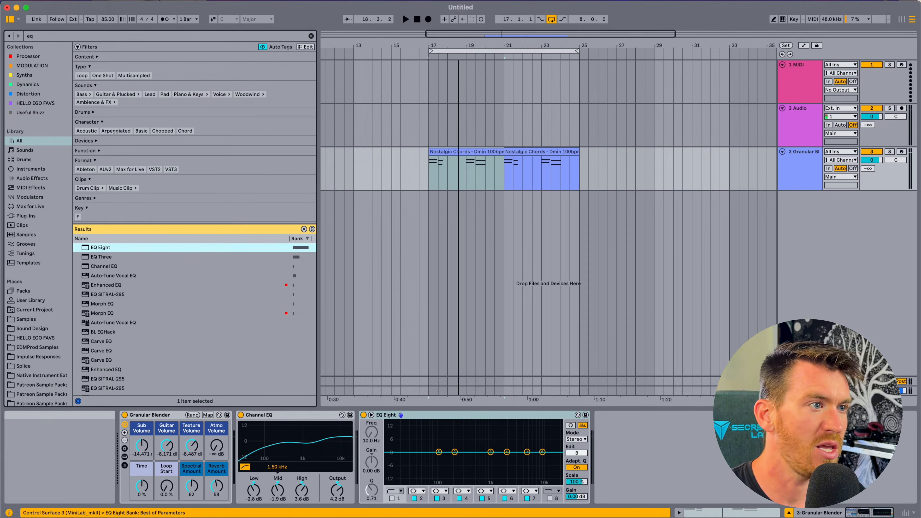
Shape the chords in EQ Eight with a low cut at about 505 Hz and a high cut at about 2.67 kHz while listening
{"action": "left_click", "coordinate": [392, 498]}
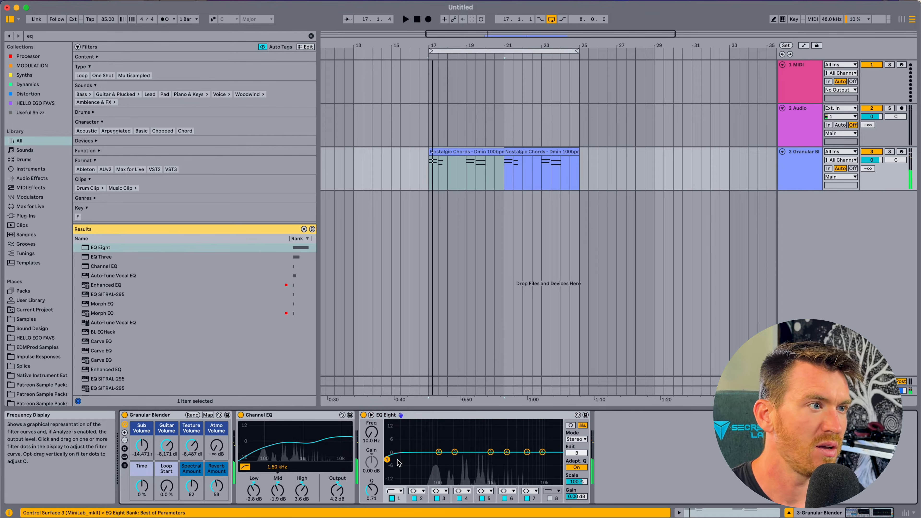
{"action": "left_click_drag", "start_coordinate": [404, 459], "coordinate": [465, 459]}
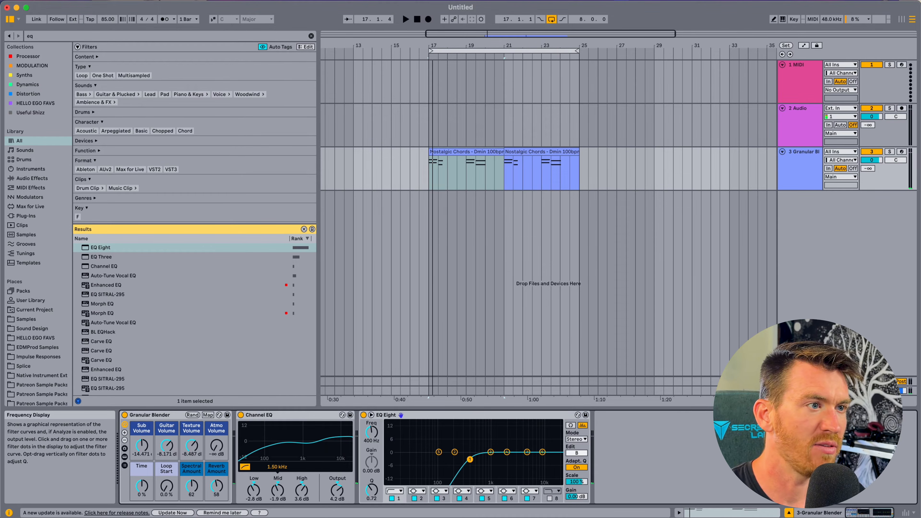
{"action": "key", "text": "space"}
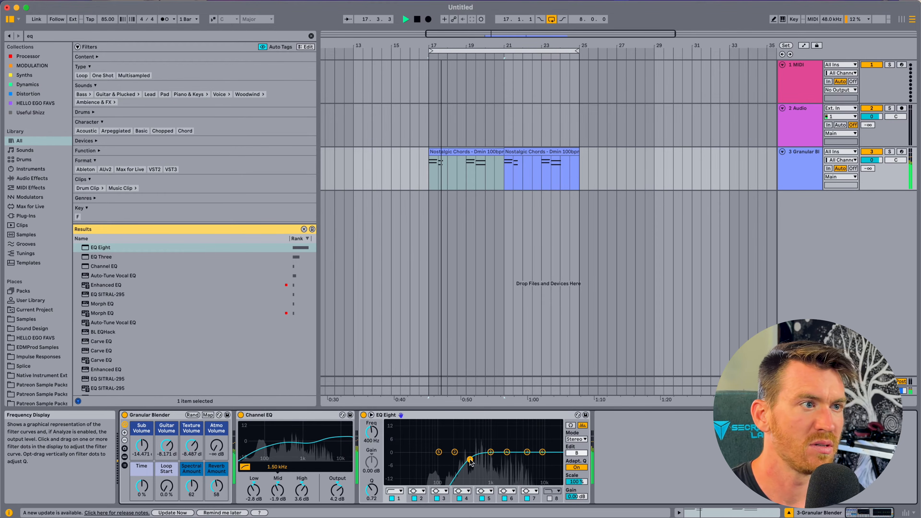
{"action": "left_click", "coordinate": [578, 187]}
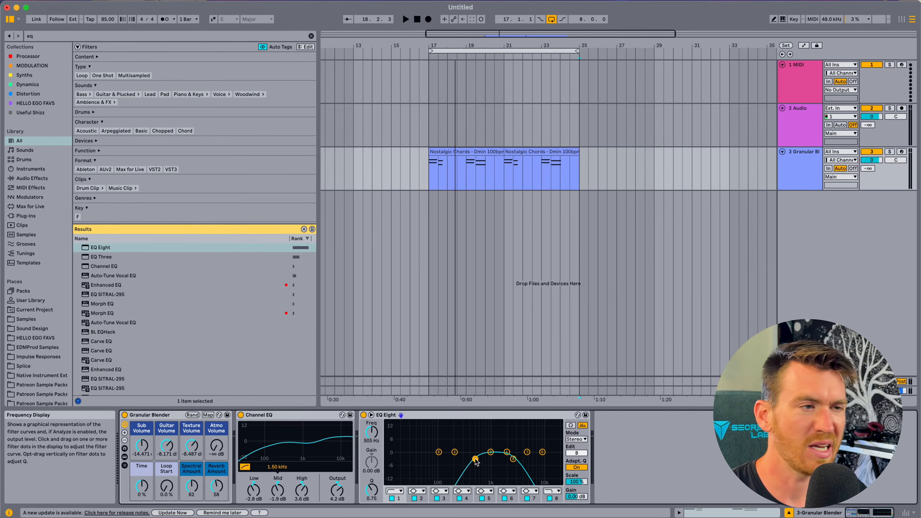
{"action": "key", "text": "space"}
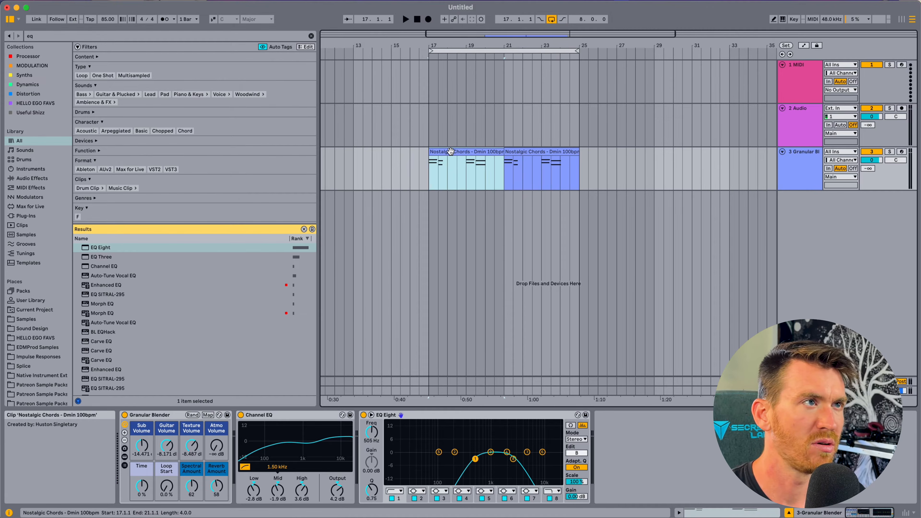
{"action": "left_click_drag", "start_coordinate": [513, 459], "coordinate": [511, 459]}
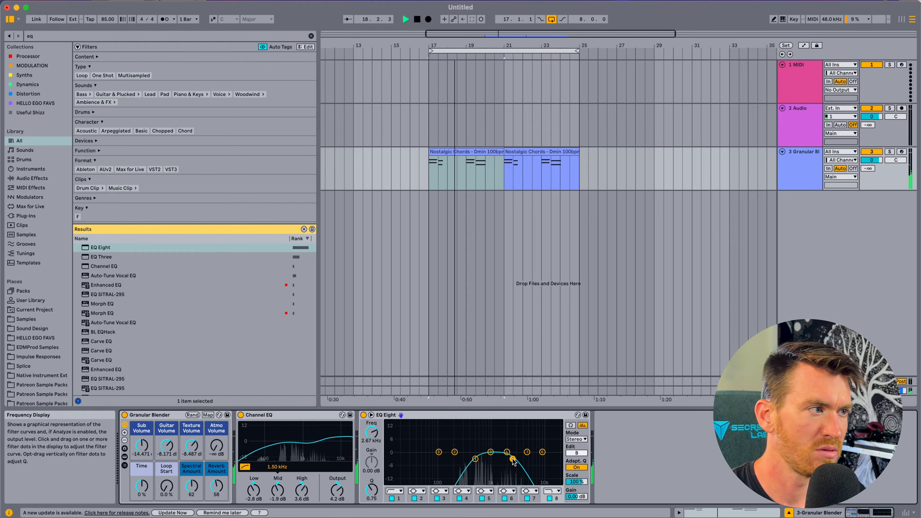
{"action": "key", "text": "space"}
Insert a new MIDI track below Granular Blender and load the Grand Piano.adg instrument on it
{"action": "left_click", "coordinate": [588, 258]}
{"action": "left_click", "coordinate": [585, 174]}
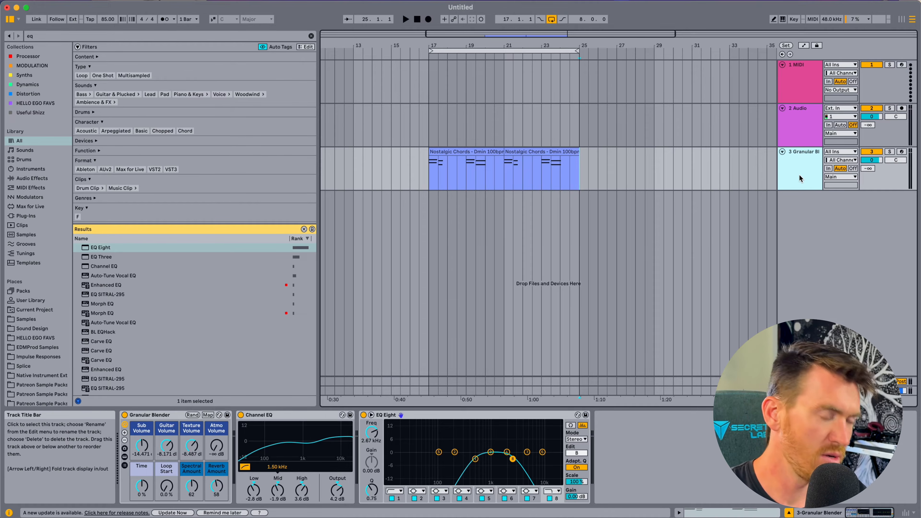
{"action": "key", "text": "super+shift+t"}
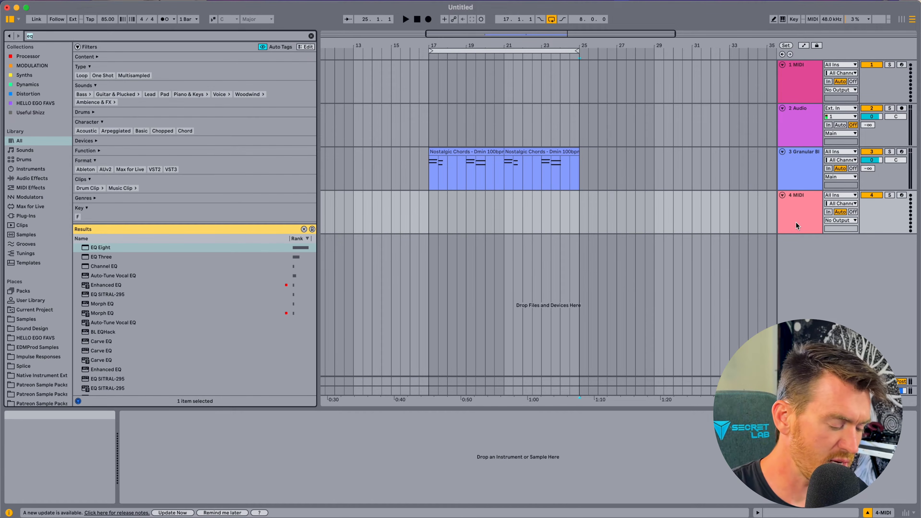
{"action": "key", "text": "super+f"}
{"action": "type", "text": "grand piano"}
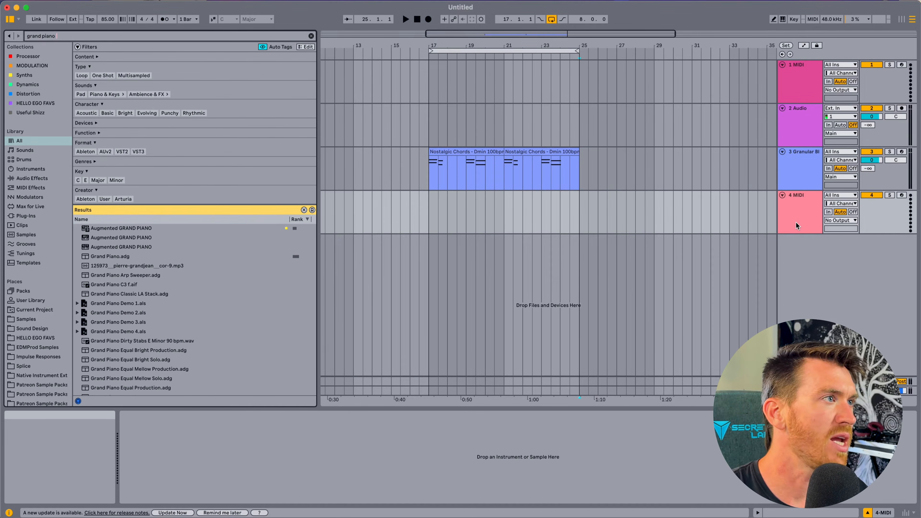
{"action": "double_click", "coordinate": [110, 256]}
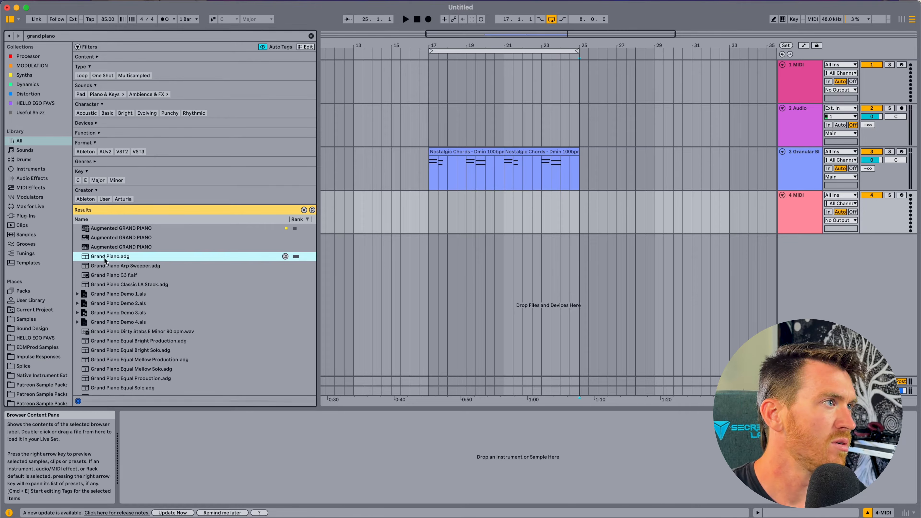
Create an empty MIDI clip from bar 17 to bar 25 on the Grand Piano track, matching the Nostalgic Chords clips
{"action": "left_click", "coordinate": [457, 212]}
{"action": "left_click", "coordinate": [426, 213]}
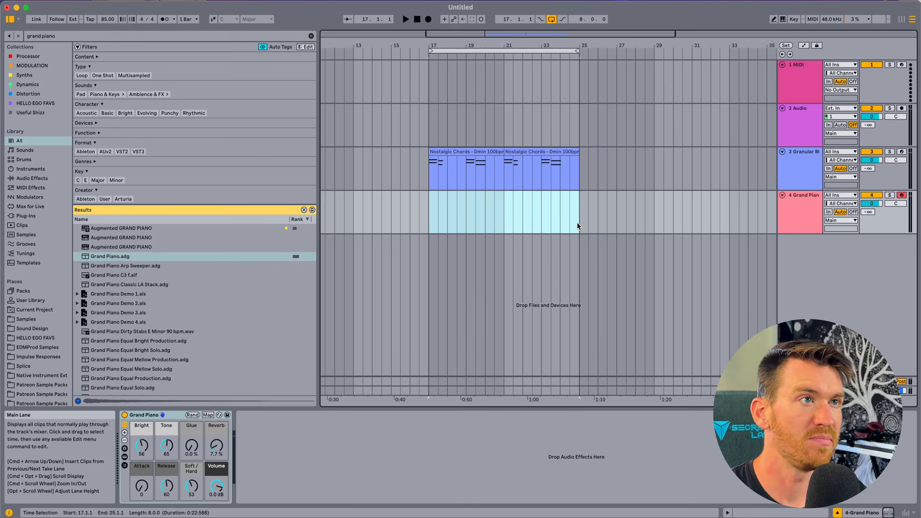
{"action": "left_click", "coordinate": [426, 166]}
{"action": "mouse_move", "coordinate": [425, 165]}
{"action": "left_mouse_down"}
{"action": "mouse_move", "coordinate": [579, 167]}
{"action": "mouse_move", "coordinate": [426, 166]}
{"action": "left_mouse_up"}
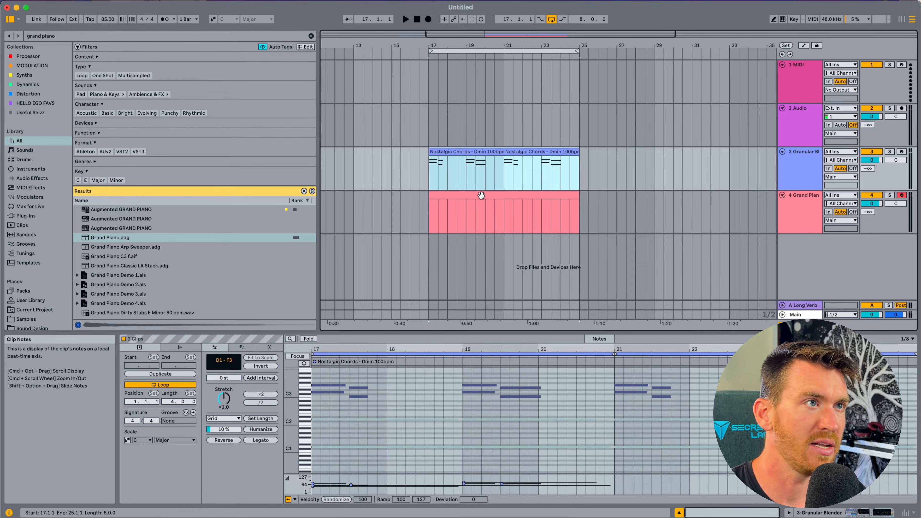
{"action": "left_click", "coordinate": [479, 196]}
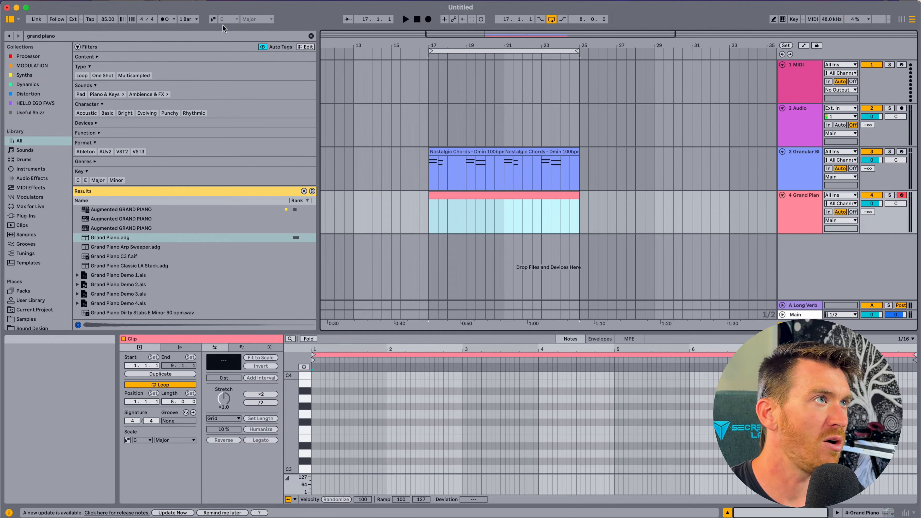
Turn on scale mode for the piano clip, set it to D Minor, and highlight the scale in the note editor
{"action": "left_click", "coordinate": [214, 21]}
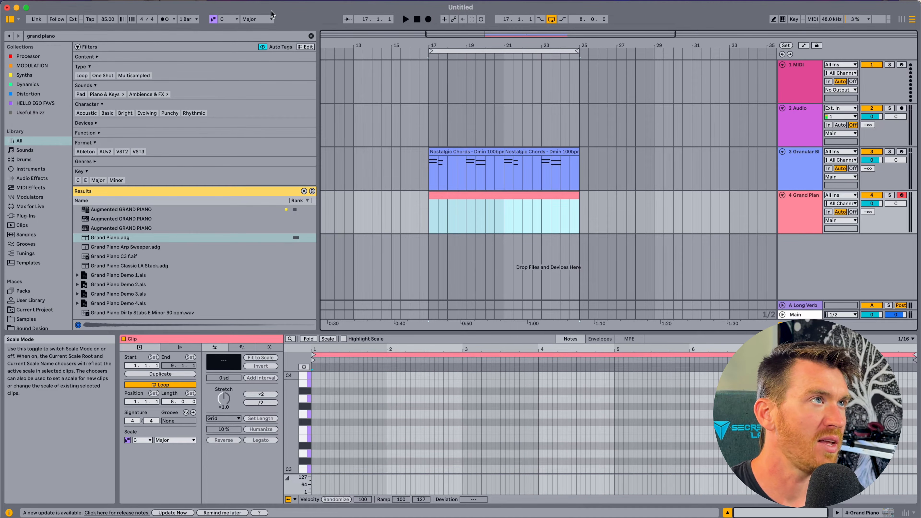
{"action": "left_click", "coordinate": [228, 19]}
{"action": "left_click", "coordinate": [227, 47]}
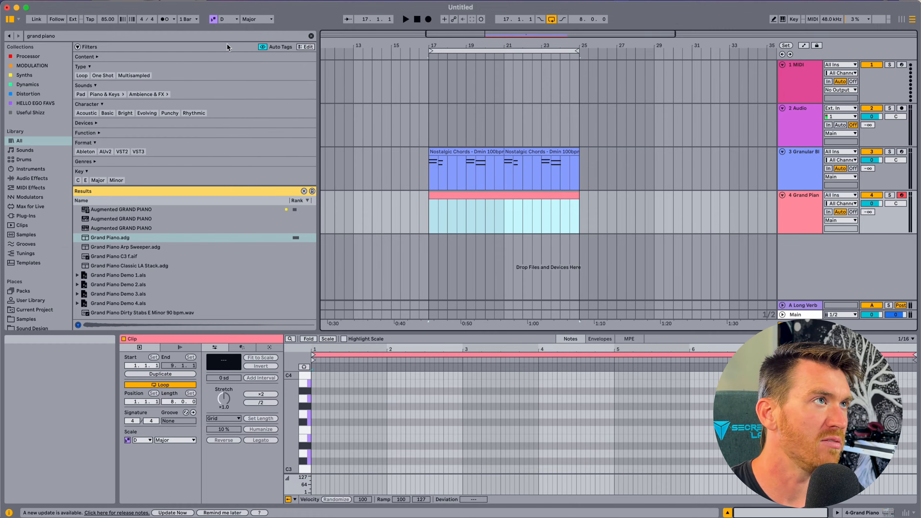
{"action": "left_click", "coordinate": [257, 19]}
{"action": "left_click", "coordinate": [260, 33]}
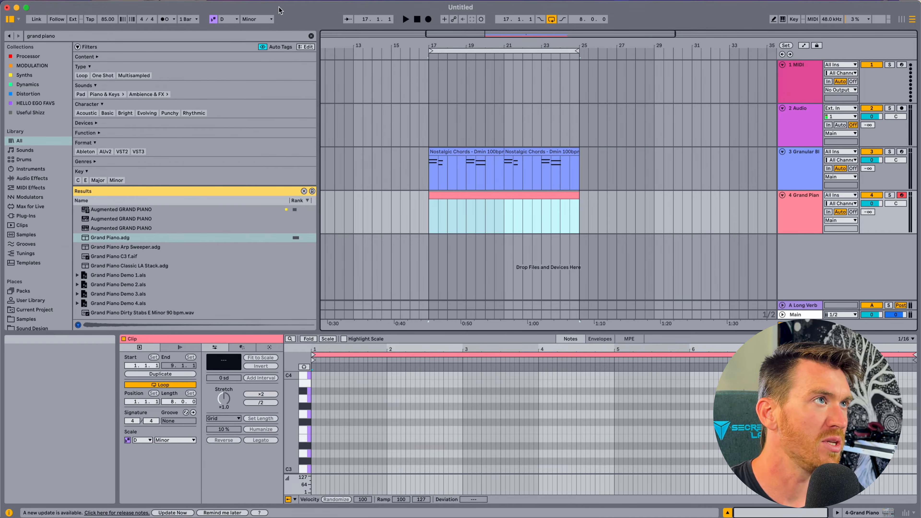
{"action": "double_click", "coordinate": [467, 196]}
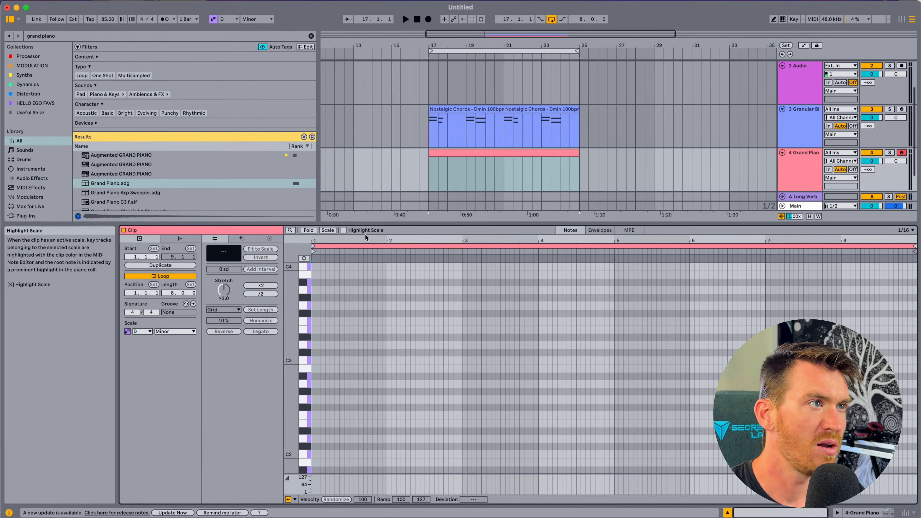
{"action": "left_click", "coordinate": [344, 230]}
{"action": "scroll", "coordinate": [417, 361], "scroll_direction": "up", "scroll_amount": 4}
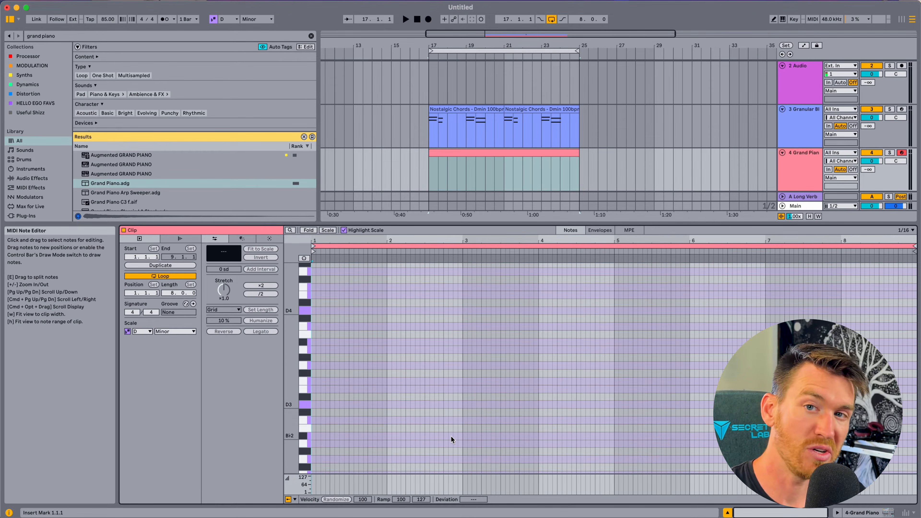
Build a half-bar chord of D2, A2, D3 and G3 in the piano clip, followed by a second four-note chord extended to bar 3
{"action": "mouse_move", "coordinate": [359, 405]}
{"action": "left_mouse_down"}
{"action": "mouse_move", "coordinate": [363, 476]}
{"action": "mouse_move", "coordinate": [344, 401]}
{"action": "left_mouse_up"}
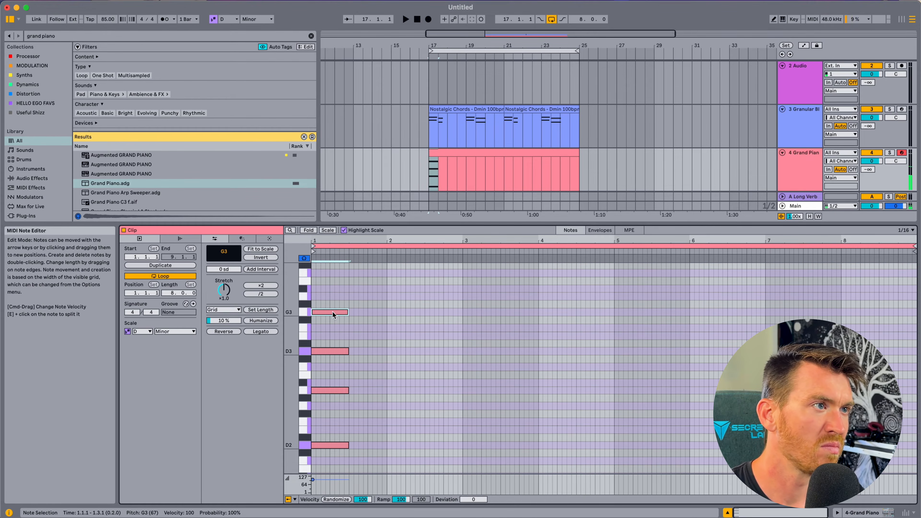
{"action": "left_click", "coordinate": [339, 391]}
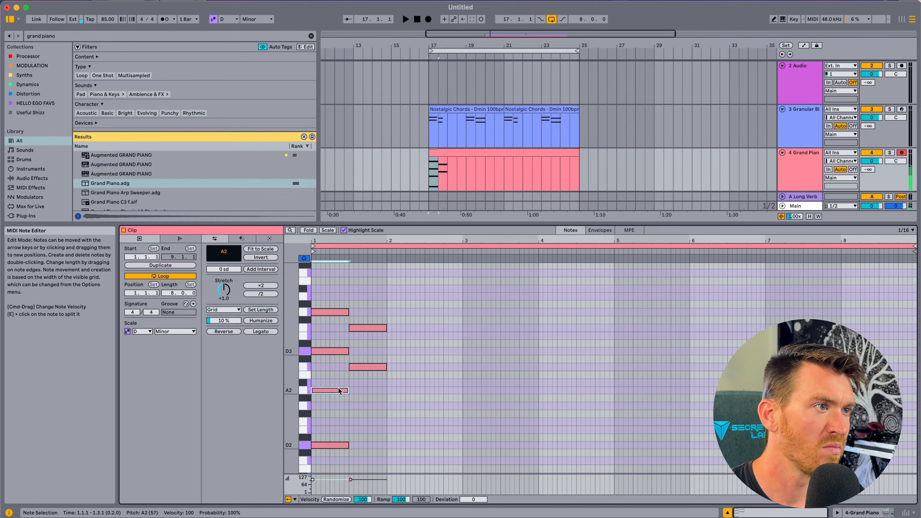
{"action": "left_click_drag", "start_coordinate": [339, 390], "coordinate": [376, 406]}
{"action": "mouse_move", "coordinate": [339, 445]}
{"action": "left_mouse_down"}
{"action": "mouse_move", "coordinate": [375, 427]}
{"action": "mouse_move", "coordinate": [367, 321]}
{"action": "left_mouse_up"}
{"action": "left_click_drag", "start_coordinate": [385, 327], "coordinate": [462, 328]}
Turn on the metronome and set the project tempo to 70 BPM with the first Nostalgic Chords clip open
{"action": "left_click", "coordinate": [165, 19]}
{"action": "left_click", "coordinate": [453, 108]}
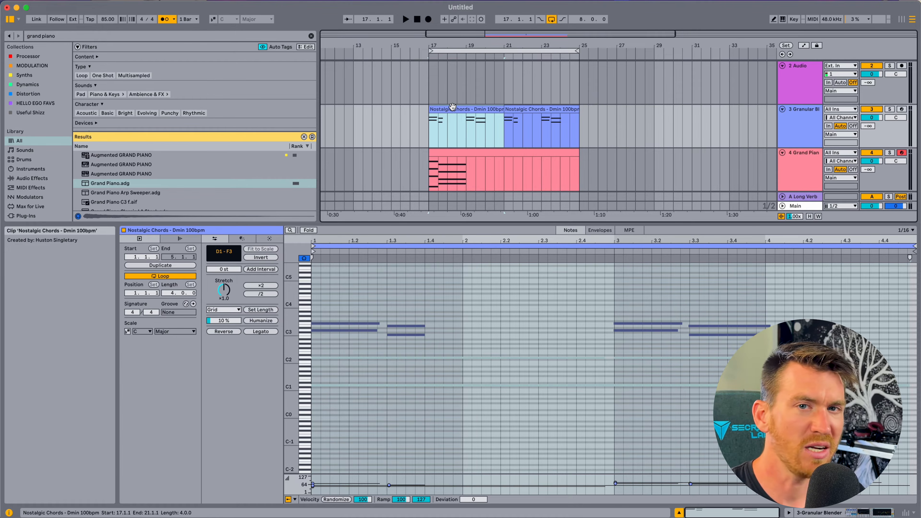
{"action": "left_click", "coordinate": [109, 21]}
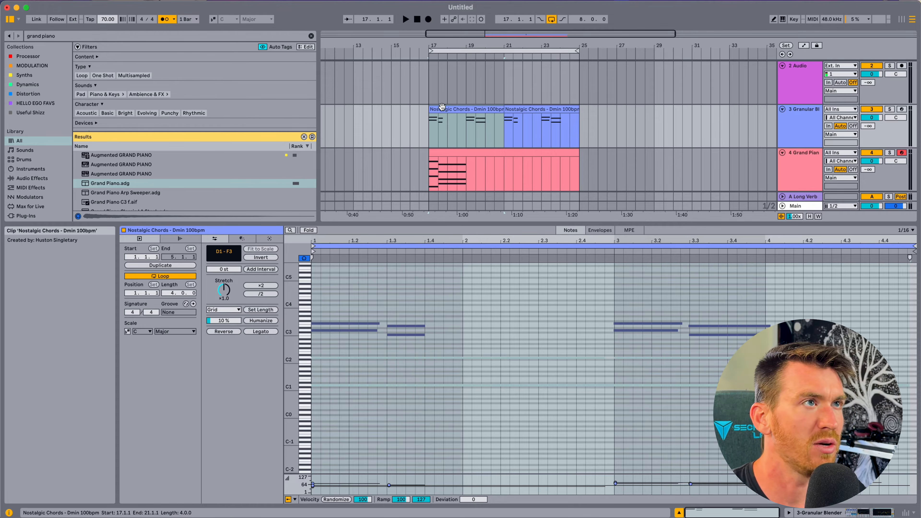
{"action": "left_click", "coordinate": [407, 321]}
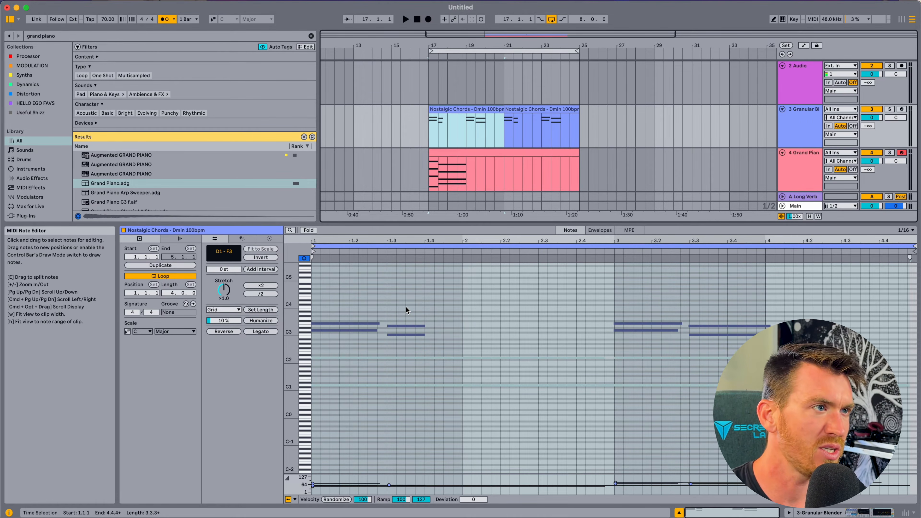
Compress the first two chords of the first Nostalgic Chords clip so the second chord starts about half a beat earlier, and play it
{"action": "left_click_drag", "start_coordinate": [437, 346], "coordinate": [346, 273]}
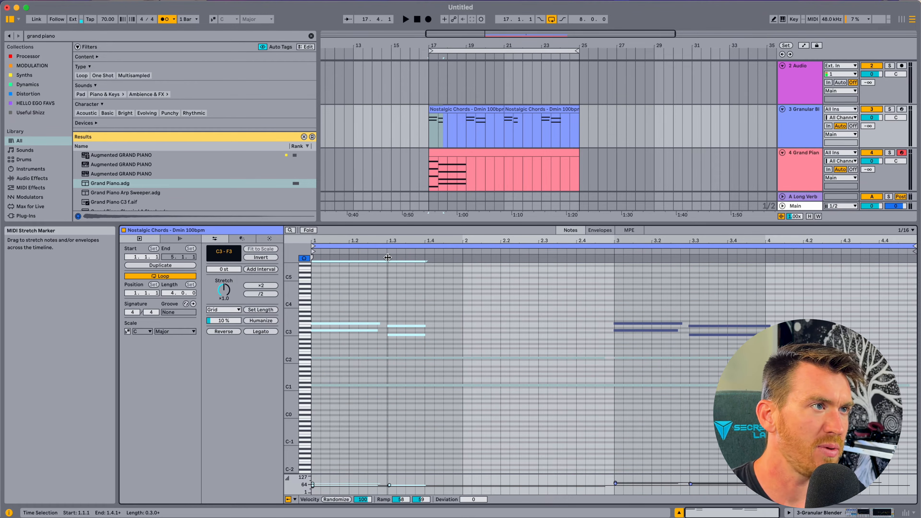
{"action": "left_click_drag", "start_coordinate": [387, 257], "coordinate": [367, 260]}
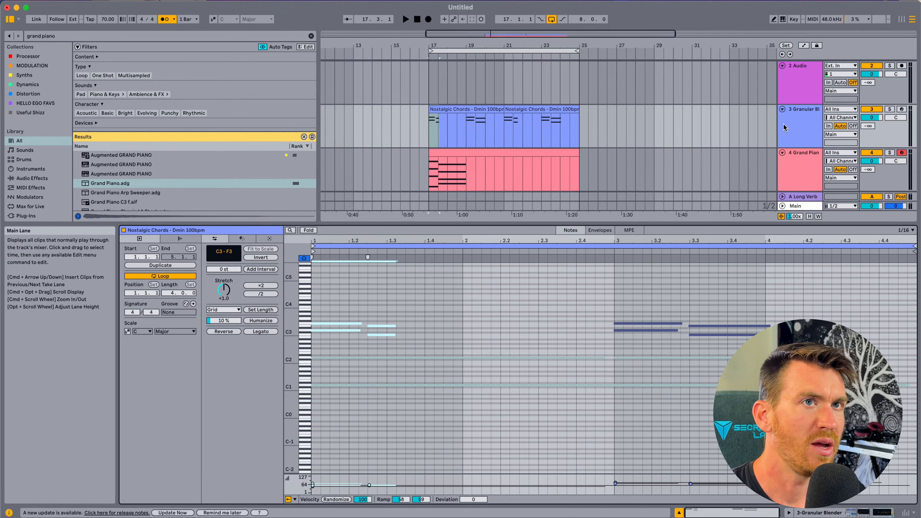
{"action": "left_click", "coordinate": [453, 104]}
{"action": "left_click", "coordinate": [447, 107]}
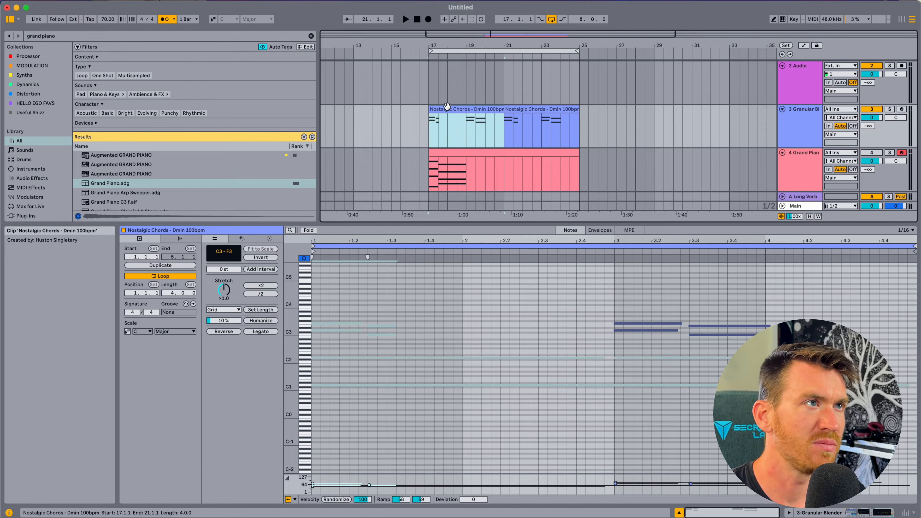
{"action": "key", "text": "space"}
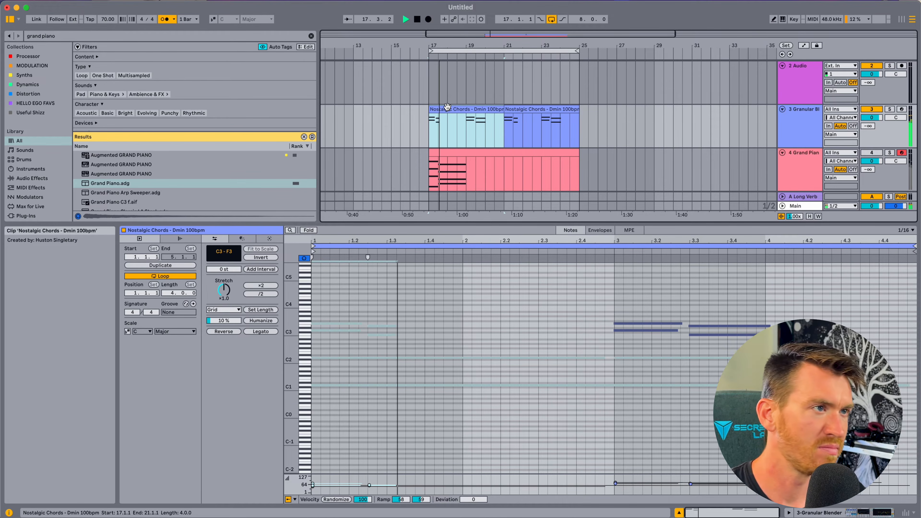
Shorten the first piano chord and move the second chord earlier to start at 1.2.3, checking it in playback
{"action": "left_click", "coordinate": [580, 321]}
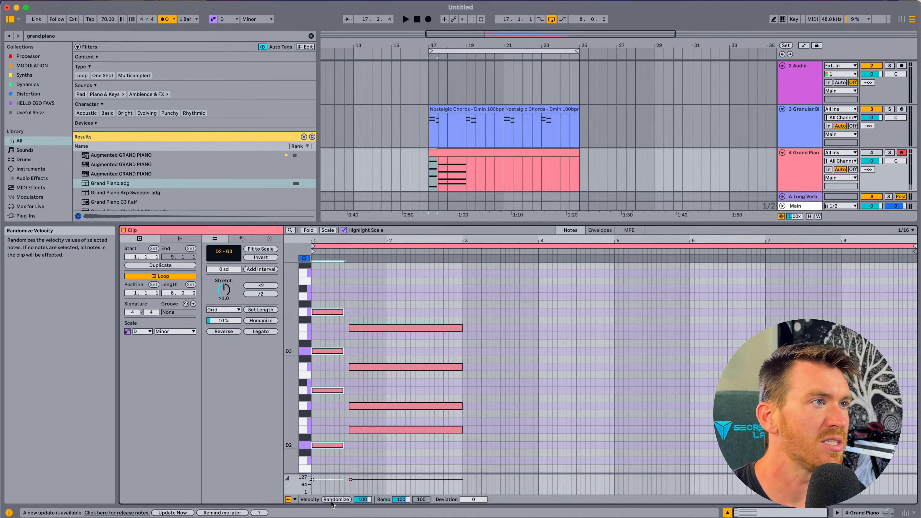
{"action": "left_click_drag", "start_coordinate": [394, 313], "coordinate": [395, 449]}
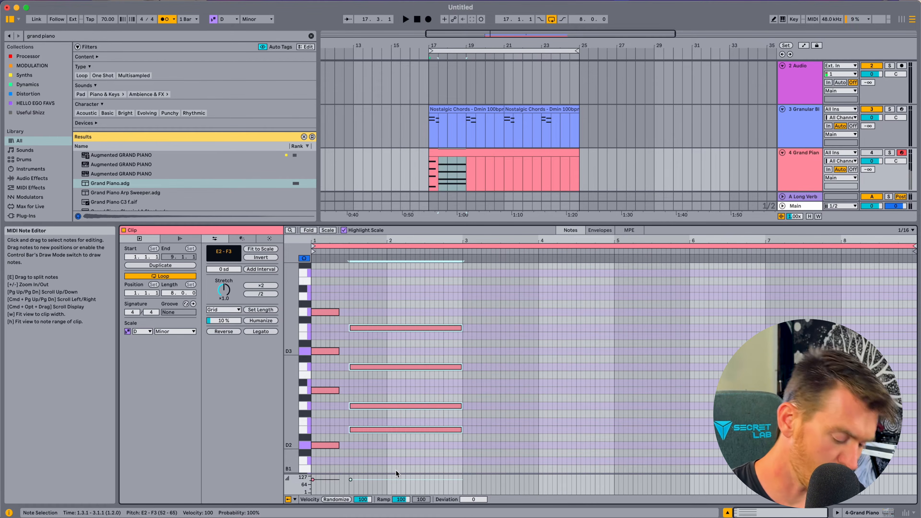
{"action": "key", "text": "Left"}
{"action": "key", "text": "Left"}
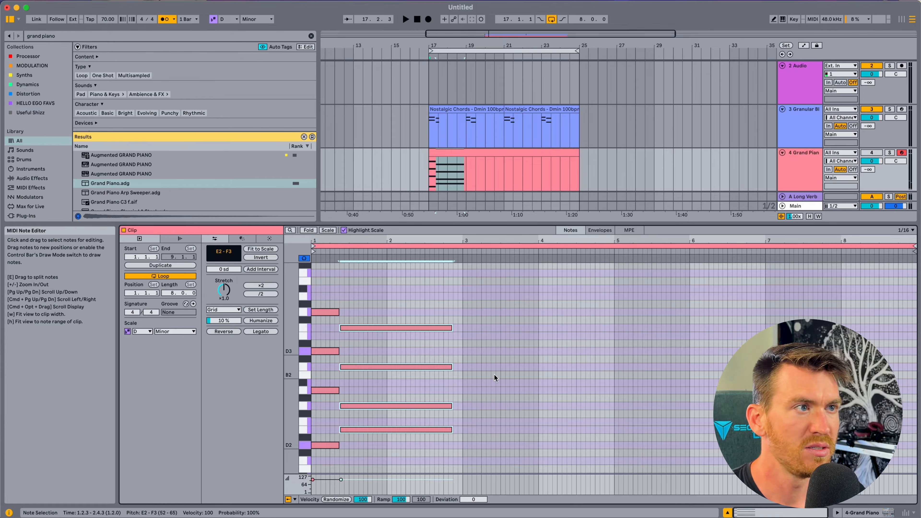
{"action": "left_click", "coordinate": [495, 375]}
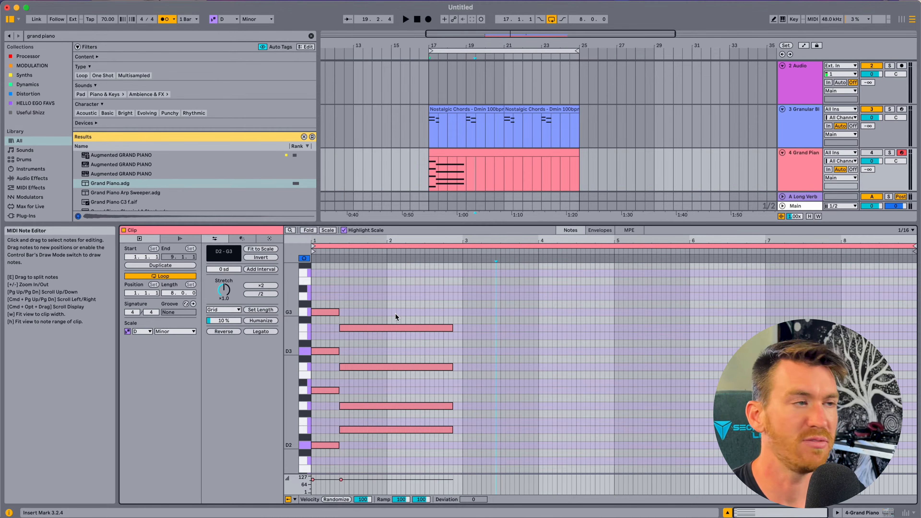
{"action": "key", "text": "space"}
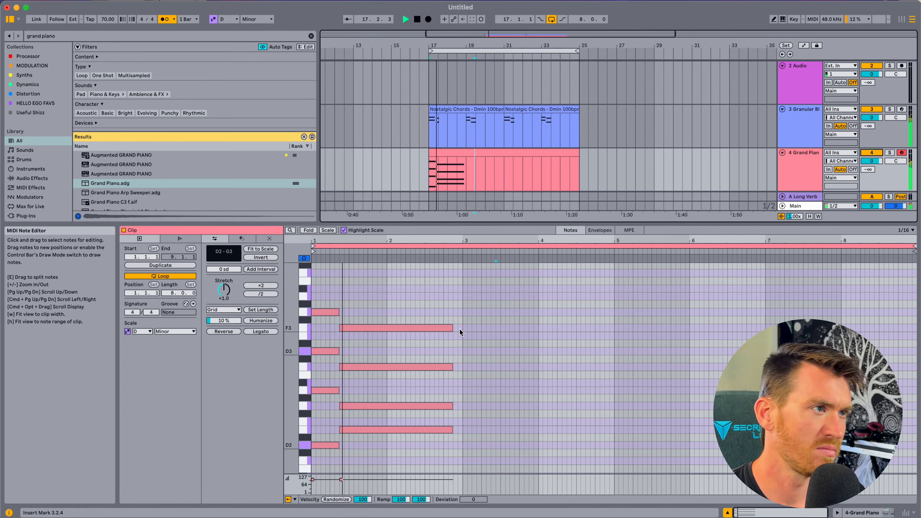
Shorten the second piano chord to 2.2.3, add chords to complete a four-bar progression, and repeat it across the eight-bar clip
{"action": "left_click", "coordinate": [401, 311]}
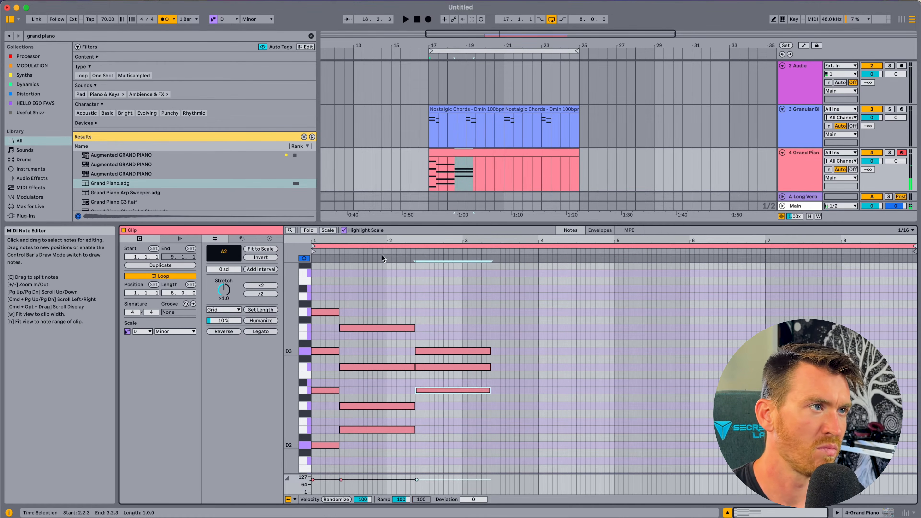
{"action": "scroll", "coordinate": [448, 310], "scroll_direction": "down", "scroll_amount": 3}
{"action": "key", "text": "Down"}
{"action": "key", "text": "Down"}
{"action": "key", "text": "super+d"}
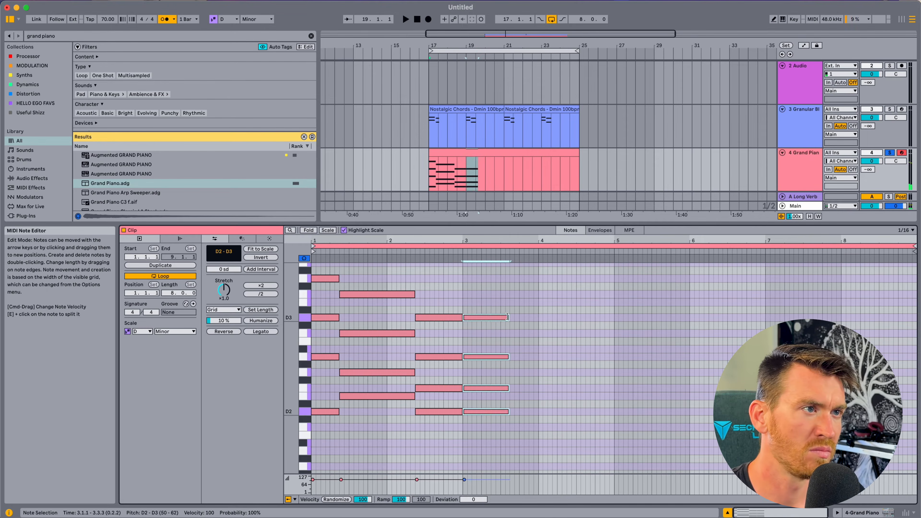
{"action": "left_click", "coordinate": [472, 151]}
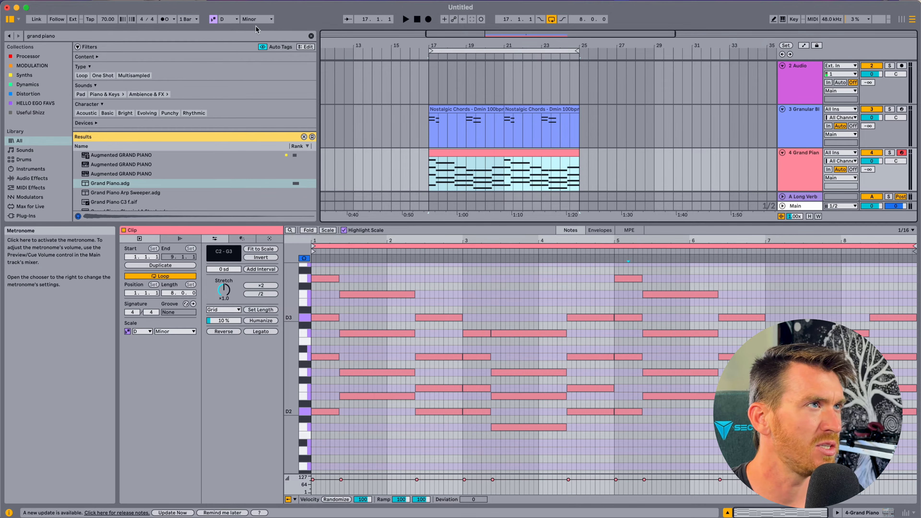
Play the eight-bar piano progression against the Granular Blender chords
{"action": "key", "text": "space"}
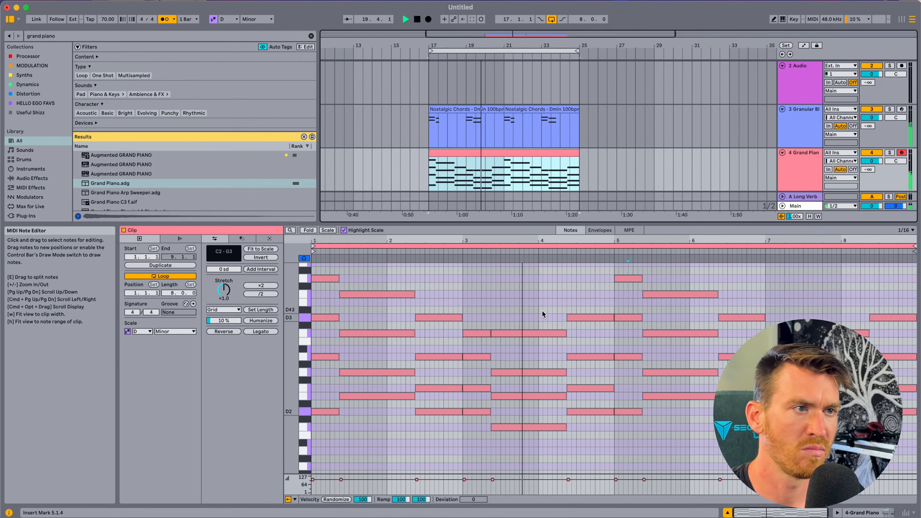
{"action": "scroll", "coordinate": [542, 315], "scroll_direction": "down", "scroll_amount": 1}
{"action": "scroll", "coordinate": [543, 314], "scroll_direction": "up", "scroll_amount": 1}
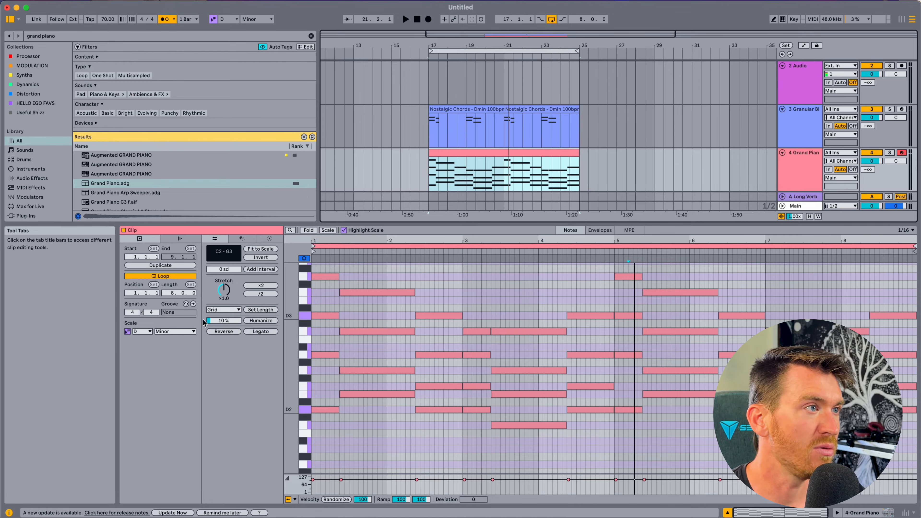
Humanize the piano notes by 30% and inspect the timing offsets around bar 3
{"action": "left_click_drag", "start_coordinate": [224, 321], "coordinate": [224, 314]}
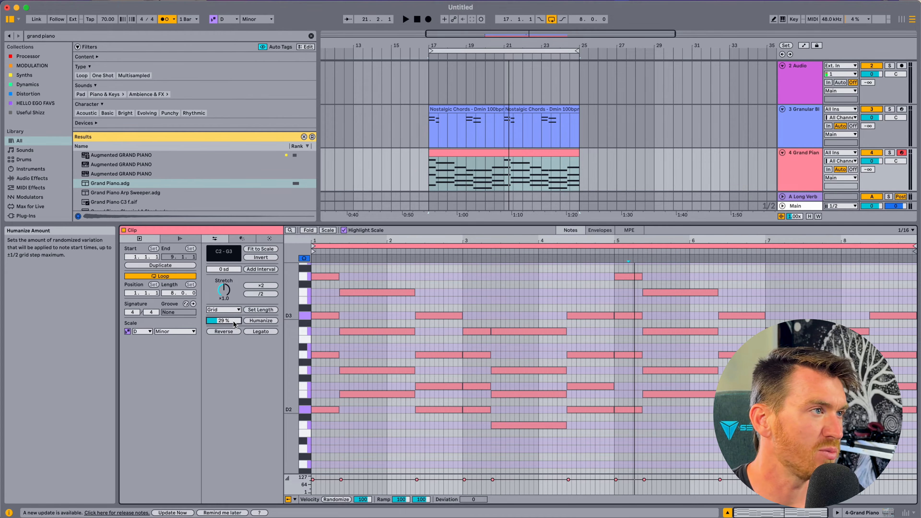
{"action": "left_click_drag", "start_coordinate": [234, 324], "coordinate": [234, 323]}
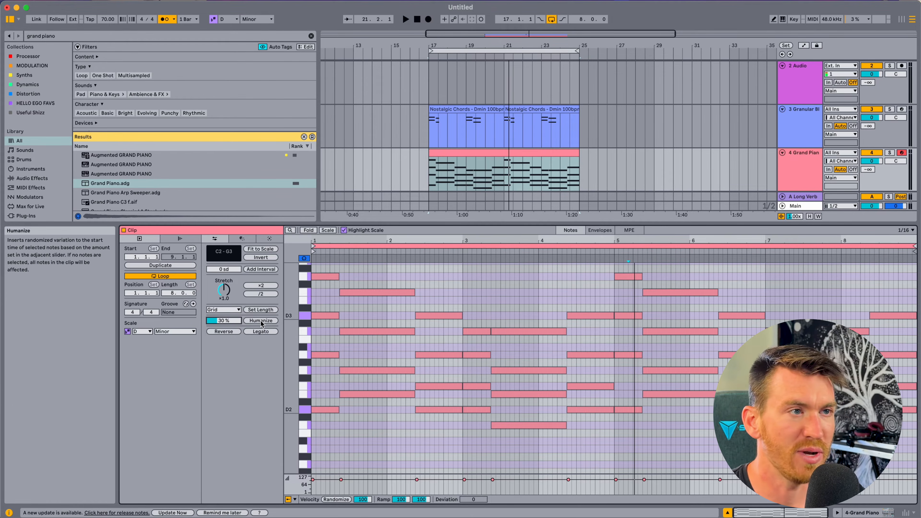
{"action": "left_click", "coordinate": [262, 321]}
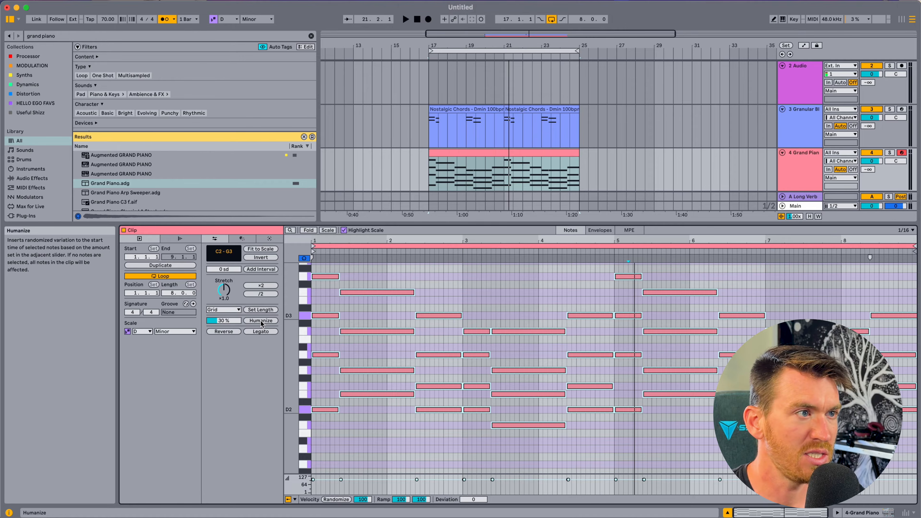
{"action": "left_click", "coordinate": [566, 291]}
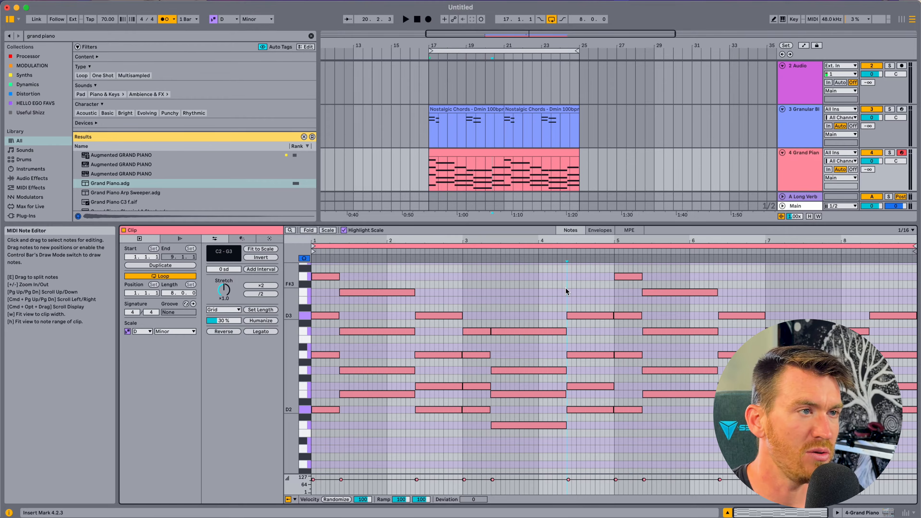
{"action": "left_click_drag", "start_coordinate": [464, 240], "coordinate": [464, 276]}
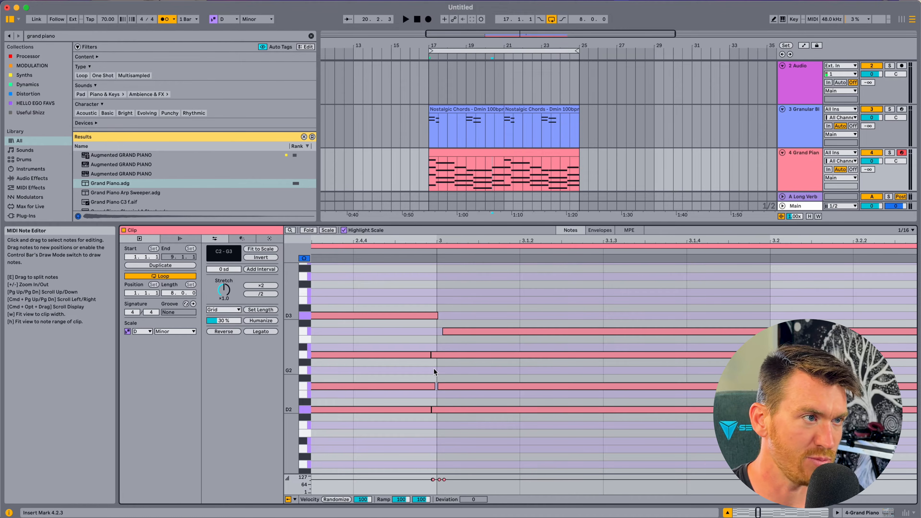
{"action": "key", "text": "w"}
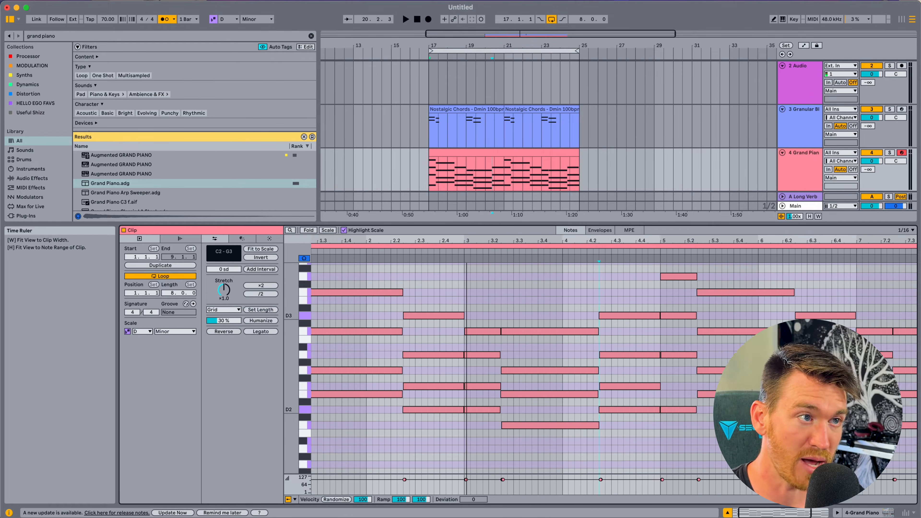
Raise the humanize amount to 76%, apply it to all piano notes, and play back the clip
{"action": "left_click_drag", "start_coordinate": [228, 323], "coordinate": [228, 318]}
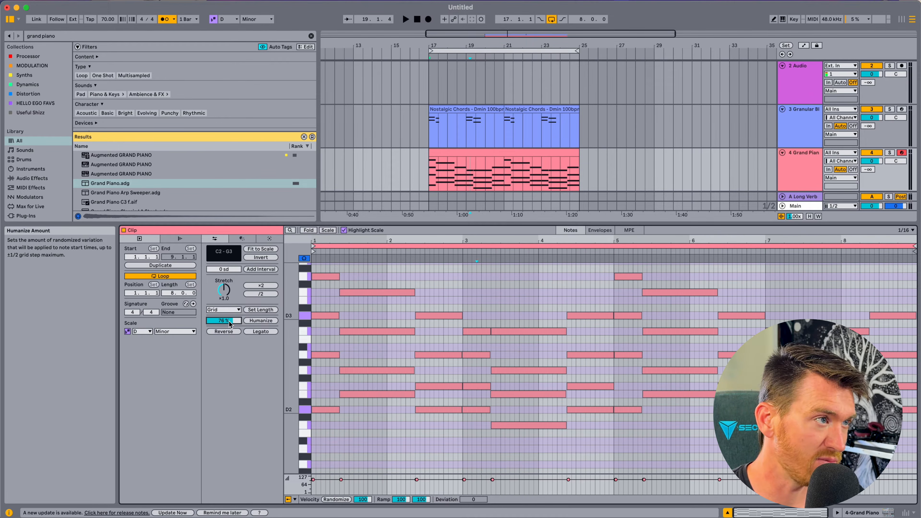
{"action": "left_click", "coordinate": [261, 320]}
{"action": "key", "text": "space"}
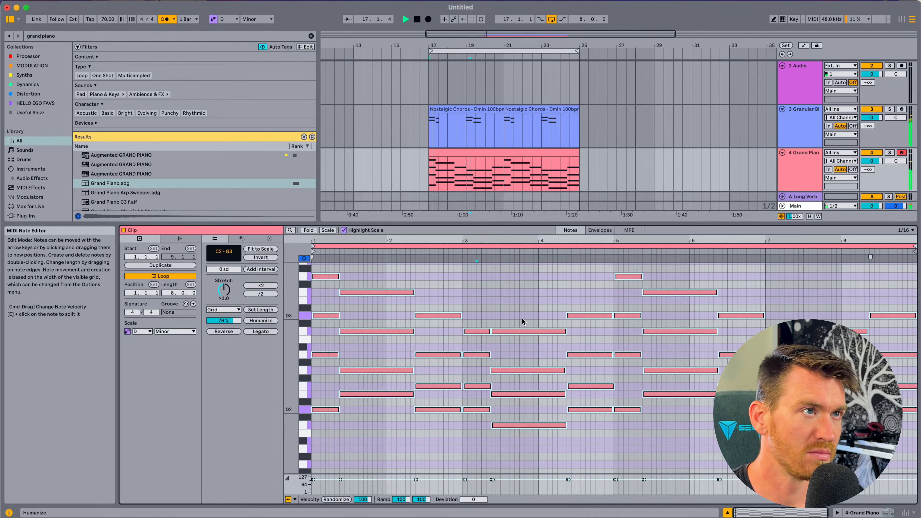
{"action": "left_click", "coordinate": [490, 297]}
{"action": "key", "text": "space"}
Shift the G3 and A2 notes of the opening piano chord slightly later for a strummed feel
{"action": "left_click_drag", "start_coordinate": [319, 242], "coordinate": [367, 308]}
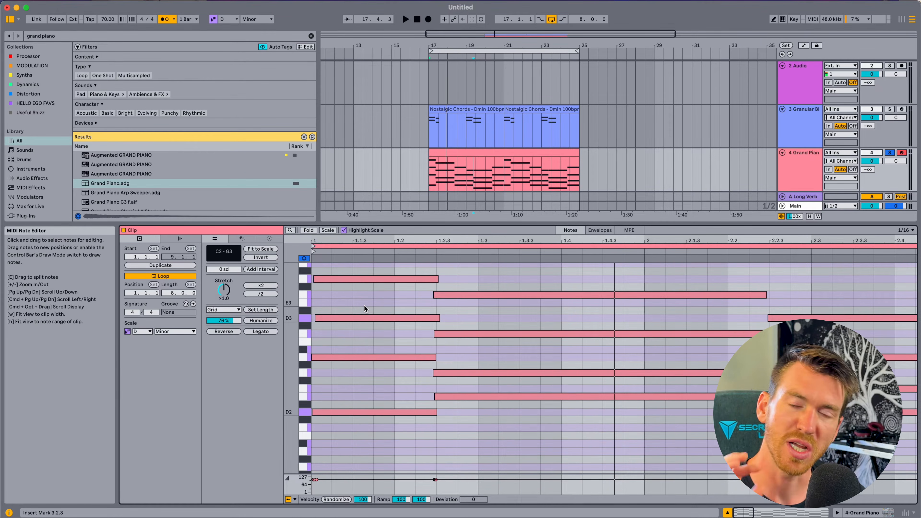
{"action": "left_click_drag", "start_coordinate": [322, 279], "coordinate": [338, 279]}
{"action": "left_click_drag", "start_coordinate": [322, 358], "coordinate": [329, 358]}
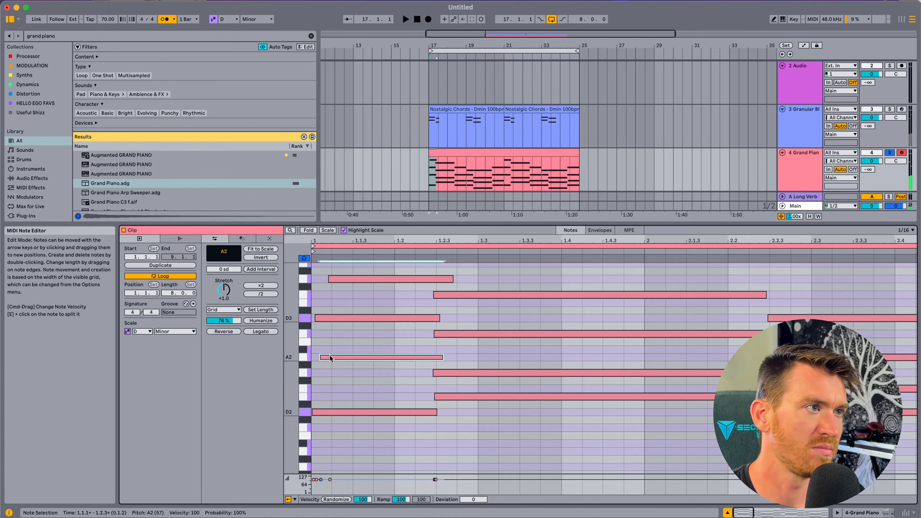
Loosen the timing of individual notes in the bar 3 and 4 piano chords, moving the last chord's A2 about one beat earlier
{"action": "scroll", "coordinate": [517, 340], "scroll_direction": "right", "scroll_amount": 8}
{"action": "scroll", "coordinate": [516, 341], "scroll_direction": "right", "scroll_amount": 5}
{"action": "left_click", "coordinate": [652, 337]}
{"action": "key", "text": "space"}
{"action": "left_click_drag", "start_coordinate": [566, 435], "coordinate": [569, 435]}
{"action": "scroll", "coordinate": [565, 399], "scroll_direction": "right", "scroll_amount": 2}
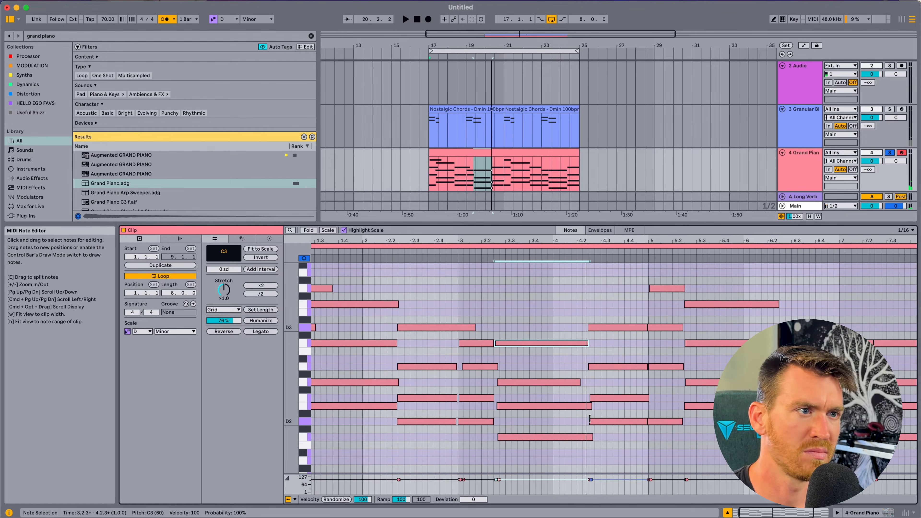
{"action": "left_click_drag", "start_coordinate": [588, 364], "coordinate": [564, 369]}
{"action": "scroll", "coordinate": [639, 433], "scroll_direction": "left", "scroll_amount": 2}
{"action": "key", "text": "space"}
Copy the second chord's F3 to E3 from 1.4.3 to 2.4.3, turn off the note grid, and play the result
{"action": "left_click_drag", "start_coordinate": [361, 302], "coordinate": [408, 310], "text": "alt"}
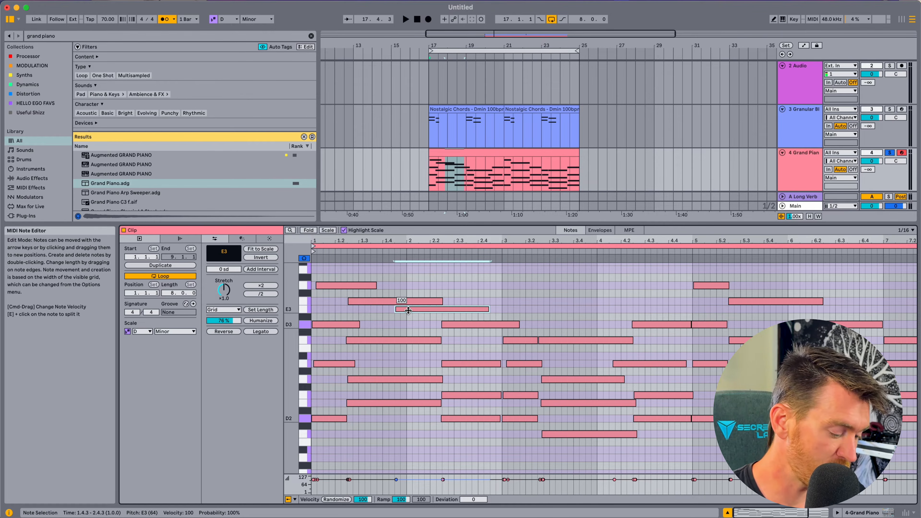
{"action": "key", "text": "super+4"}
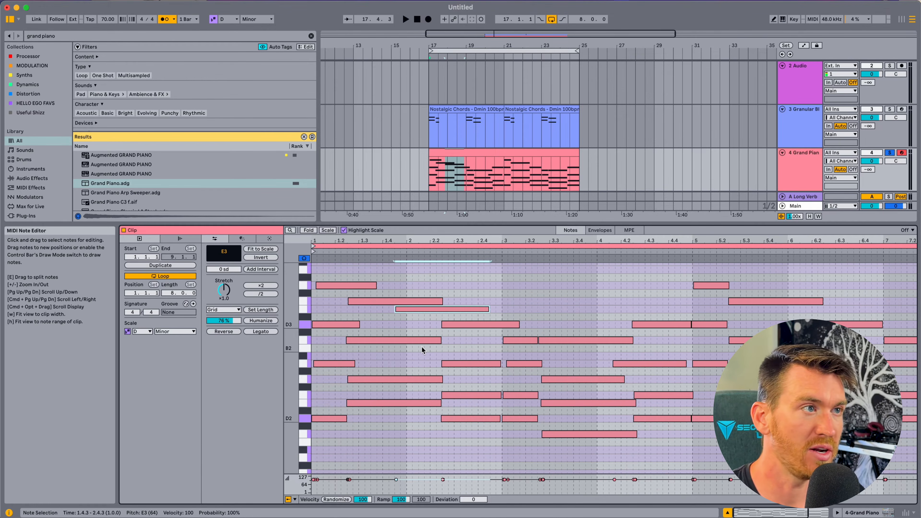
{"action": "key", "text": "space"}
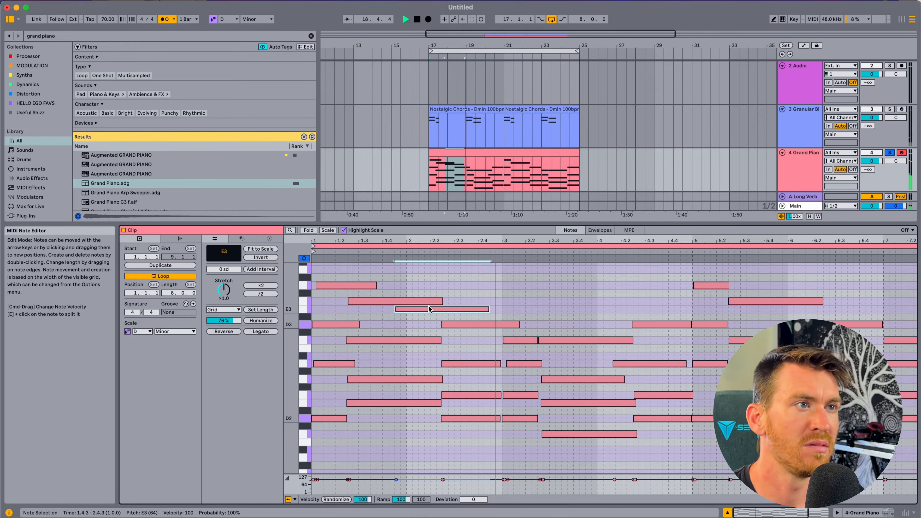
Repeat the C3 in the bar 3 chord and add a G3, F3, E3 melodic line starting in bar 5 of the piano clip
{"action": "scroll", "coordinate": [428, 307], "scroll_direction": "right", "scroll_amount": 5}
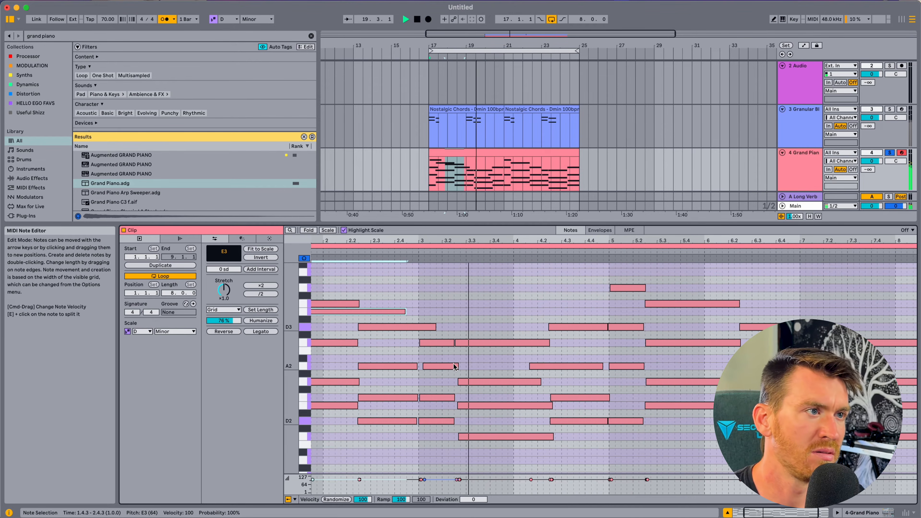
{"action": "left_click_drag", "start_coordinate": [434, 367], "coordinate": [450, 344]}
{"action": "scroll", "coordinate": [464, 386], "scroll_direction": "right", "scroll_amount": 4}
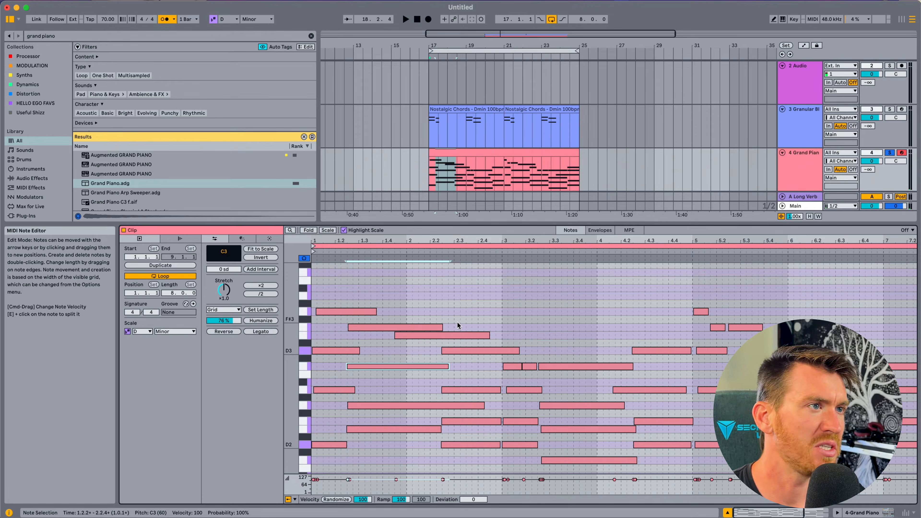
{"action": "scroll", "coordinate": [717, 389], "scroll_direction": "down", "scroll_amount": 2}
{"action": "scroll", "coordinate": [716, 392], "scroll_direction": "right", "scroll_amount": 3}
{"action": "scroll", "coordinate": [715, 393], "scroll_direction": "up", "scroll_amount": 3}
{"action": "scroll", "coordinate": [714, 393], "scroll_direction": "left", "scroll_amount": 3}
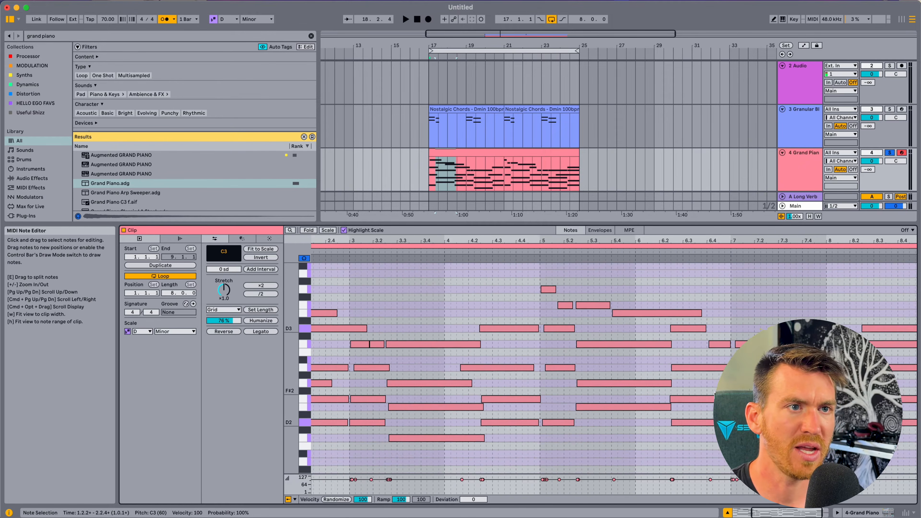
{"action": "scroll", "coordinate": [714, 394], "scroll_direction": "down", "scroll_amount": 3}
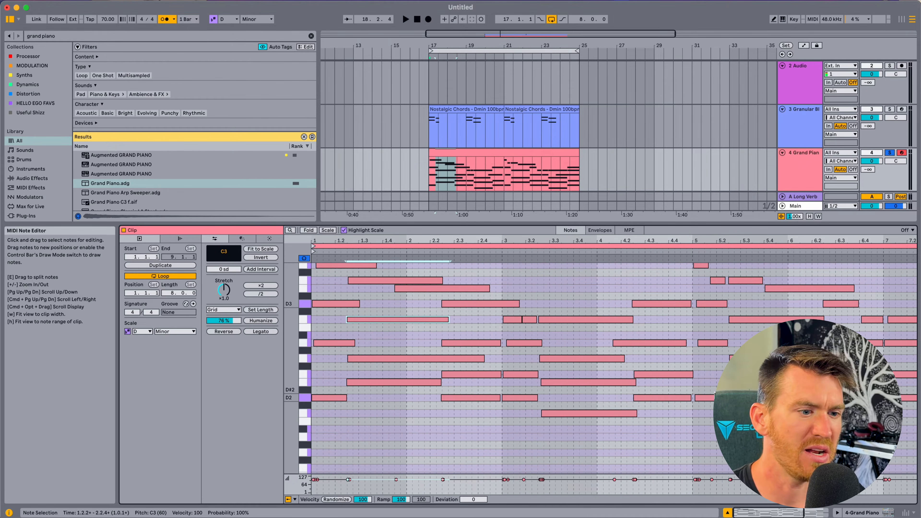
Play the loosened piano part, with its added melody notes, together with the Granular Blender chords
{"action": "key", "text": "space"}
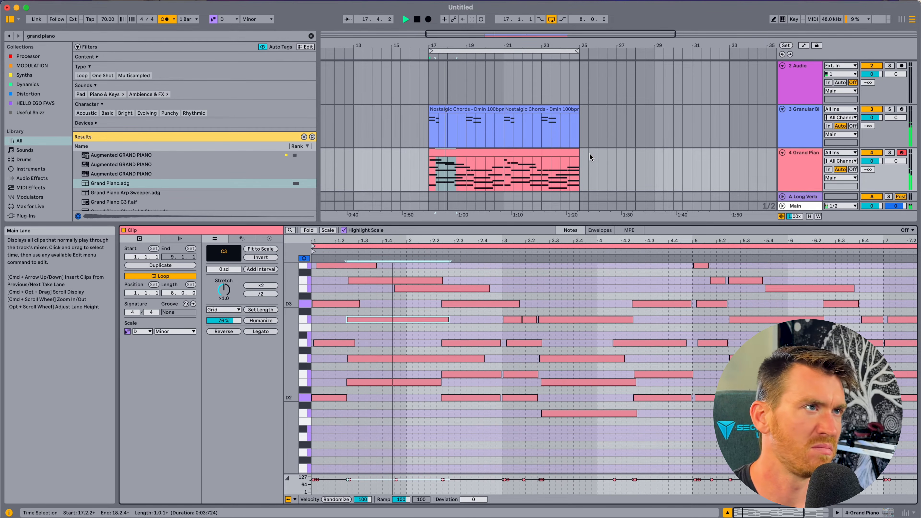
{"action": "scroll", "coordinate": [531, 362], "scroll_direction": "up", "scroll_amount": 3}
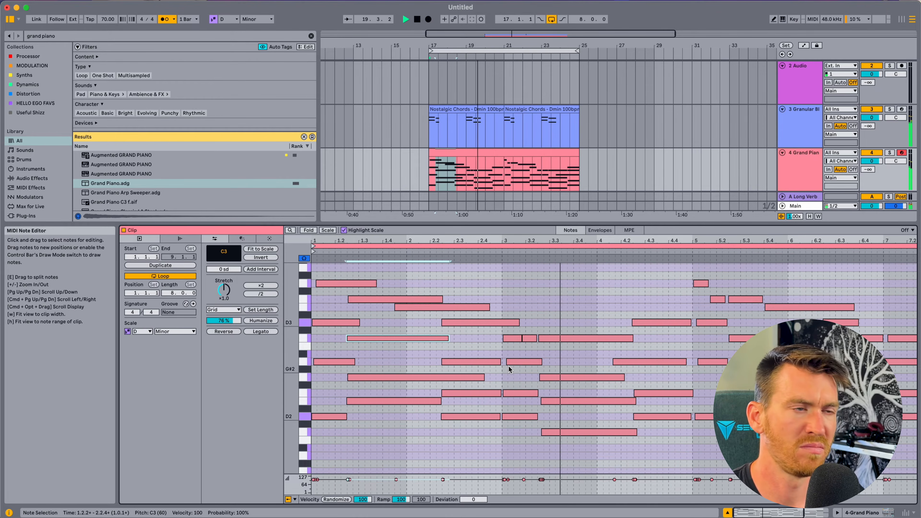
{"action": "scroll", "coordinate": [508, 365], "scroll_direction": "right", "scroll_amount": 5}
{"action": "scroll", "coordinate": [508, 366], "scroll_direction": "up", "scroll_amount": 2}
{"action": "scroll", "coordinate": [508, 367], "scroll_direction": "down", "scroll_amount": 1}
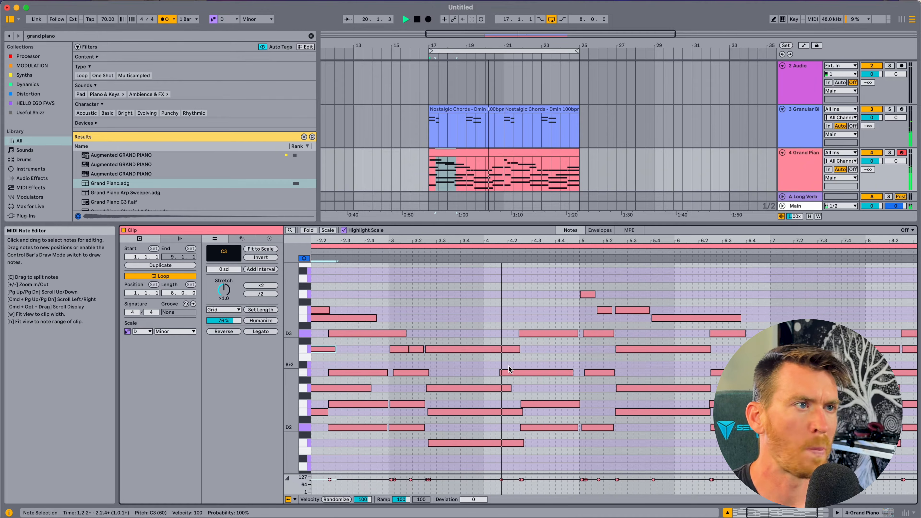
Follow the piano notes from bar 2 to the end of the clip while the loop plays
{"action": "scroll", "coordinate": [507, 365], "scroll_direction": "right", "scroll_amount": 3}
{"action": "scroll", "coordinate": [507, 365], "scroll_direction": "up", "scroll_amount": 1}
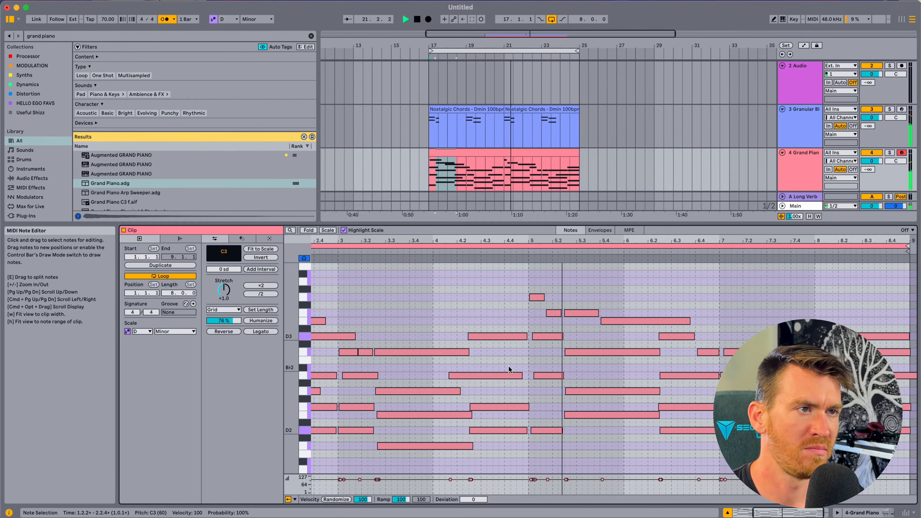
{"action": "scroll", "coordinate": [508, 366], "scroll_direction": "right", "scroll_amount": 3}
{"action": "scroll", "coordinate": [507, 365], "scroll_direction": "up", "scroll_amount": 1}
{"action": "scroll", "coordinate": [508, 366], "scroll_direction": "right", "scroll_amount": 2}
{"action": "scroll", "coordinate": [508, 365], "scroll_direction": "down", "scroll_amount": 1}
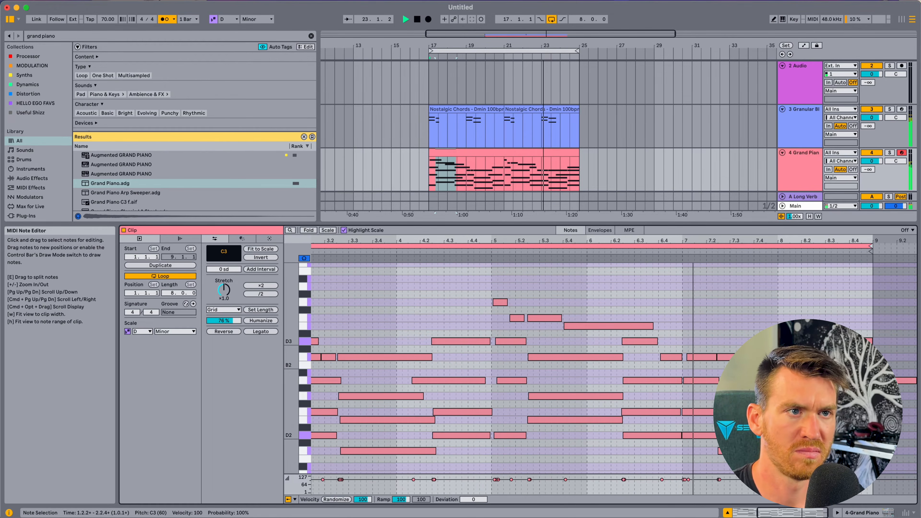
{"action": "scroll", "coordinate": [508, 365], "scroll_direction": "down", "scroll_amount": 2}
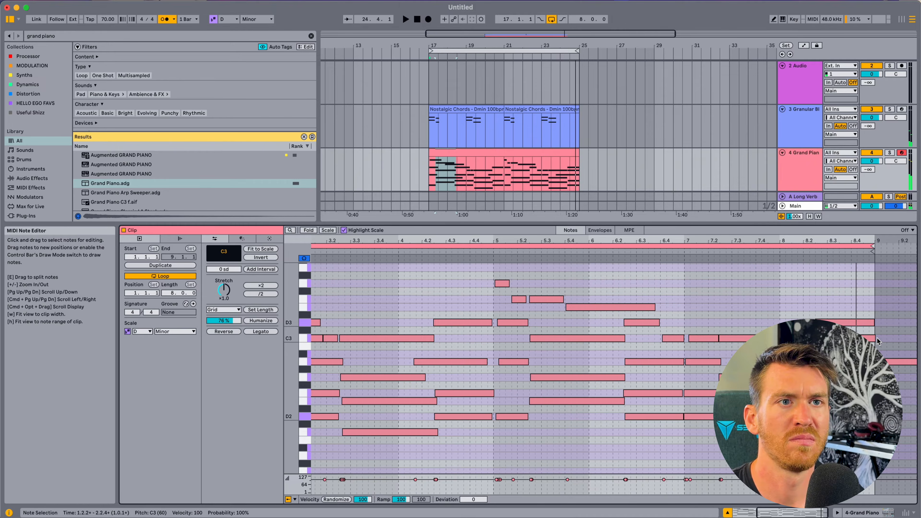
Add a repeated D3 at beat 4 of bar 8 in the piano clip and play the clip's ending
{"action": "left_click", "coordinate": [862, 336]}
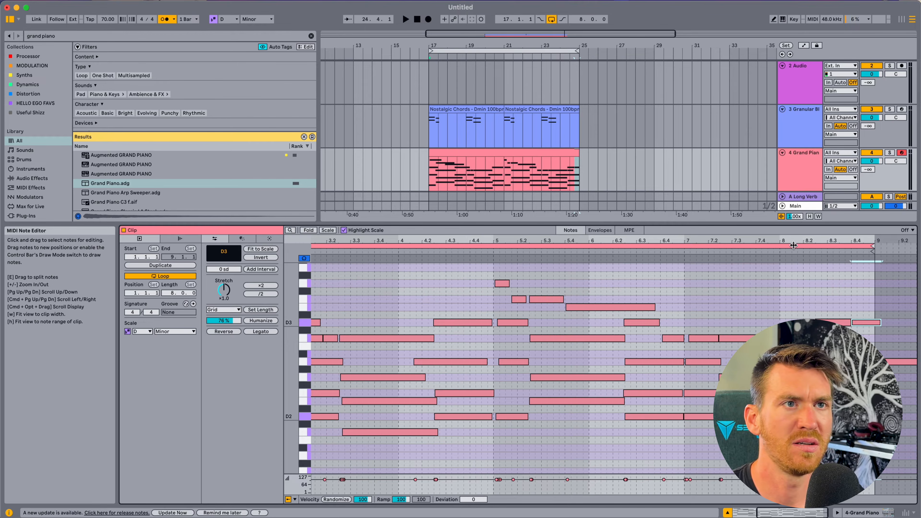
{"action": "left_click", "coordinate": [791, 253]}
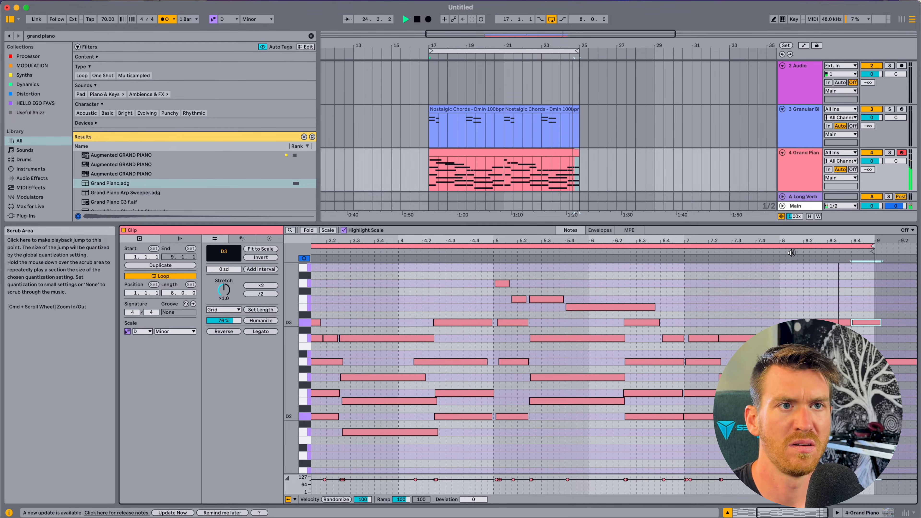
{"action": "key", "text": "space"}
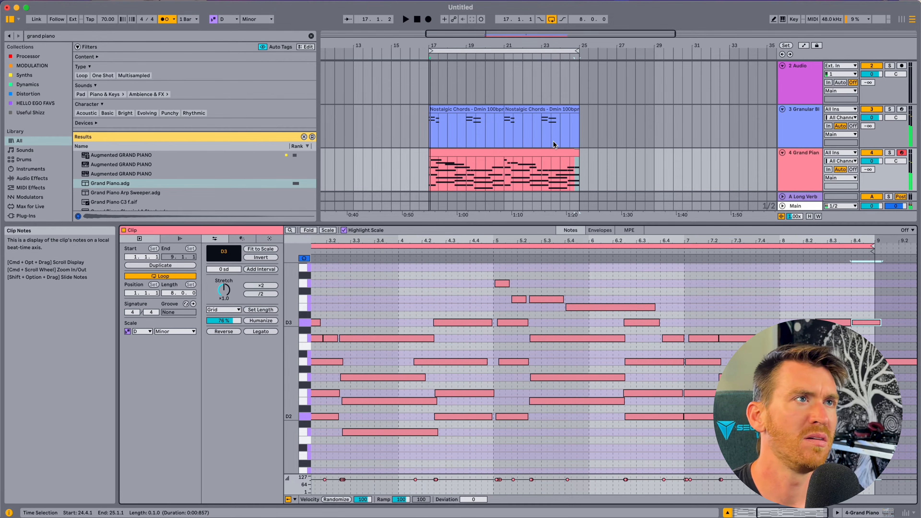
Solo the Grand Piano track and show its device chain in place of the clip's notes
{"action": "left_click", "coordinate": [535, 149]}
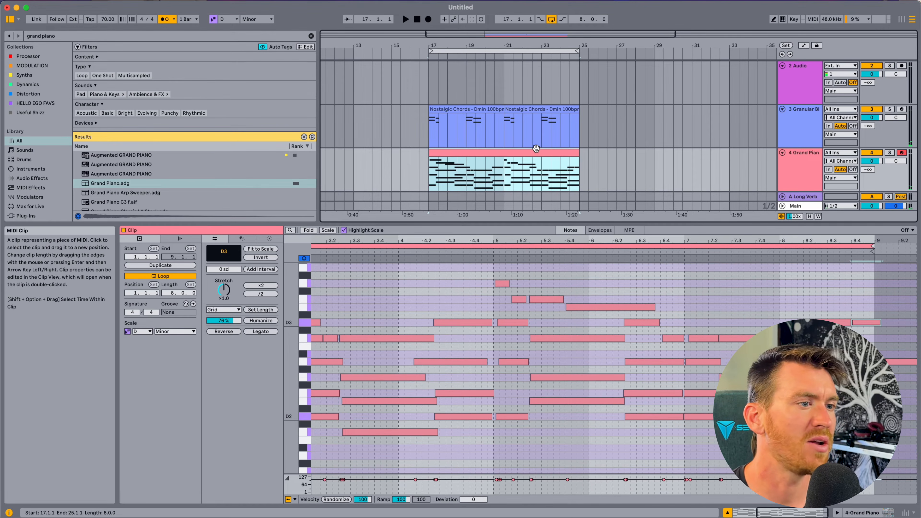
{"action": "left_click", "coordinate": [889, 152]}
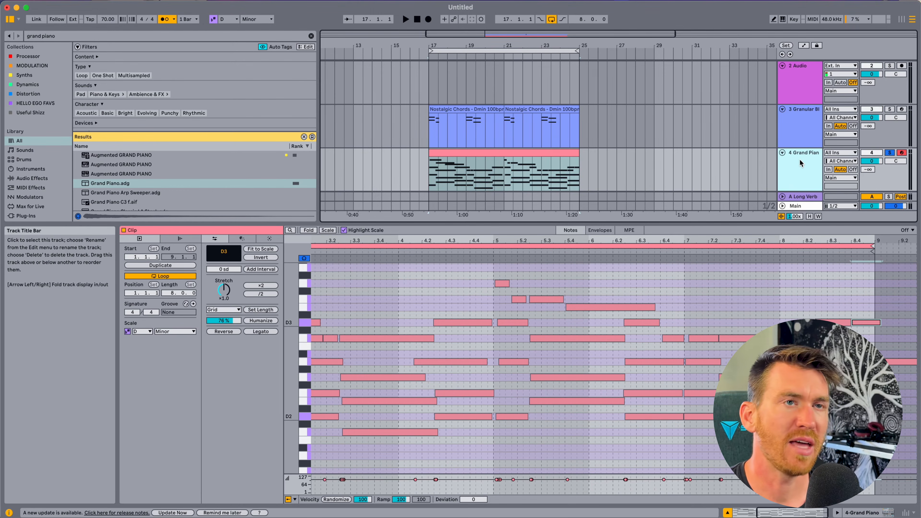
{"action": "left_click", "coordinate": [533, 151]}
{"action": "double_click", "coordinate": [533, 151]}
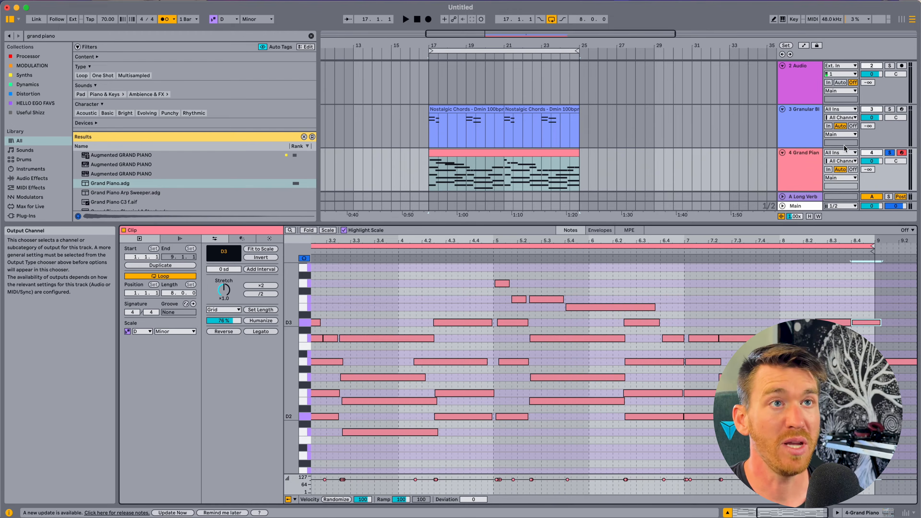
{"action": "double_click", "coordinate": [814, 173]}
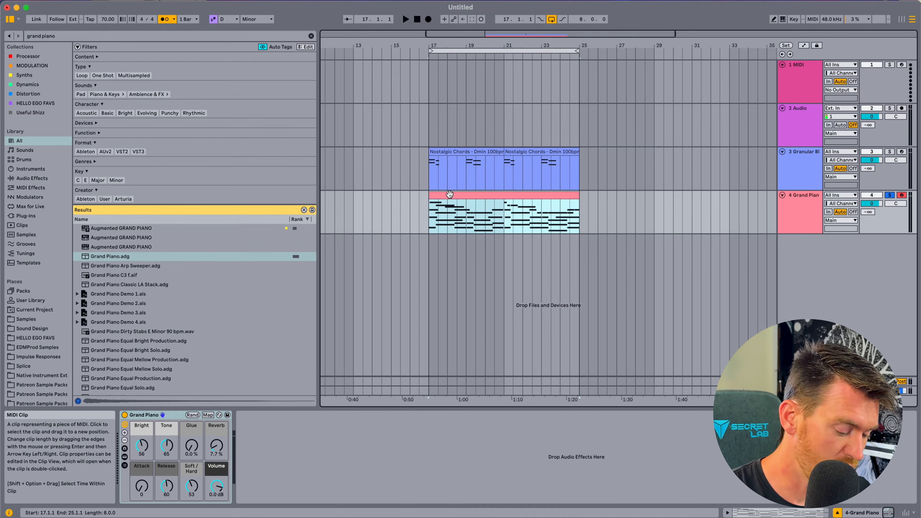
Add the Crap Cassette v1.0 (1) effect to the Grand Piano track and set its Hum and Tone Noise to 0
{"action": "key", "text": "super+f"}
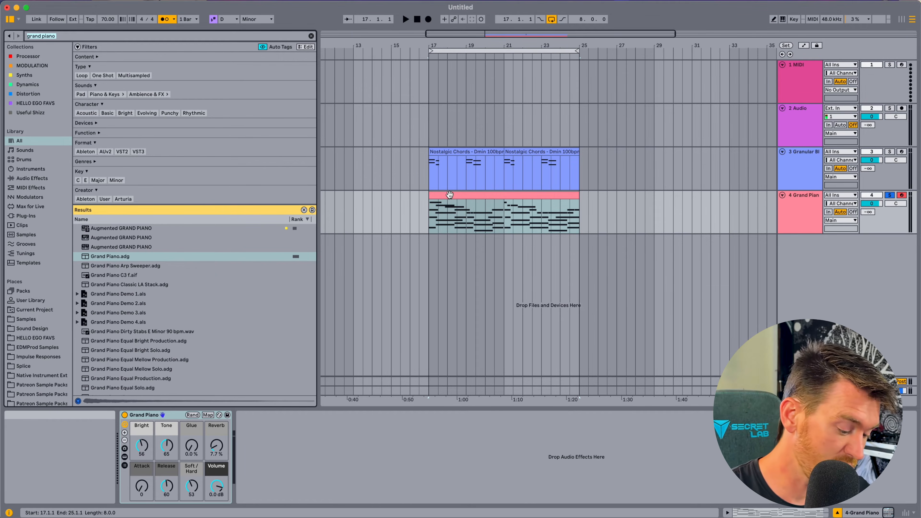
{"action": "type", "text": "crap ca"}
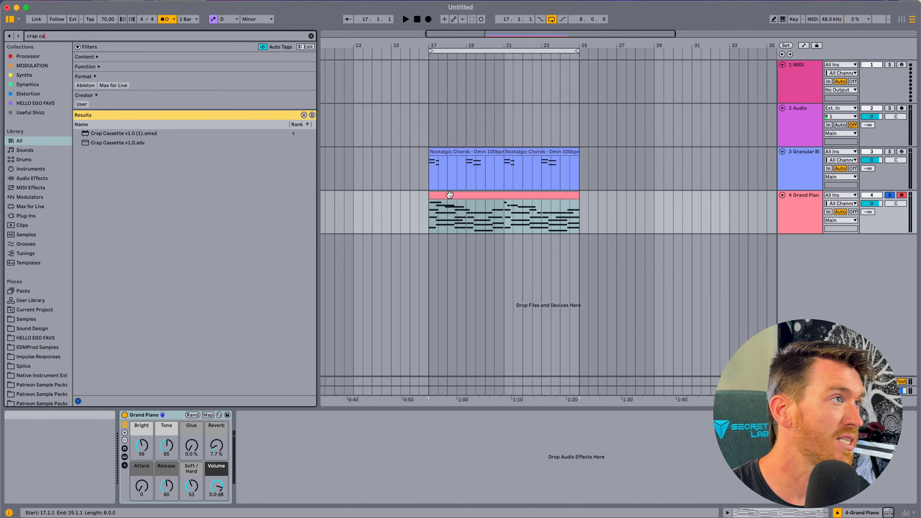
{"action": "key", "text": "Down"}
{"action": "key", "text": "Return"}
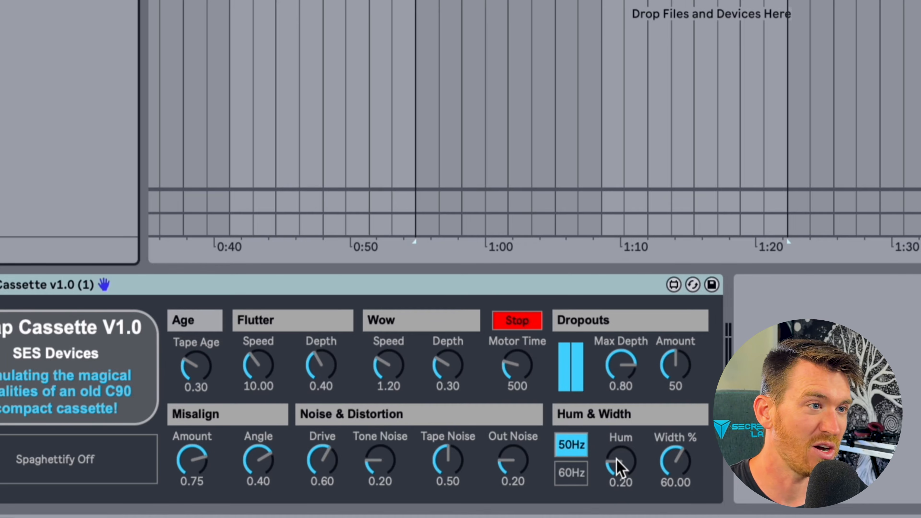
{"action": "left_click_drag", "start_coordinate": [621, 467], "coordinate": [621, 468]}
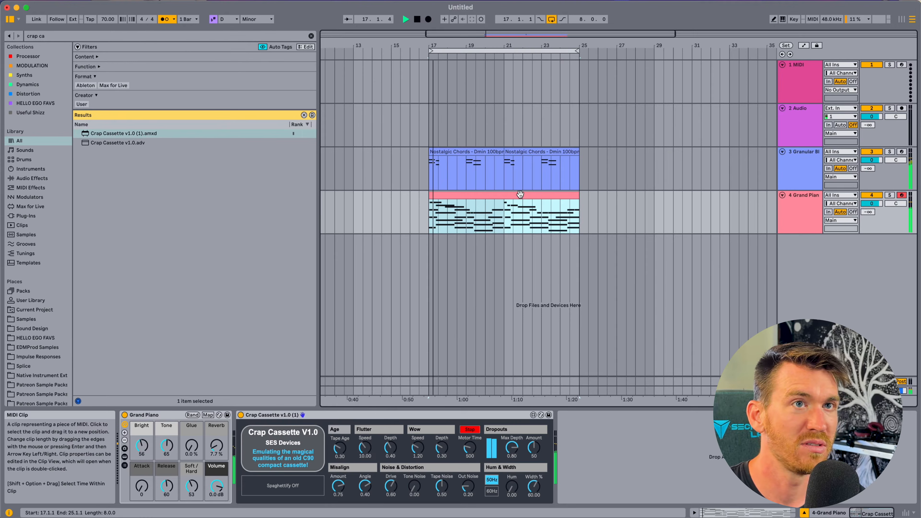
Play the soloed piano without the metronome, setting the cassette effect's Wow Depth to 0.27 and dropout Amount to 30
{"action": "key", "text": "s"}
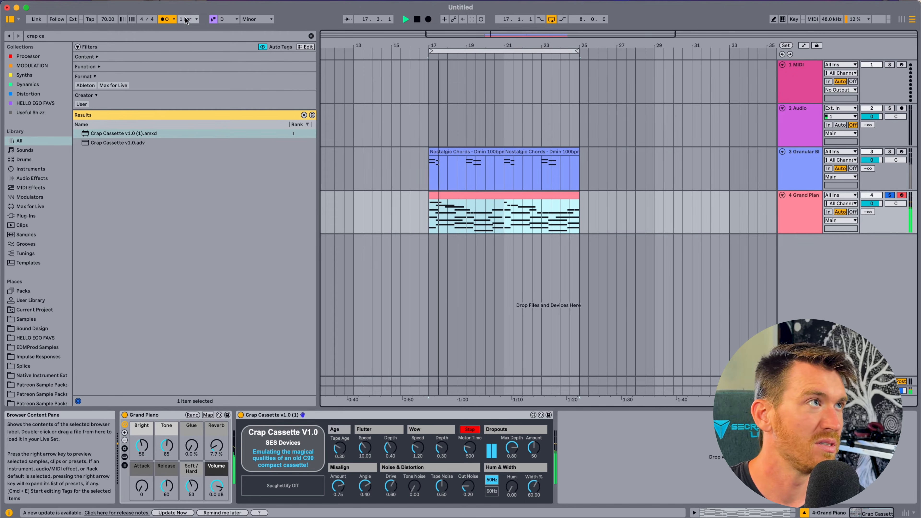
{"action": "left_click", "coordinate": [166, 19]}
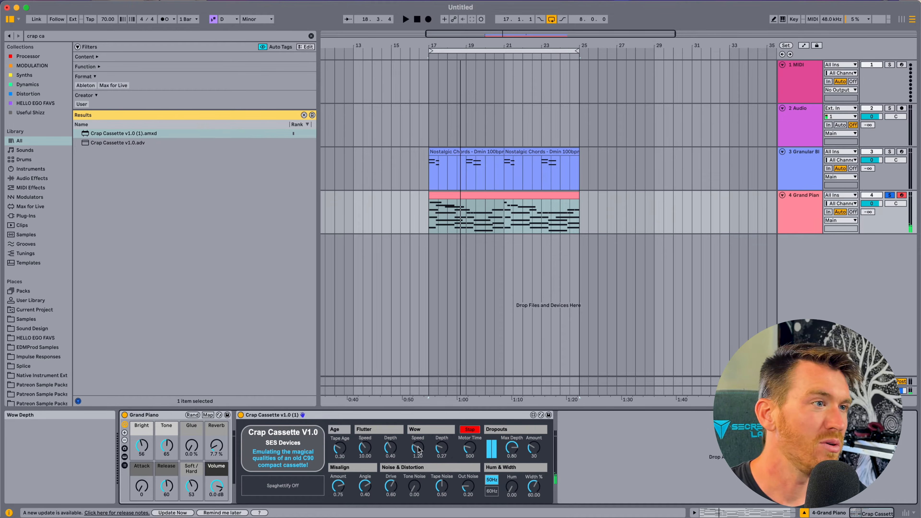
Add a second Crap Cassette, bypass the first, zero the second's other effects and play it with a raised Wow Depth
{"action": "double_click", "coordinate": [105, 134]}
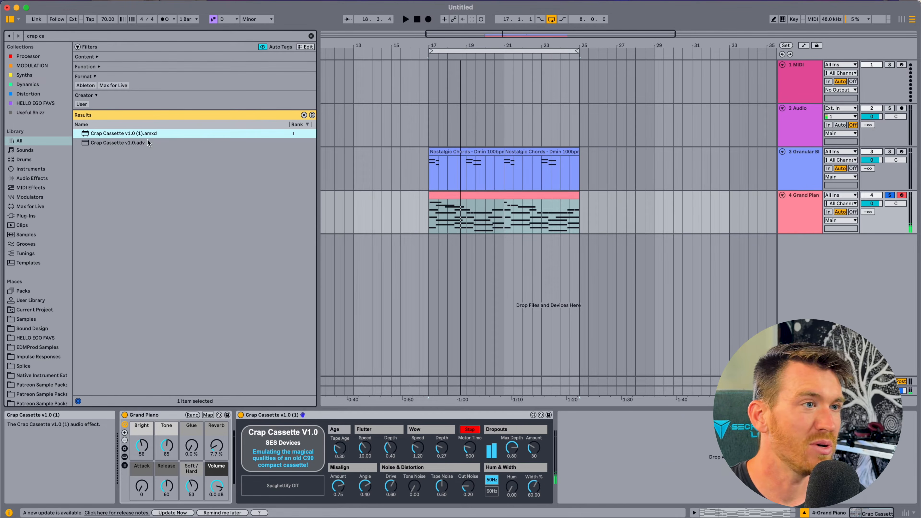
{"action": "left_click", "coordinate": [240, 414]}
{"action": "left_click_drag", "start_coordinate": [664, 487], "coordinate": [664, 511]}
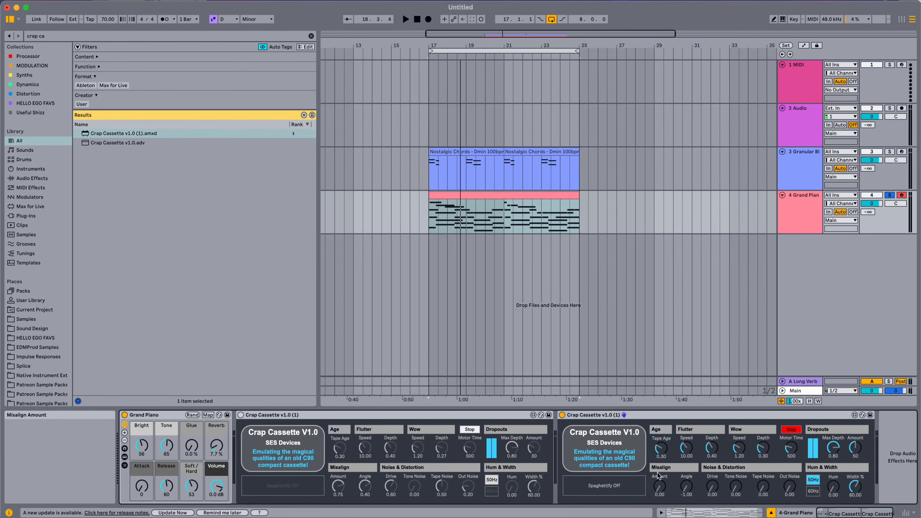
{"action": "left_click_drag", "start_coordinate": [662, 448], "coordinate": [685, 467]}
{"action": "left_click_drag", "start_coordinate": [790, 448], "coordinate": [764, 451]}
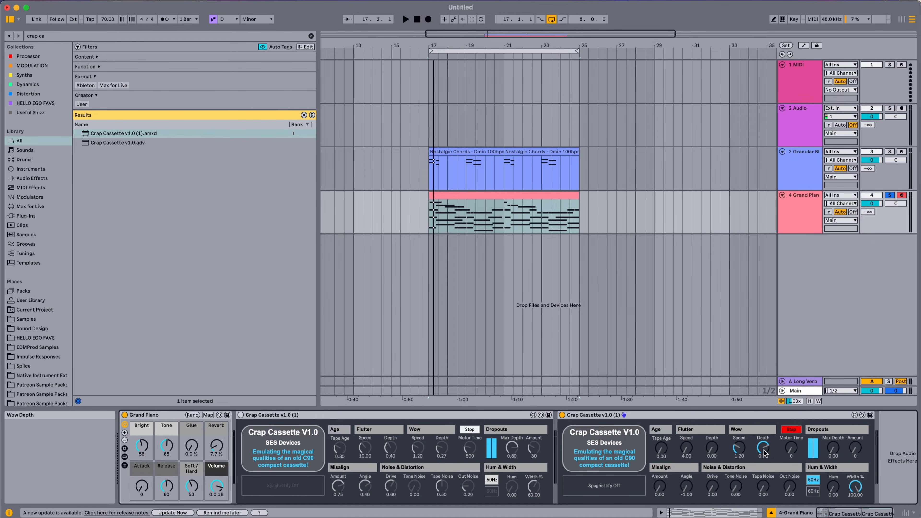
{"action": "key", "text": "space"}
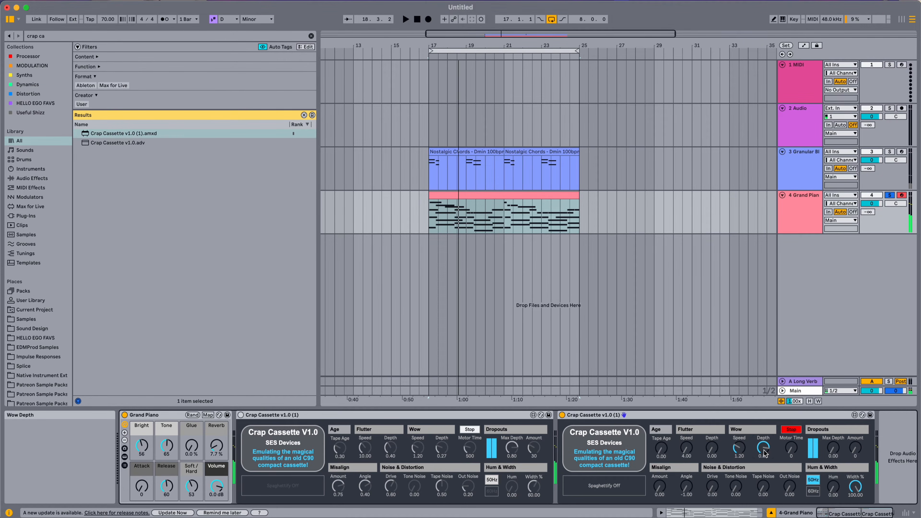
Set the second Crap Cassette's Wow Depth to 0 and play the piano with its Flutter Depth at 0.83
{"action": "left_click_drag", "start_coordinate": [763, 450], "coordinate": [764, 504]}
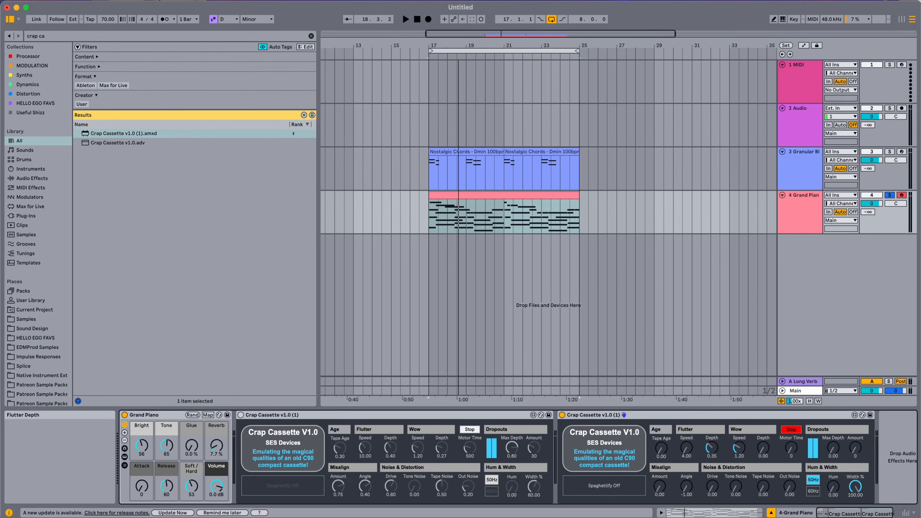
{"action": "left_click_drag", "start_coordinate": [711, 448], "coordinate": [711, 413]}
{"action": "key", "text": "space"}
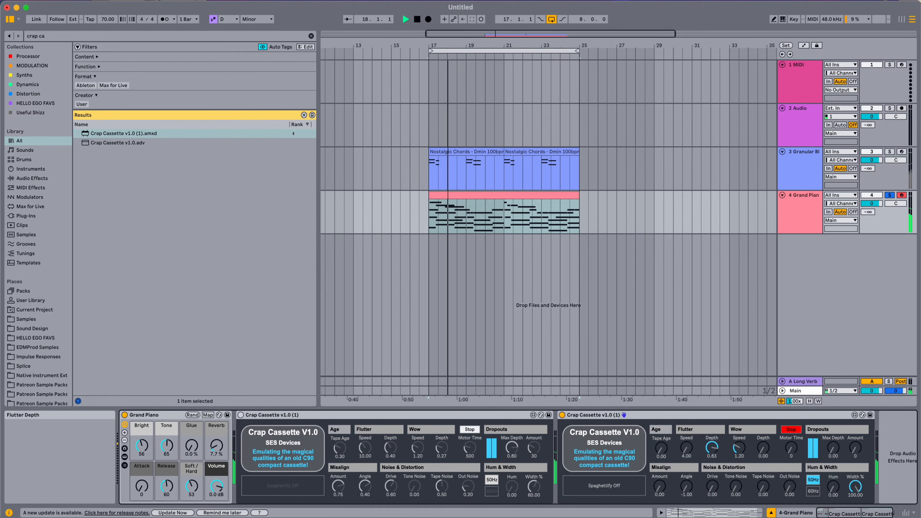
{"action": "key", "text": "space"}
{"action": "left_click_drag", "start_coordinate": [711, 448], "coordinate": [711, 482]}
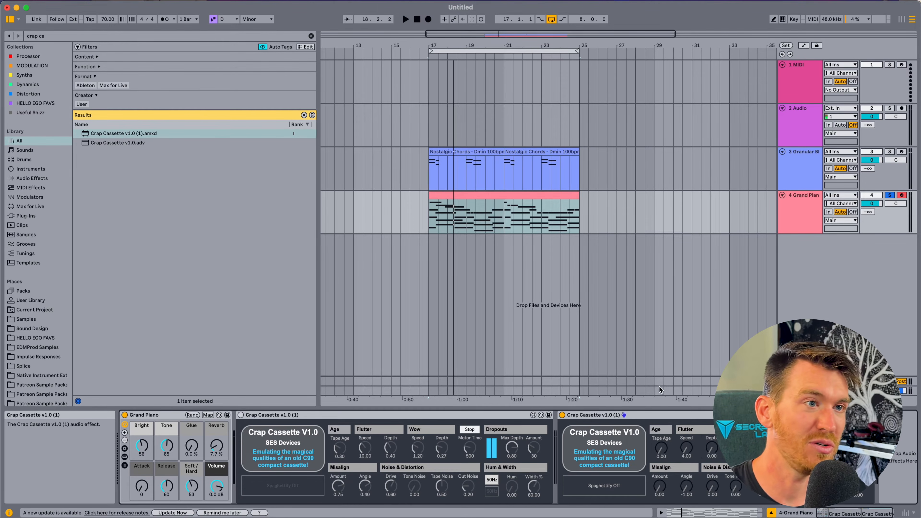
Delete the second Crap Cassette and re-enable the first one on the Grand Piano track
{"action": "left_click", "coordinate": [638, 415]}
{"action": "key", "text": "Delete"}
{"action": "left_click", "coordinate": [240, 415]}
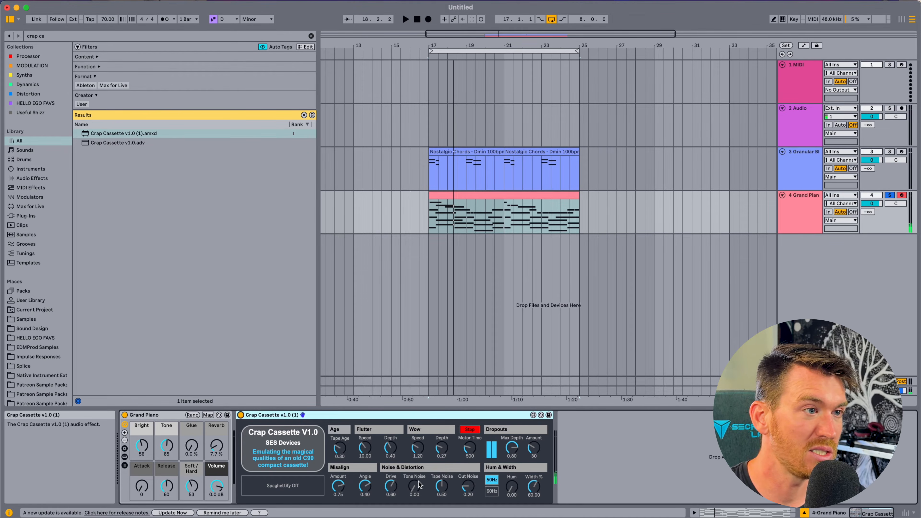
Set Crap Cassette's Tape Noise to 0.32, Flutter Depth to 0.27, Tape Age to 0.76 and Drive to 0.91
{"action": "left_click_drag", "start_coordinate": [441, 487], "coordinate": [441, 500]}
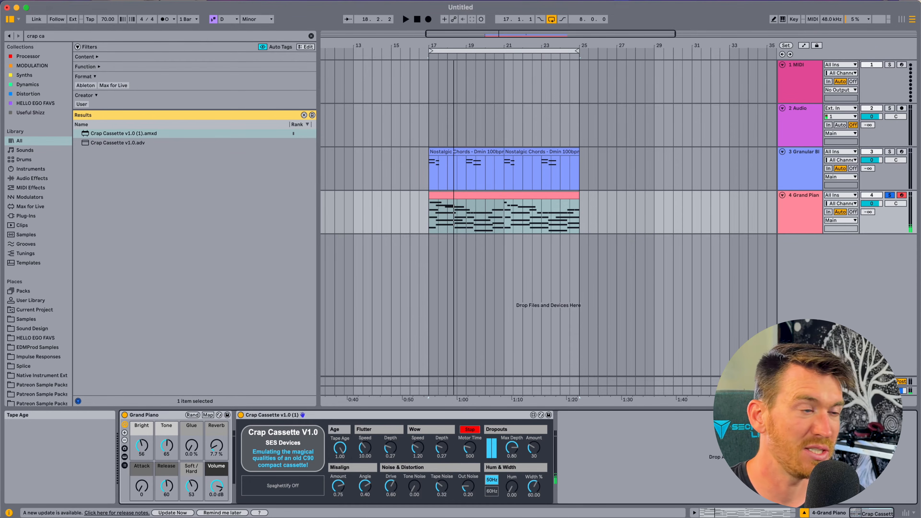
{"action": "mouse_move", "coordinate": [340, 448]}
{"action": "left_mouse_down"}
{"action": "mouse_move", "coordinate": [340, 462]}
{"action": "mouse_move", "coordinate": [341, 451]}
{"action": "left_mouse_up"}
{"action": "key", "text": "space"}
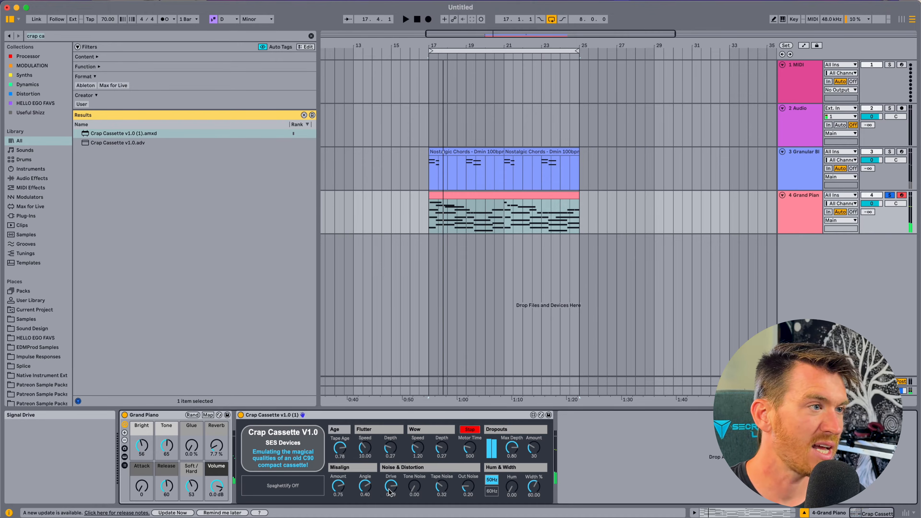
{"action": "left_click_drag", "start_coordinate": [390, 492], "coordinate": [390, 490]}
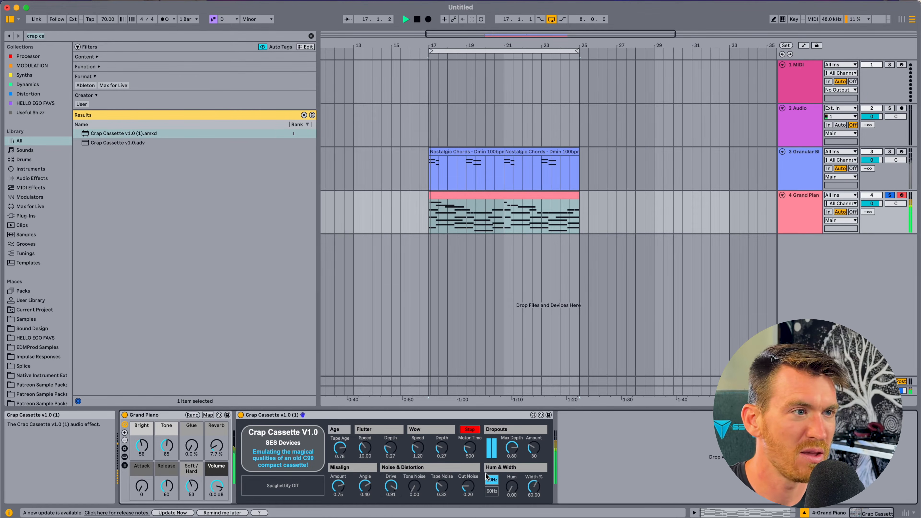
Set Crap Cassette's Motor Time to 143 and Width to 56.69%, playing the soloed piano clip to check the sound
{"action": "left_click_drag", "start_coordinate": [469, 451], "coordinate": [468, 457]}
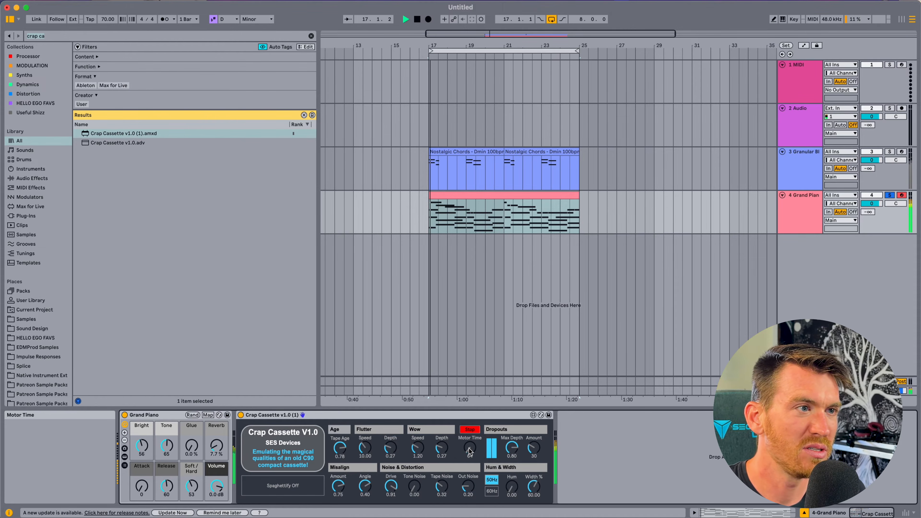
{"action": "left_click_drag", "start_coordinate": [469, 450], "coordinate": [469, 443]}
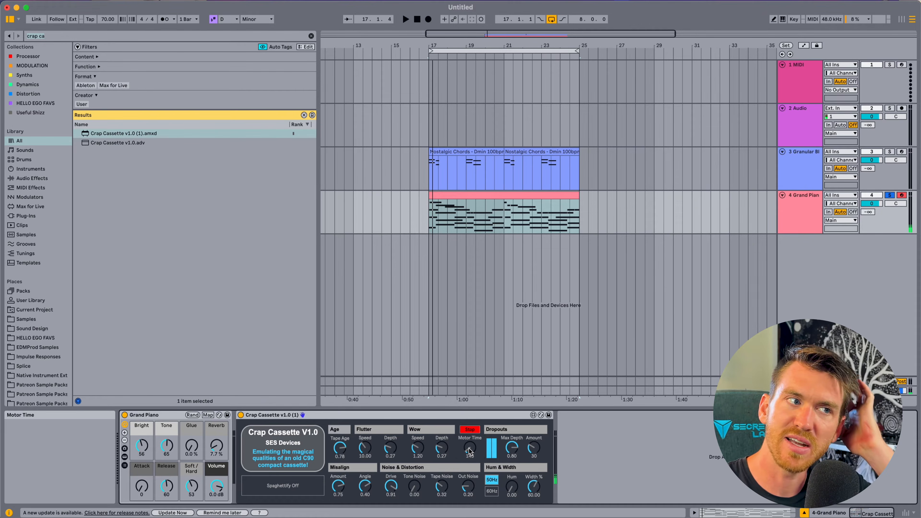
{"action": "left_click_drag", "start_coordinate": [431, 220], "coordinate": [580, 226]}
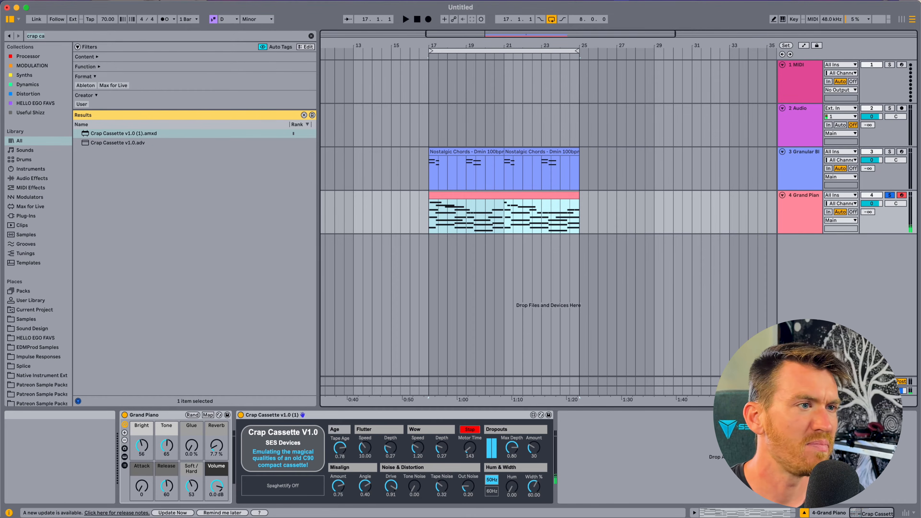
{"action": "key", "text": "space"}
{"action": "left_click_drag", "start_coordinate": [534, 486], "coordinate": [533, 469]}
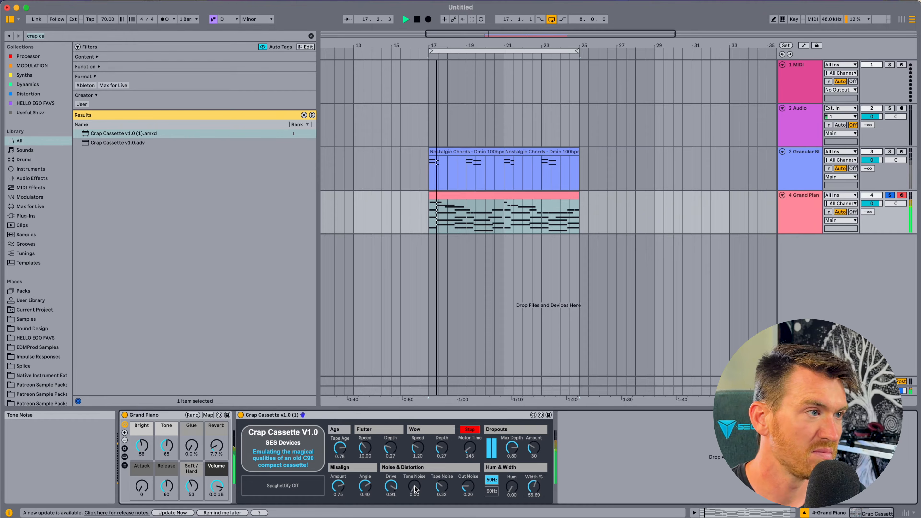
{"action": "key", "text": "space"}
Bypass Crap Cassette and add an Echo effect after it, showing Echo's modulation settings
{"action": "left_click", "coordinate": [263, 416]}
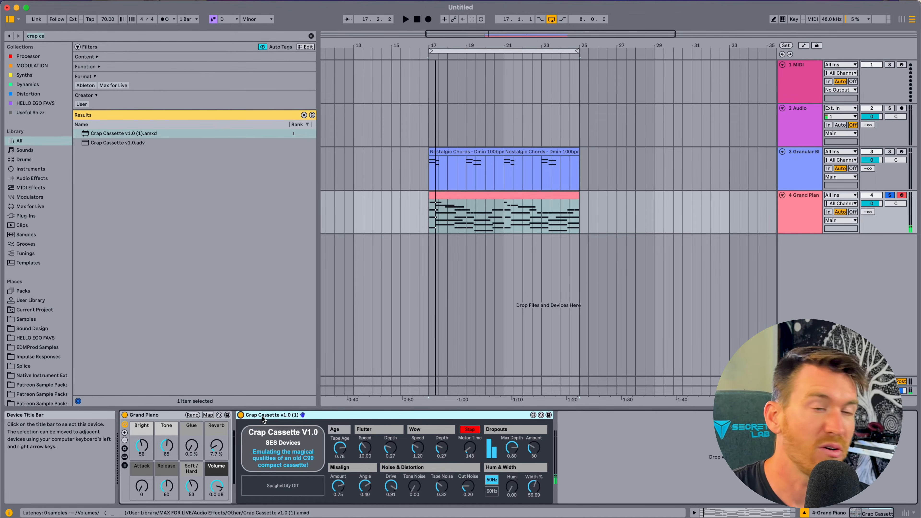
{"action": "left_click", "coordinate": [240, 414]}
{"action": "key", "text": "super+f"}
{"action": "type", "text": "echo"}
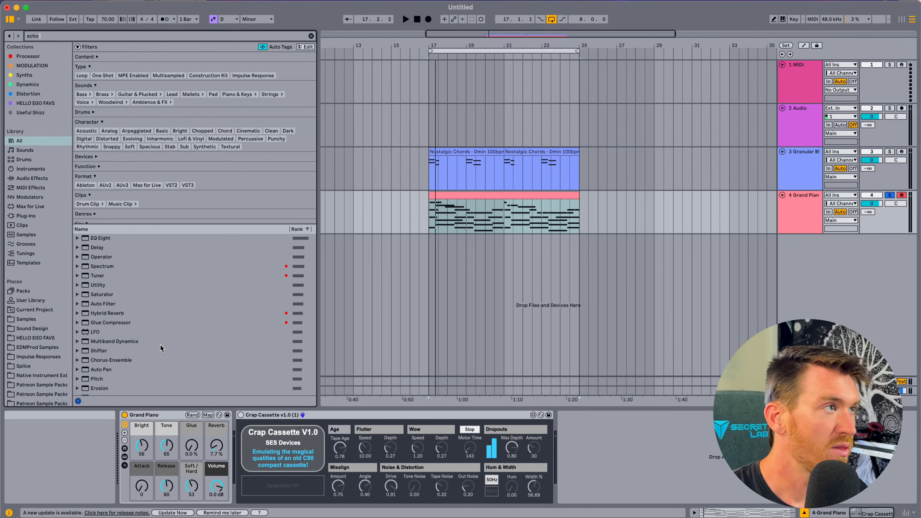
{"action": "double_click", "coordinate": [91, 237]}
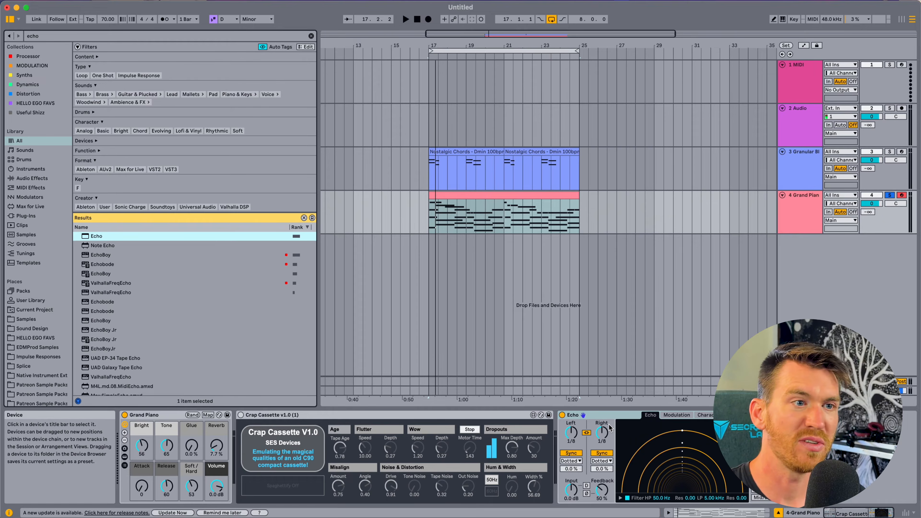
{"action": "left_click", "coordinate": [676, 414]}
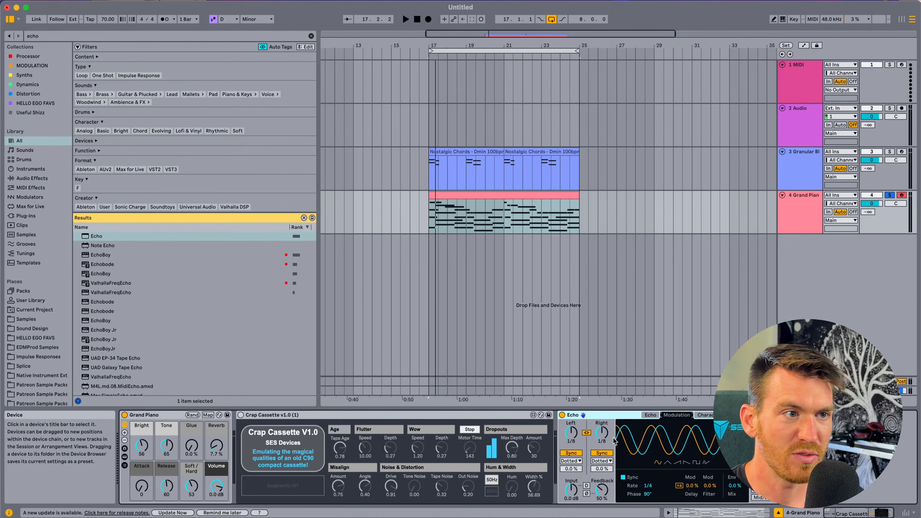
Switch Echo's left and right delays to time mode at 1.00 ms and set Feedback to 0.0%
{"action": "left_click", "coordinate": [603, 452]}
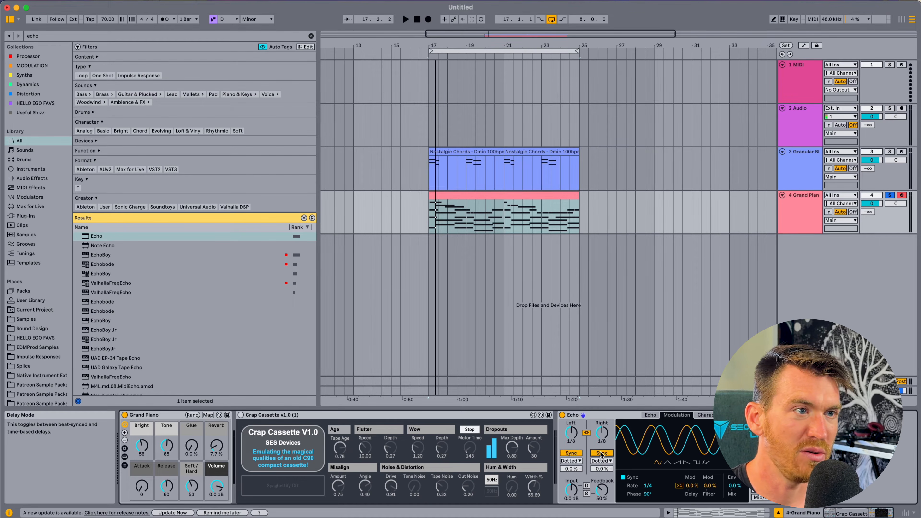
{"action": "left_click_drag", "start_coordinate": [571, 433], "coordinate": [572, 433]}
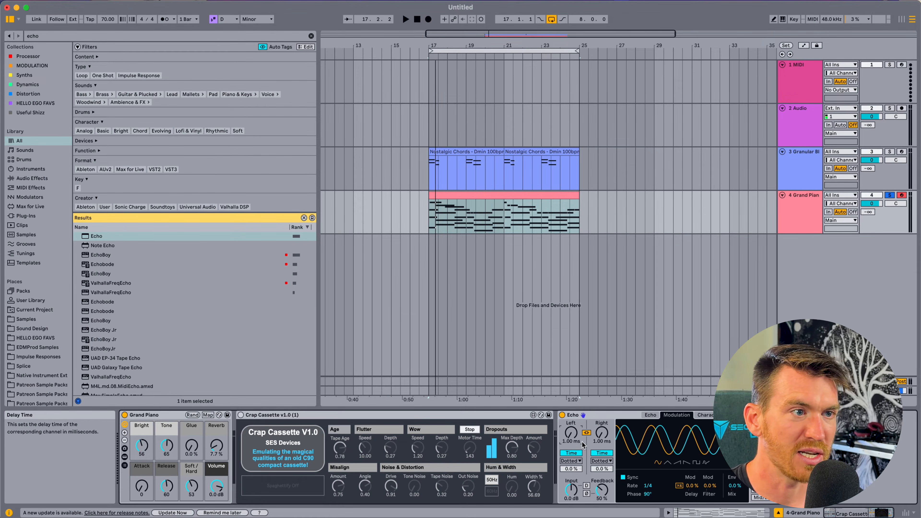
{"action": "left_click_drag", "start_coordinate": [601, 490], "coordinate": [601, 513]}
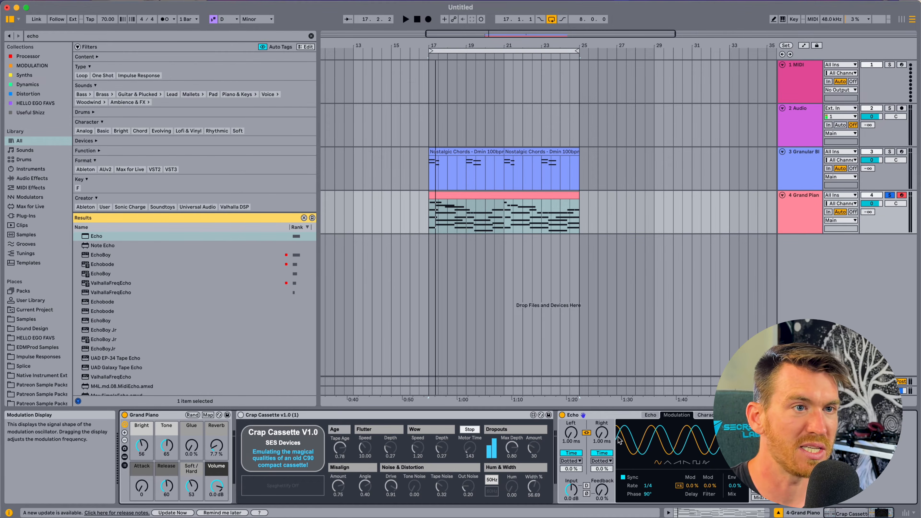
Play the soloed piano clip and toggle Echo off and on to compare the sound
{"action": "left_click", "coordinate": [480, 194]}
{"action": "key", "text": "space"}
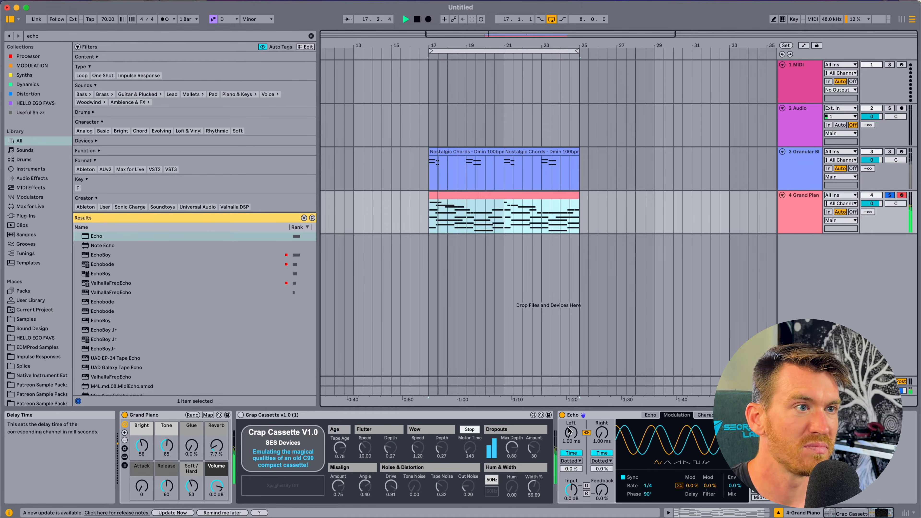
{"action": "left_click", "coordinate": [562, 414]}
{"action": "left_click", "coordinate": [562, 415]}
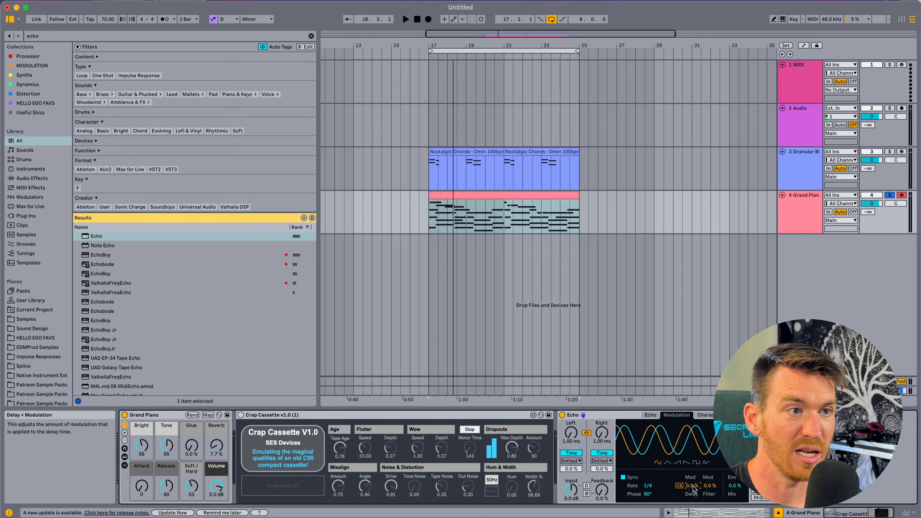
Set Echo's delay times to 7.41 ms and its delay modulation to 91%, playing the piano clip to check the wobble
{"action": "left_click_drag", "start_coordinate": [693, 487], "coordinate": [642, 446]}
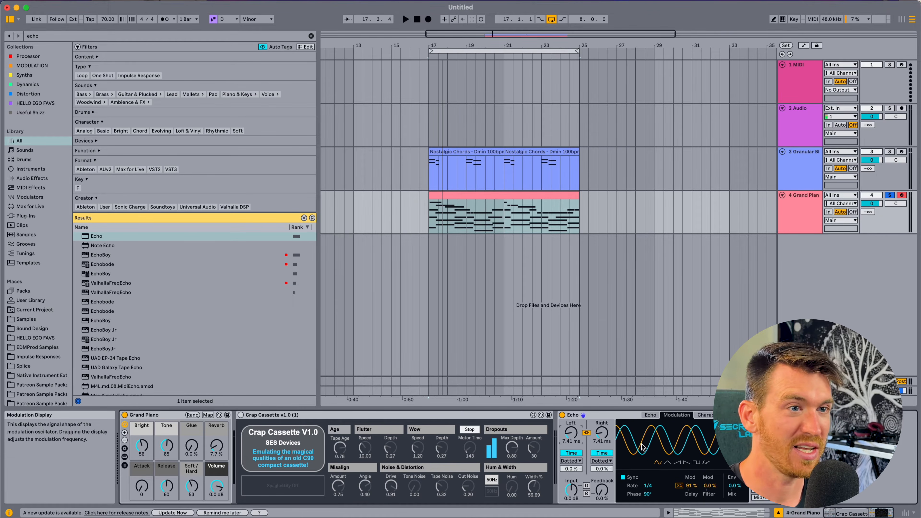
{"action": "key", "text": "space"}
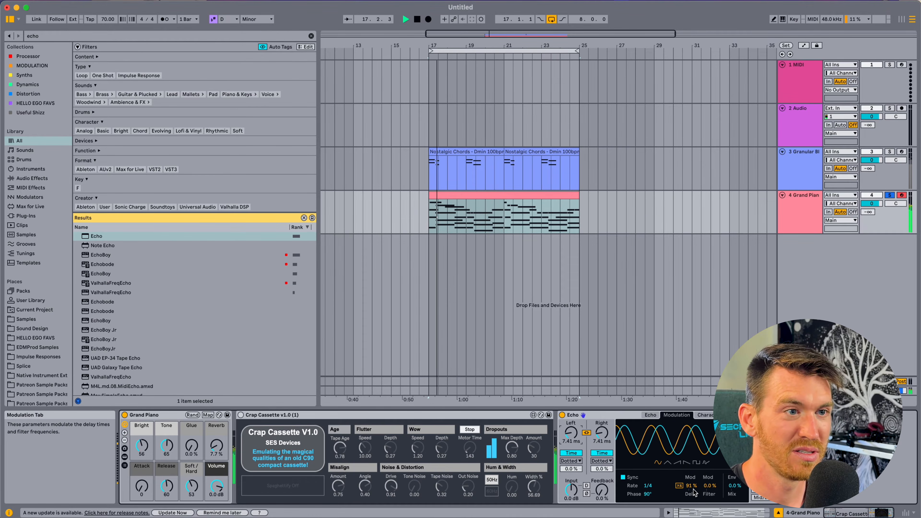
{"action": "key", "text": "space"}
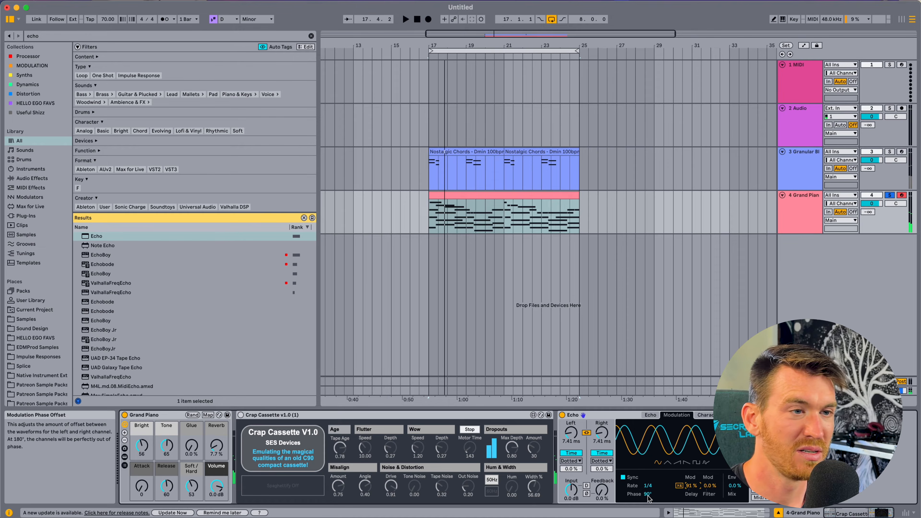
Set Echo's modulation Phase to 0° and play the piano clip again
{"action": "type", "text": "0"}
{"action": "key", "text": "Return"}
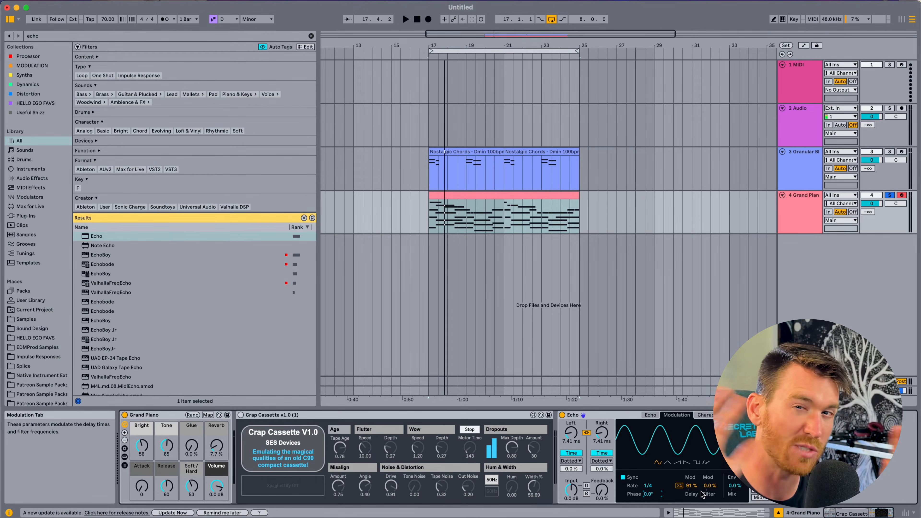
{"action": "key", "text": "space"}
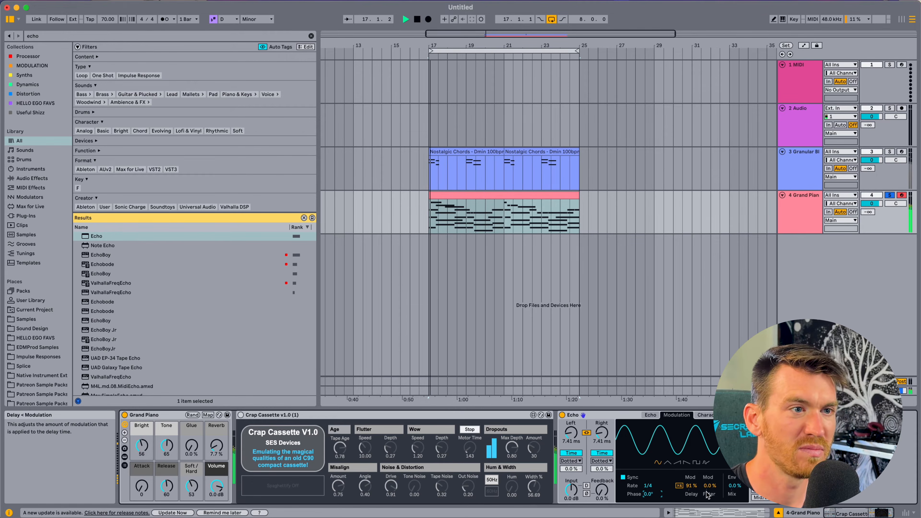
Reduce Echo's delay modulation to 62% while listening to the piano clip
{"action": "left_click_drag", "start_coordinate": [694, 487], "coordinate": [695, 500]}
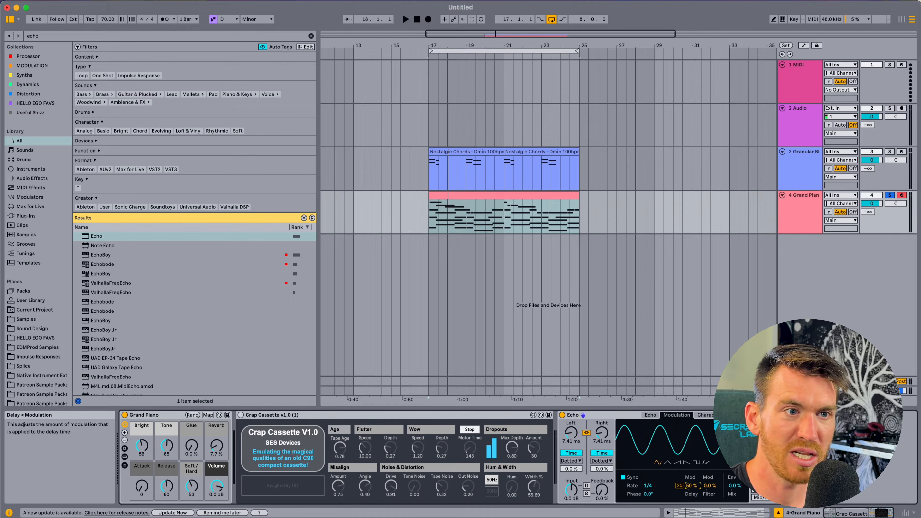
{"action": "key", "text": "space"}
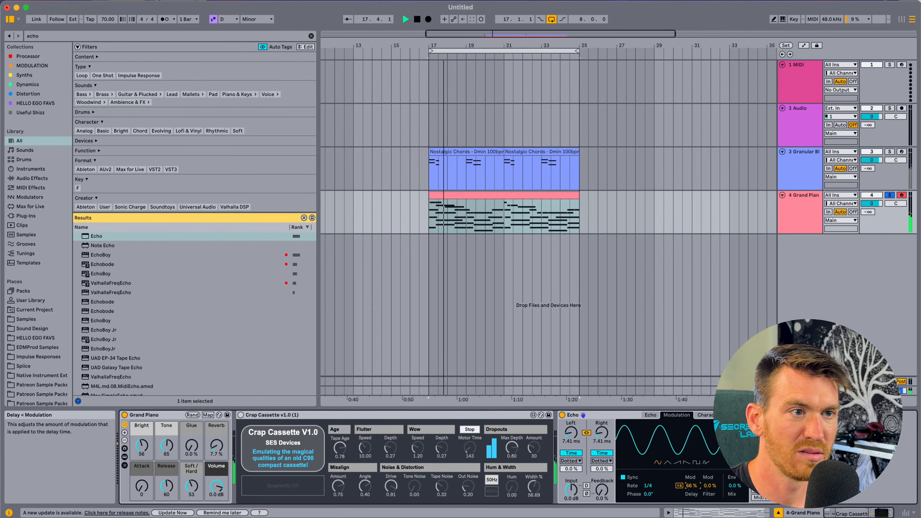
{"action": "left_click_drag", "start_coordinate": [690, 486], "coordinate": [690, 483]}
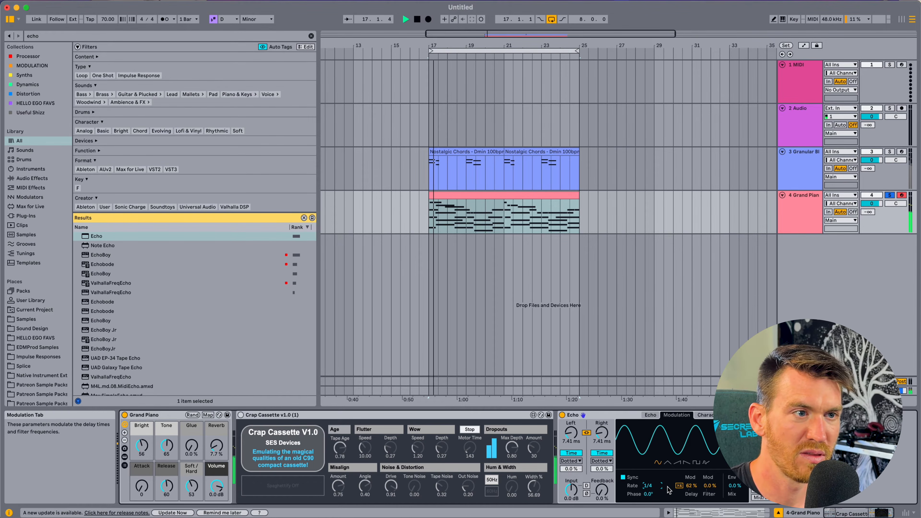
Turn off Echo's modulation Sync and set its modulation frequency to 1.21 Hz, checking it in playback
{"action": "left_click", "coordinate": [628, 479]}
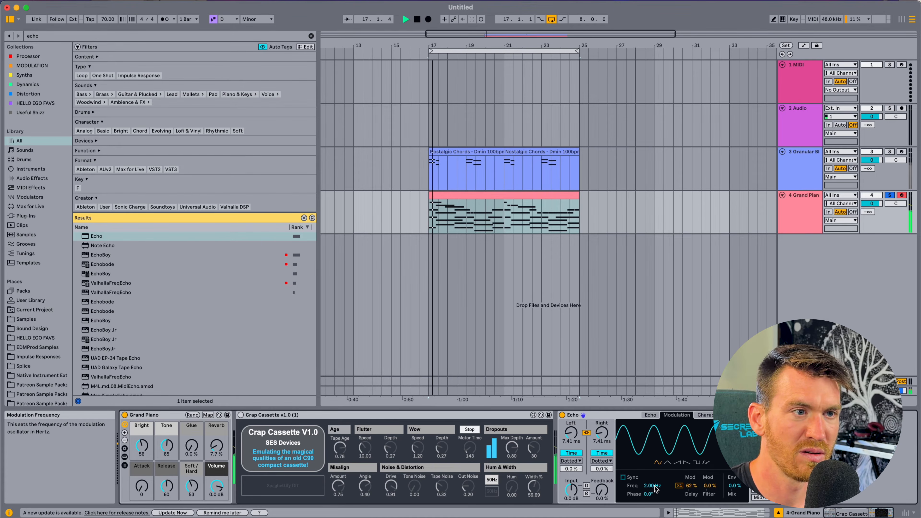
{"action": "mouse_move", "coordinate": [652, 485]}
{"action": "left_mouse_down"}
{"action": "mouse_move", "coordinate": [652, 500]}
{"action": "mouse_move", "coordinate": [654, 483]}
{"action": "left_mouse_up"}
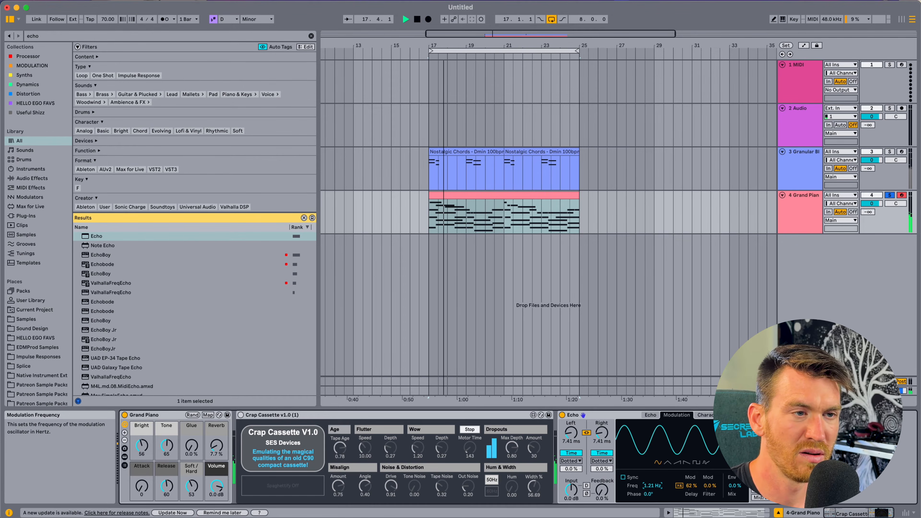
{"action": "key", "text": "space"}
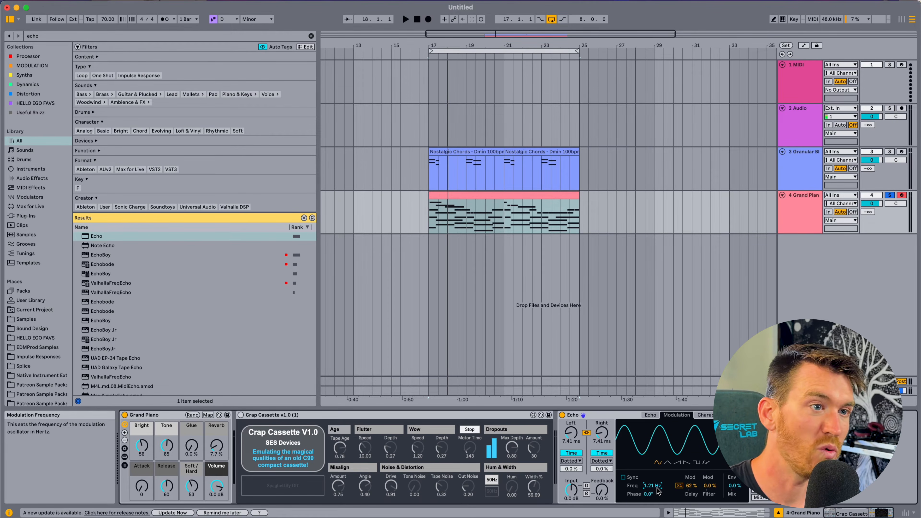
{"action": "key", "text": "space"}
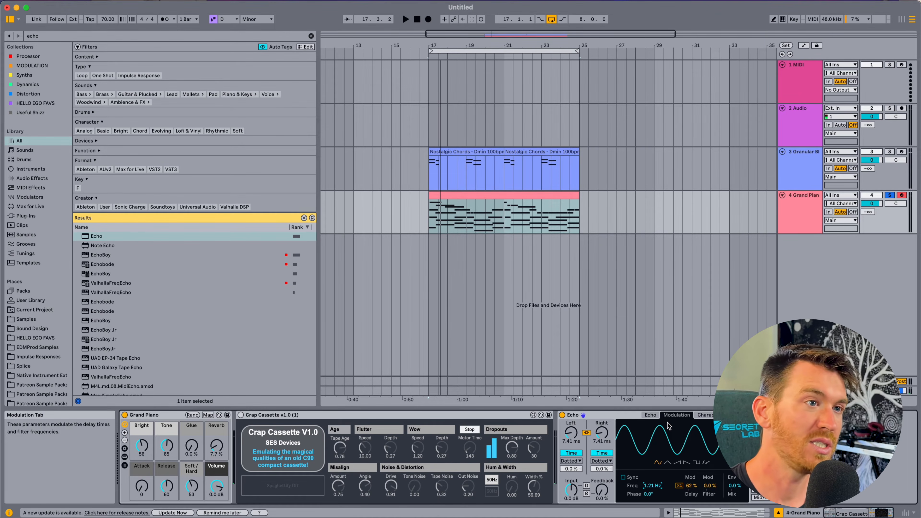
Duplicate Echo and give the copy 3.59 ms delays, a 6.52 Hz modulation frequency and 41% delay modulation, checking it in playback
{"action": "left_click", "coordinate": [612, 413]}
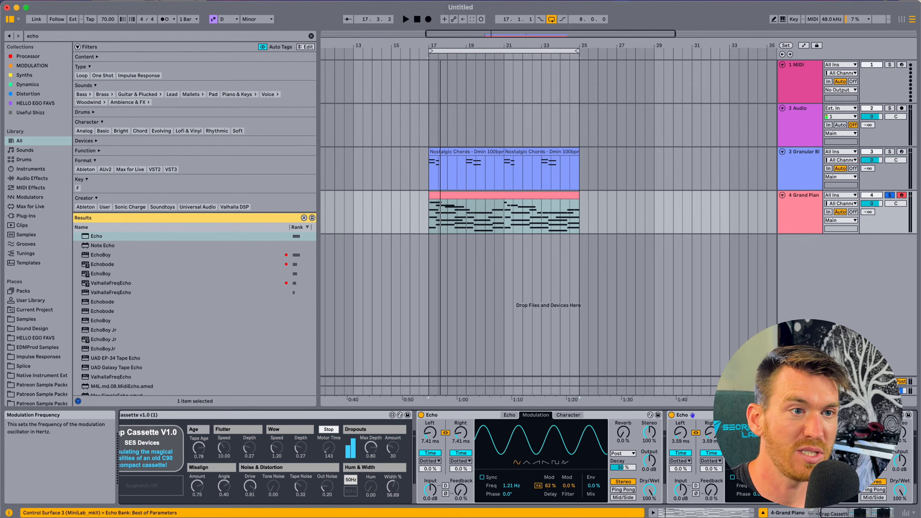
{"action": "key", "text": "space"}
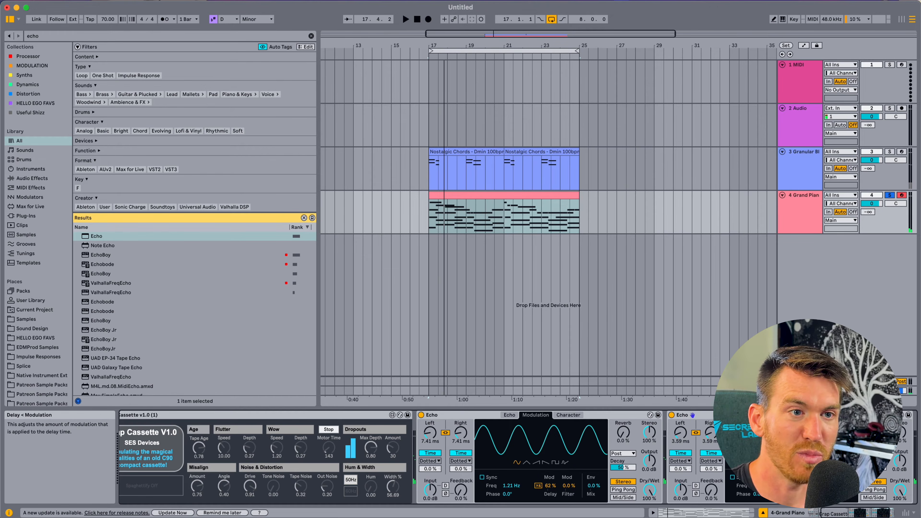
{"action": "key", "text": "space"}
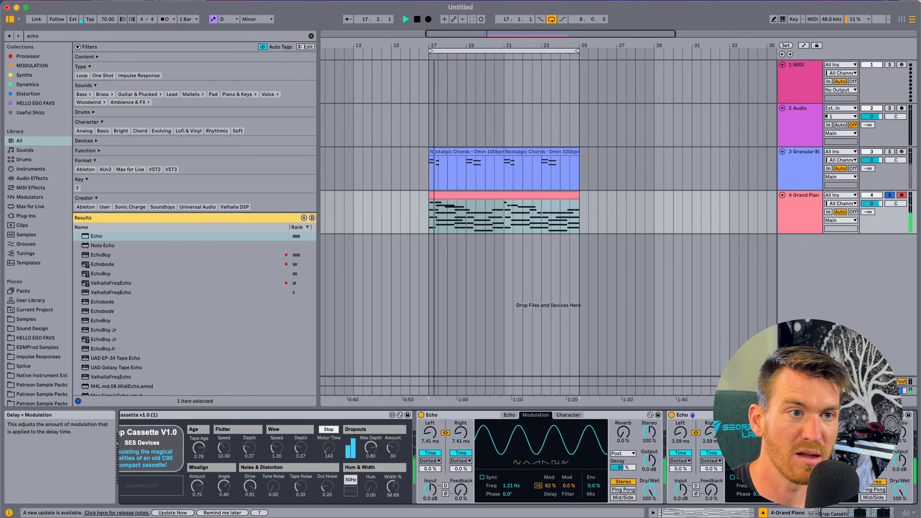
{"action": "key", "text": "space"}
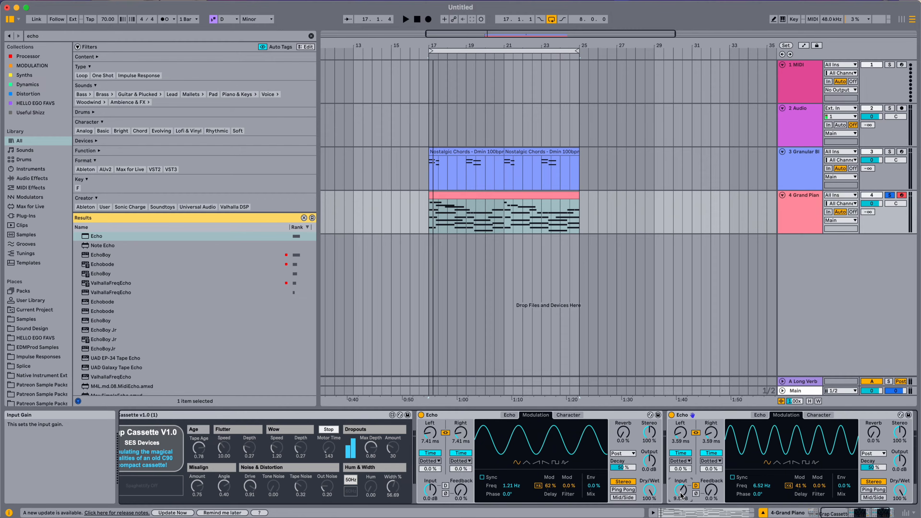
During playback, set the second Echo's Input to 17 dB, delay modulation to 34% and Output to -7.5 dB
{"action": "key", "text": "space"}
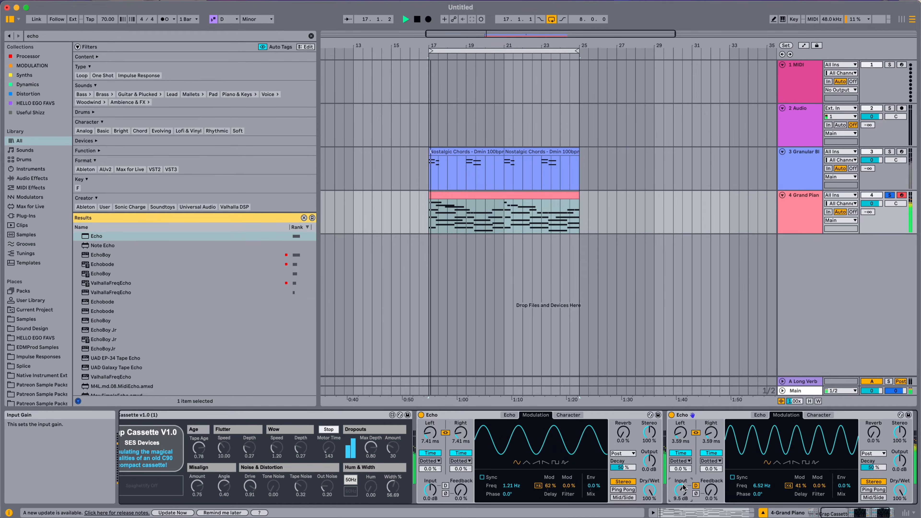
{"action": "left_click_drag", "start_coordinate": [680, 490], "coordinate": [679, 475]}
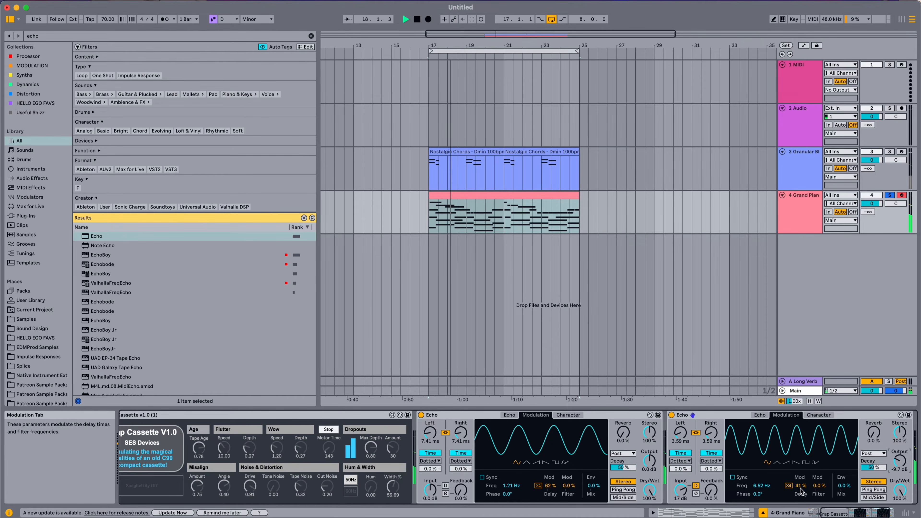
{"action": "left_click_drag", "start_coordinate": [800, 486], "coordinate": [801, 491]}
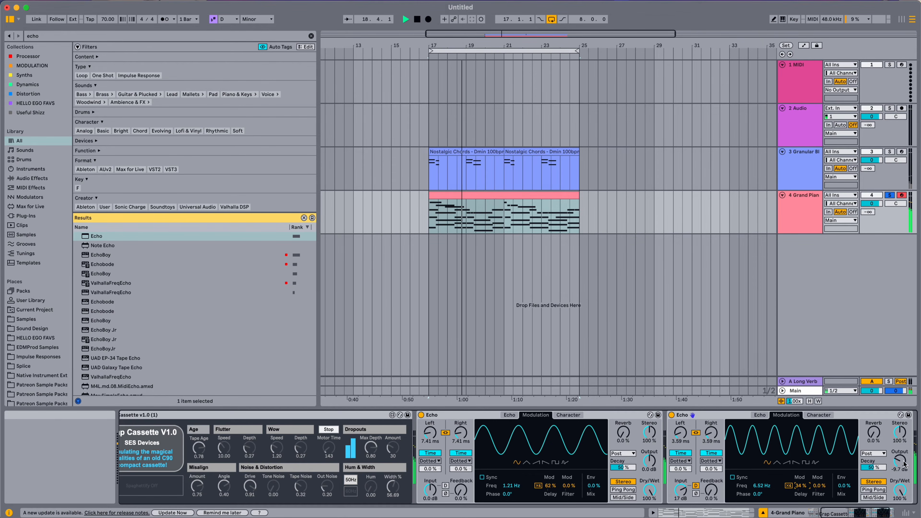
{"action": "left_click_drag", "start_coordinate": [904, 464], "coordinate": [902, 462]}
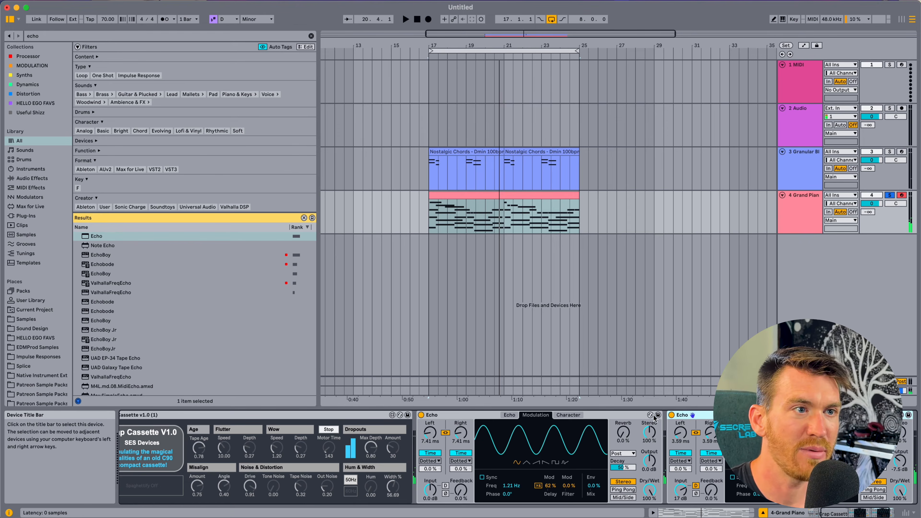
Rename the first Echo to Wow and the second Echo to Flutter
{"action": "left_click", "coordinate": [622, 417]}
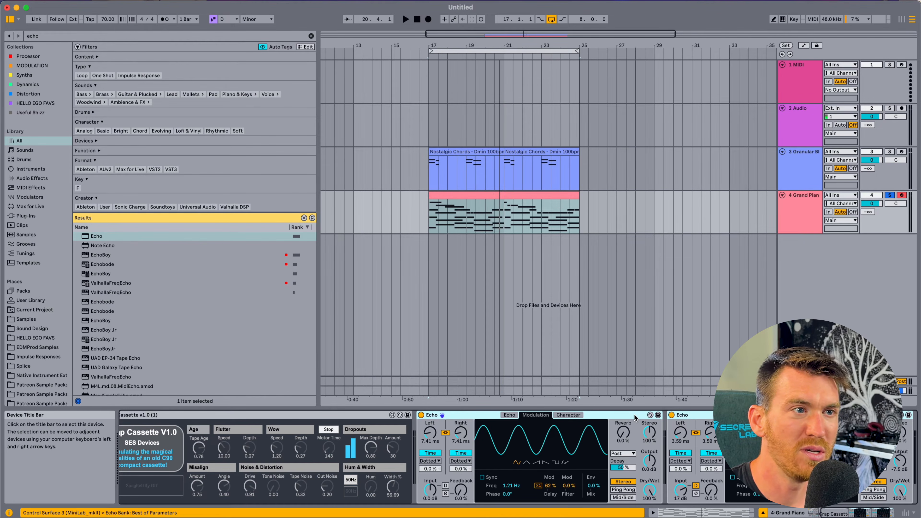
{"action": "key", "text": "super+r"}
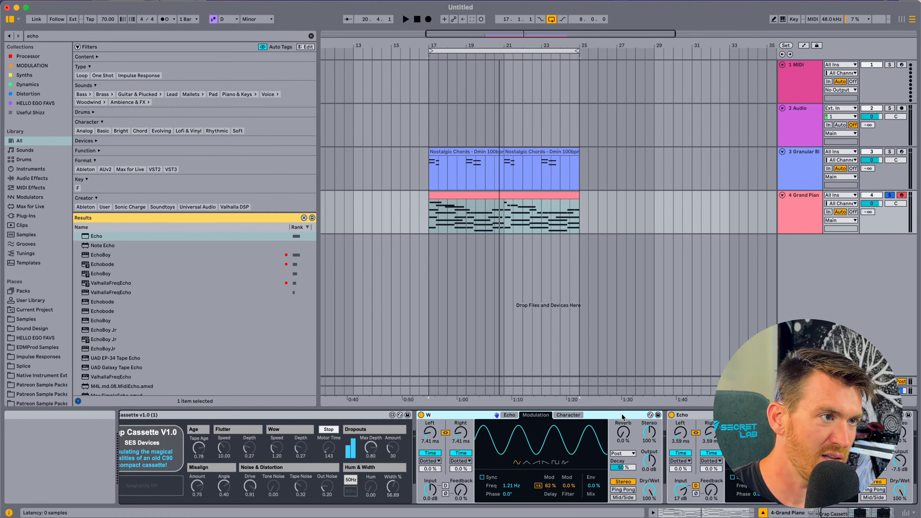
{"action": "left_click", "coordinate": [701, 417]}
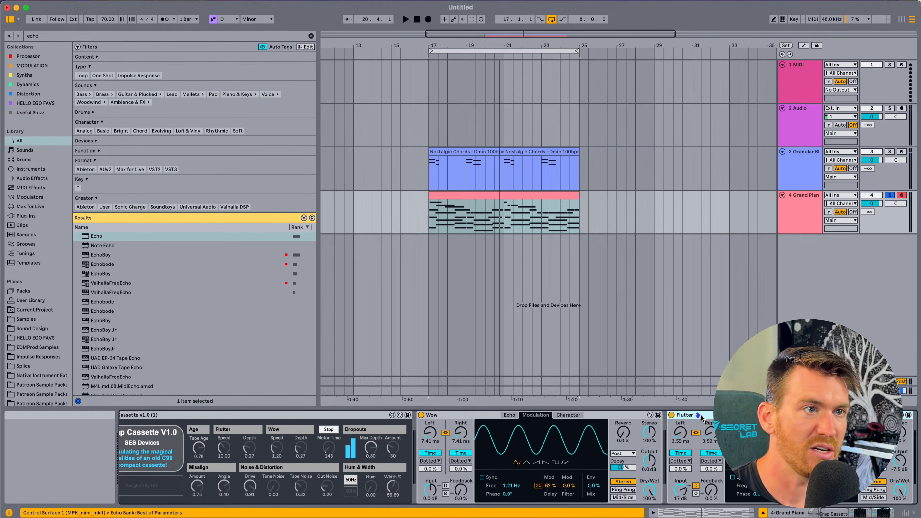
Bypass and re-enable Wow and Flutter together during playback to compare levels, and lower Flutter's Output to -12 dB
{"action": "left_click", "coordinate": [633, 416], "text": "shift"}
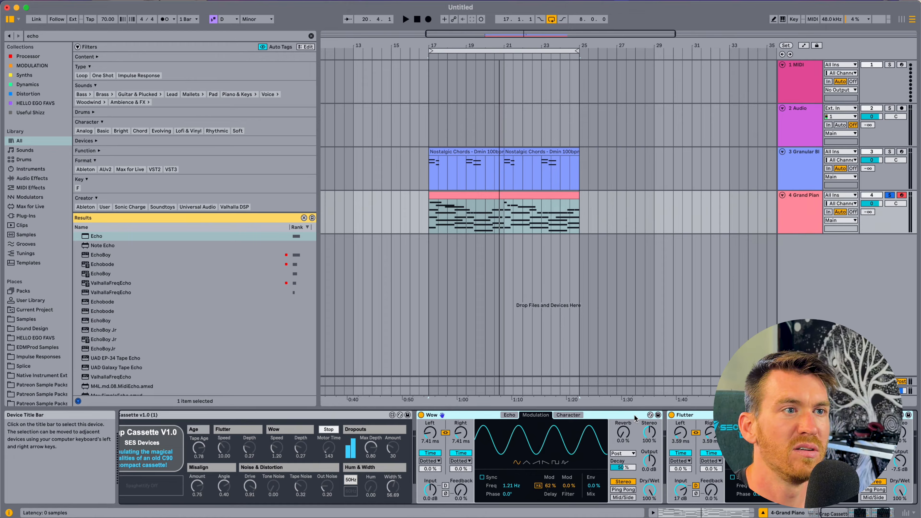
{"action": "left_click", "coordinate": [672, 416]}
{"action": "key", "text": "space"}
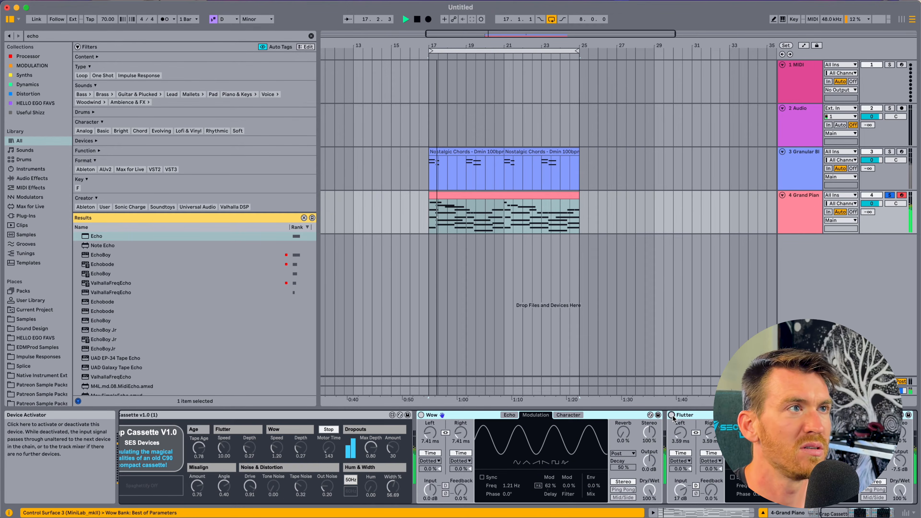
{"action": "left_click", "coordinate": [672, 416]}
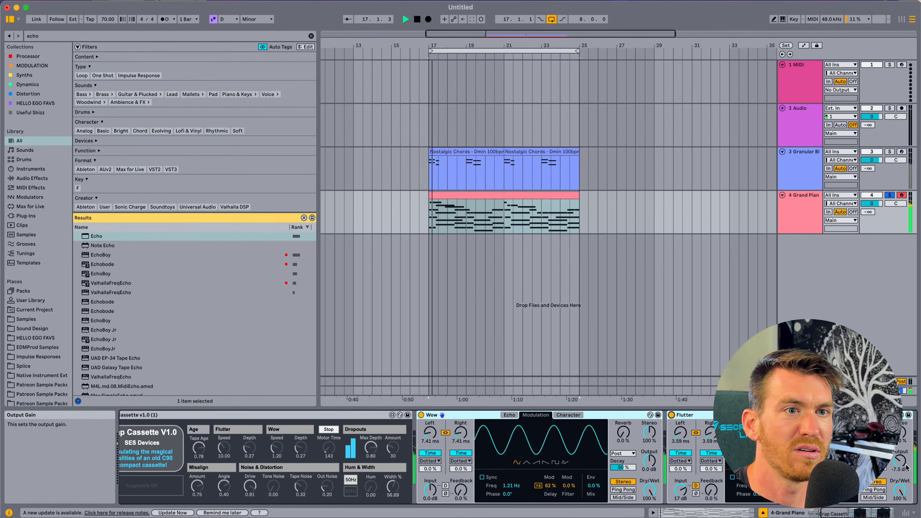
{"action": "left_click_drag", "start_coordinate": [905, 468], "coordinate": [905, 476]}
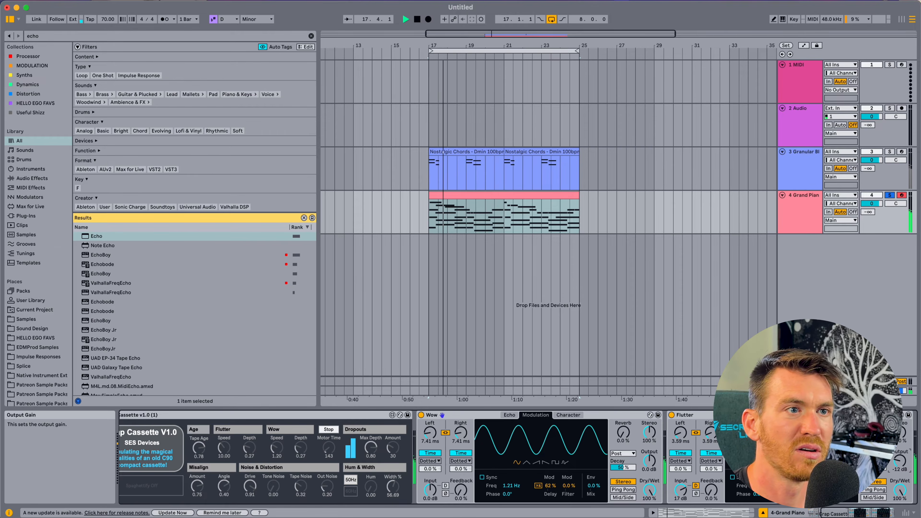
Add an Erosion effect after Flutter and set its Freq to 4.89 kHz and Amount to 60.2 during playback
{"action": "left_click", "coordinate": [703, 416]}
{"action": "key", "text": "super+f"}
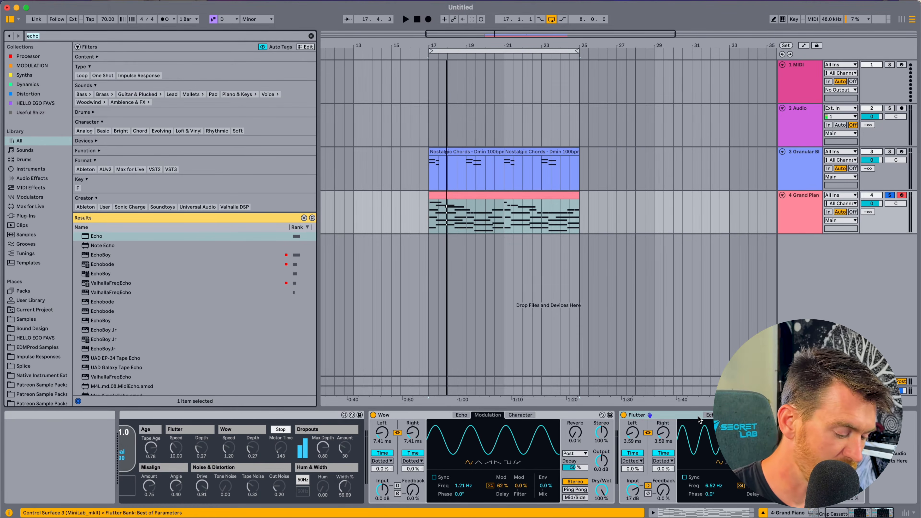
{"action": "type", "text": "er"}
{"action": "key", "text": "Return"}
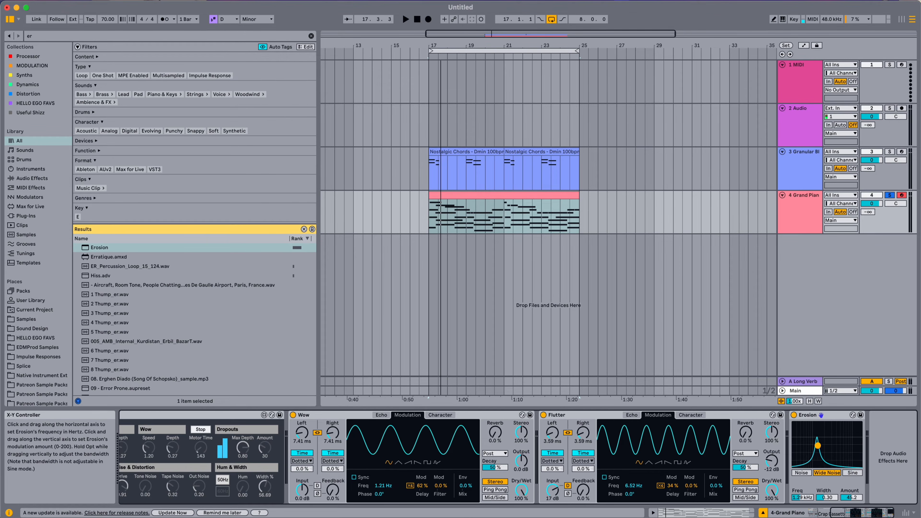
{"action": "key", "text": "space"}
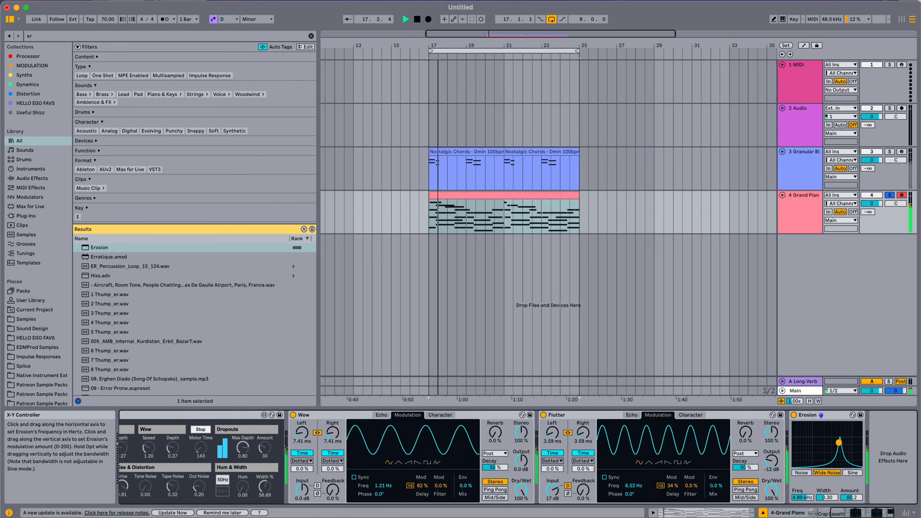
Switch Erosion to Sine mode and set its Freq to 4.33 kHz and Amount to 11.9 while auditioning
{"action": "left_click_drag", "start_coordinate": [838, 441], "coordinate": [840, 450]}
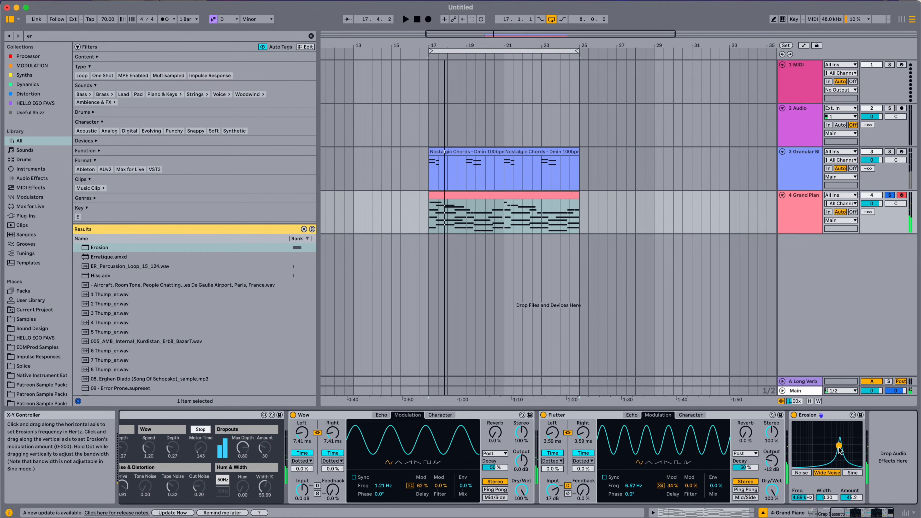
{"action": "left_click", "coordinate": [849, 471]}
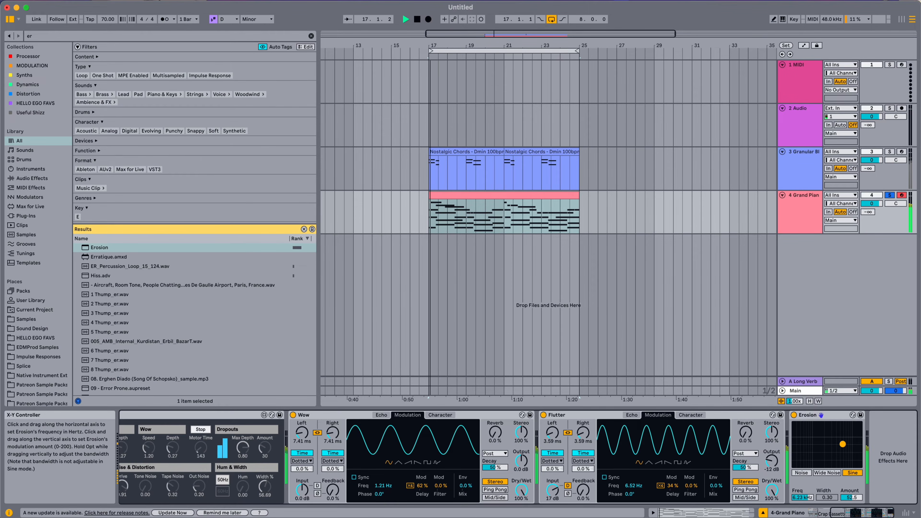
{"action": "mouse_move", "coordinate": [842, 444]}
{"action": "left_mouse_down"}
{"action": "mouse_move", "coordinate": [851, 433]}
{"action": "mouse_move", "coordinate": [819, 445]}
{"action": "mouse_move", "coordinate": [837, 457]}
{"action": "left_mouse_up"}
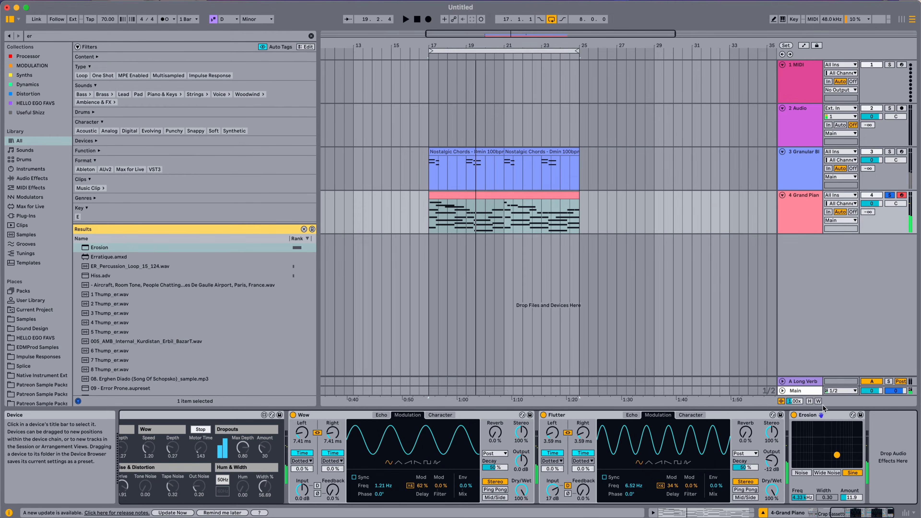
Duplicate Erosion and set the copy to Wide Noise with Width 2.50, Freq 5.04 kHz and Amount 11.9
{"action": "left_click", "coordinate": [810, 414]}
{"action": "key", "text": "super+d"}
{"action": "left_click", "coordinate": [874, 472]}
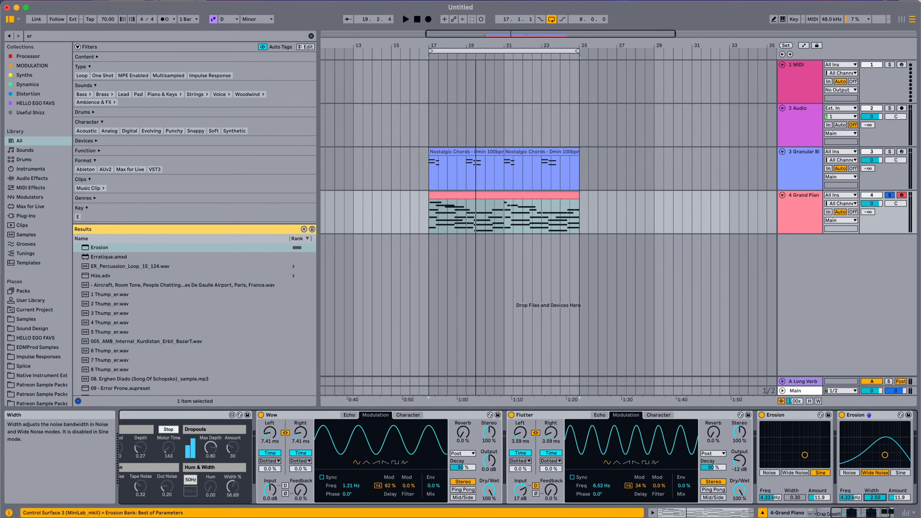
{"action": "key", "text": "space"}
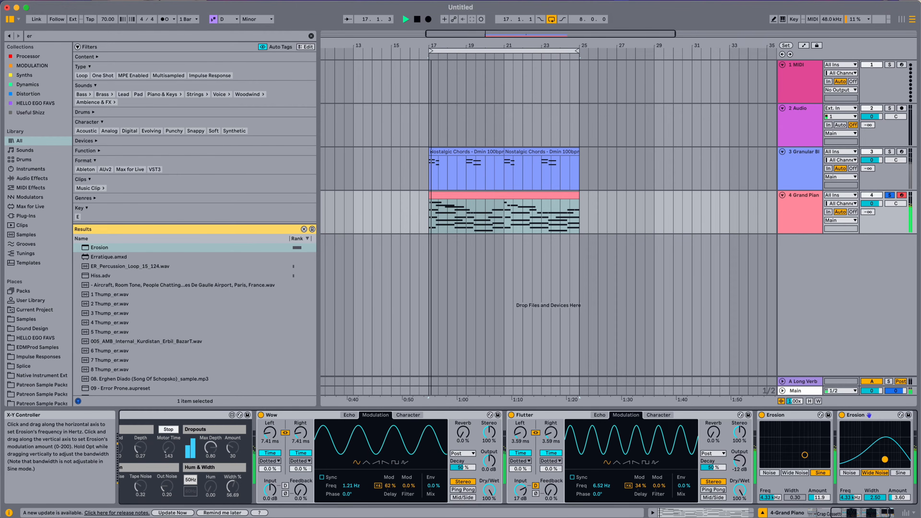
{"action": "left_click_drag", "start_coordinate": [885, 459], "coordinate": [887, 455]}
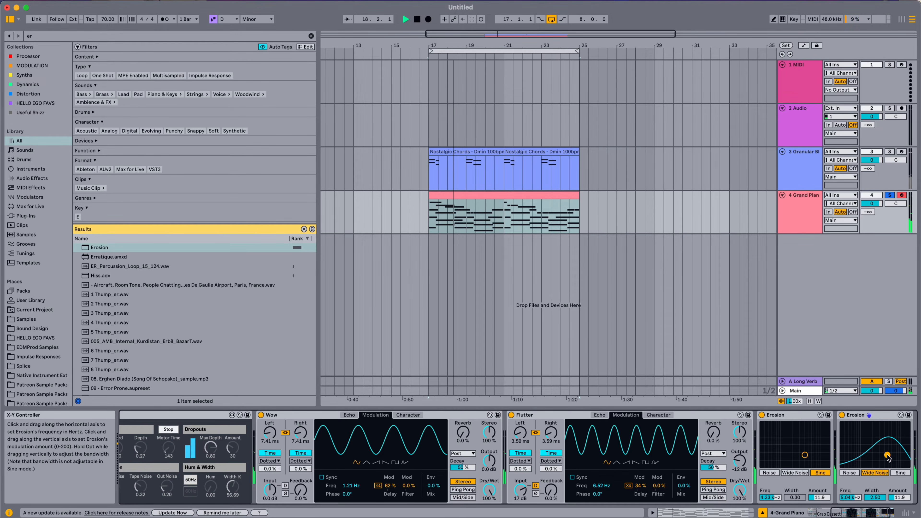
Find Vinyl Distortion in the browser and add it after the second Erosion
{"action": "scroll", "coordinate": [869, 482], "scroll_direction": "right", "scroll_amount": 3}
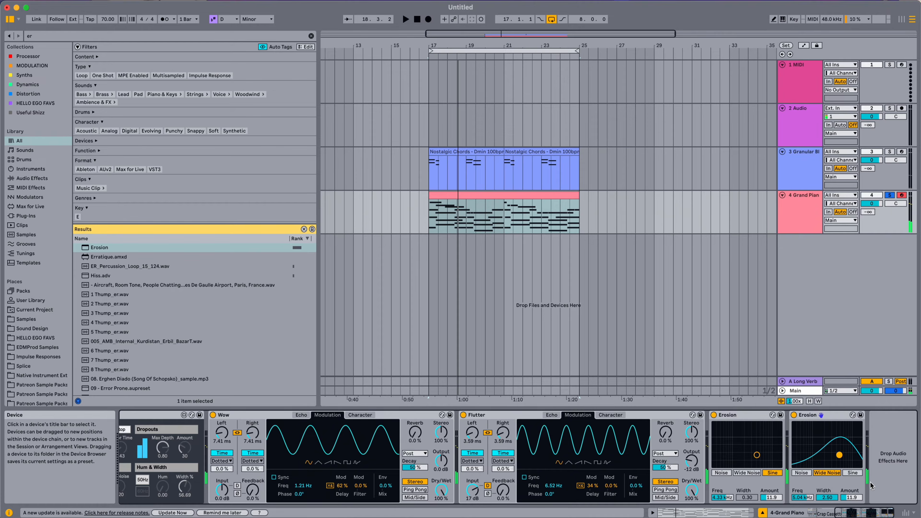
{"action": "key", "text": "super+f"}
{"action": "type", "text": "vinyl"}
{"action": "key", "text": "Down"}
{"action": "key", "text": "Return"}
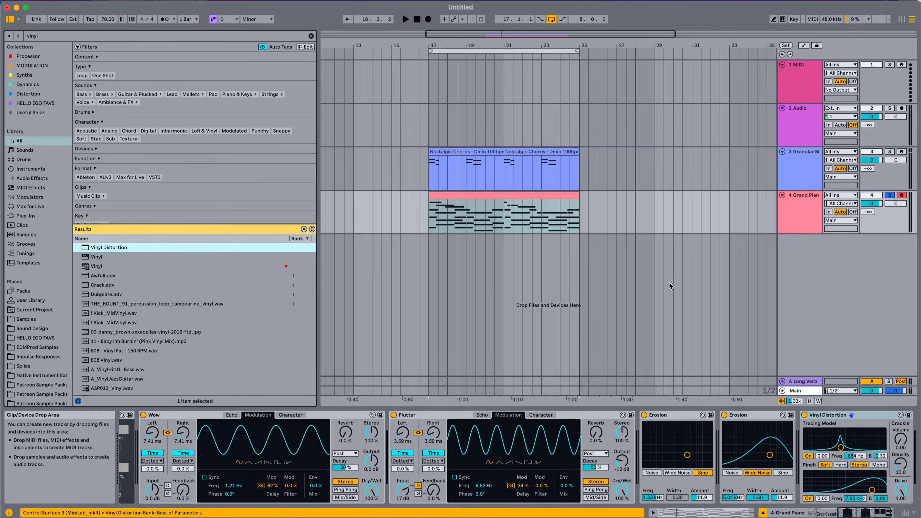
Set Vinyl Distortion's Tracing Model to 0.12 at 432 Hz and Pinch to 0.18 at 5.59 kHz, auditioning the result
{"action": "scroll", "coordinate": [835, 476], "scroll_direction": "right", "scroll_amount": 3}
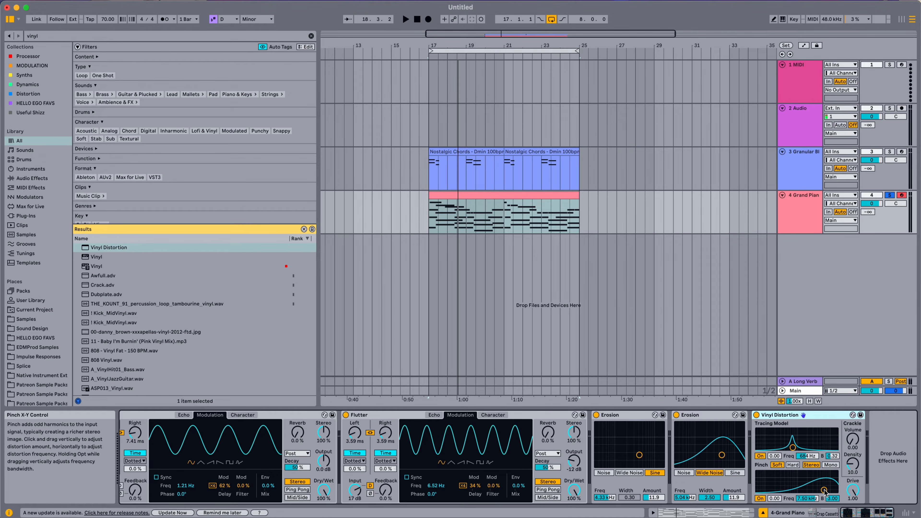
{"action": "left_click_drag", "start_coordinate": [825, 492], "coordinate": [796, 488]}
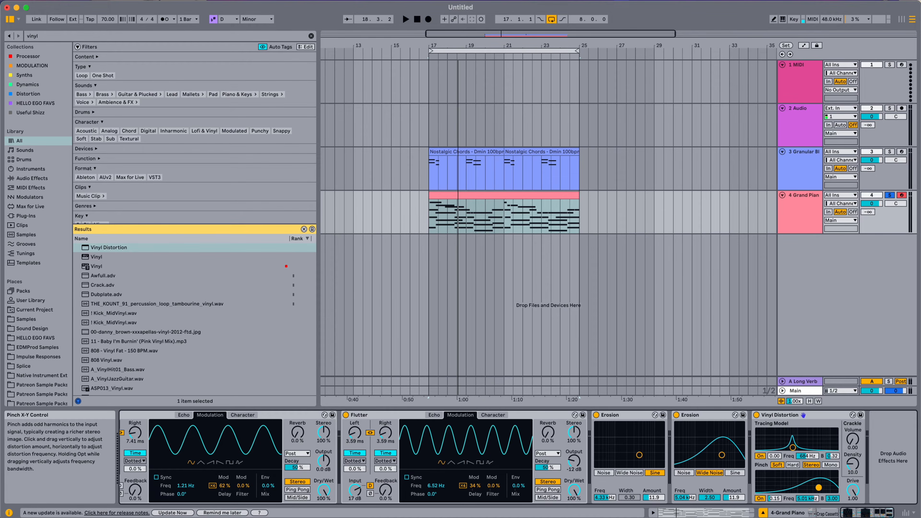
{"action": "key", "text": "space"}
{"action": "mouse_move", "coordinate": [819, 486]}
{"action": "left_mouse_down"}
{"action": "mouse_move", "coordinate": [767, 486]}
{"action": "mouse_move", "coordinate": [825, 490]}
{"action": "left_mouse_up"}
{"action": "key", "text": "space"}
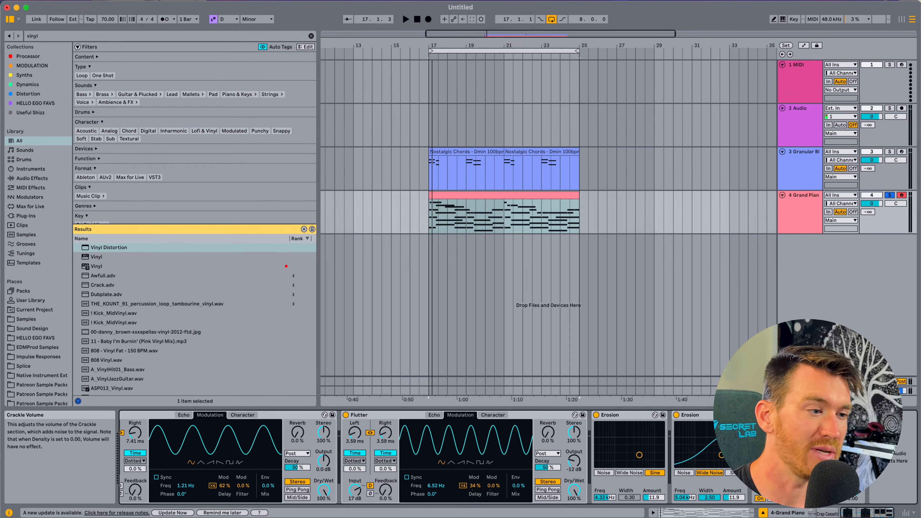
Find EQ Eight in the browser and add it after Vinyl Distortion
{"action": "key", "text": "super+f"}
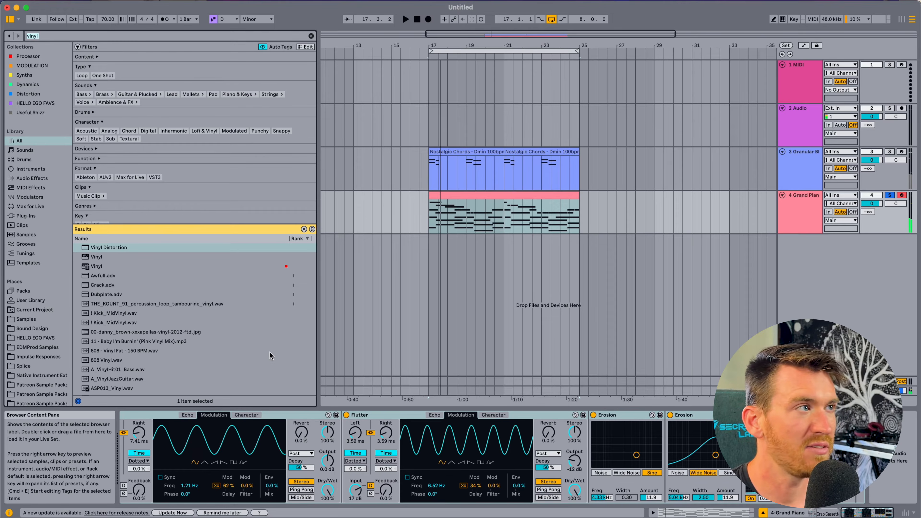
{"action": "type", "text": "eq"}
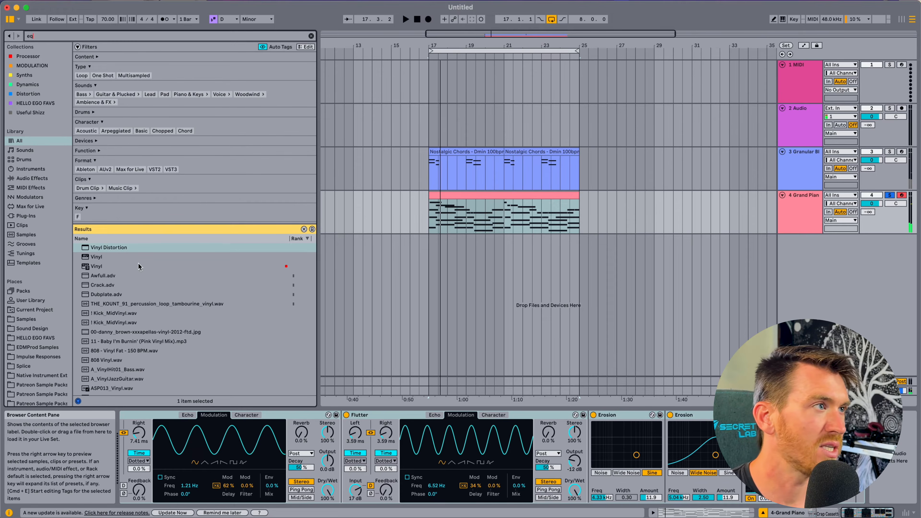
{"action": "key", "text": "Down"}
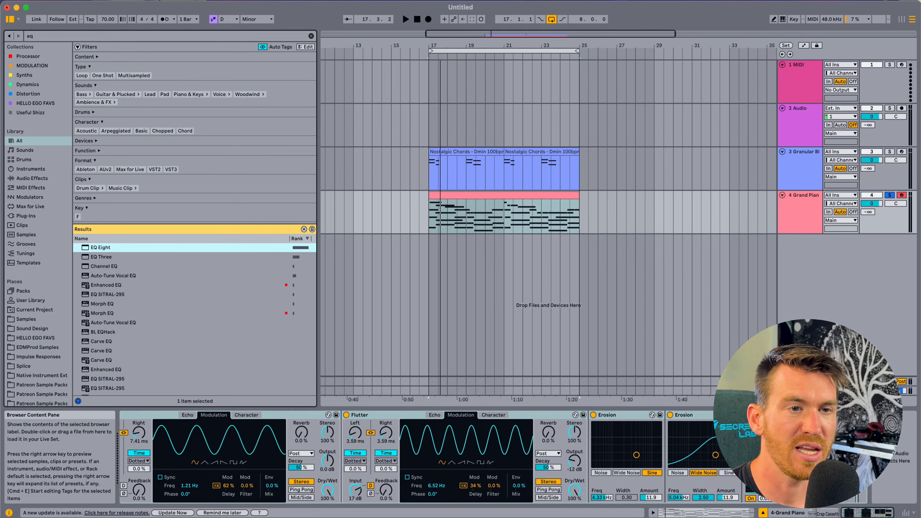
{"action": "key", "text": "Return"}
Bypass Vinyl Distortion and collapse it in the device chain
{"action": "left_click", "coordinate": [549, 415]}
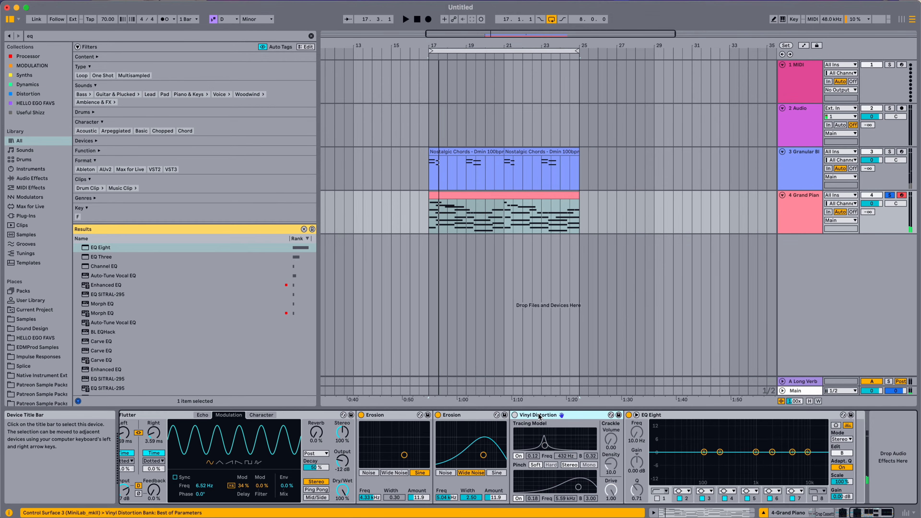
{"action": "scroll", "coordinate": [549, 418], "scroll_direction": "left", "scroll_amount": 5}
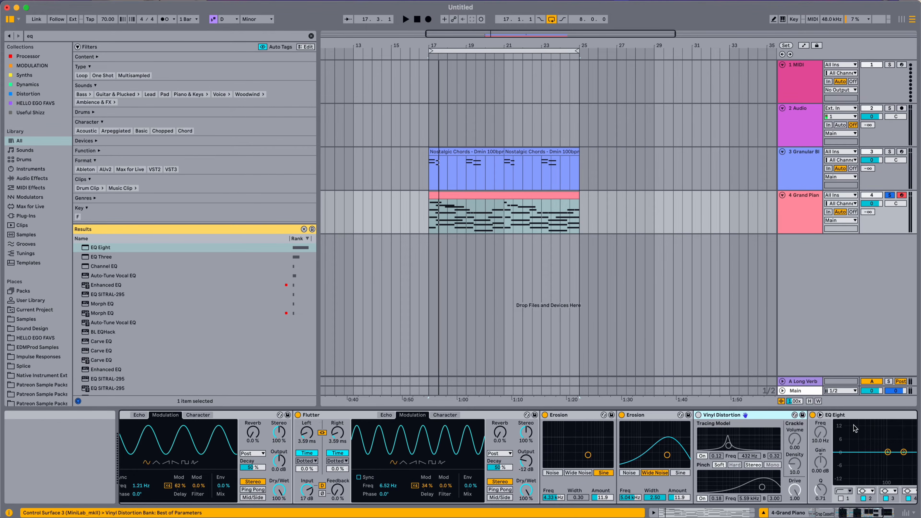
{"action": "scroll", "coordinate": [563, 419], "scroll_direction": "right", "scroll_amount": 5}
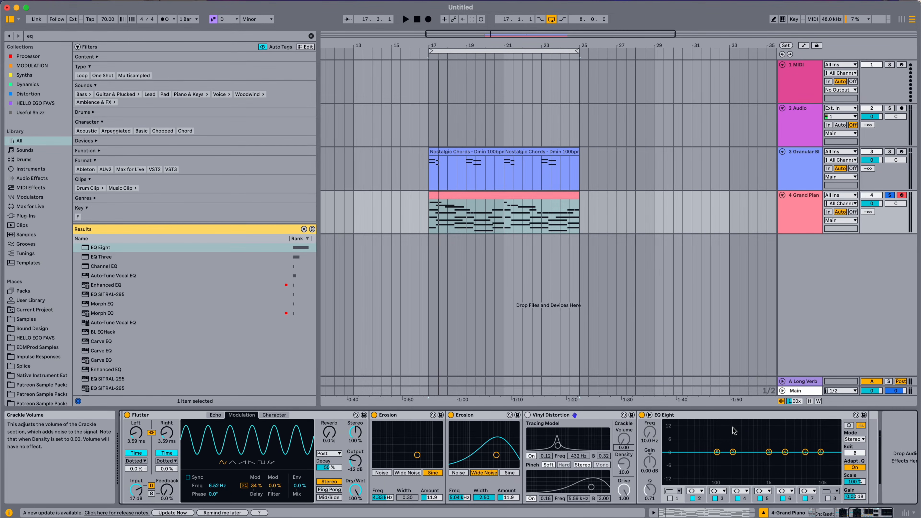
{"action": "double_click", "coordinate": [557, 417]}
Enable EQ Eight's band 1 low cut and band 8 high cut, lowering the high cut to 2.40 kHz during playback
{"action": "left_click", "coordinate": [566, 499]}
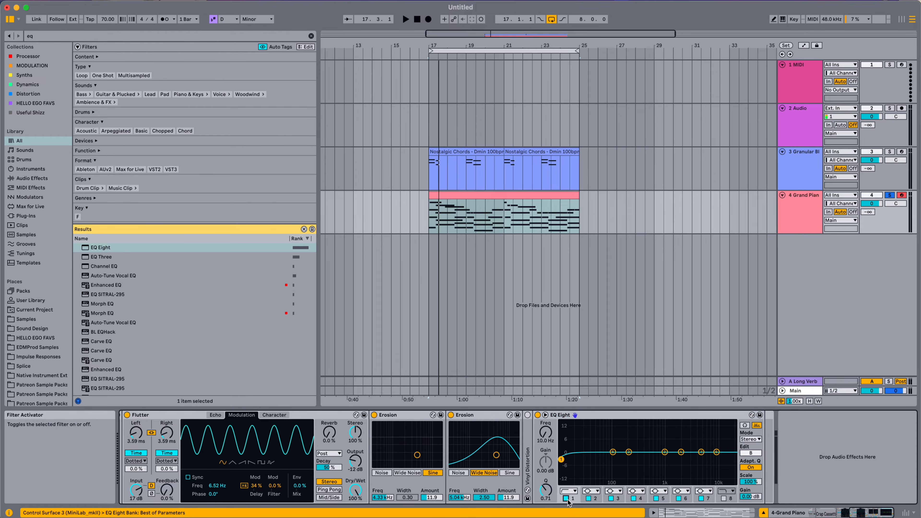
{"action": "left_click", "coordinate": [596, 417]}
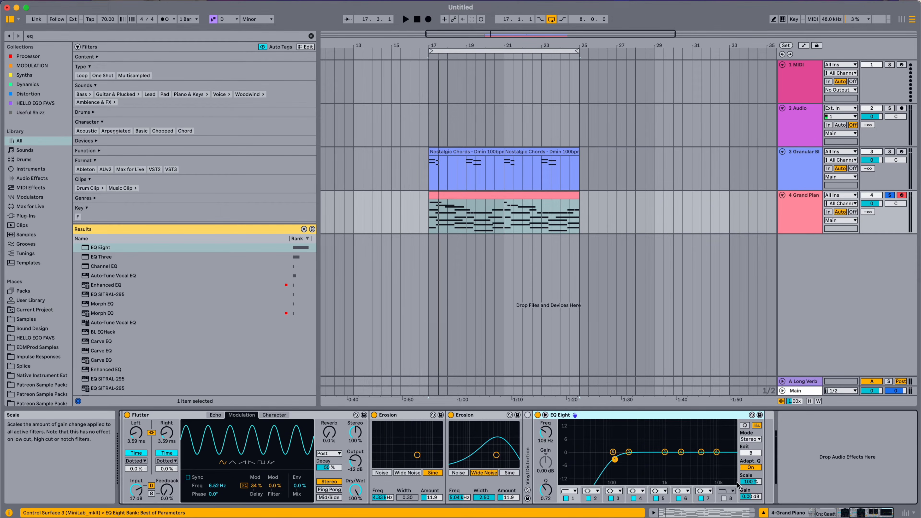
{"action": "left_click", "coordinate": [724, 498]}
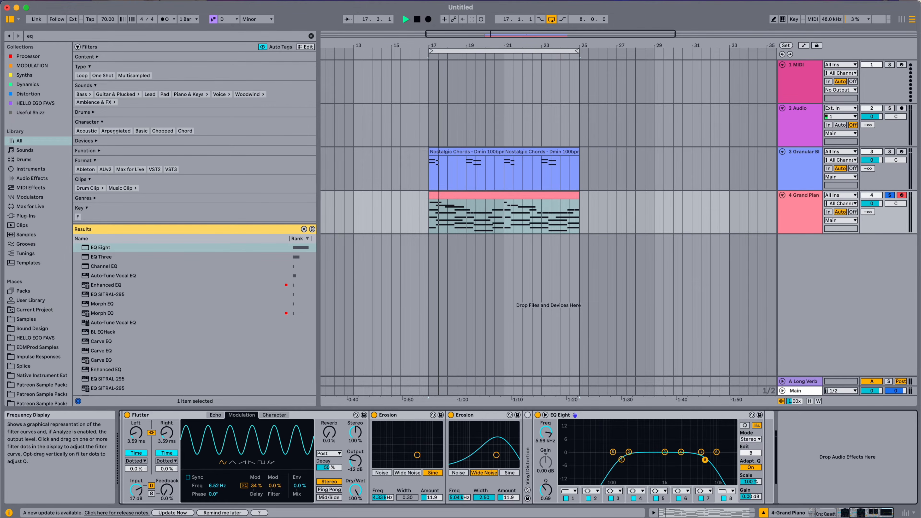
{"action": "left_click_drag", "start_coordinate": [704, 460], "coordinate": [684, 463]}
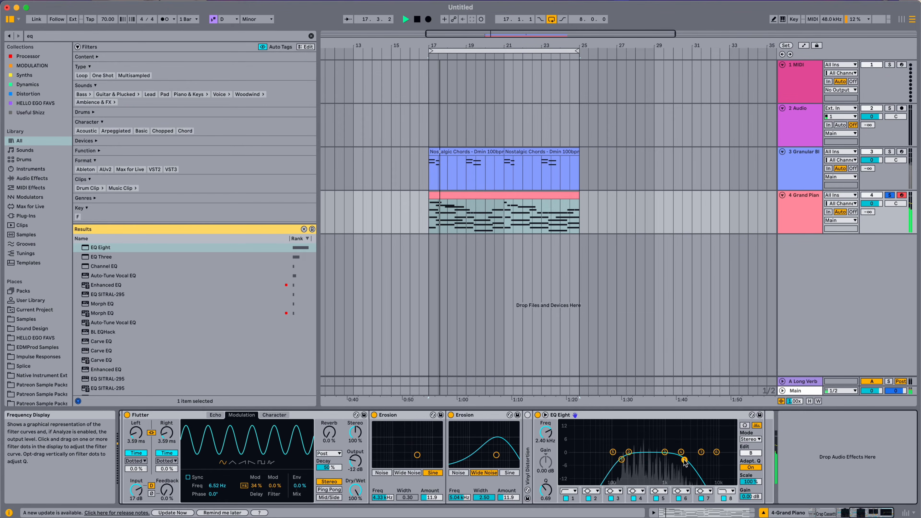
Raise EQ Eight's low-cut frequency and boost band 3 by 7.07 dB at 791 Hz, auditioning it with the other tracks
{"action": "left_click_drag", "start_coordinate": [621, 459], "coordinate": [659, 434]}
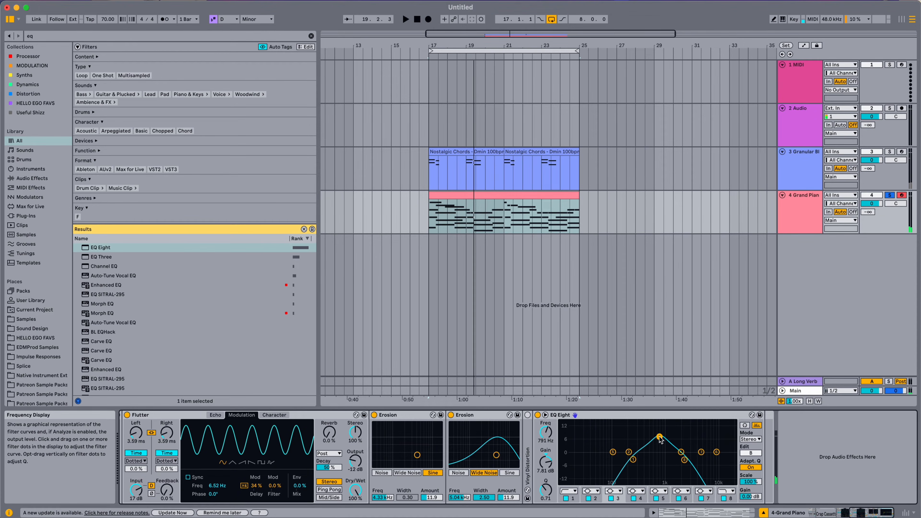
{"action": "left_click_drag", "start_coordinate": [660, 439], "coordinate": [659, 437]}
{"action": "key", "text": "space"}
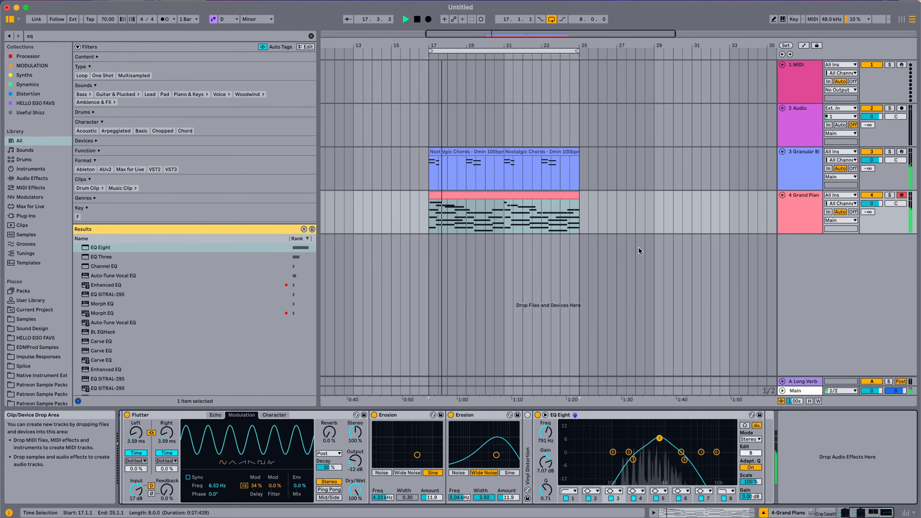
{"action": "key", "text": "space"}
Bypass EQ Eight, search the browser for "eq3 mid" and insert the Midnight.adv preset before EQ Eight
{"action": "left_click", "coordinate": [596, 418]}
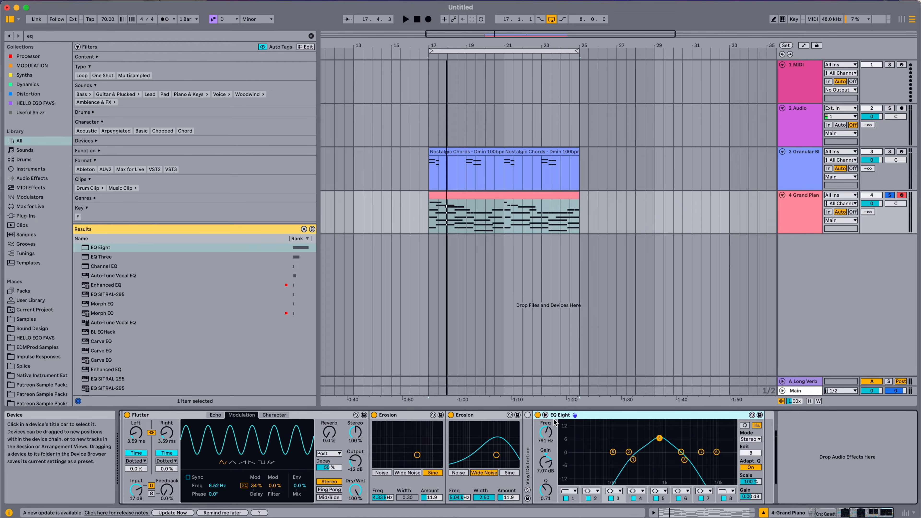
{"action": "key", "text": "super+f"}
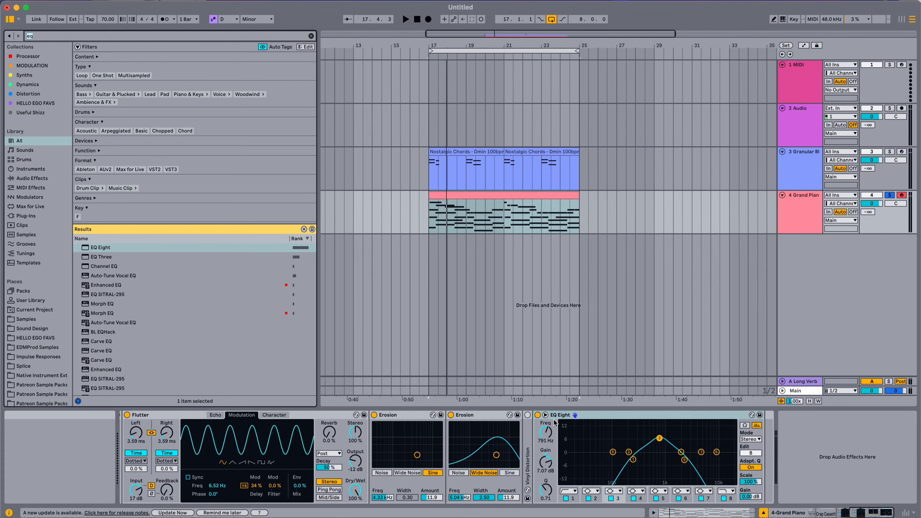
{"action": "type", "text": "3 mid"}
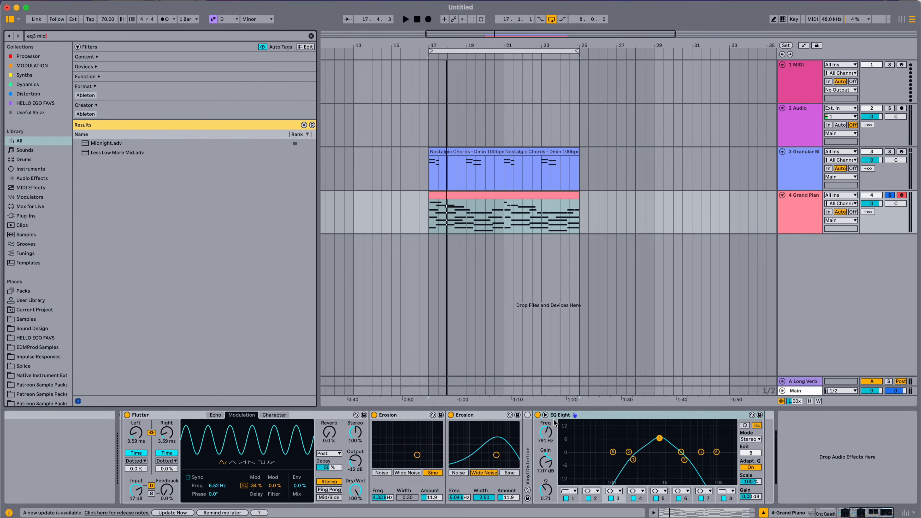
{"action": "left_click_drag", "start_coordinate": [100, 146], "coordinate": [542, 441]}
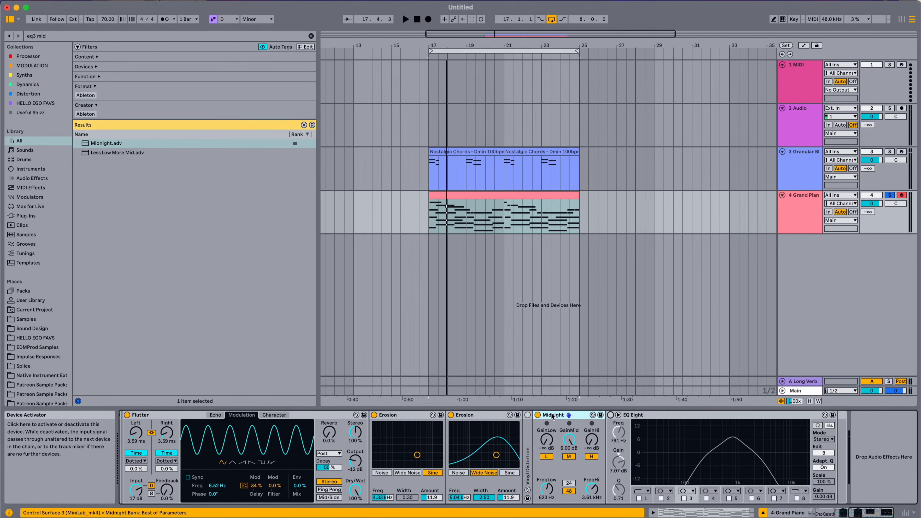
Set Midnight's FreqLow to 269 Hz and FreqHi to 6.62 kHz during playback, and switch its filter slope to 24 dB
{"action": "key", "text": "space"}
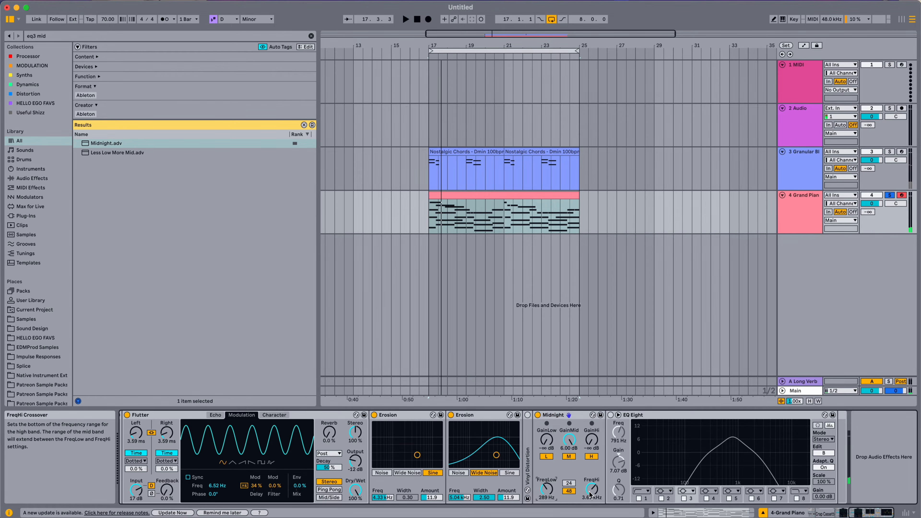
{"action": "mouse_move", "coordinate": [592, 489]}
{"action": "left_mouse_down"}
{"action": "mouse_move", "coordinate": [547, 493]}
{"action": "mouse_move", "coordinate": [547, 486]}
{"action": "mouse_move", "coordinate": [591, 487]}
{"action": "left_mouse_up"}
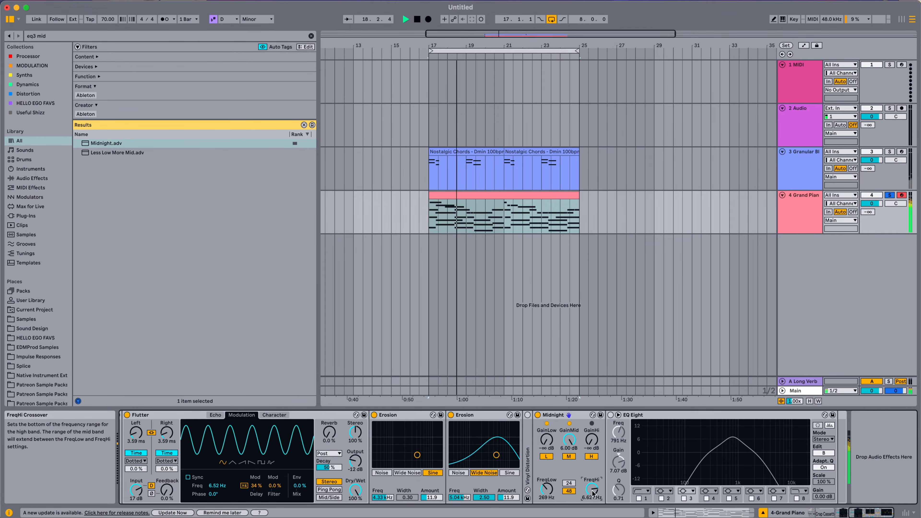
{"action": "left_click", "coordinate": [569, 484]}
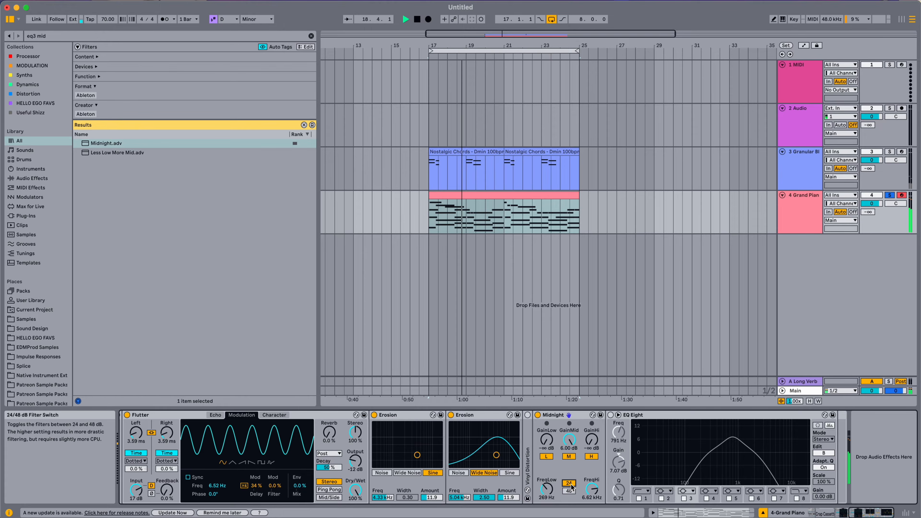
Re-enable EQ Eight with low cut at 198 Hz, high cut at 2.61 kHz and a smaller mid boost, and set Midnight's GainMid to 0 dB
{"action": "left_click", "coordinate": [610, 415]}
{"action": "left_click_drag", "start_coordinate": [732, 437], "coordinate": [701, 460]}
{"action": "key", "text": "space"}
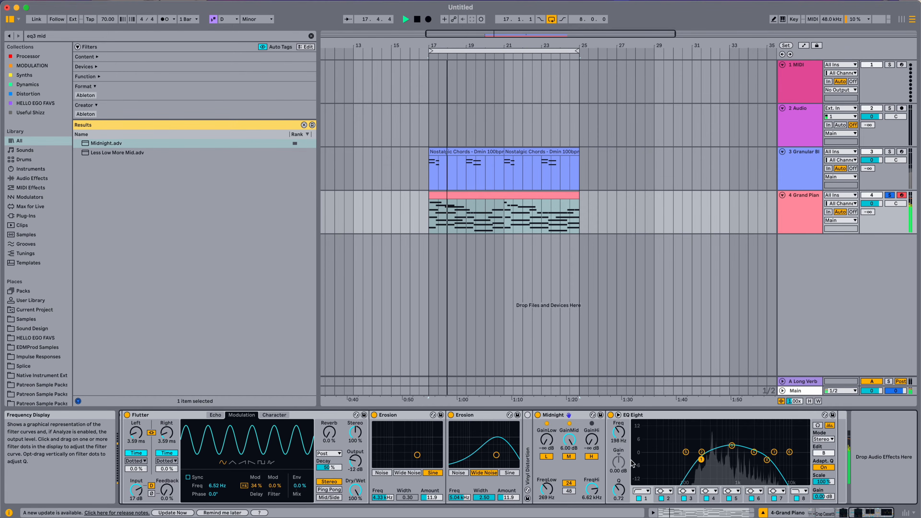
{"action": "left_click", "coordinate": [633, 415]}
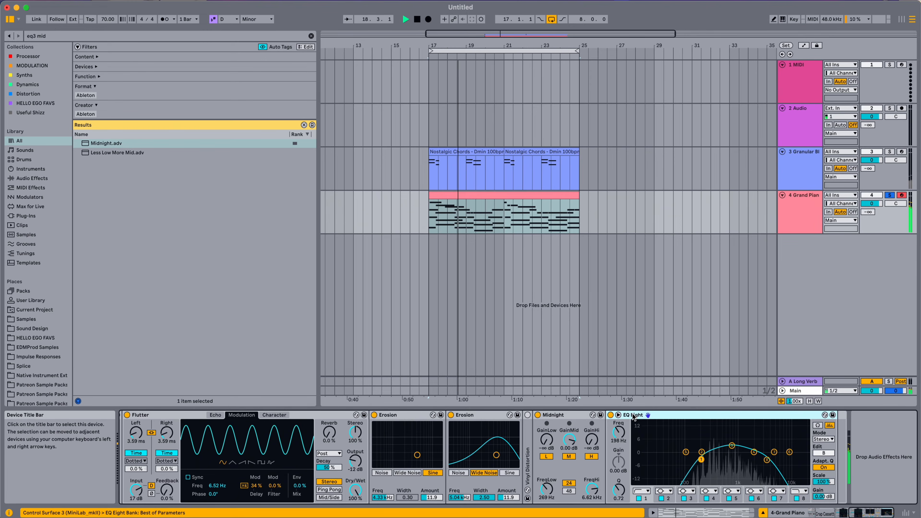
{"action": "key", "text": "space"}
{"action": "left_click_drag", "start_coordinate": [767, 459], "coordinate": [759, 459]}
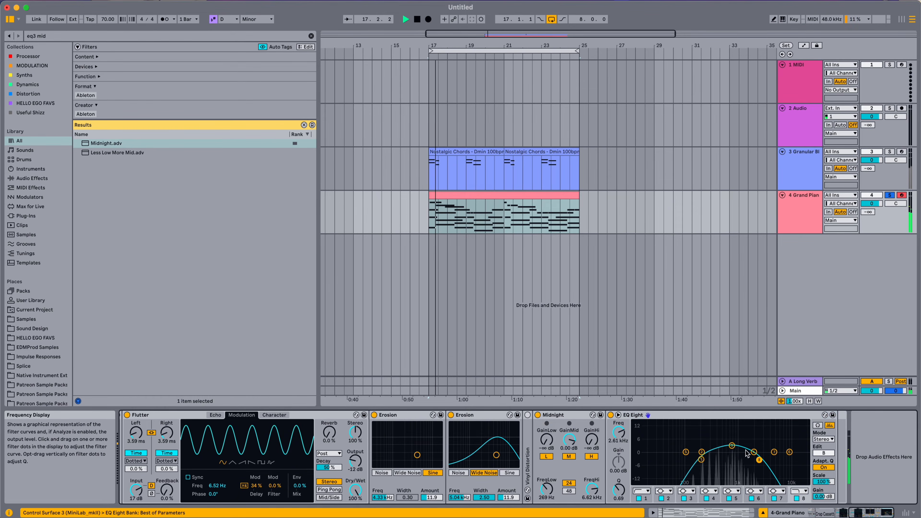
Bypass the audio effect rack containing Wow and Flutter and play the Grand Piano without its effects
{"action": "scroll", "coordinate": [716, 416], "scroll_direction": "left", "scroll_amount": 15}
{"action": "key", "text": "space"}
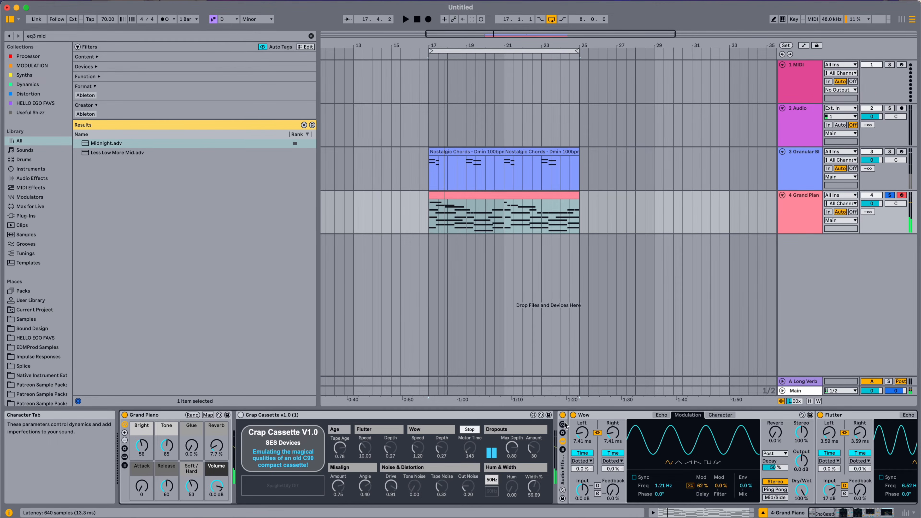
{"action": "left_click", "coordinate": [562, 416]}
{"action": "key", "text": "space"}
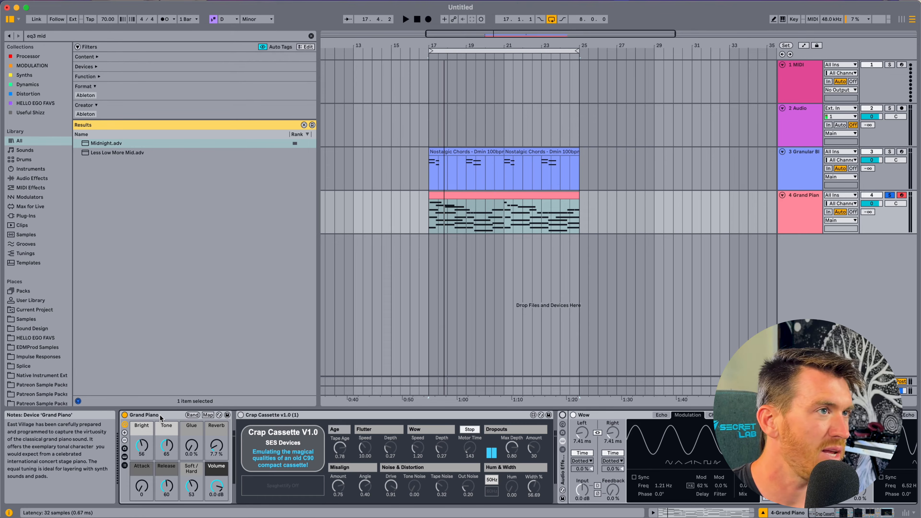
Re-enable the Grand Piano's audio effect rack, play the track with its effects, and unsolo it so the other parts sound
{"action": "left_click", "coordinate": [562, 416]}
{"action": "scroll", "coordinate": [563, 418], "scroll_direction": "right", "scroll_amount": 15}
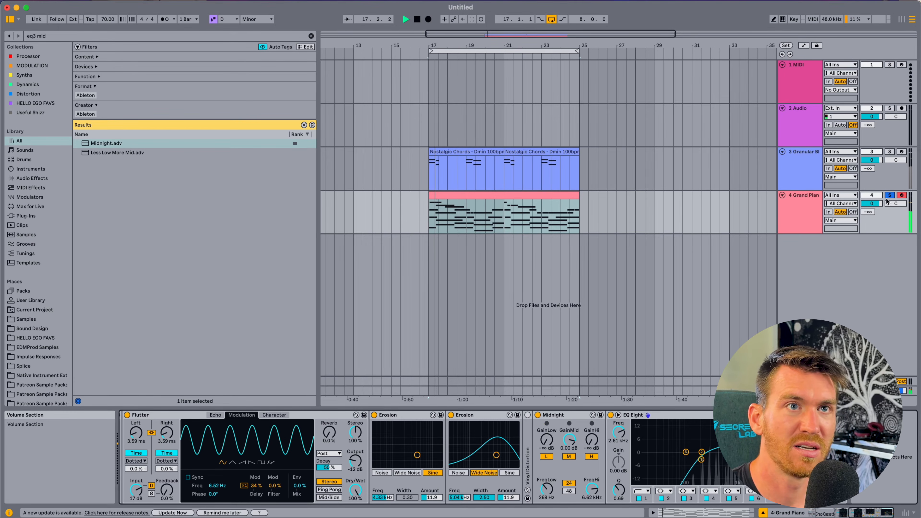
{"action": "key", "text": "u"}
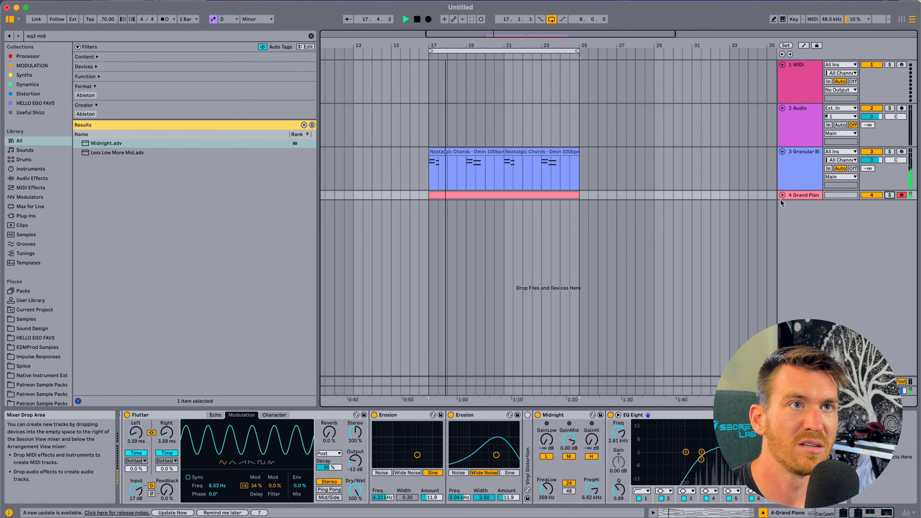
{"action": "left_click", "coordinate": [779, 196]}
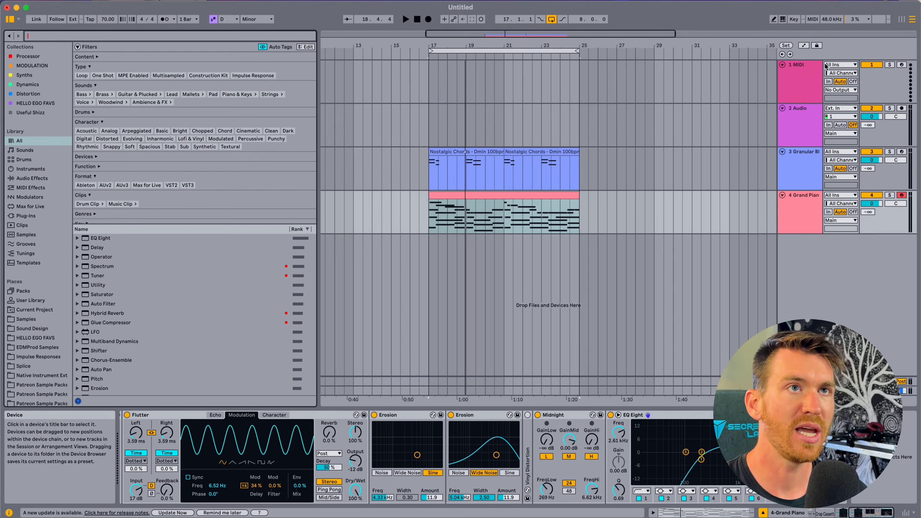
Select the empty audio track and open the kicks folder of the EDMProd Lofi Hip Hop Sample Pack
{"action": "left_click", "coordinate": [786, 117]}
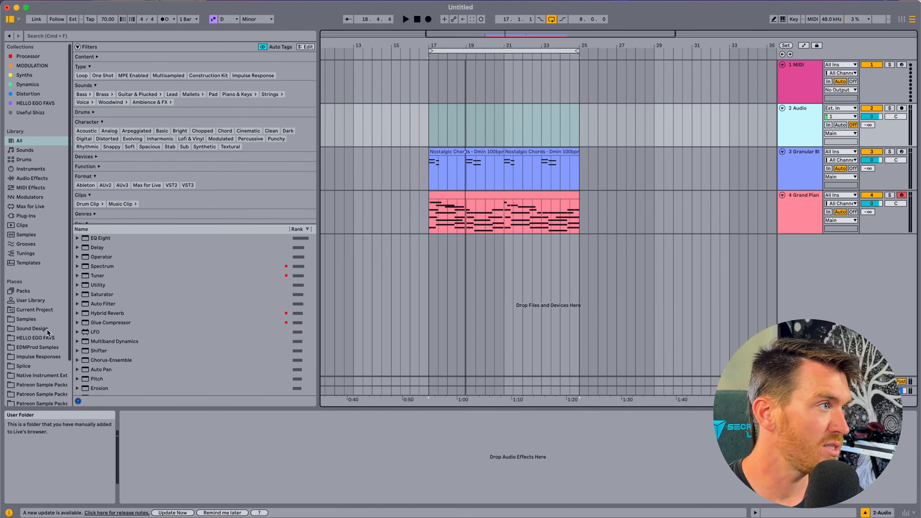
{"action": "left_click", "coordinate": [46, 347]}
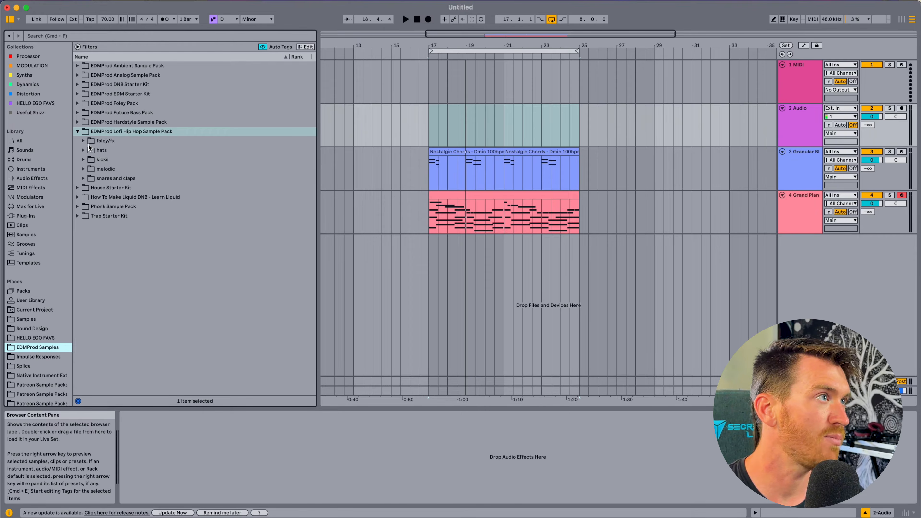
{"action": "left_click", "coordinate": [190, 133]}
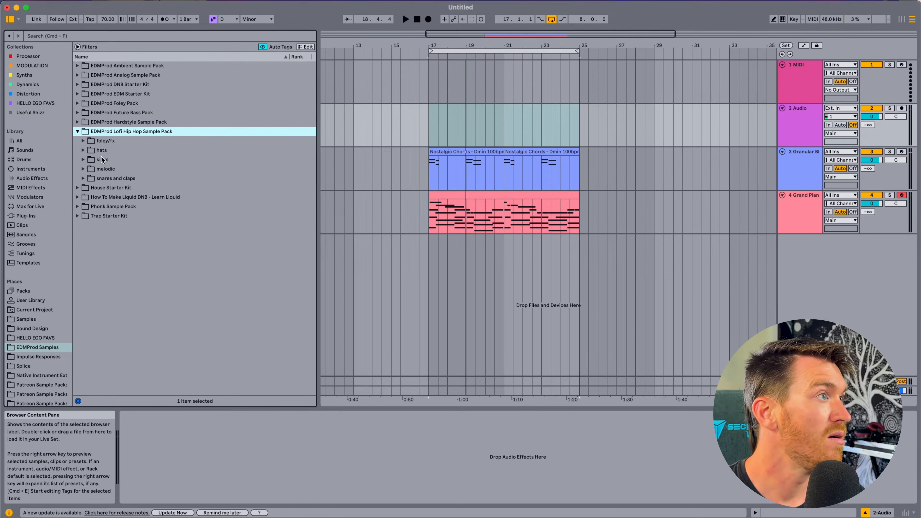
{"action": "left_click", "coordinate": [81, 159]}
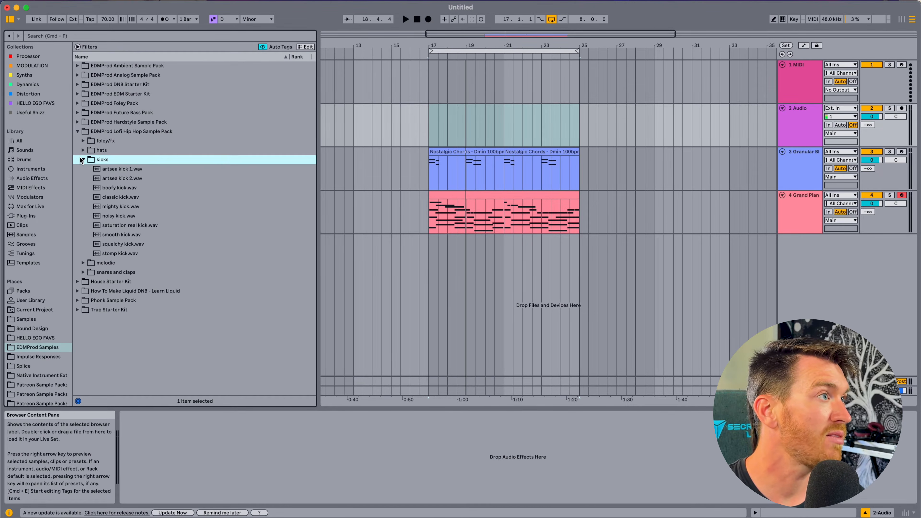
Audition the kick samples, place mighty kick.wav at bar 17 on the empty audio track, and play it with the chords
{"action": "left_click", "coordinate": [115, 170]}
{"action": "left_click", "coordinate": [119, 179]}
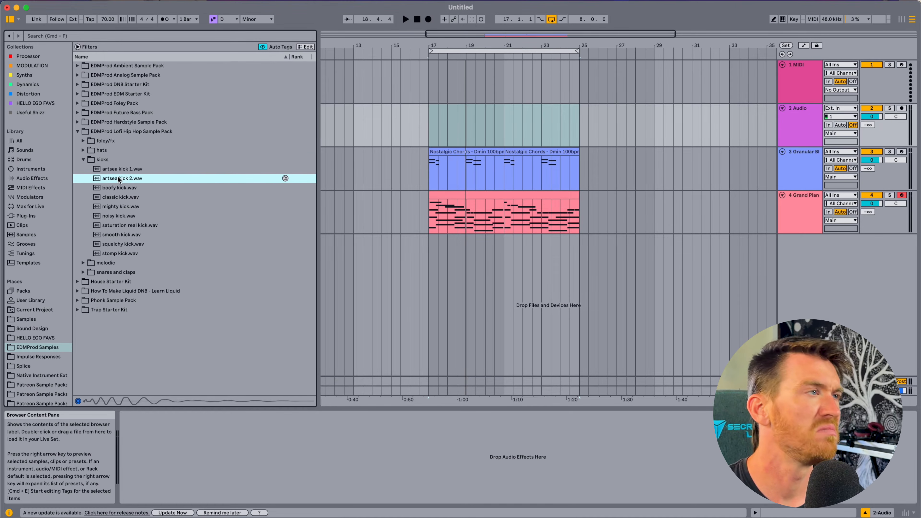
{"action": "left_click", "coordinate": [124, 189]}
{"action": "left_click", "coordinate": [120, 197]}
{"action": "left_click", "coordinate": [117, 208]}
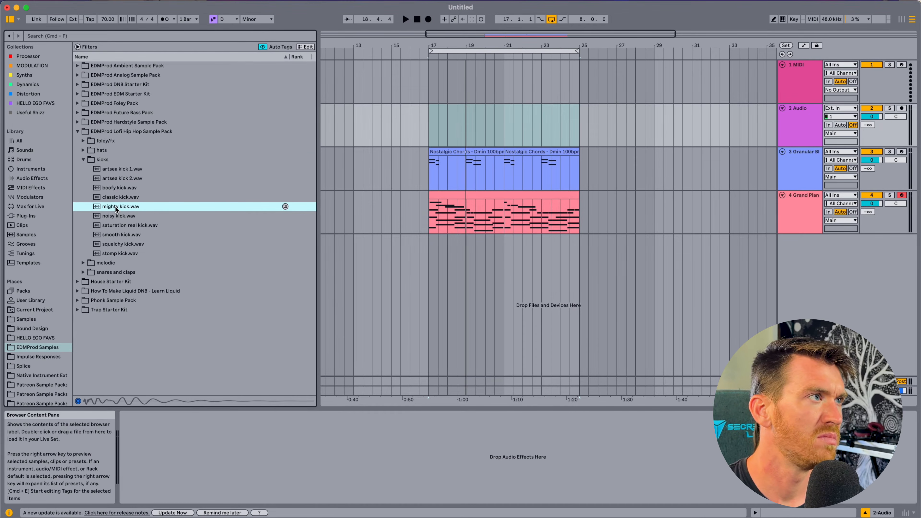
{"action": "left_click", "coordinate": [116, 216]}
{"action": "left_click", "coordinate": [115, 226]}
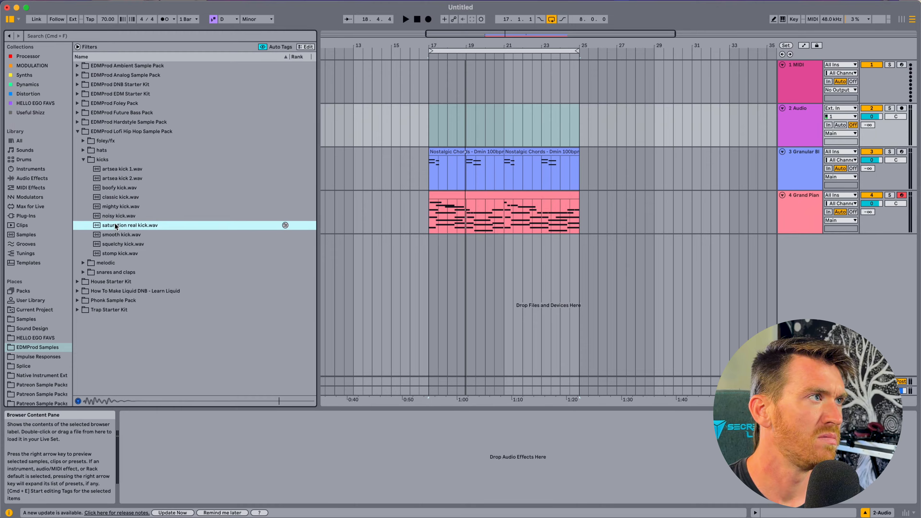
{"action": "left_click", "coordinate": [117, 236]}
{"action": "left_click", "coordinate": [113, 207]}
{"action": "left_click_drag", "start_coordinate": [110, 209], "coordinate": [425, 113]}
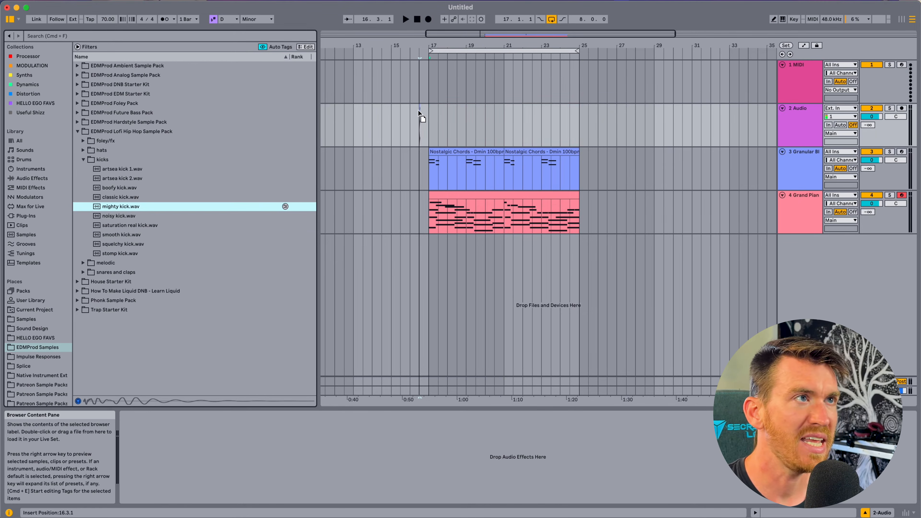
{"action": "left_click_drag", "start_coordinate": [424, 45], "coordinate": [435, 96]}
{"action": "key", "text": "space"}
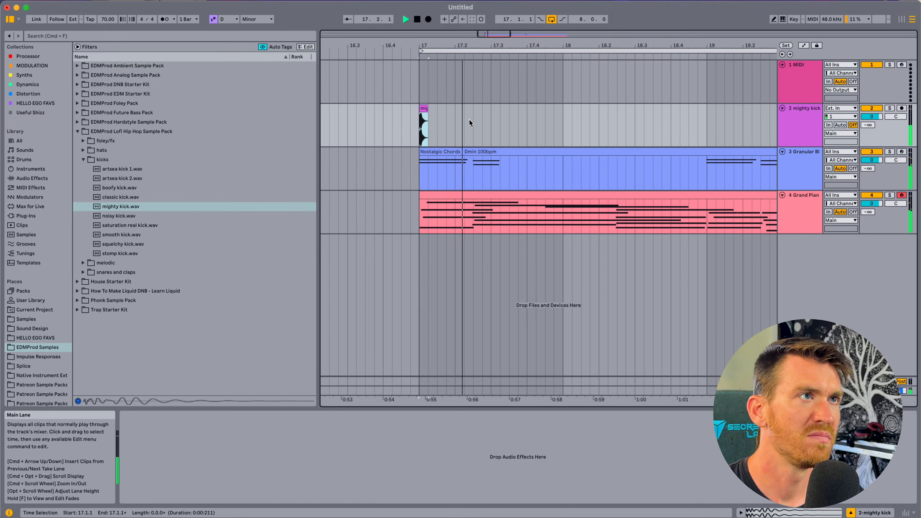
Insert a new audio track below the kick track and open the sample pack's snares and claps folder
{"action": "left_click", "coordinate": [802, 138]}
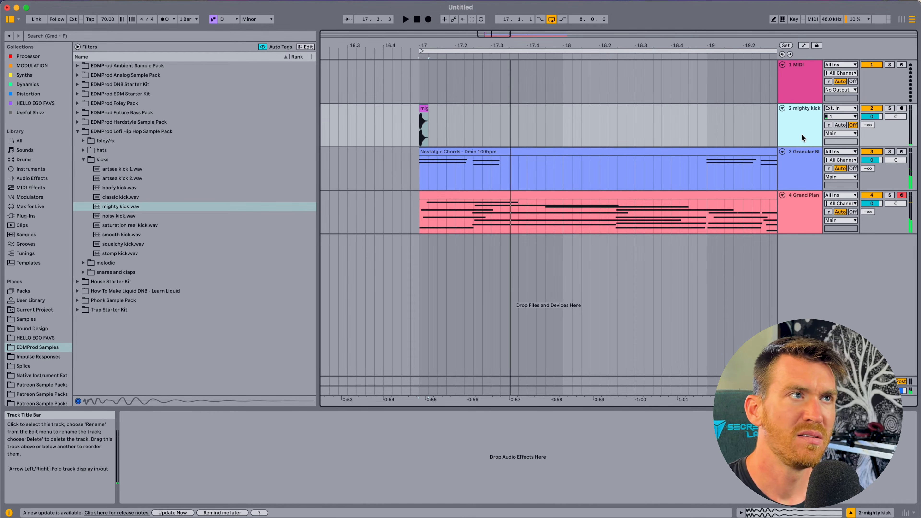
{"action": "key", "text": "super+t"}
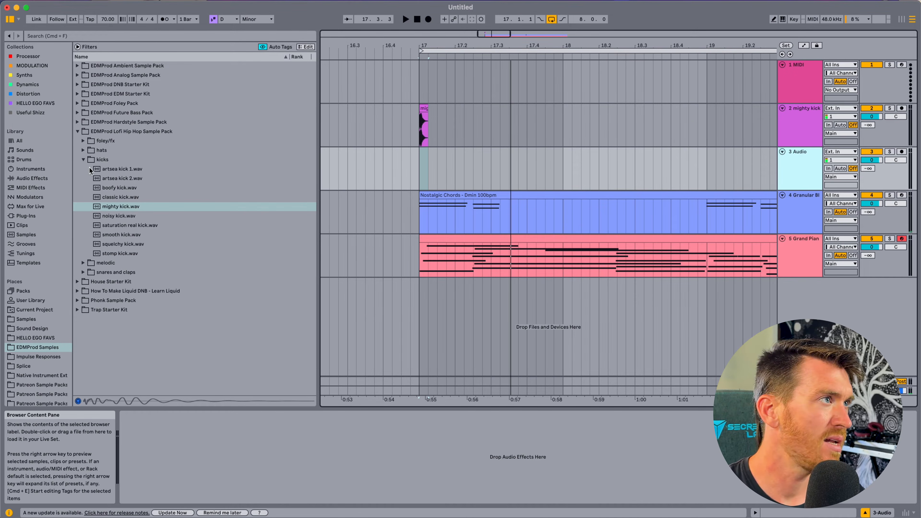
{"action": "left_click", "coordinate": [84, 162]}
{"action": "left_click", "coordinate": [82, 178]}
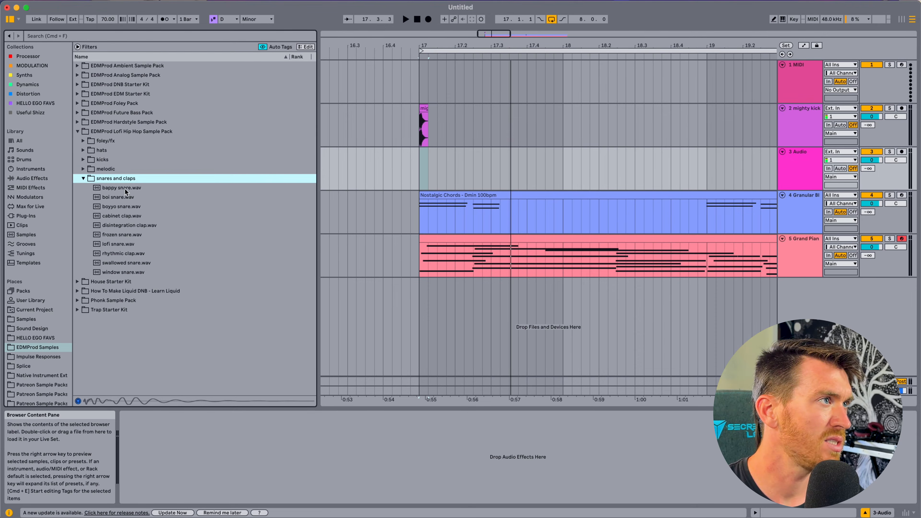
{"action": "key", "text": "Right"}
Audition the snares, place bappy snare.wav at 17.2.1 on the new audio track, and play the arrangement
{"action": "left_click", "coordinate": [121, 188]}
{"action": "left_click", "coordinate": [118, 198]}
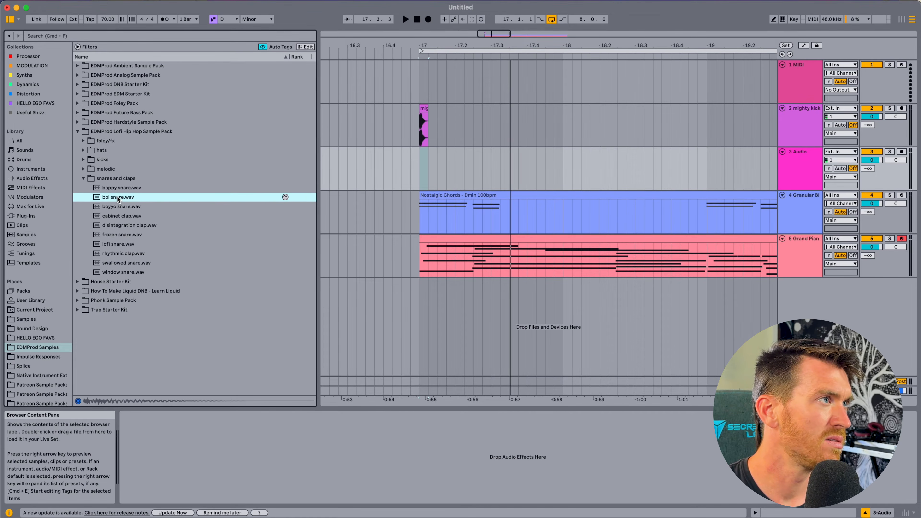
{"action": "left_click", "coordinate": [113, 190]}
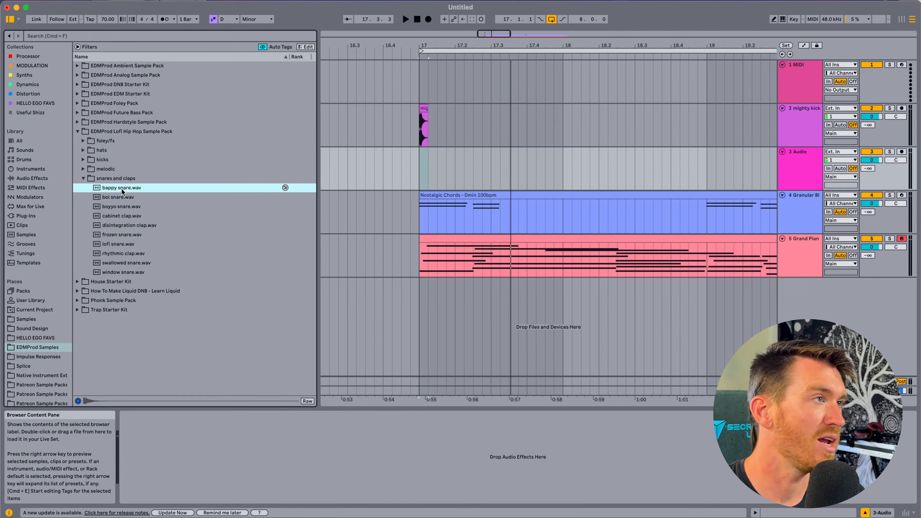
{"action": "left_click_drag", "start_coordinate": [111, 191], "coordinate": [458, 165]}
{"action": "key", "text": "space"}
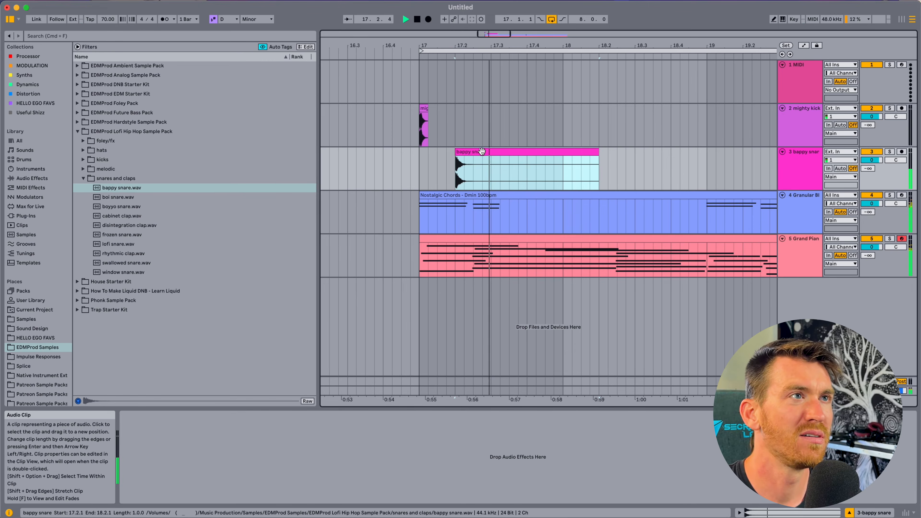
Duplicate the two-beat bappy snare selection from 17.2.1 to 17.4.1 repeatedly until the snares run to 21.2.1
{"action": "left_click", "coordinate": [525, 171]}
{"action": "left_click_drag", "start_coordinate": [521, 171], "coordinate": [455, 171]}
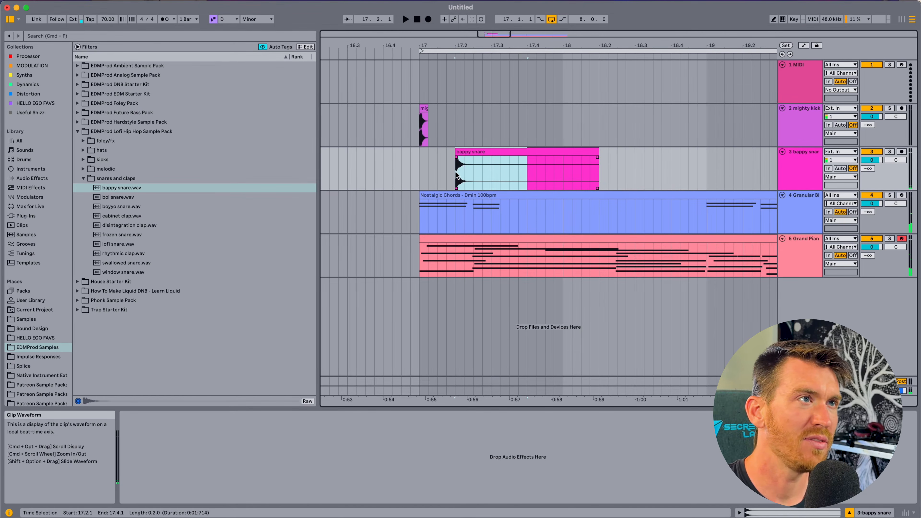
{"action": "key", "text": "super+d"}
{"action": "key", "text": "super+d"}
{"action": "key", "text": "super+d"}
{"action": "key", "text": "super+d"}
{"action": "key", "text": "super+d"}
{"action": "key", "text": "super+d"}
{"action": "key", "text": "super+d"}
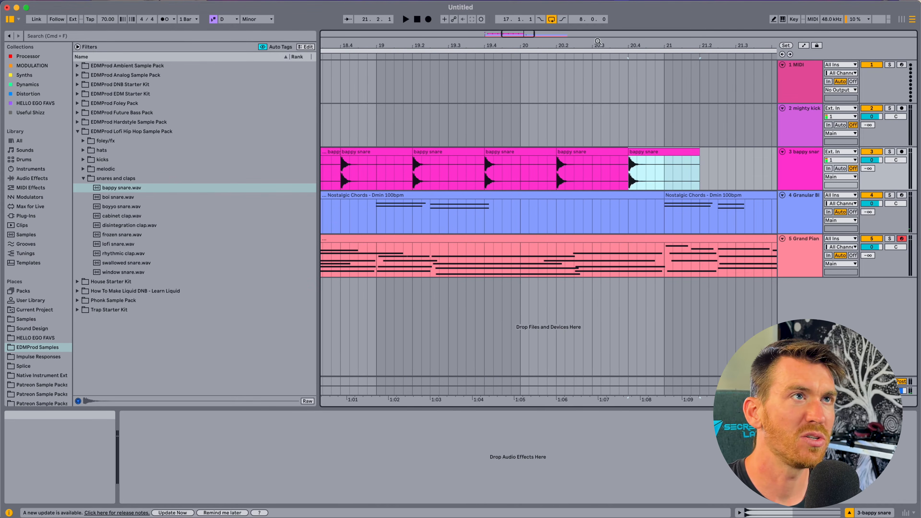
{"action": "key", "text": "minus"}
{"action": "key", "text": "minus"}
{"action": "key", "text": "minus"}
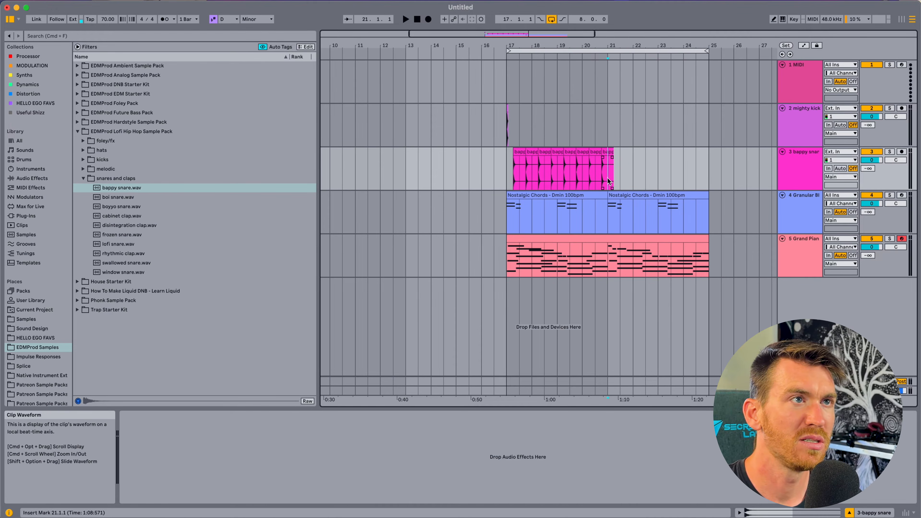
Set the loop to the four bars from 17.1.1 to 21.1.1 and play the snare and kick within it
{"action": "left_click_drag", "start_coordinate": [607, 177], "coordinate": [502, 175]}
{"action": "key", "text": "super+l"}
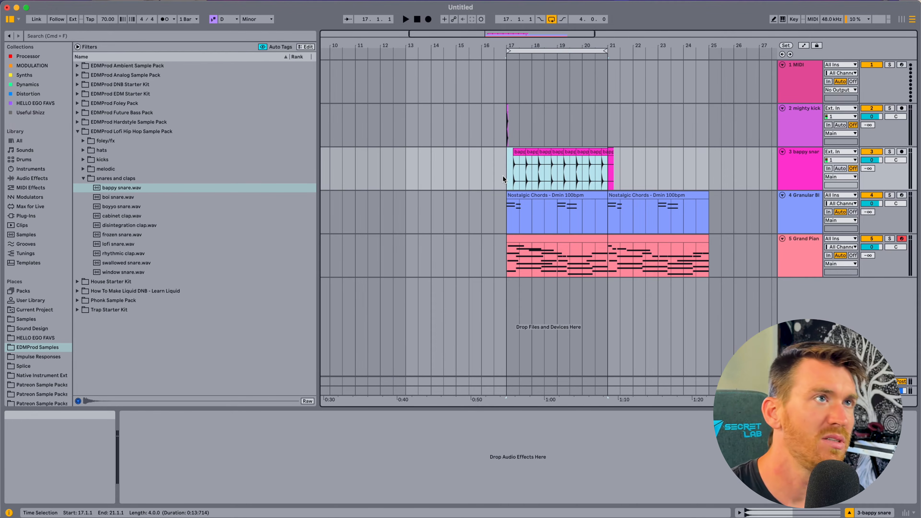
{"action": "key", "text": "z"}
{"action": "key", "text": "space"}
{"action": "left_click_drag", "start_coordinate": [511, 48], "coordinate": [511, 65]}
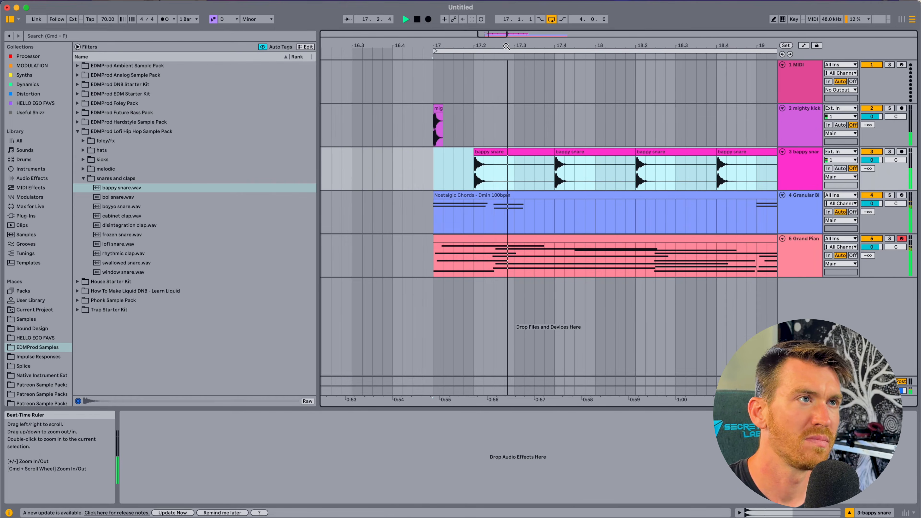
{"action": "left_click", "coordinate": [431, 172]}
{"action": "key", "text": "space"}
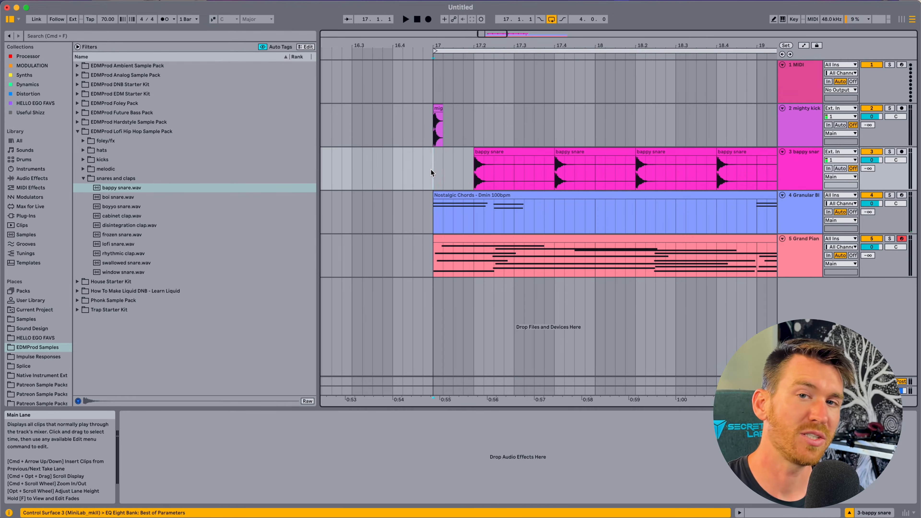
Duplicate the mighty kick clip into a syncopated pattern across bars 17 to 20, move the last kick to 20.3.3, and play the loop
{"action": "left_click", "coordinate": [438, 108]}
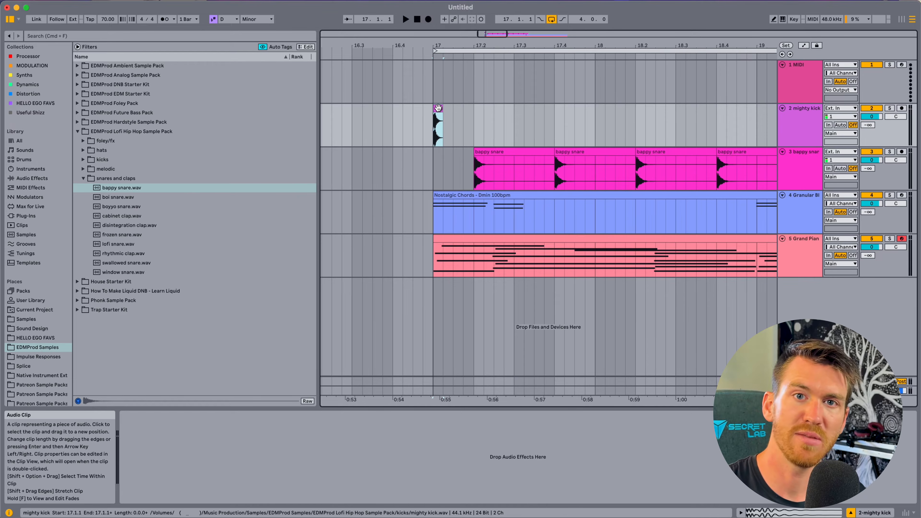
{"action": "key", "text": "super+d"}
{"action": "key", "text": "super+d"}
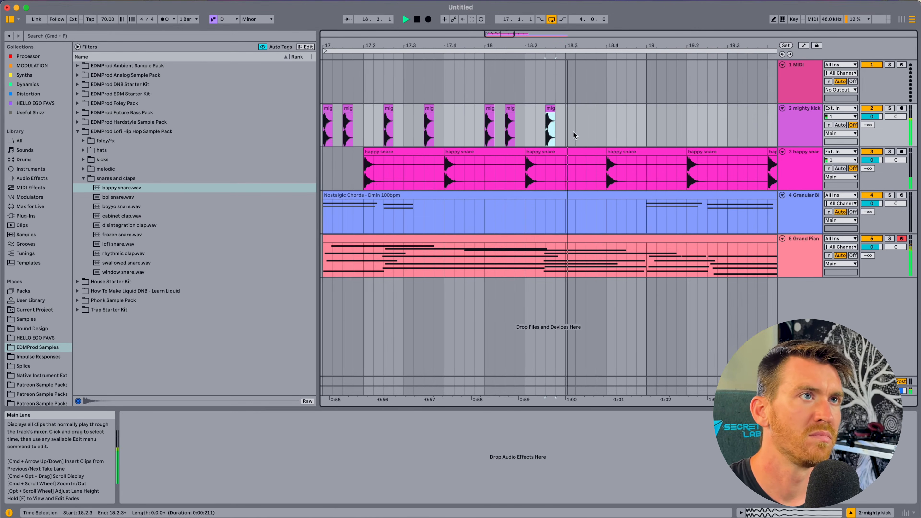
{"action": "key", "text": "super+d"}
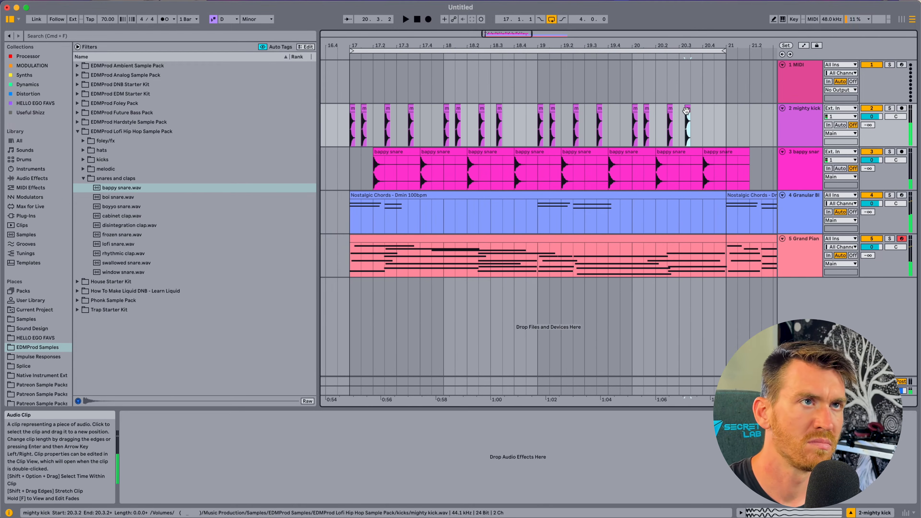
{"action": "left_click_drag", "start_coordinate": [687, 109], "coordinate": [692, 109]}
{"action": "left_click", "coordinate": [513, 116]}
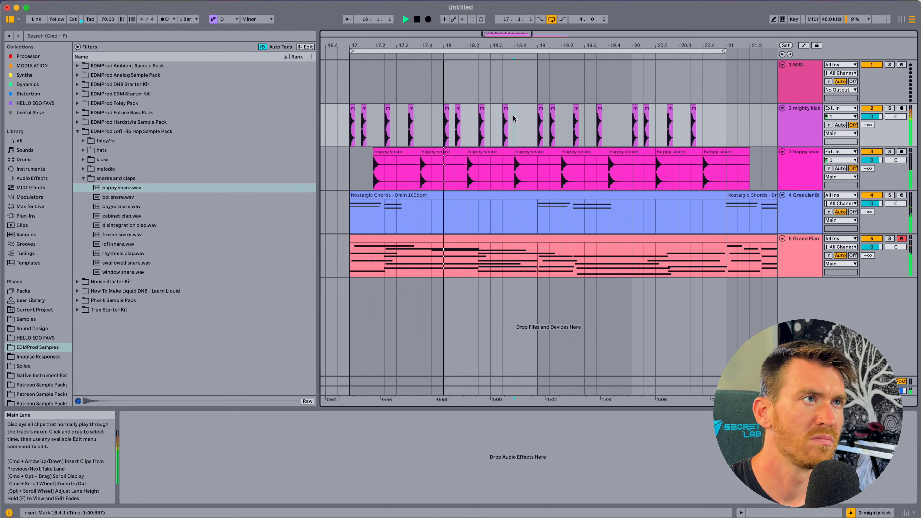
{"action": "key", "text": "space"}
{"action": "left_click", "coordinate": [349, 140]}
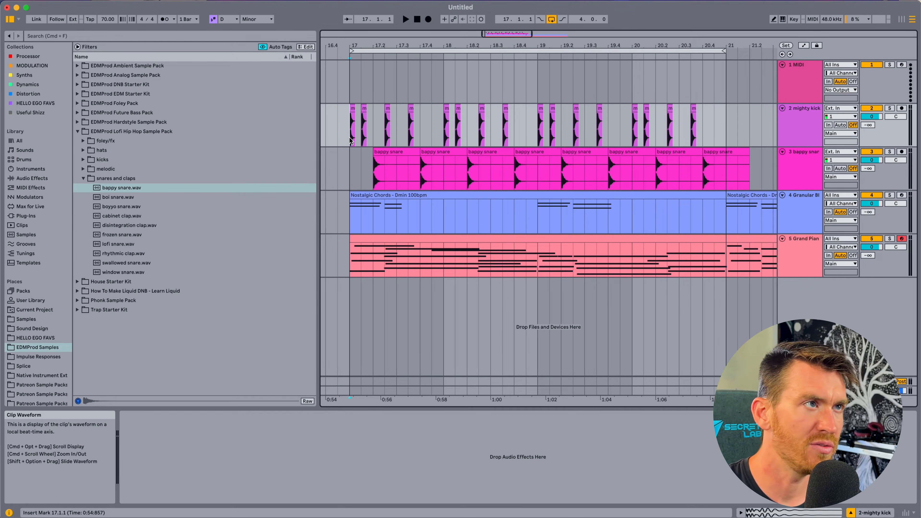
{"action": "key", "text": "space"}
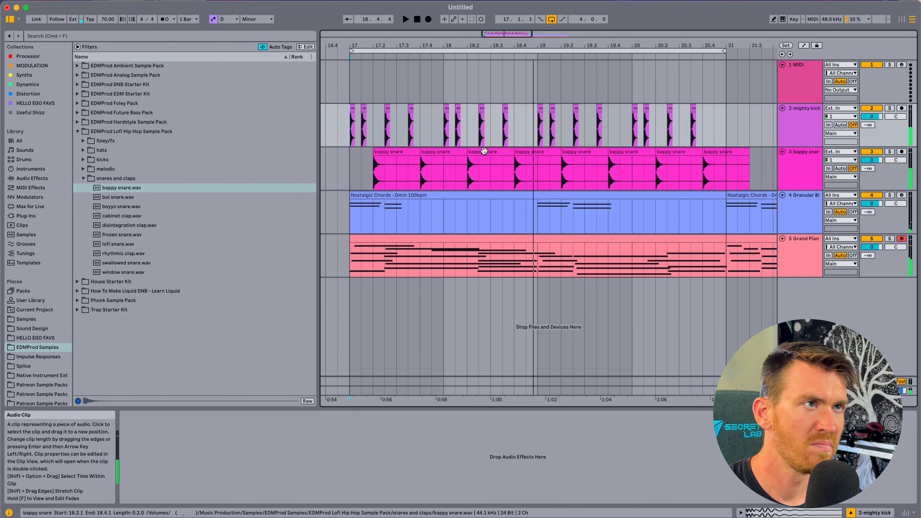
Show the arrangement's track options, set a 20 ms track delay on the bappy snare track, and play from 17.1.1
{"action": "left_click", "coordinate": [391, 142]}
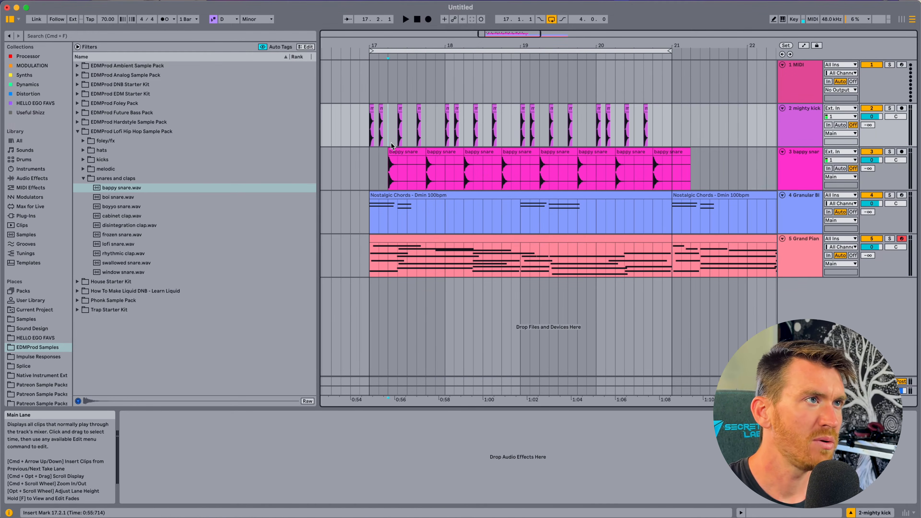
{"action": "left_click", "coordinate": [414, 150]}
{"action": "left_click", "coordinate": [671, 152], "text": "shift"}
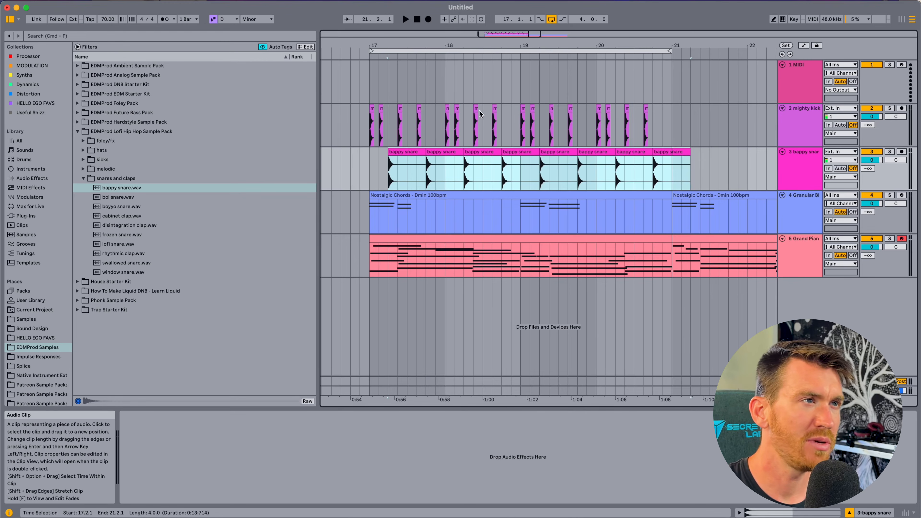
{"action": "left_click_drag", "start_coordinate": [386, 46], "coordinate": [386, 69]}
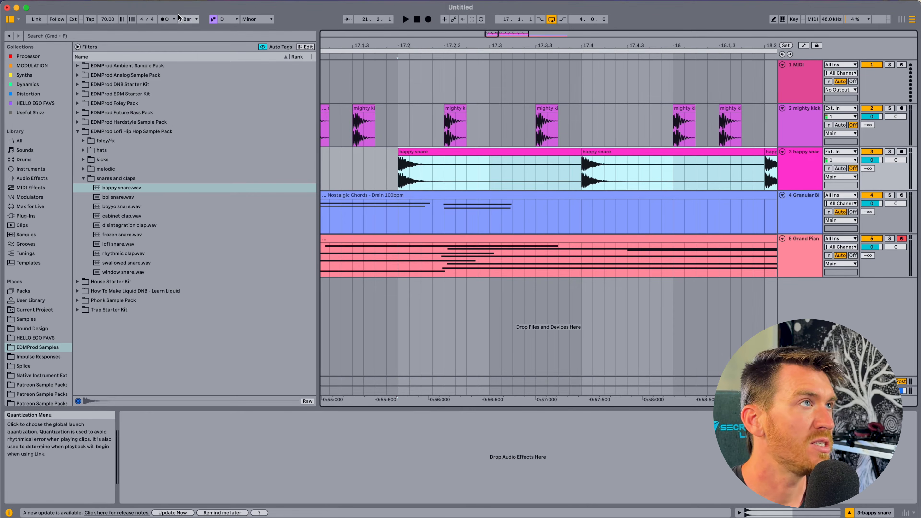
{"action": "left_click", "coordinate": [160, 0]}
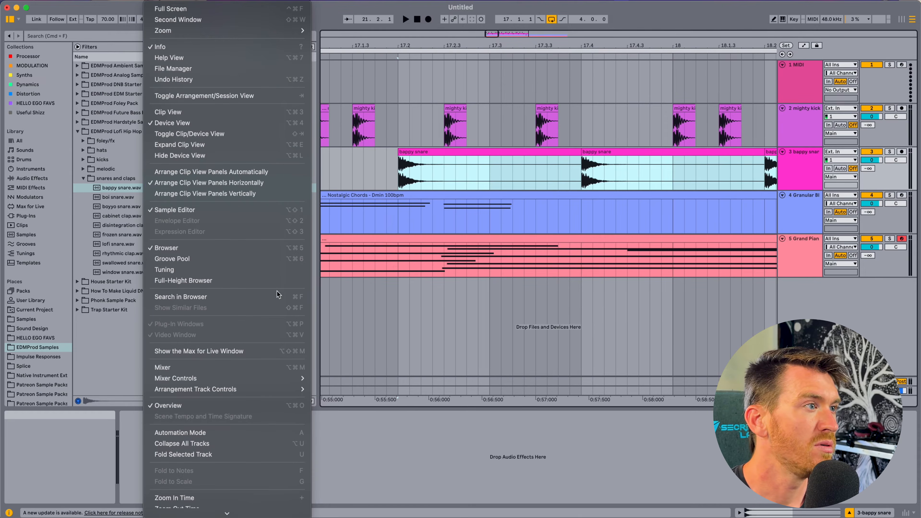
{"action": "mouse_move", "coordinate": [187, 393]}
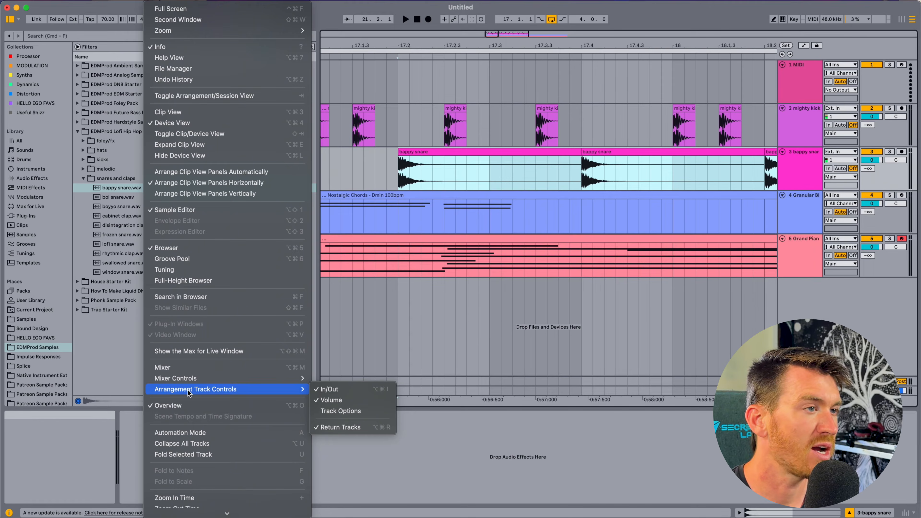
{"action": "left_click", "coordinate": [337, 410]}
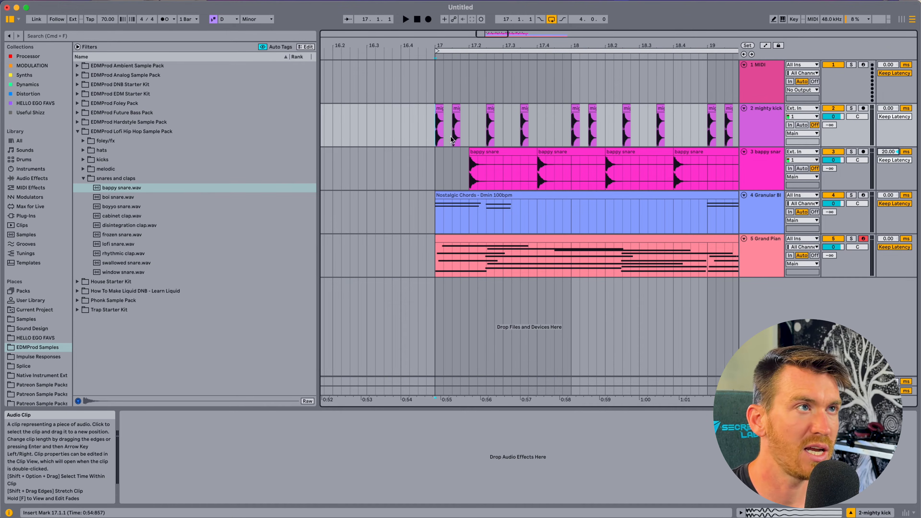
{"action": "key", "text": "space"}
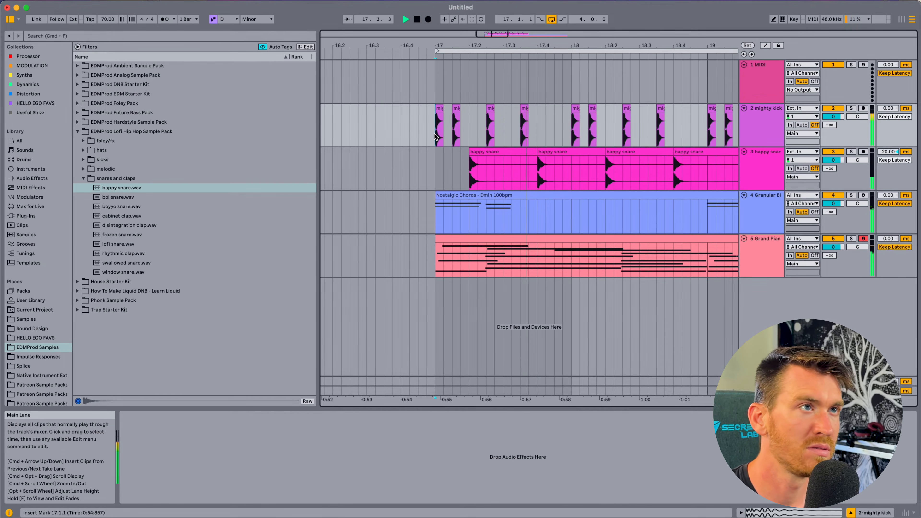
Nudge the mighty kick at 17.1.3 slightly late off the grid, refining its offset after playing from bar 17
{"action": "left_click_drag", "start_coordinate": [462, 47], "coordinate": [461, 83]}
{"action": "left_click", "coordinate": [377, 111]}
{"action": "left_click", "coordinate": [446, 106]}
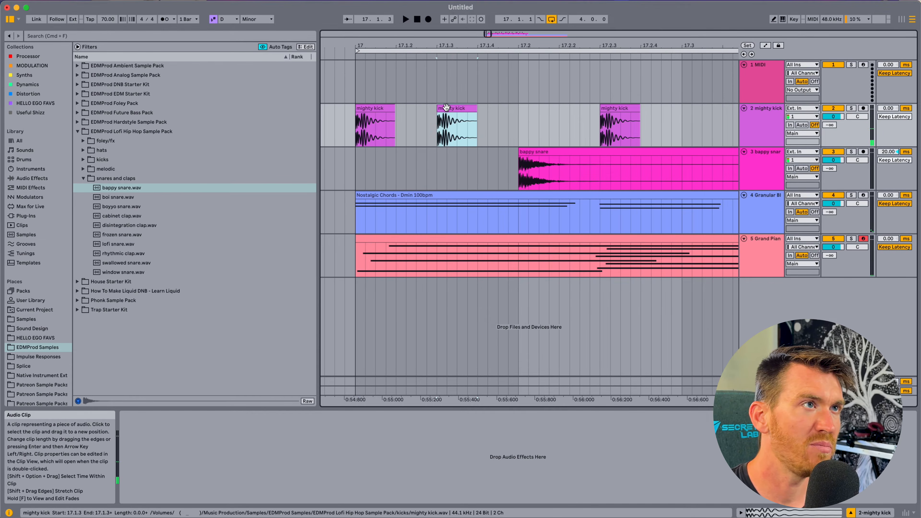
{"action": "left_click_drag", "start_coordinate": [446, 107], "coordinate": [455, 108]}
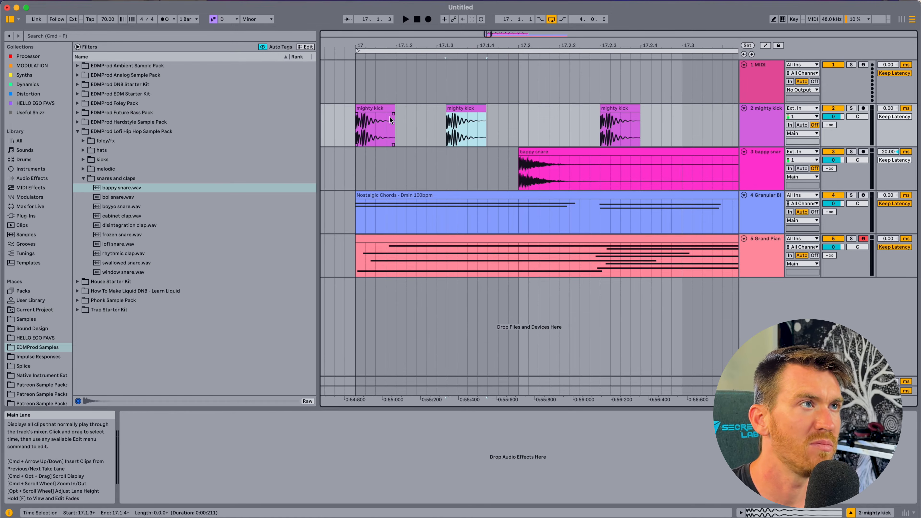
{"action": "left_click", "coordinate": [378, 109]}
{"action": "key", "text": "space"}
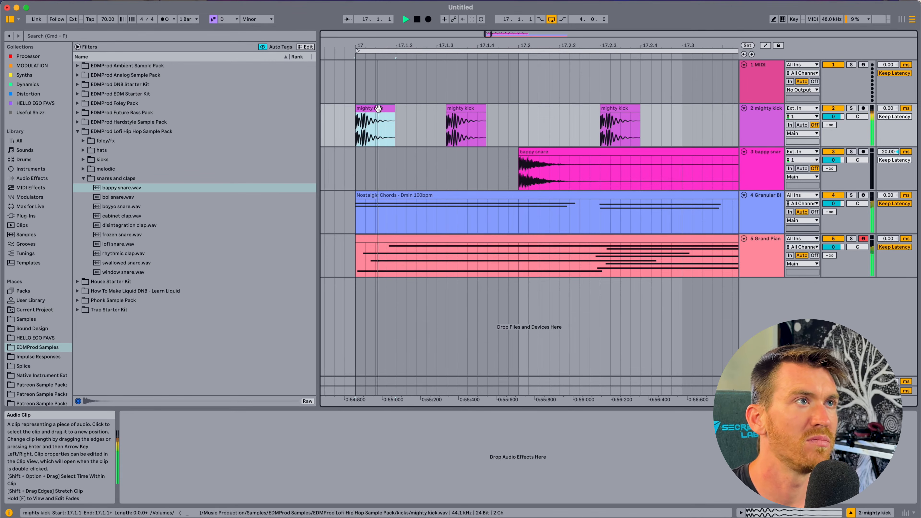
{"action": "left_click", "coordinate": [461, 109]}
{"action": "key", "text": "space"}
{"action": "left_click_drag", "start_coordinate": [461, 109], "coordinate": [442, 126]}
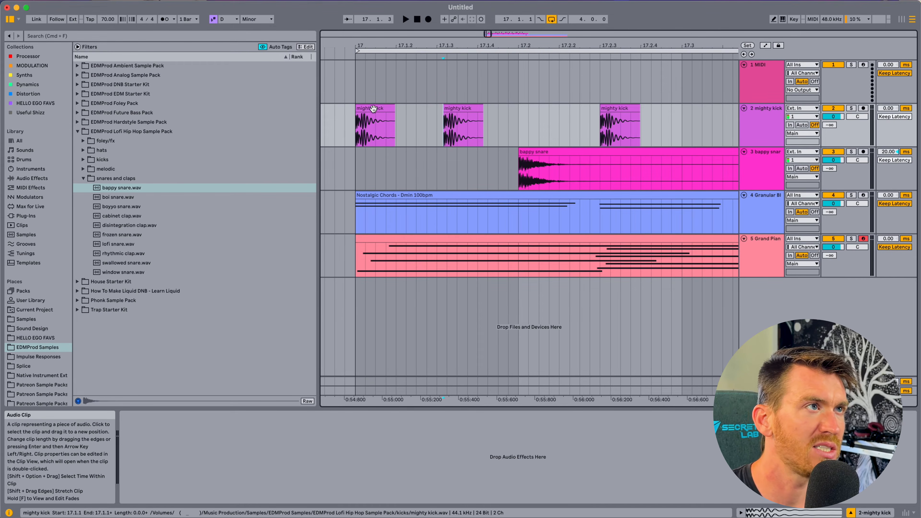
Play the opening kicks again and fine-tune the 17.1.3 kick so it sits just behind the grid line
{"action": "key", "text": "space"}
{"action": "left_click", "coordinate": [499, 119]}
{"action": "scroll", "coordinate": [581, 131], "scroll_direction": "right", "scroll_amount": 1}
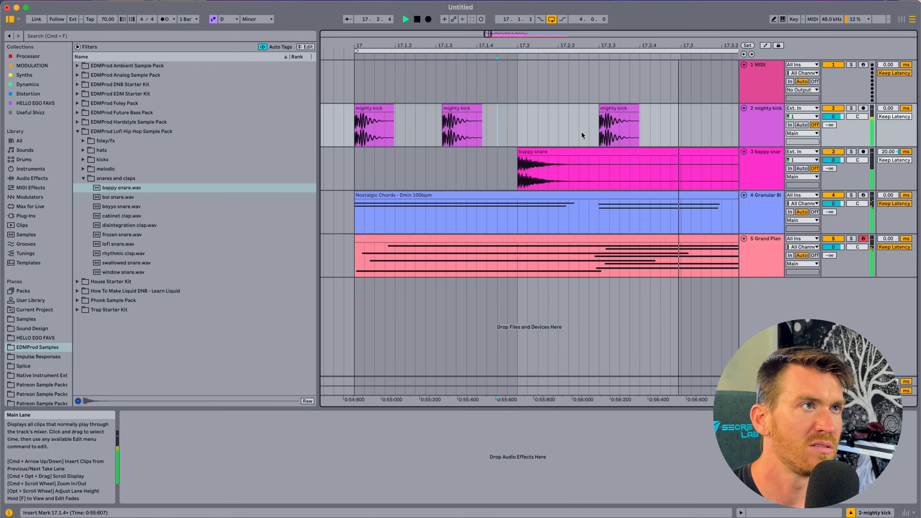
{"action": "key", "text": "space"}
{"action": "left_click_drag", "start_coordinate": [436, 46], "coordinate": [436, 74]}
{"action": "left_click_drag", "start_coordinate": [463, 108], "coordinate": [455, 109]}
Nudge the mighty kick at 17.2.3 slightly late and play the beat from 17.1.1
{"action": "left_click_drag", "start_coordinate": [461, 46], "coordinate": [461, 24]}
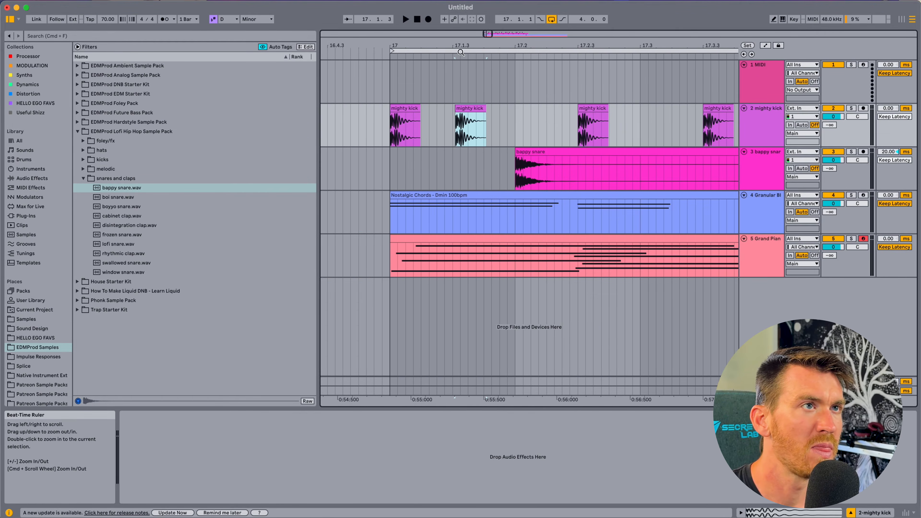
{"action": "scroll", "coordinate": [482, 121], "scroll_direction": "right", "scroll_amount": 2}
{"action": "scroll", "coordinate": [544, 115], "scroll_direction": "up", "scroll_amount": 3}
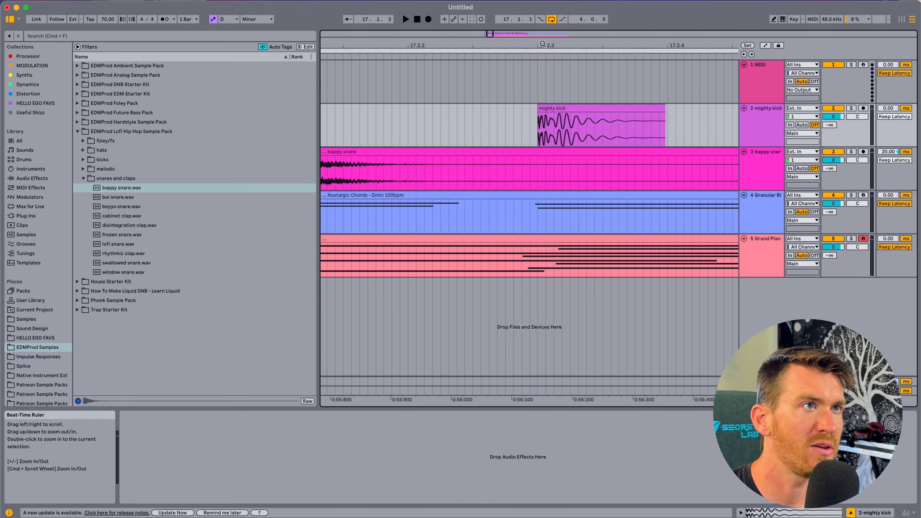
{"action": "left_click", "coordinate": [545, 109]}
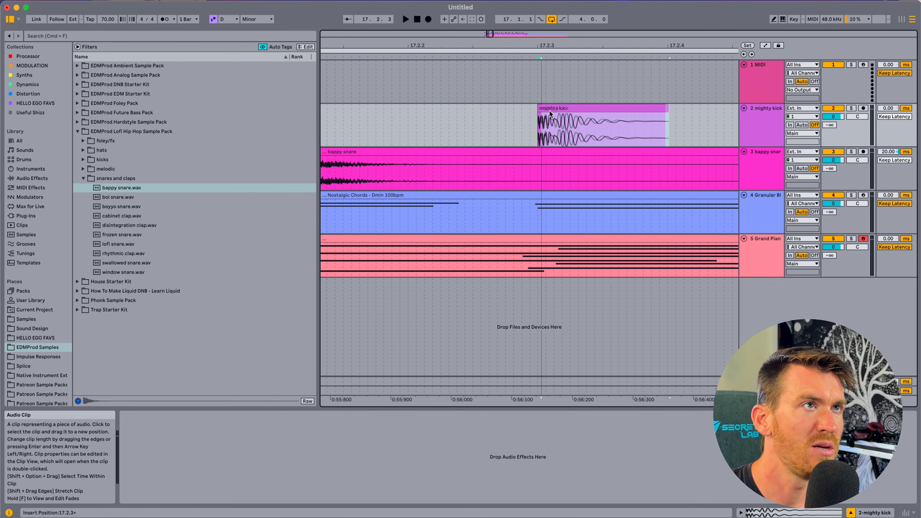
{"action": "left_click", "coordinate": [548, 112]}
{"action": "key", "text": "minus"}
{"action": "left_click_drag", "start_coordinate": [539, 125], "coordinate": [721, 94]}
{"action": "left_click", "coordinate": [585, 108]}
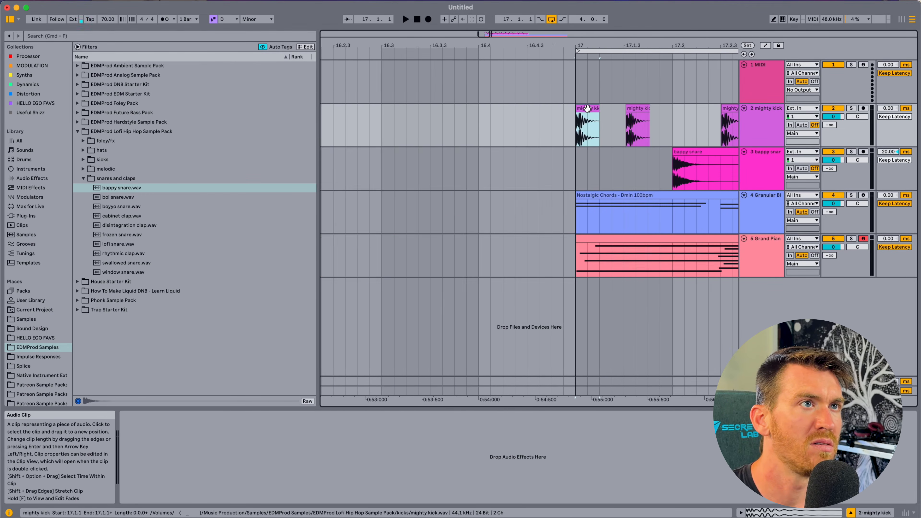
{"action": "key", "text": "space"}
Nudge the mighty kick at 18.1.3 slightly late and play the groove from 18.1.1
{"action": "scroll", "coordinate": [585, 109], "scroll_direction": "right", "scroll_amount": 7}
{"action": "scroll", "coordinate": [587, 108], "scroll_direction": "right", "scroll_amount": 7}
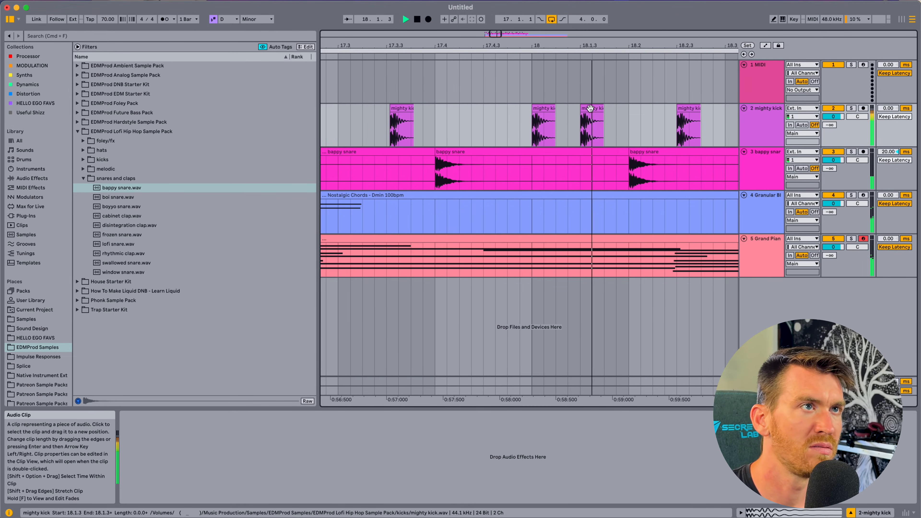
{"action": "key", "text": "space"}
{"action": "left_click_drag", "start_coordinate": [588, 108], "coordinate": [592, 109]}
{"action": "left_click", "coordinate": [543, 109]}
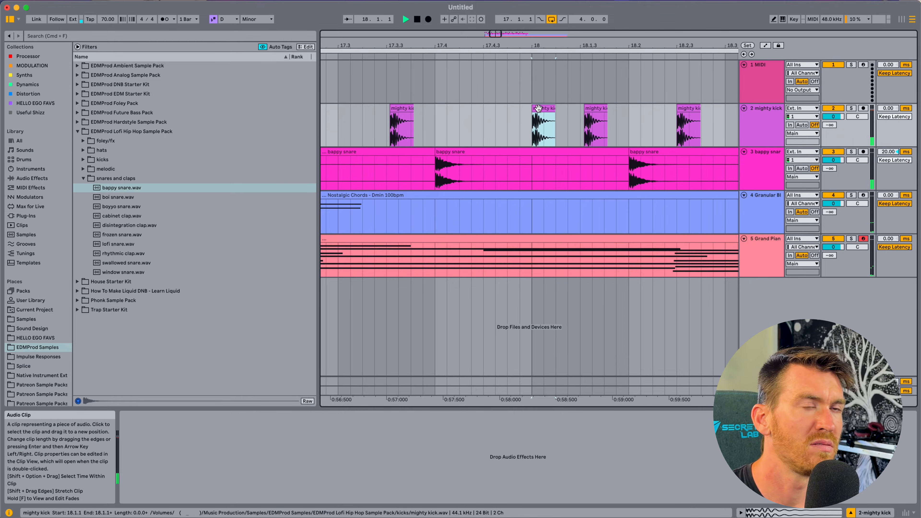
{"action": "key", "text": "space"}
{"action": "scroll", "coordinate": [619, 108], "scroll_direction": "right", "scroll_amount": 3}
{"action": "key", "text": "space"}
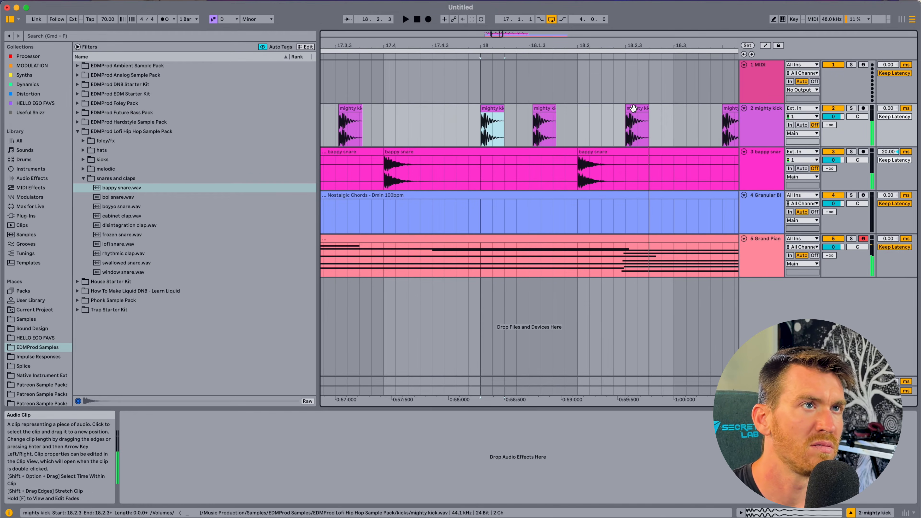
Nudge the mighty kicks at 18.2.3 and 18.3.3 slightly late off the grid
{"action": "left_click", "coordinate": [630, 108]}
{"action": "left_click_drag", "start_coordinate": [632, 110], "coordinate": [634, 109]}
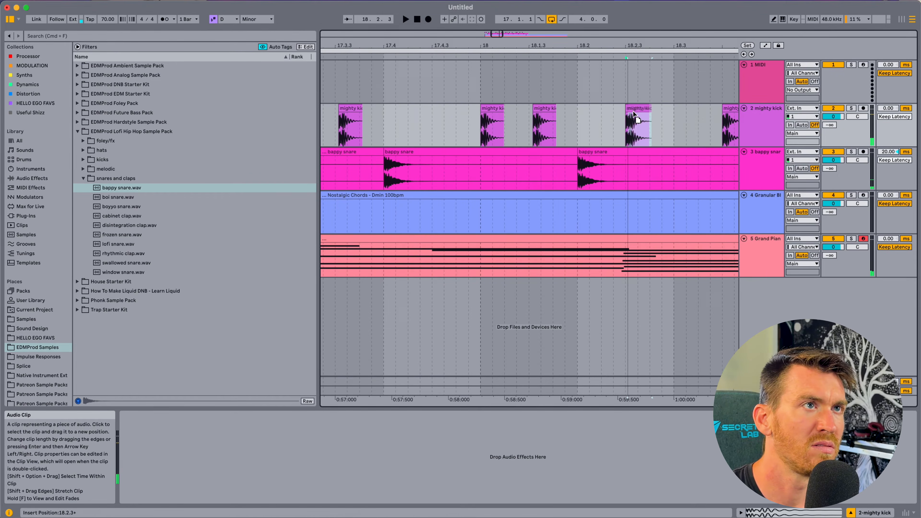
{"action": "left_click", "coordinate": [543, 109]}
{"action": "scroll", "coordinate": [542, 108], "scroll_direction": "right", "scroll_amount": 6}
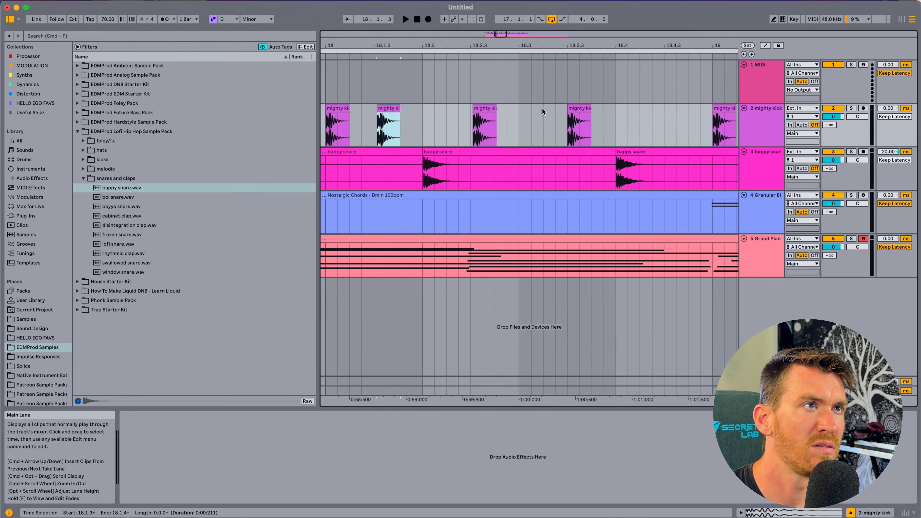
{"action": "left_click_drag", "start_coordinate": [573, 108], "coordinate": [576, 109]}
Nudge the bar 19 mighty kicks at 19.1.3, 19.2.3 and 19.3.3 slightly late off the grid
{"action": "scroll", "coordinate": [576, 110], "scroll_direction": "right", "scroll_amount": 7}
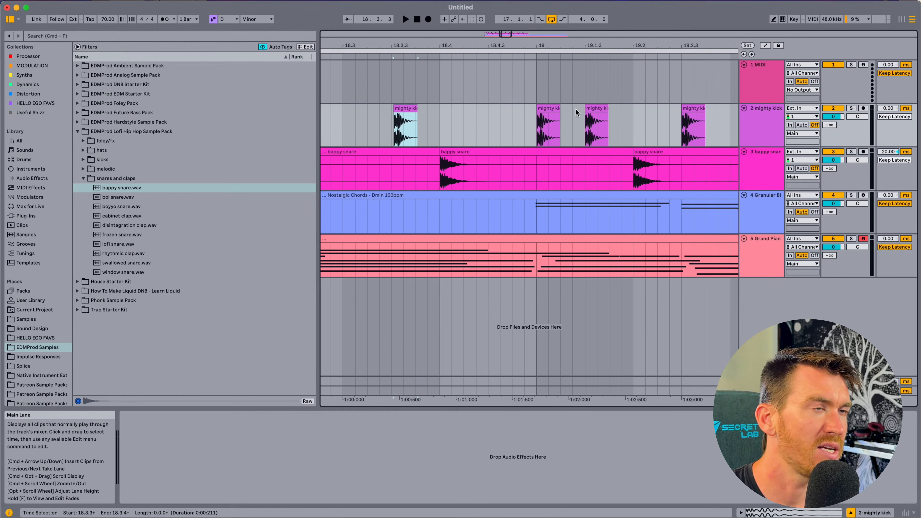
{"action": "scroll", "coordinate": [546, 110], "scroll_direction": "right", "scroll_amount": 3}
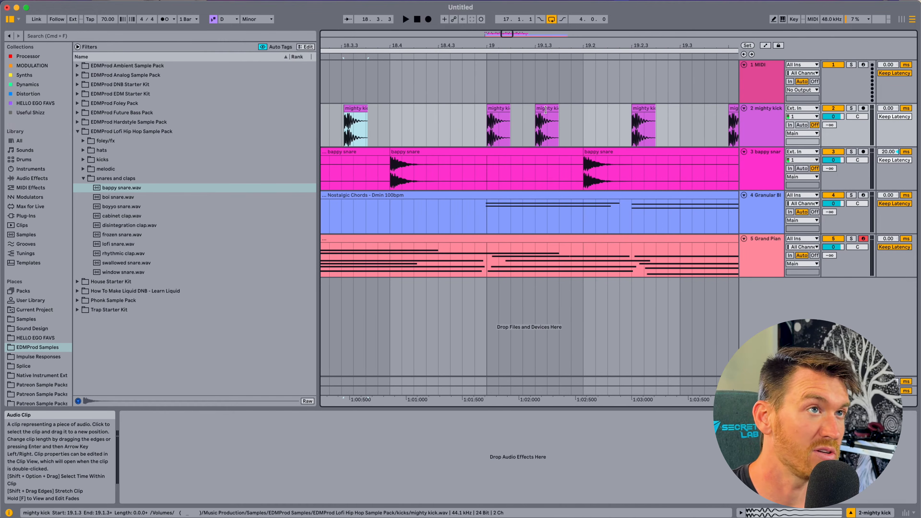
{"action": "left_click_drag", "start_coordinate": [516, 110], "coordinate": [519, 112]}
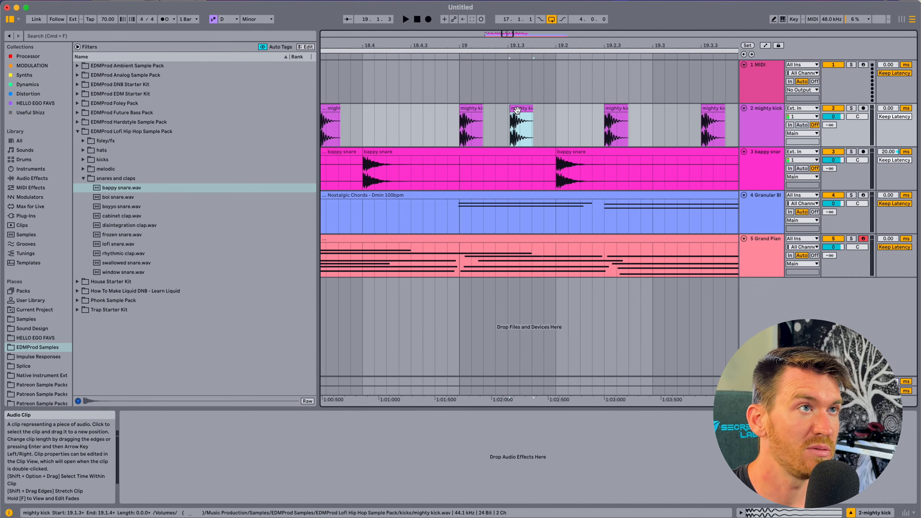
{"action": "left_click", "coordinate": [613, 107], "text": "shift"}
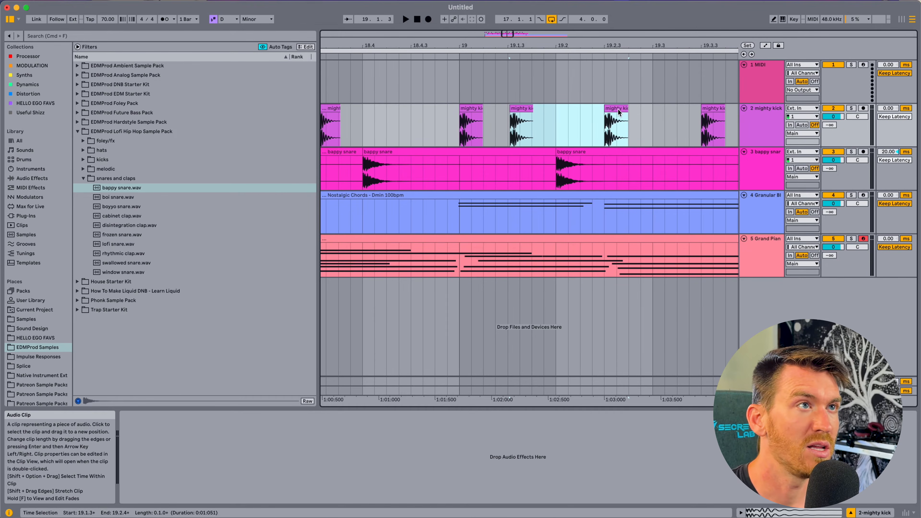
{"action": "left_click", "coordinate": [620, 110]}
{"action": "scroll", "coordinate": [623, 109], "scroll_direction": "right", "scroll_amount": 3}
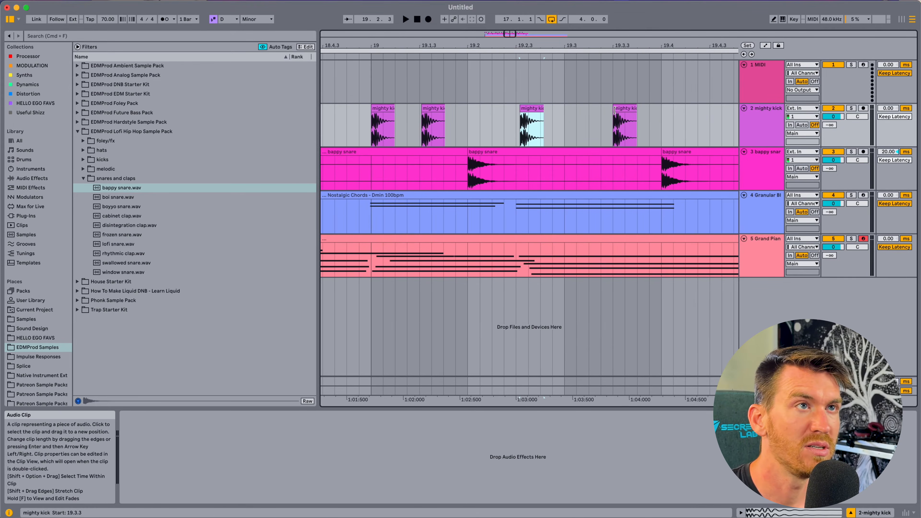
{"action": "scroll", "coordinate": [626, 108], "scroll_direction": "right", "scroll_amount": 2}
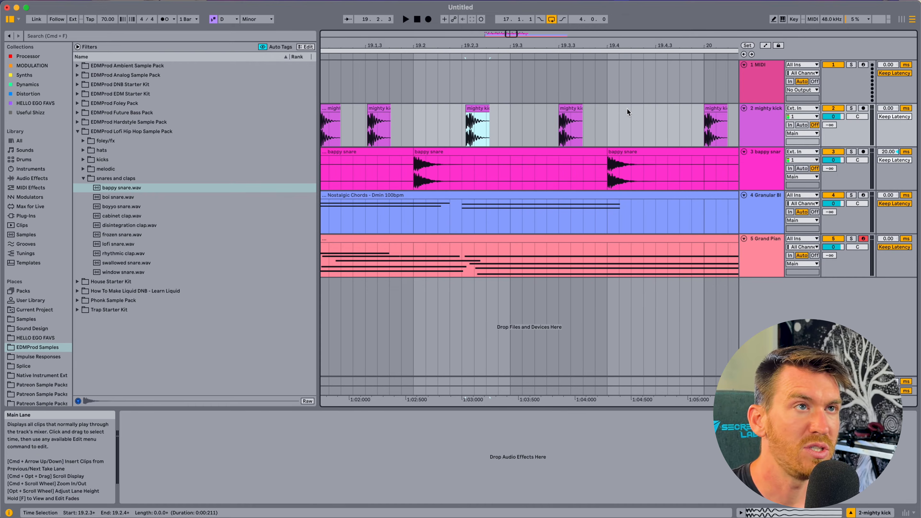
{"action": "left_click", "coordinate": [567, 109]}
Nudge the bar 20 mighty kicks at 20.1.3 and 20.2.3 slightly late off the grid
{"action": "mouse_move", "coordinate": [575, 43]}
{"action": "left_mouse_down"}
{"action": "mouse_move", "coordinate": [574, 10]}
{"action": "mouse_move", "coordinate": [575, 35]}
{"action": "mouse_move", "coordinate": [544, 41]}
{"action": "mouse_move", "coordinate": [590, 64]}
{"action": "left_mouse_up"}
{"action": "scroll", "coordinate": [580, 136], "scroll_direction": "right", "scroll_amount": 2}
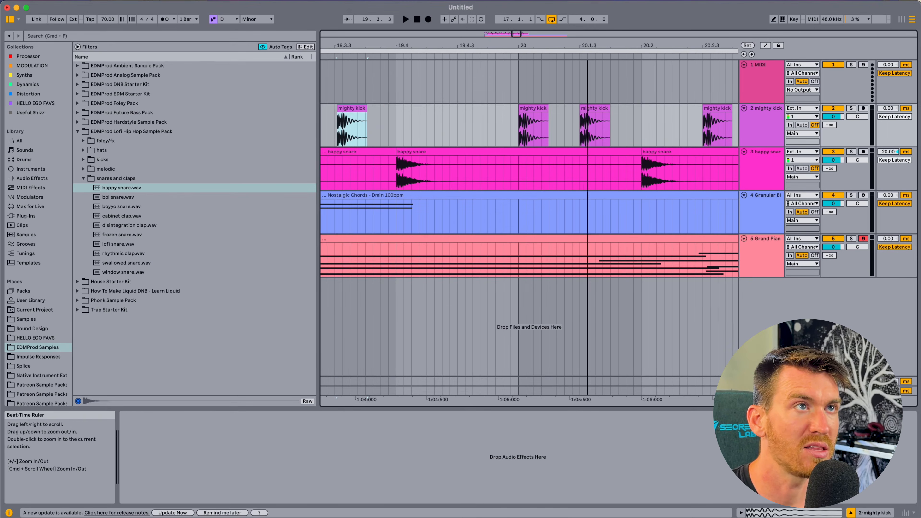
{"action": "left_click", "coordinate": [590, 127]}
{"action": "scroll", "coordinate": [590, 116], "scroll_direction": "right", "scroll_amount": 3}
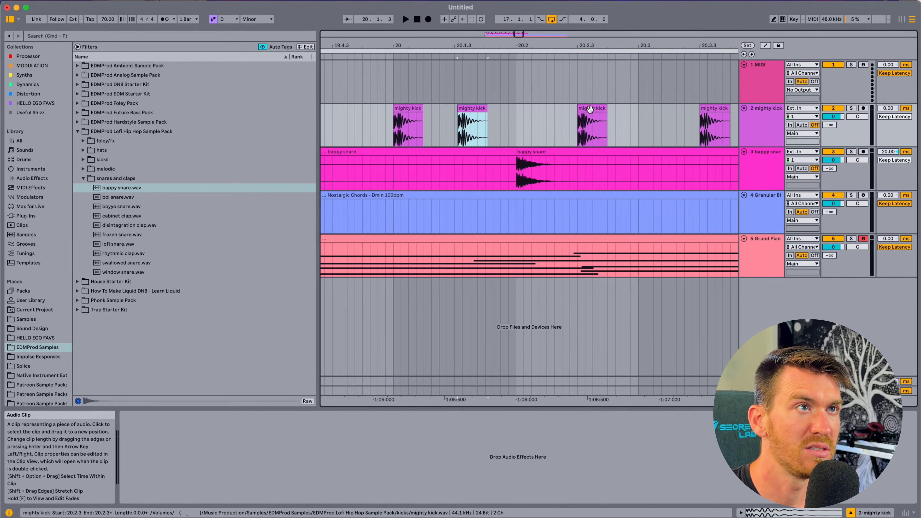
{"action": "left_click", "coordinate": [590, 109]}
{"action": "scroll", "coordinate": [573, 116], "scroll_direction": "left", "scroll_amount": 3}
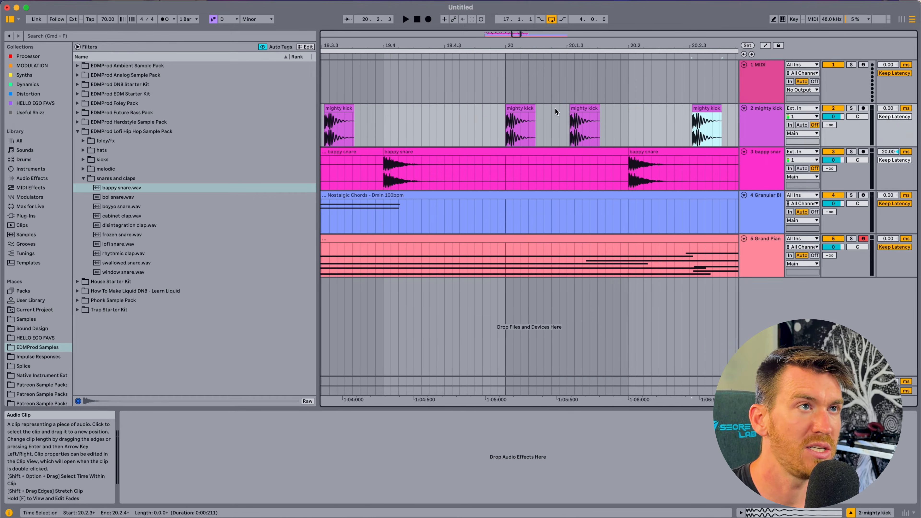
{"action": "scroll", "coordinate": [544, 116], "scroll_direction": "left", "scroll_amount": 1}
{"action": "left_click_drag", "start_coordinate": [576, 121], "coordinate": [571, 242]}
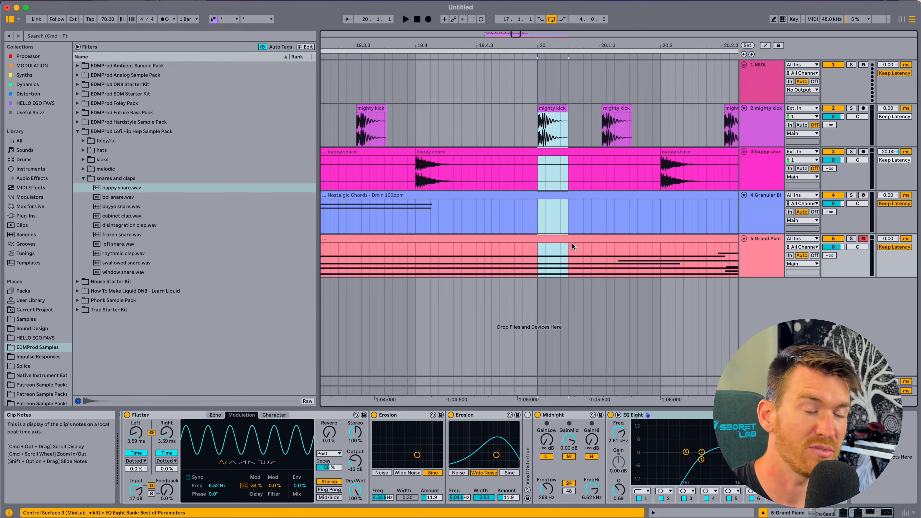
Nudge the last mighty kick at 20.3.3 slightly late and play the four-bar loop from 17.1.1
{"action": "scroll", "coordinate": [572, 243], "scroll_direction": "right", "scroll_amount": 10}
{"action": "scroll", "coordinate": [572, 242], "scroll_direction": "left", "scroll_amount": 4}
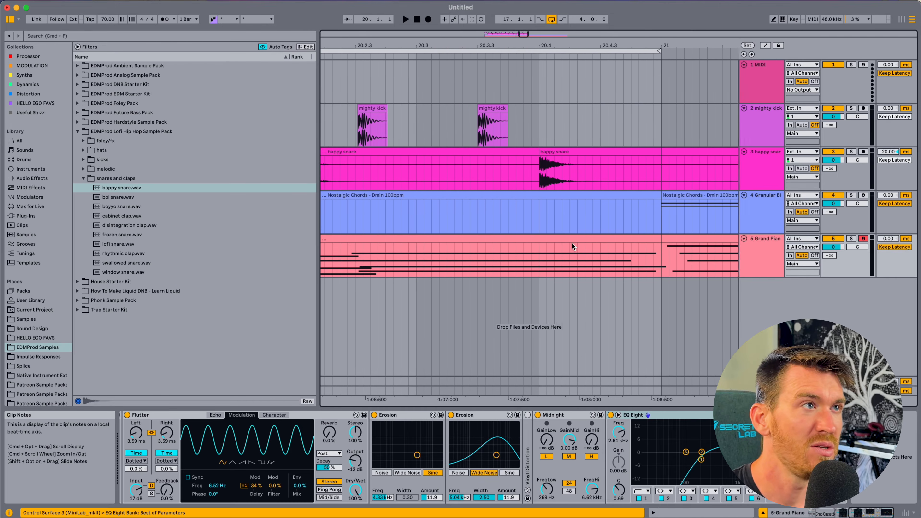
{"action": "left_click", "coordinate": [507, 126]}
{"action": "left_click_drag", "start_coordinate": [540, 108], "coordinate": [541, 110]}
{"action": "left_click_drag", "start_coordinate": [547, 46], "coordinate": [635, 7]}
{"action": "left_click", "coordinate": [470, 127]}
{"action": "key", "text": "space"}
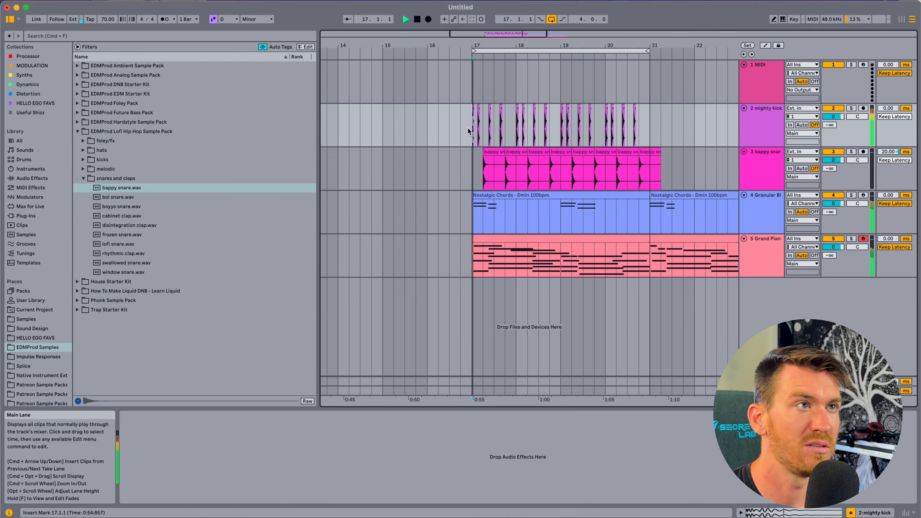
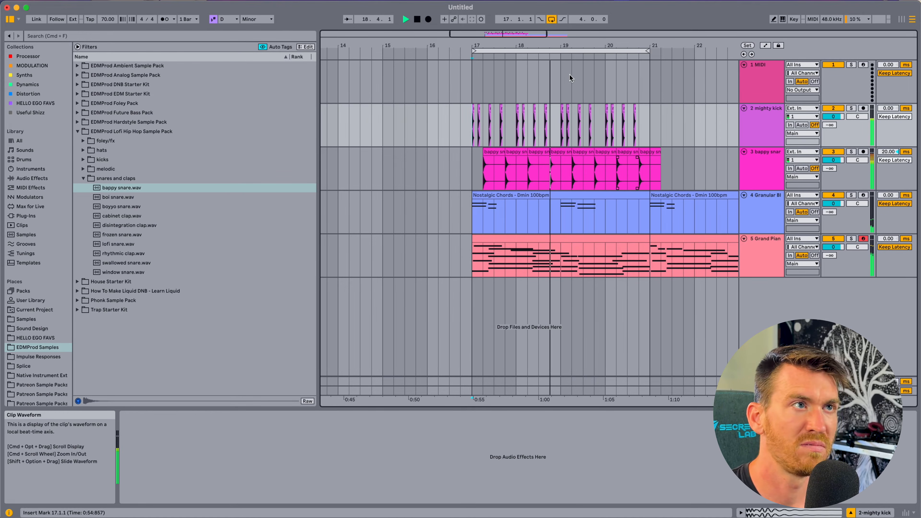
{"action": "key", "text": "space"}
{"action": "left_click_drag", "start_coordinate": [516, 48], "coordinate": [515, 48]}
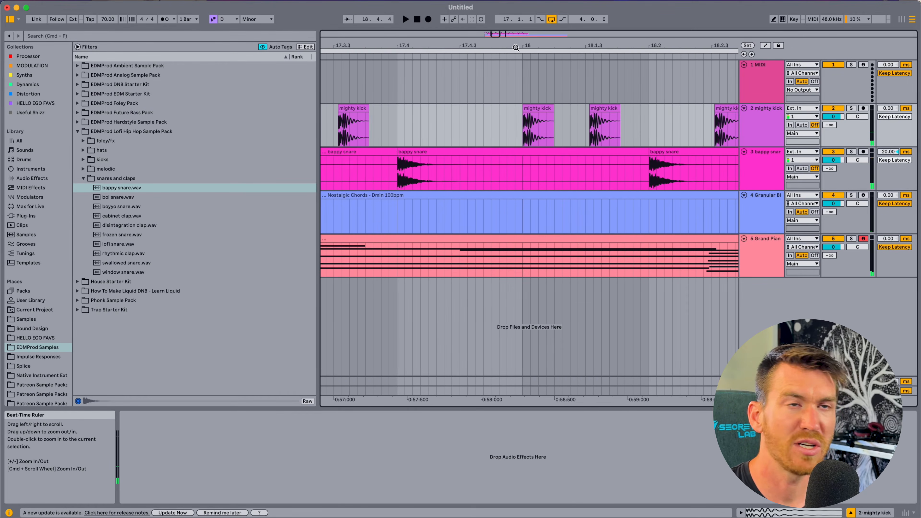
Insert an audio track below the mighty kick track and copy the 18.1.1 kick onto it just after 18.1.2
{"action": "left_click", "coordinate": [750, 139]}
{"action": "key", "text": "super+t"}
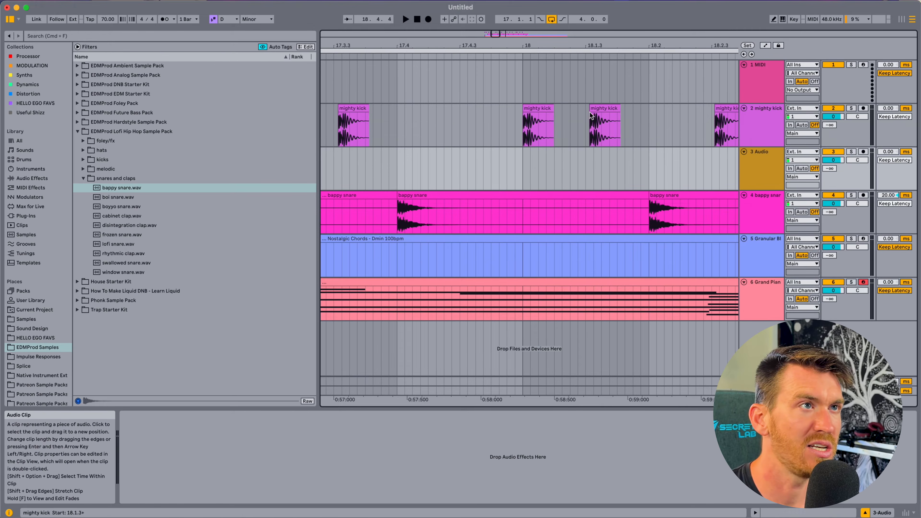
{"action": "left_click", "coordinate": [534, 105]}
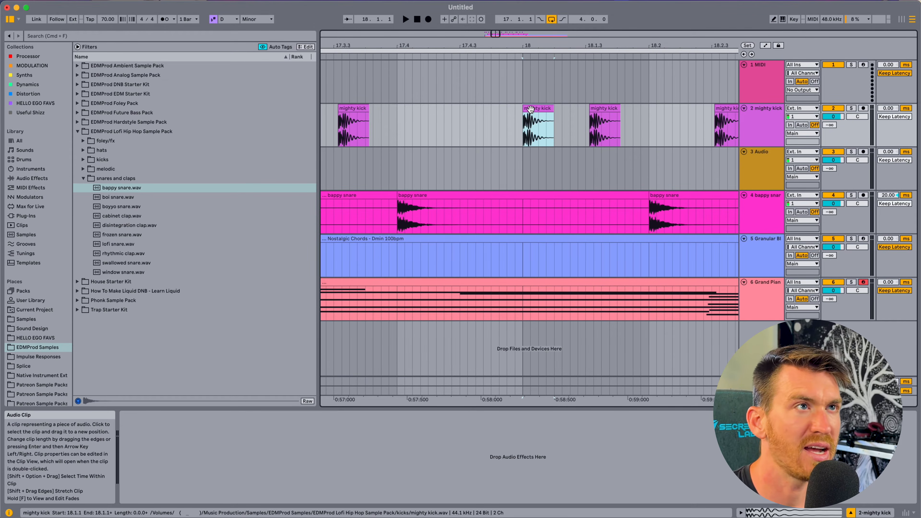
{"action": "mouse_move", "coordinate": [531, 108]}
{"action": "left_mouse_down"}
{"action": "mouse_move", "coordinate": [569, 175]}
{"action": "mouse_move", "coordinate": [575, 158]}
{"action": "left_mouse_up"}
Play from 18.1.1 to audition the extra kick on the new track against the main beat
{"action": "left_click", "coordinate": [515, 167]}
{"action": "key", "text": "space"}
{"action": "key", "text": "space"}
{"action": "left_click", "coordinate": [521, 166]}
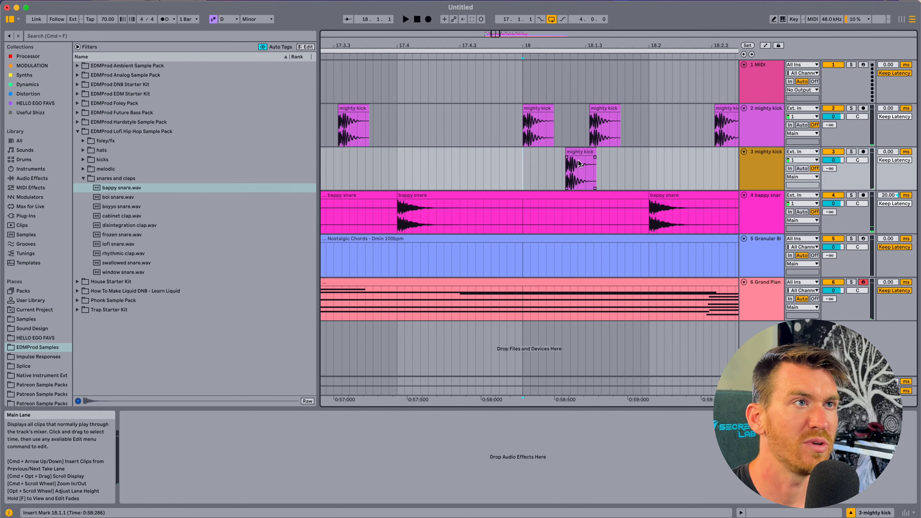
{"action": "key", "text": "space"}
{"action": "key", "text": "space"}
Lower the extra kick clip's gain to -3.8 dB, add a fade-in at its start and play from 18.1.1
{"action": "left_click", "coordinate": [573, 149]}
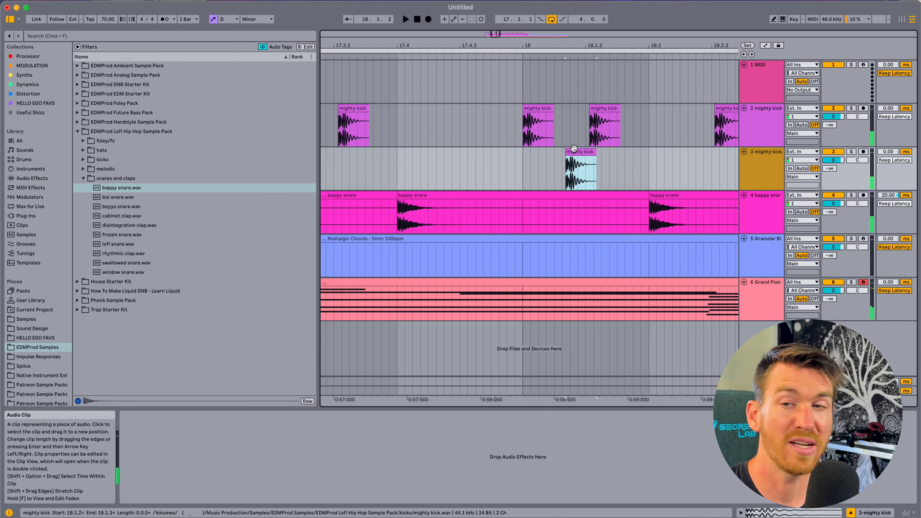
{"action": "double_click", "coordinate": [573, 149]}
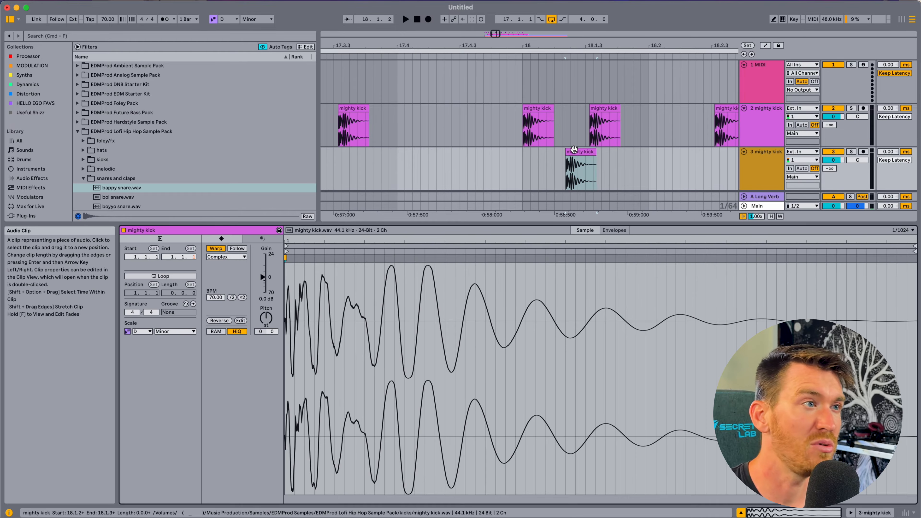
{"action": "left_click_drag", "start_coordinate": [263, 277], "coordinate": [263, 279]}
{"action": "left_click", "coordinate": [569, 160]}
{"action": "mouse_move", "coordinate": [569, 158]}
{"action": "left_mouse_down"}
{"action": "mouse_move", "coordinate": [585, 162]}
{"action": "mouse_move", "coordinate": [577, 162]}
{"action": "left_mouse_up"}
{"action": "left_click", "coordinate": [534, 161]}
{"action": "key", "text": "space"}
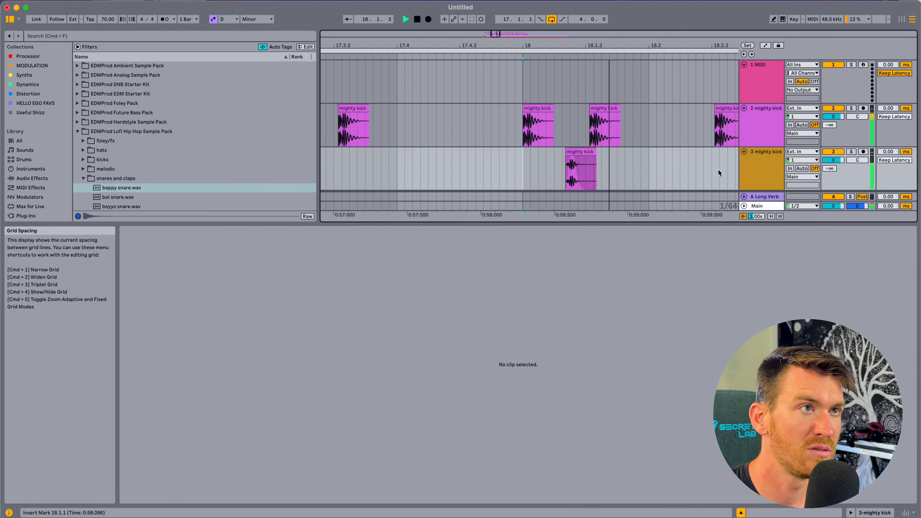
Shorten the extra kick's fade-in and replay the beat in bar 18
{"action": "left_click_drag", "start_coordinate": [570, 160], "coordinate": [567, 159]}
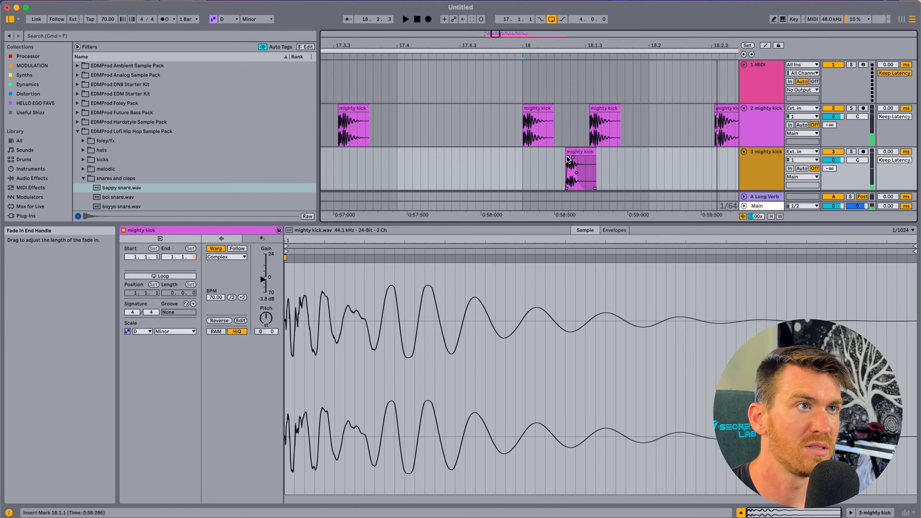
{"action": "key", "text": "space"}
{"action": "left_click", "coordinate": [523, 165]}
{"action": "left_click", "coordinate": [585, 164]}
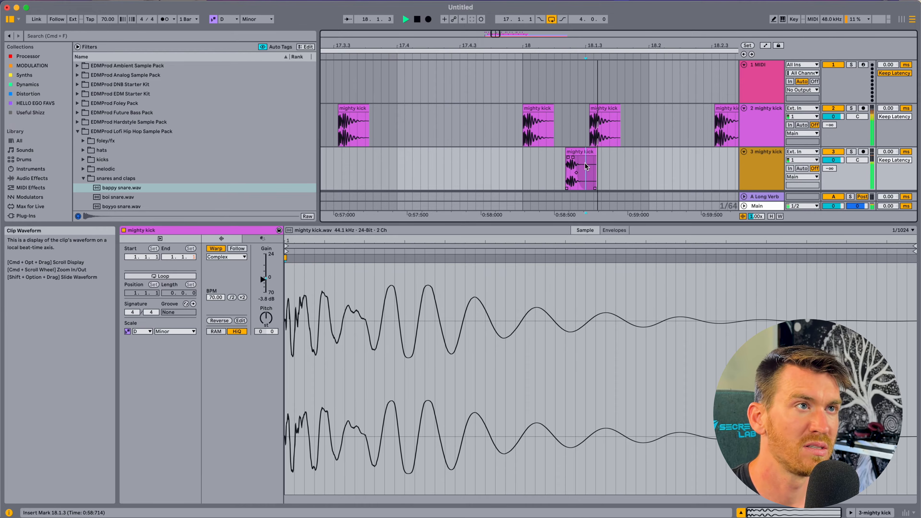
{"action": "key", "text": "space"}
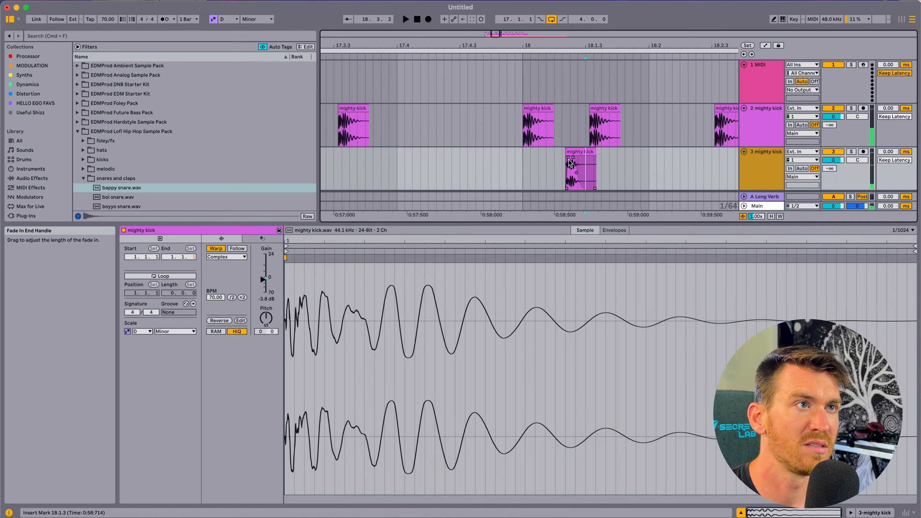
Set the extra kick track's volume to -4.7 dB and play from 18.1.1 to check its level
{"action": "left_click", "coordinate": [574, 173]}
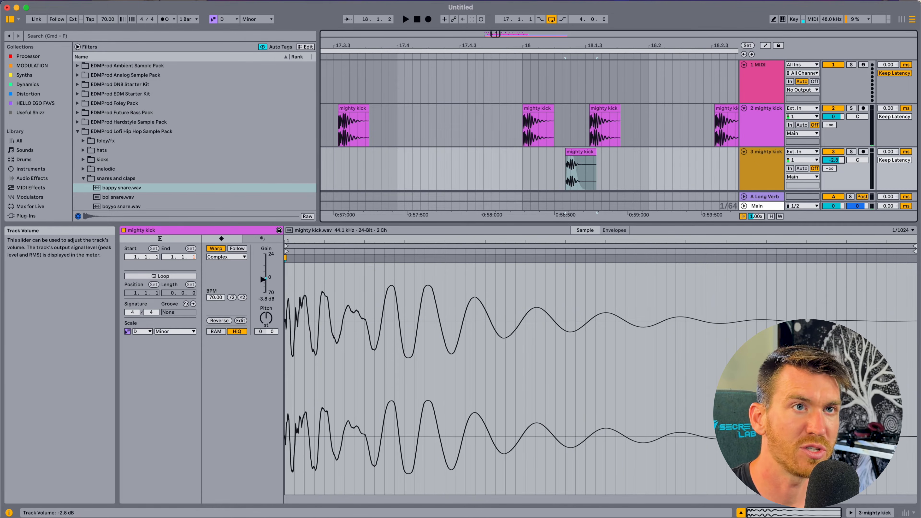
{"action": "left_click", "coordinate": [568, 161]}
{"action": "left_click", "coordinate": [518, 136]}
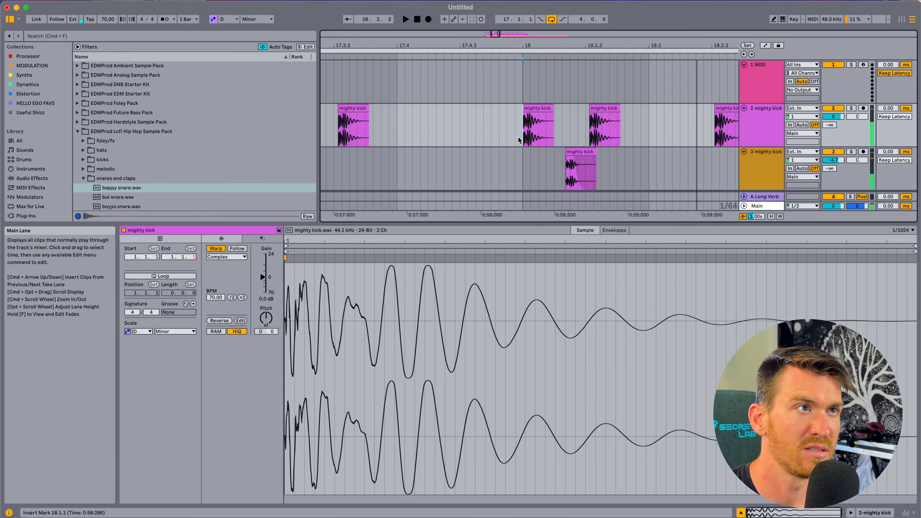
{"action": "key", "text": "space"}
{"action": "scroll", "coordinate": [599, 45], "scroll_direction": "down", "scroll_amount": 5}
{"action": "scroll", "coordinate": [559, 143], "scroll_direction": "down", "scroll_amount": 1}
{"action": "key", "text": "space"}
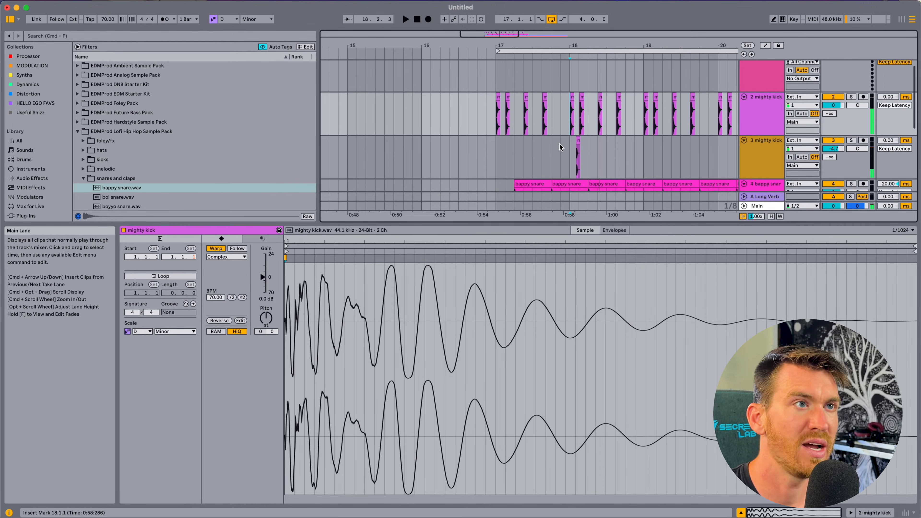
Collapse the clip detail view and play the four-bar loop from 17.1.1
{"action": "left_click_drag", "start_coordinate": [563, 223], "coordinate": [562, 462]}
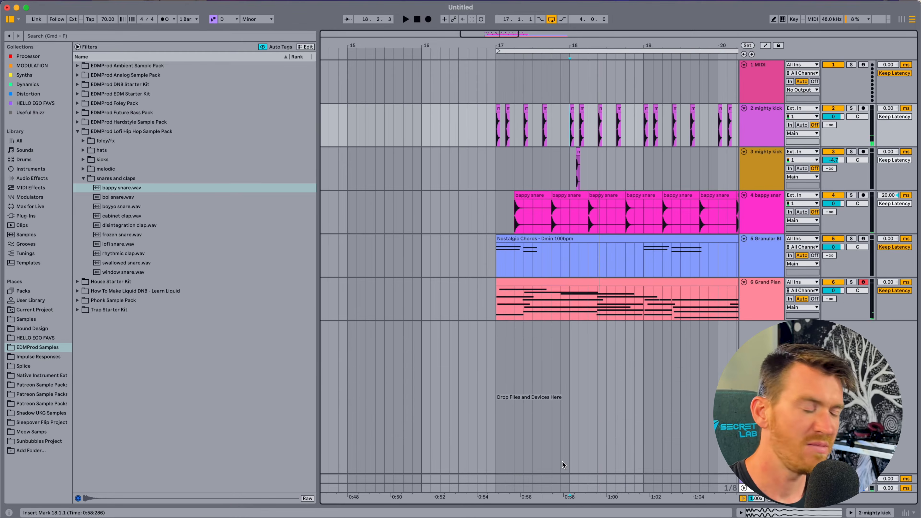
{"action": "left_click", "coordinate": [495, 164]}
{"action": "scroll", "coordinate": [500, 167], "scroll_direction": "right", "scroll_amount": 4}
{"action": "key", "text": "space"}
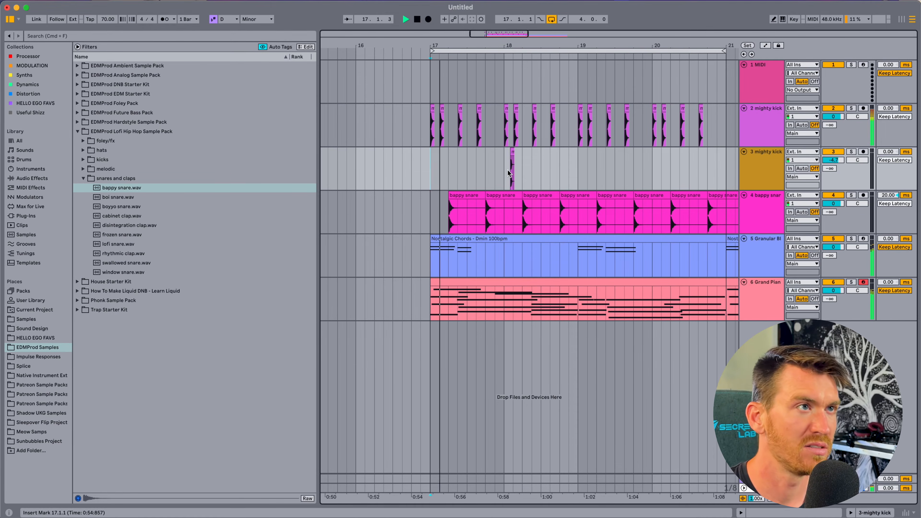
{"action": "left_click", "coordinate": [540, 179]}
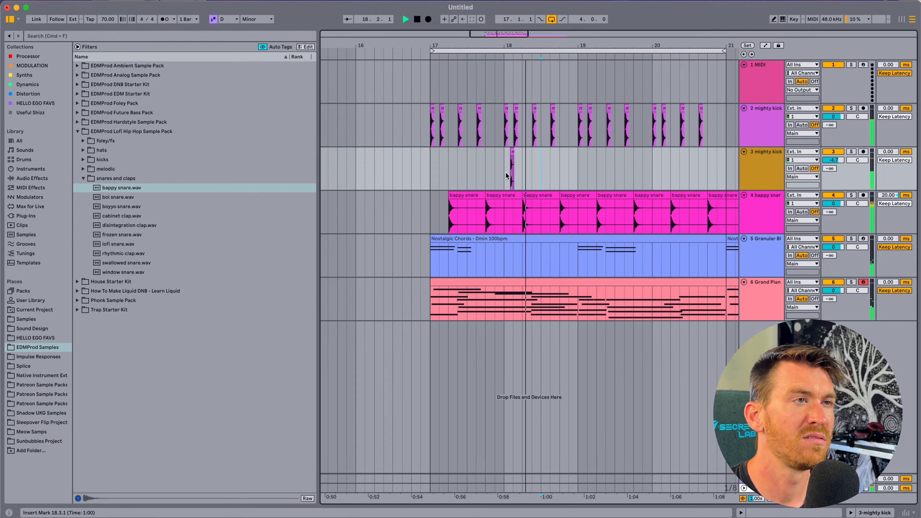
Copy the bar 18 extra kick and paste it at 19.3.1, 20.3.1 and 20.4.3 on the same track
{"action": "left_click_drag", "start_coordinate": [505, 172], "coordinate": [521, 171]}
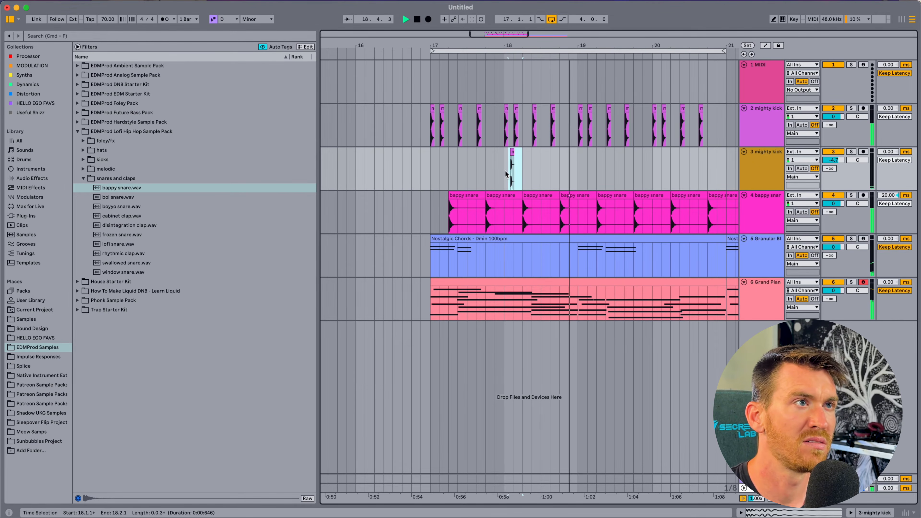
{"action": "left_click", "coordinate": [615, 174]}
{"action": "key", "text": "super+v"}
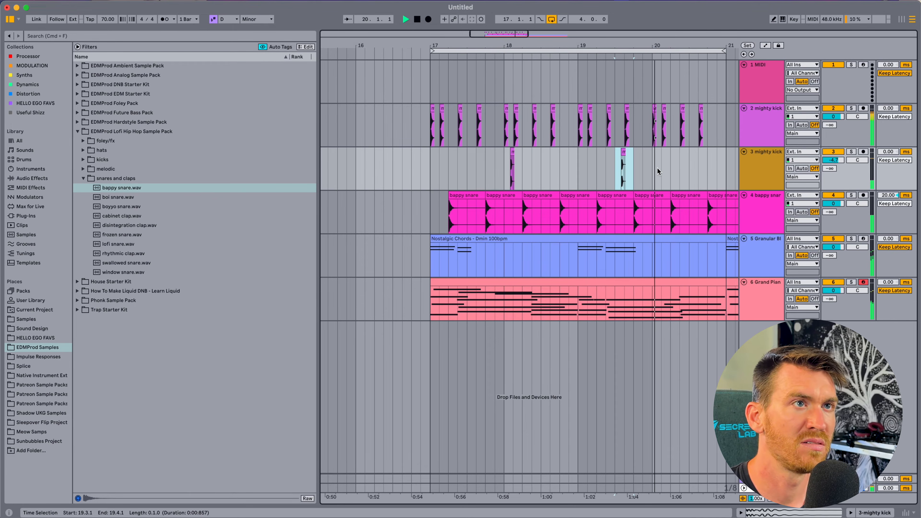
{"action": "left_click", "coordinate": [691, 171]}
{"action": "key", "text": "super+v"}
{"action": "left_click", "coordinate": [691, 170]}
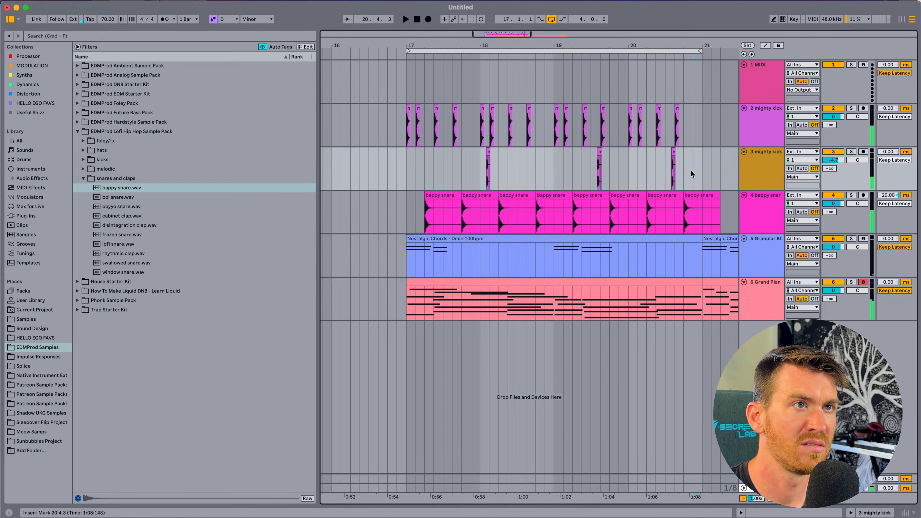
{"action": "key", "text": "super+v"}
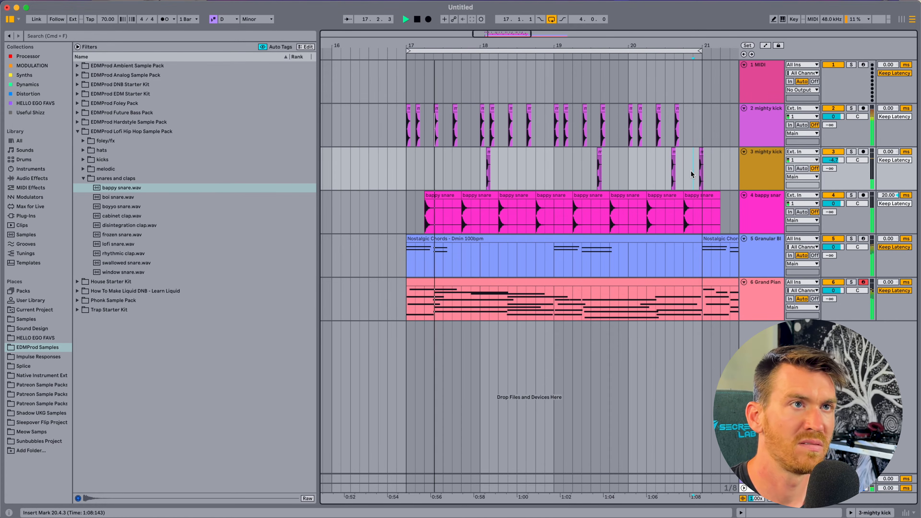
{"action": "left_click", "coordinate": [691, 170]}
{"action": "left_click", "coordinate": [527, 158]}
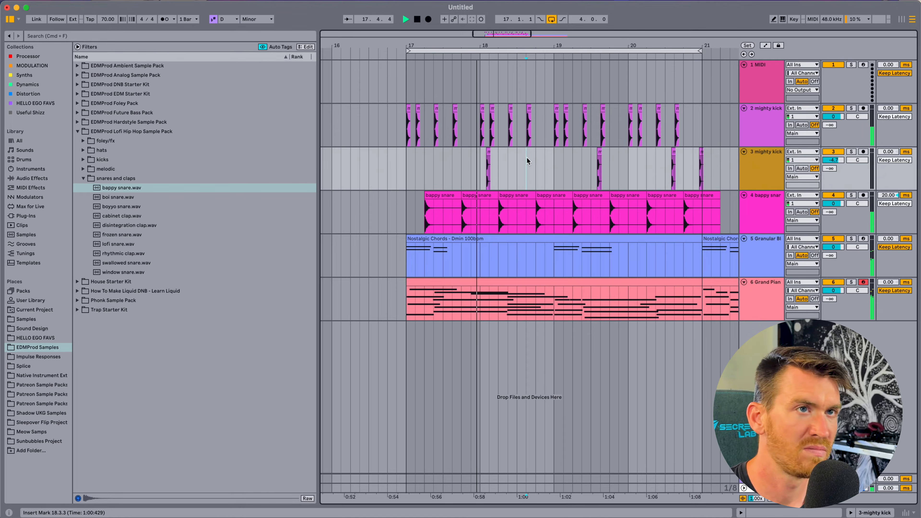
Group the two mighty kick tracks as Kick and apply the group's colour to the tracks inside
{"action": "left_click", "coordinate": [759, 172]}
{"action": "left_click", "coordinate": [759, 139], "text": "shift"}
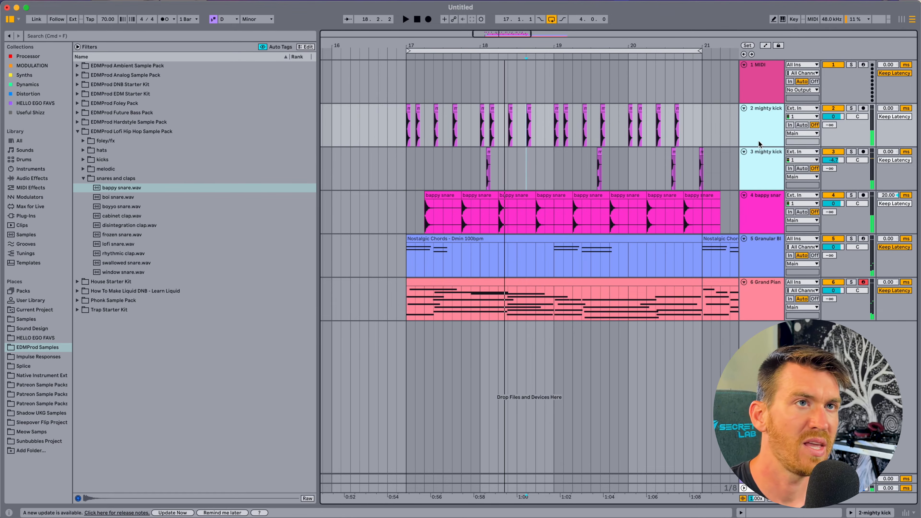
{"action": "key", "text": "super+g"}
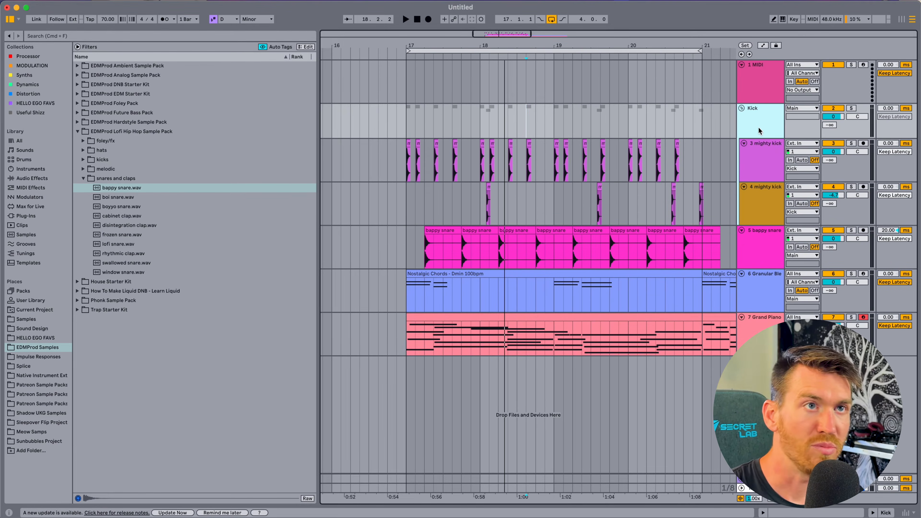
{"action": "right_click", "coordinate": [764, 123]}
{"action": "left_click", "coordinate": [762, 206]}
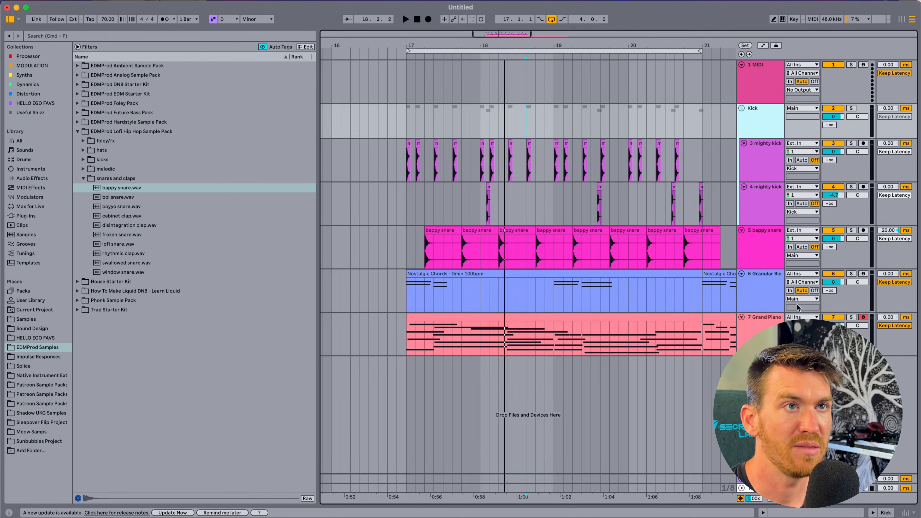
Rename the extra kick track Accent and the main mighty kick track Main kick
{"action": "left_click", "coordinate": [763, 206]}
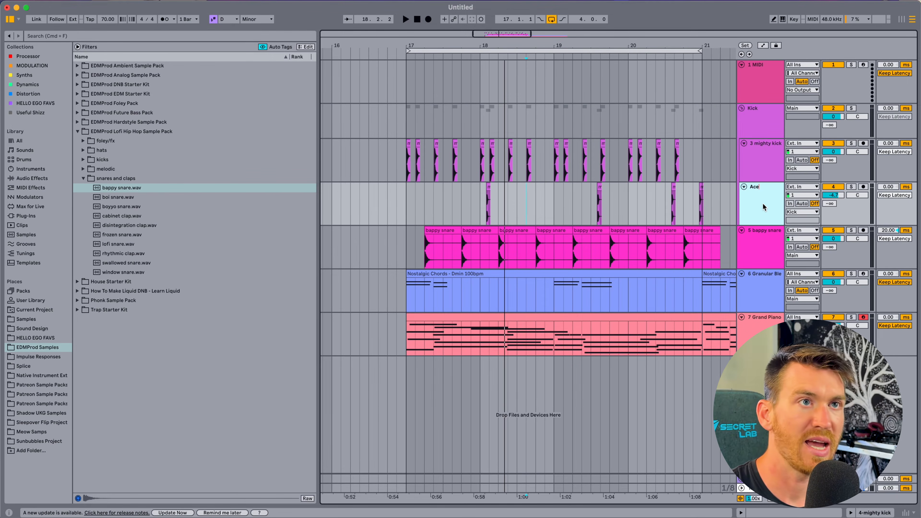
{"action": "left_click", "coordinate": [755, 166]}
{"action": "key", "text": "super+r"}
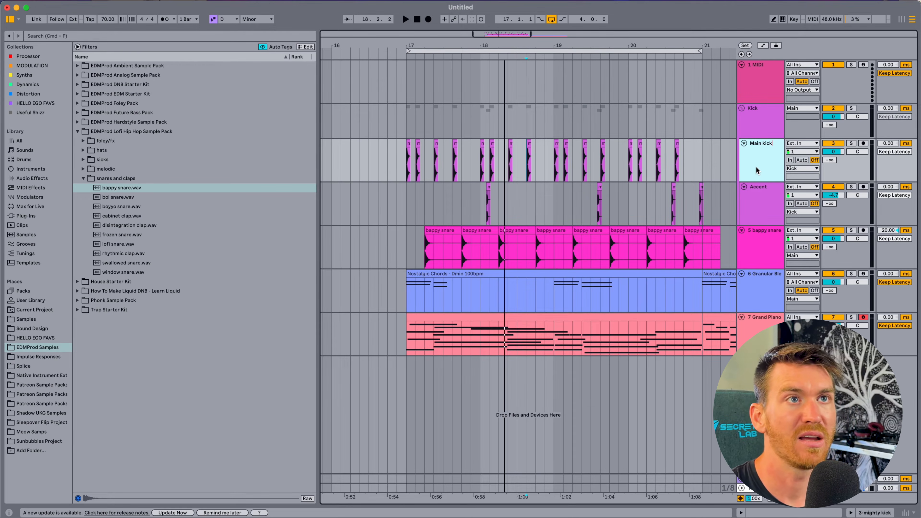
Set the Kick group's volume to -3.0 dB and, with the loop playing, the bappy snare's volume to -2.3 dB
{"action": "left_click", "coordinate": [775, 132]}
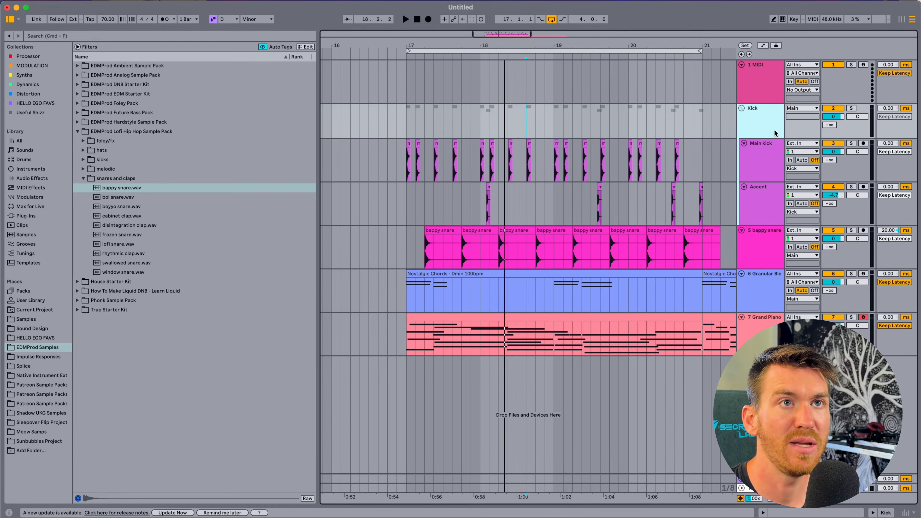
{"action": "left_click_drag", "start_coordinate": [833, 119], "coordinate": [833, 125]}
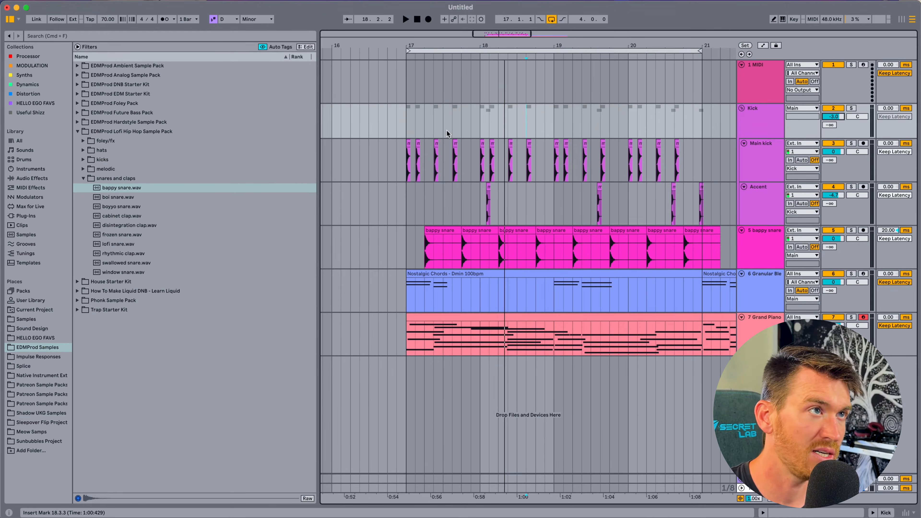
{"action": "key", "text": "space"}
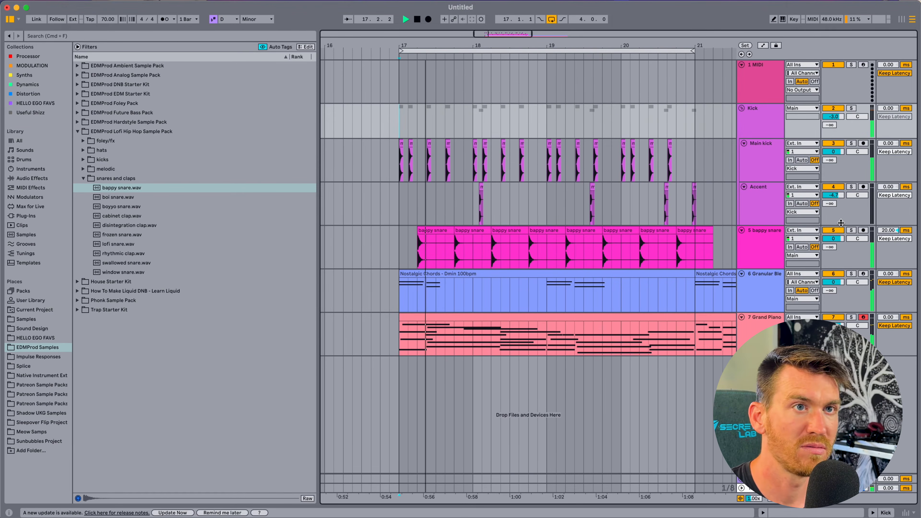
{"action": "left_click_drag", "start_coordinate": [832, 239], "coordinate": [831, 250]}
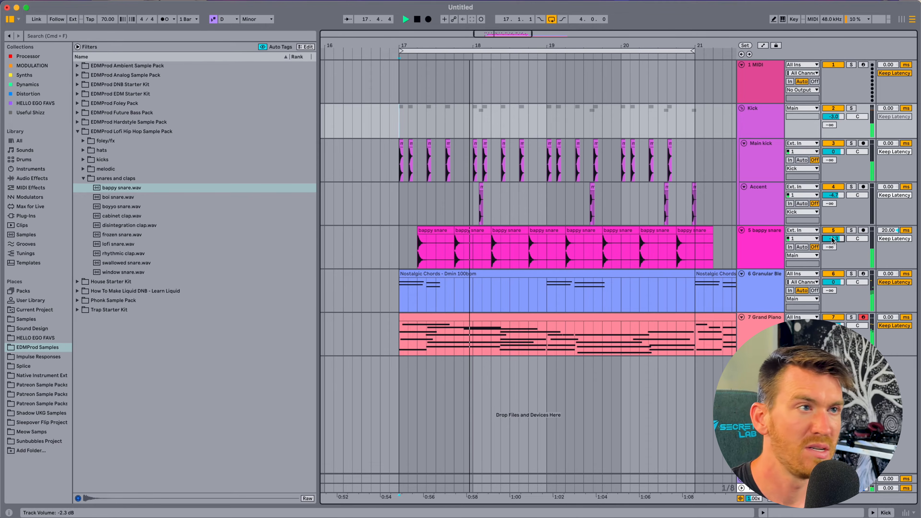
Add an audio track below the bappy snare and place the flash hat sample at 17.1.1, previewing other hats in the lofi pack first
{"action": "left_click", "coordinate": [743, 251]}
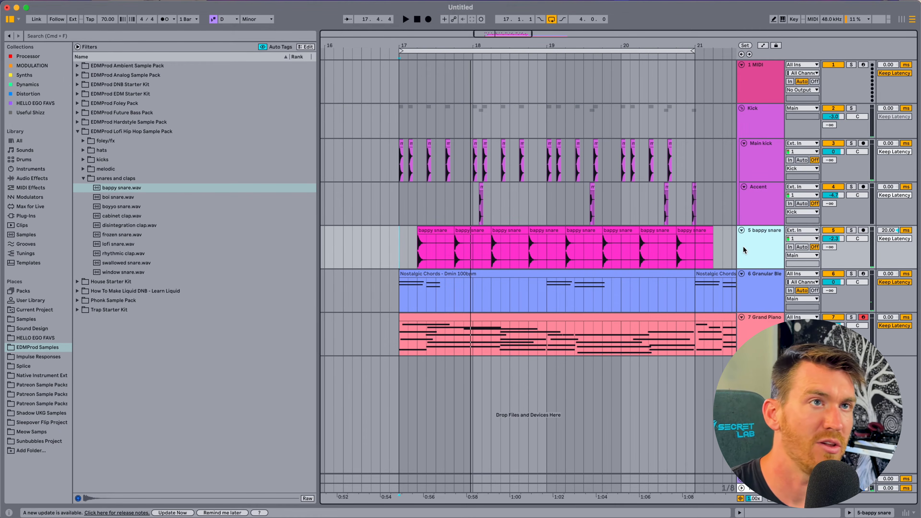
{"action": "key", "text": "super+t"}
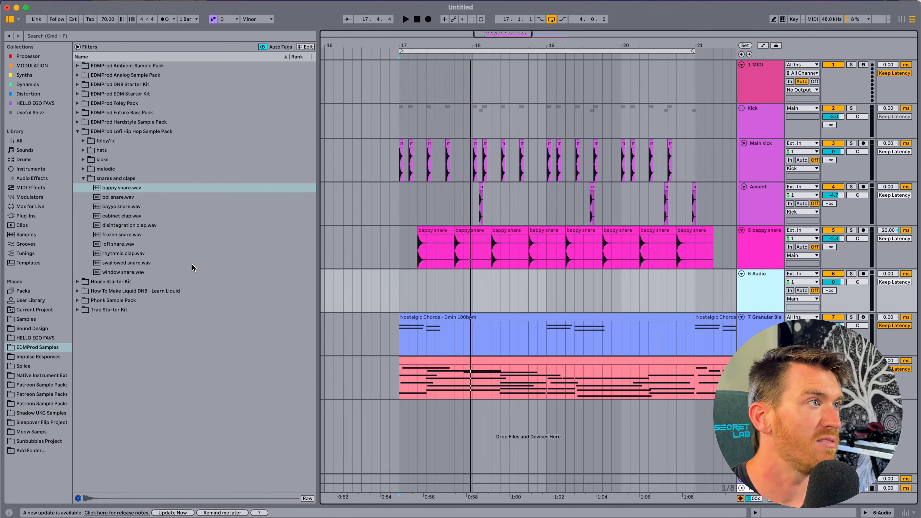
{"action": "left_click", "coordinate": [83, 151]}
{"action": "left_click", "coordinate": [144, 168]}
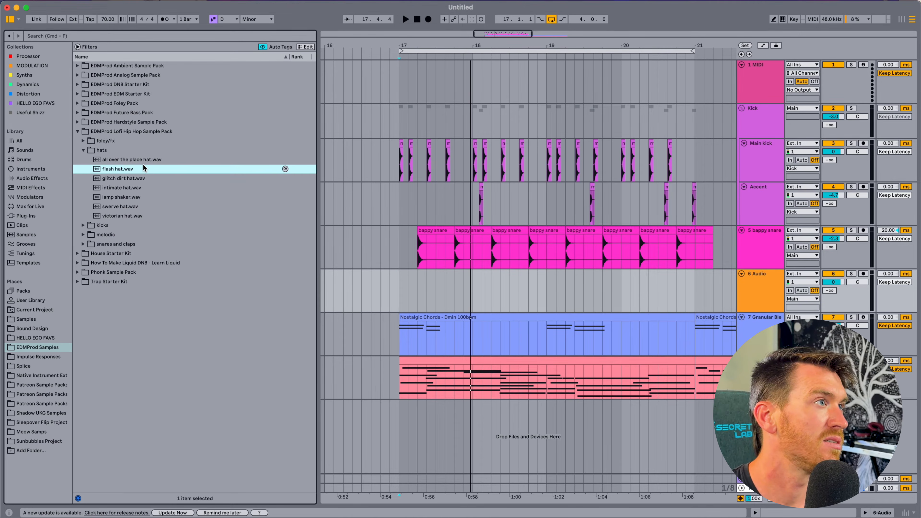
{"action": "left_click", "coordinate": [130, 181]}
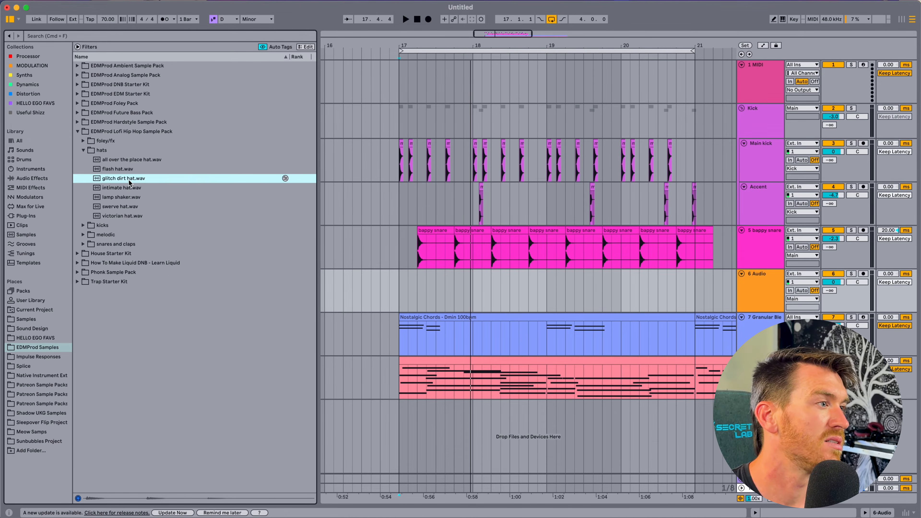
{"action": "left_click", "coordinate": [121, 169]}
{"action": "left_click", "coordinate": [125, 197]}
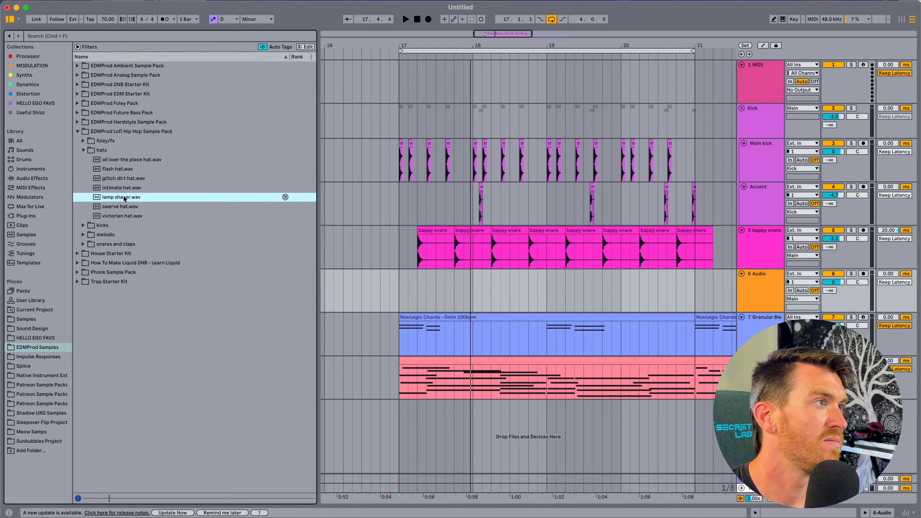
{"action": "left_click", "coordinate": [108, 170]}
{"action": "left_click_drag", "start_coordinate": [111, 170], "coordinate": [396, 292]}
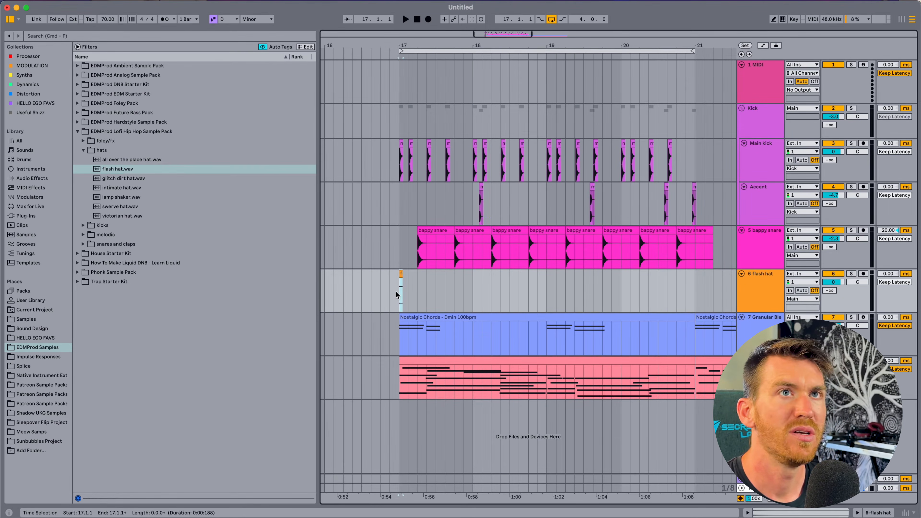
Raise the clip gain of the flash hat at 17.1.1 to 10.8 dB
{"action": "scroll", "coordinate": [400, 45], "scroll_direction": "up", "scroll_amount": 5}
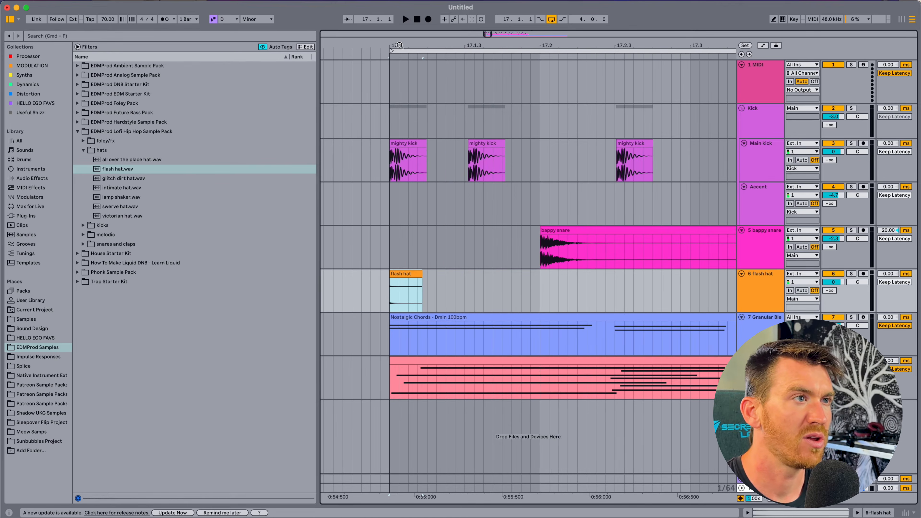
{"action": "double_click", "coordinate": [414, 280]}
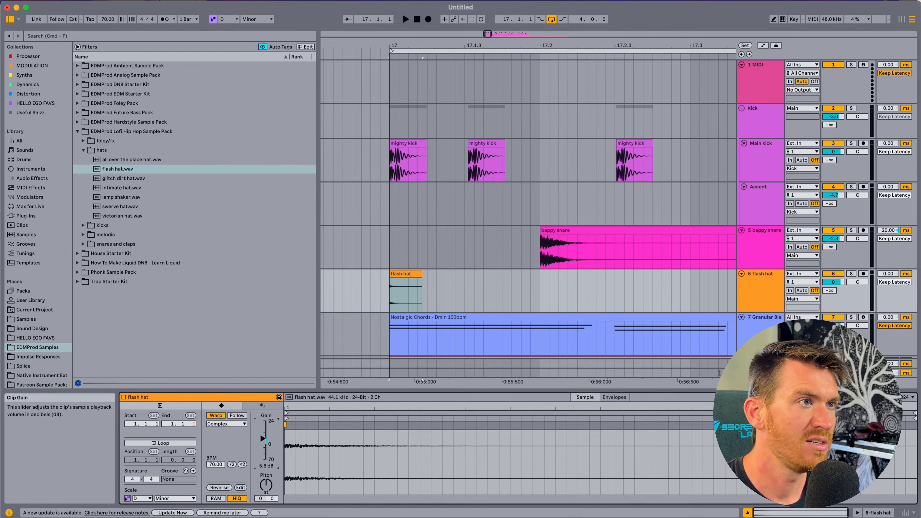
{"action": "left_click_drag", "start_coordinate": [263, 439], "coordinate": [259, 429]}
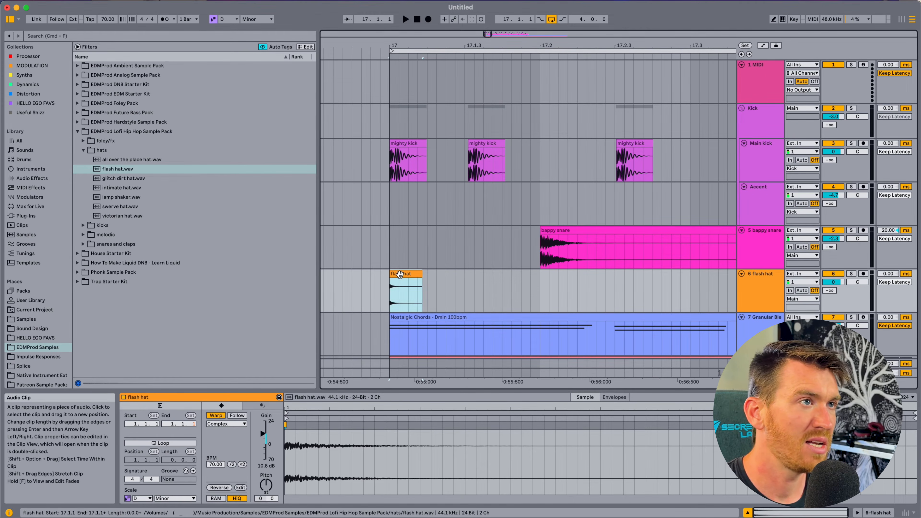
Duplicate the flash hat at eighth-note spacing from 17.1.1 to make six evenly spaced hits ending at 17.4.1
{"action": "left_click_drag", "start_coordinate": [471, 284], "coordinate": [464, 289]}
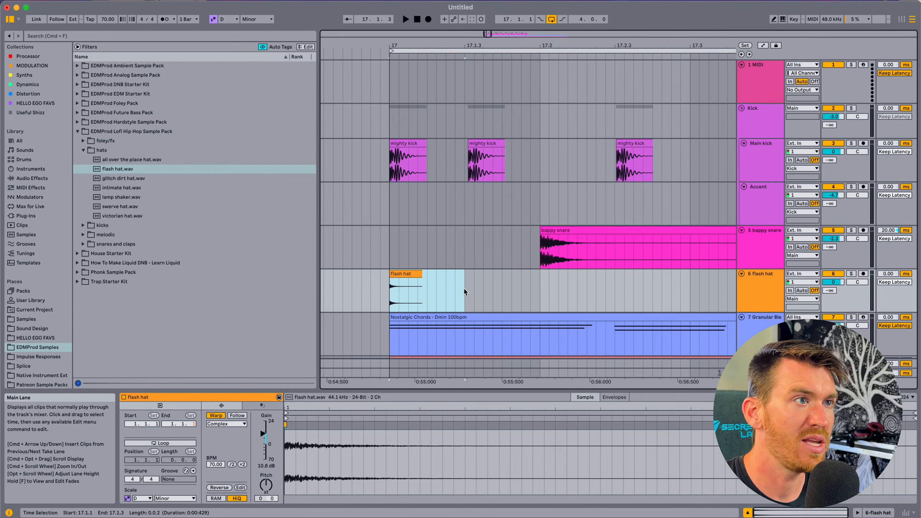
{"action": "key", "text": "super+d"}
{"action": "left_click", "coordinate": [411, 273], "text": "shift"}
{"action": "key", "text": "super+d"}
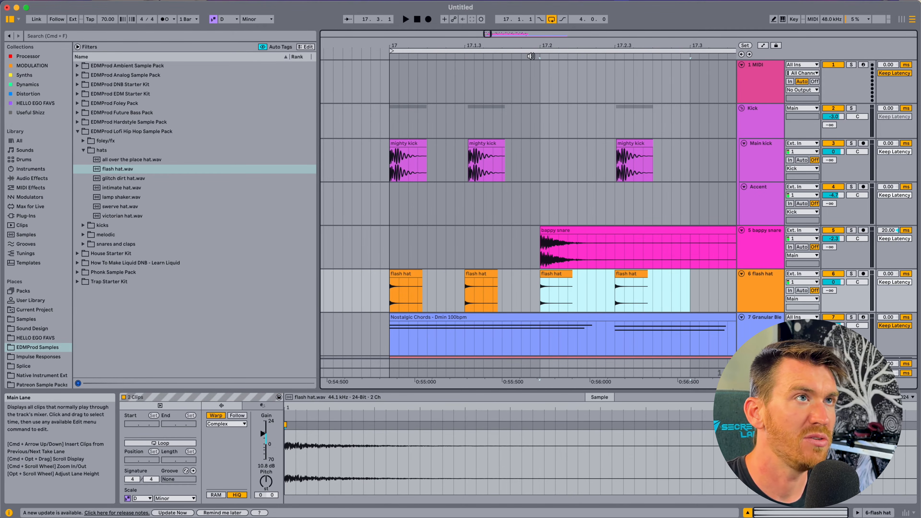
{"action": "left_click_drag", "start_coordinate": [524, 46], "coordinate": [524, 25]}
{"action": "key", "text": "super+d"}
Duplicate the block of six flash hats repeatedly to fill the four-bar loop up to 21.3.1, undoing surplus copies
{"action": "left_click", "coordinate": [480, 275], "text": "shift"}
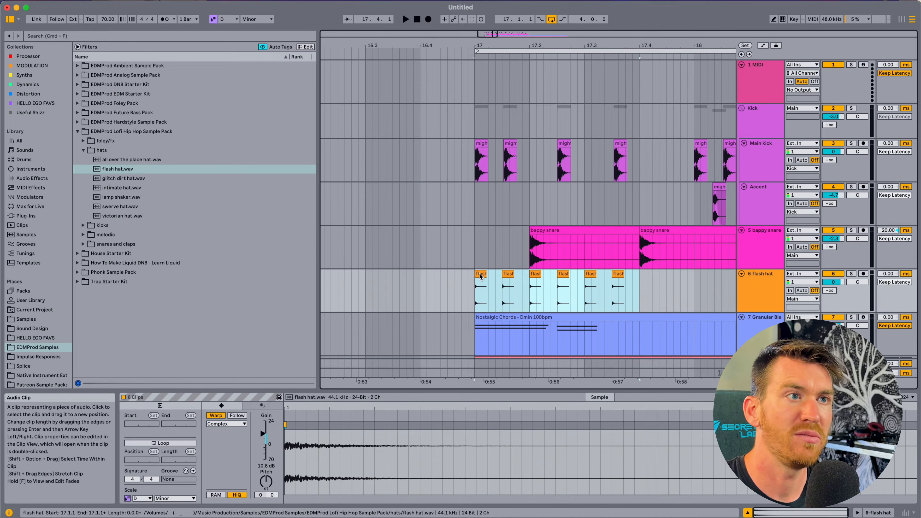
{"action": "key", "text": "super+d"}
{"action": "key", "text": "super+d"}
{"action": "key", "text": "super+d"}
{"action": "key", "text": "super+d"}
{"action": "key", "text": "super+d"}
{"action": "key", "text": "super+d"}
{"action": "key", "text": "super+z"}
{"action": "key", "text": "super+z"}
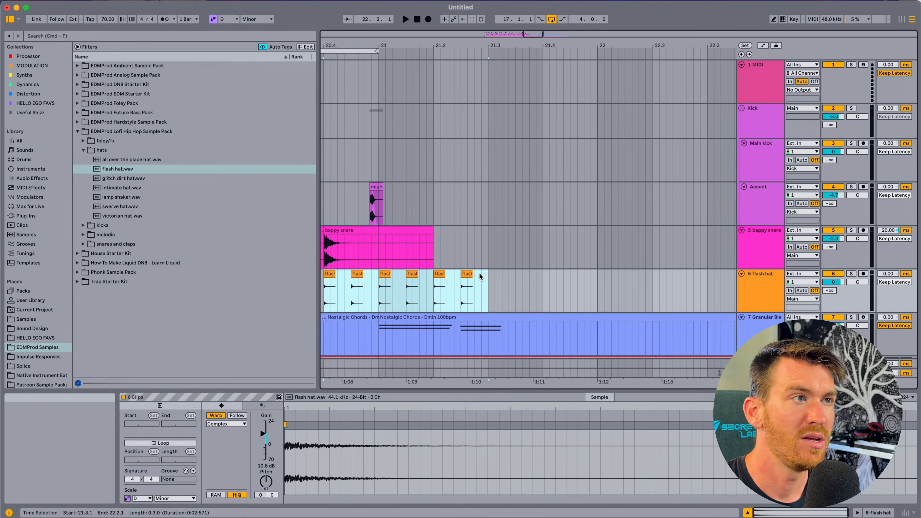
{"action": "key", "text": "super+d"}
{"action": "scroll", "coordinate": [479, 275], "scroll_direction": "left", "scroll_amount": 15}
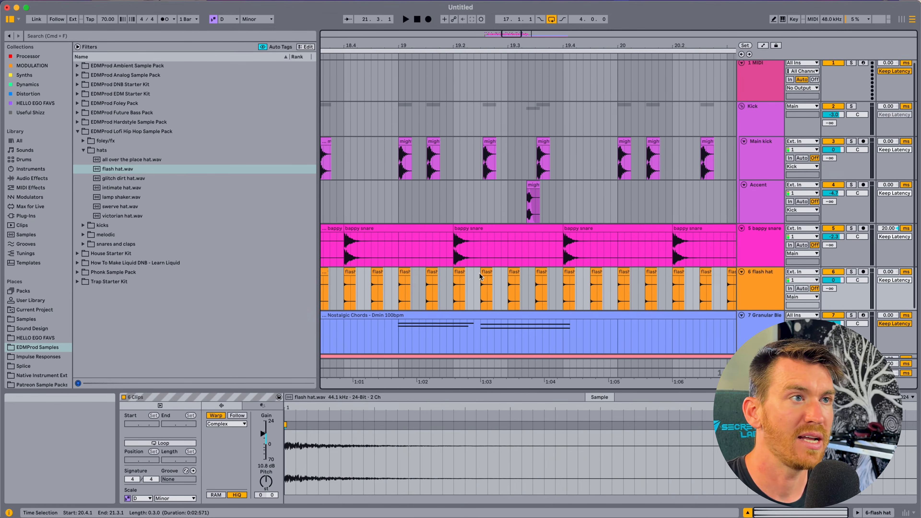
Set the flash hat track's delay to 20 ms
{"action": "scroll", "coordinate": [478, 274], "scroll_direction": "left", "scroll_amount": 7}
{"action": "left_click", "coordinate": [467, 275]}
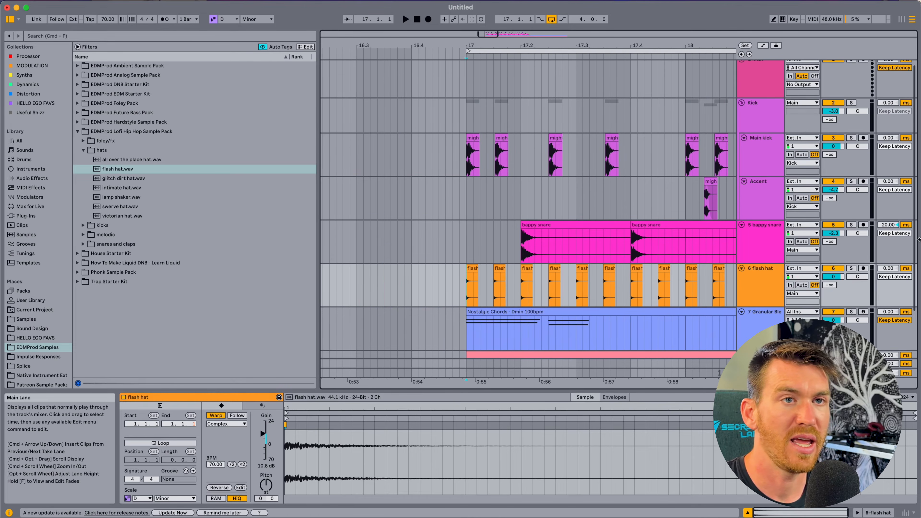
{"action": "left_click", "coordinate": [887, 270]}
{"action": "type", "text": "20"}
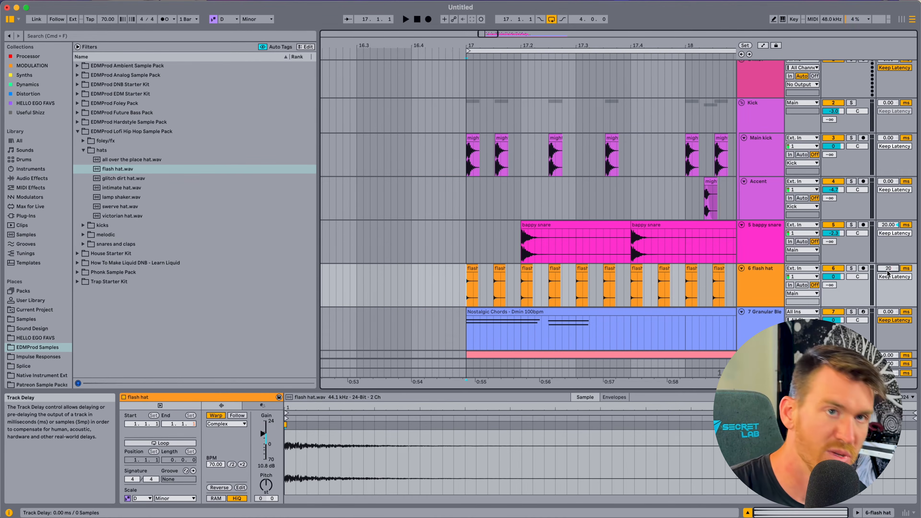
{"action": "left_click", "coordinate": [471, 270]}
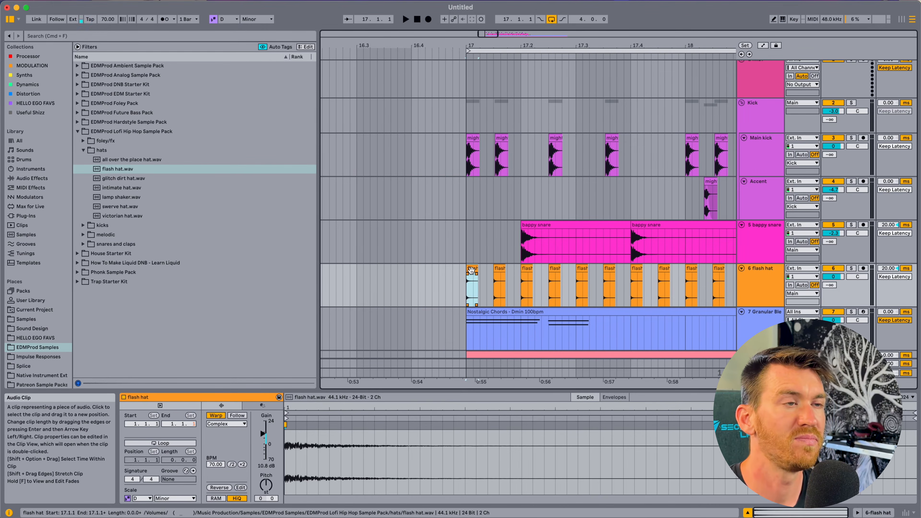
Play the loop from bar 17 and lower the flash hat track volume to -4.2 dB
{"action": "key", "text": "space"}
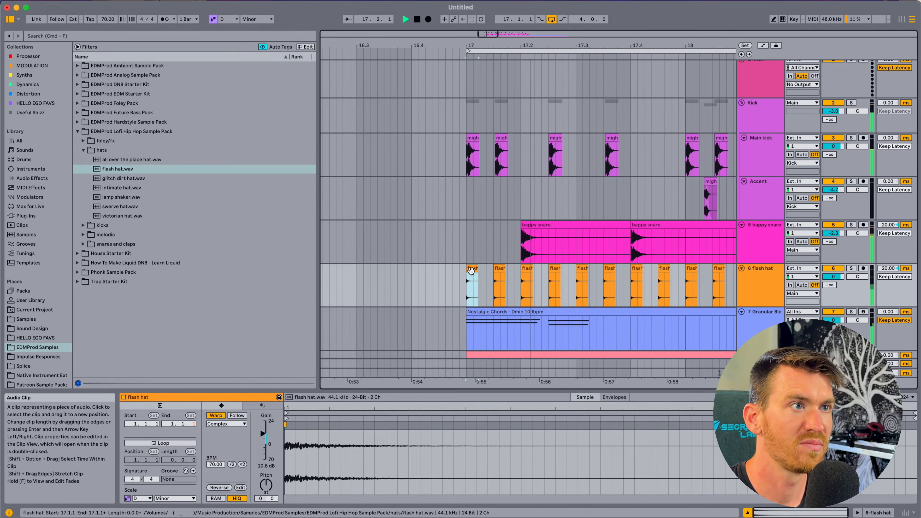
{"action": "scroll", "coordinate": [471, 272], "scroll_direction": "down", "scroll_amount": 1}
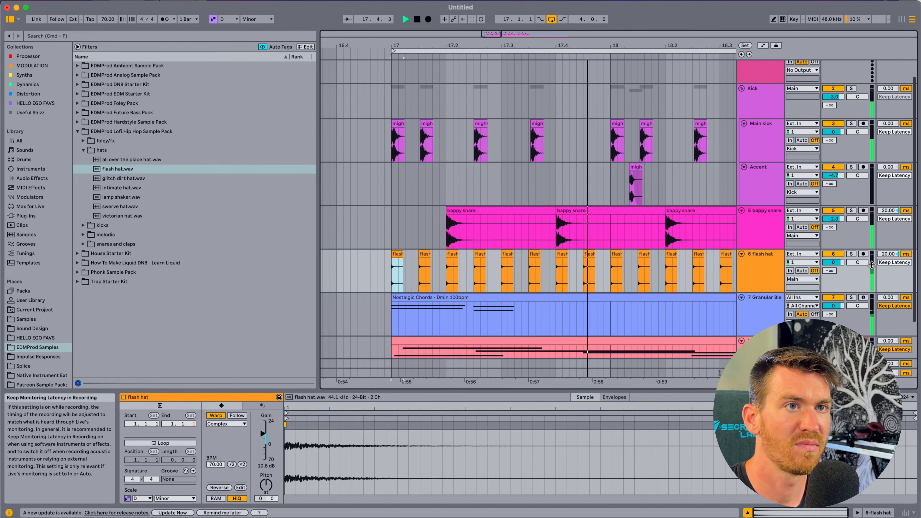
{"action": "left_click", "coordinate": [832, 262]}
{"action": "left_click_drag", "start_coordinate": [833, 262], "coordinate": [833, 271]}
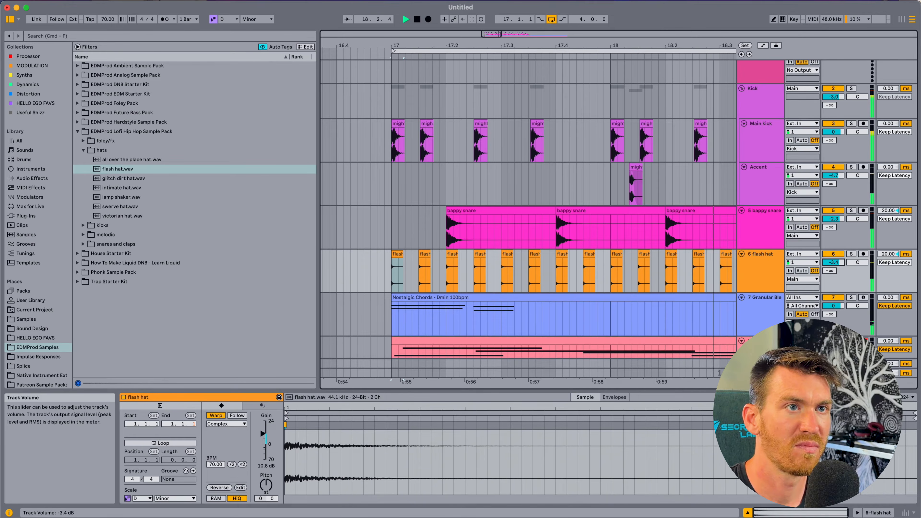
{"action": "key", "text": "space"}
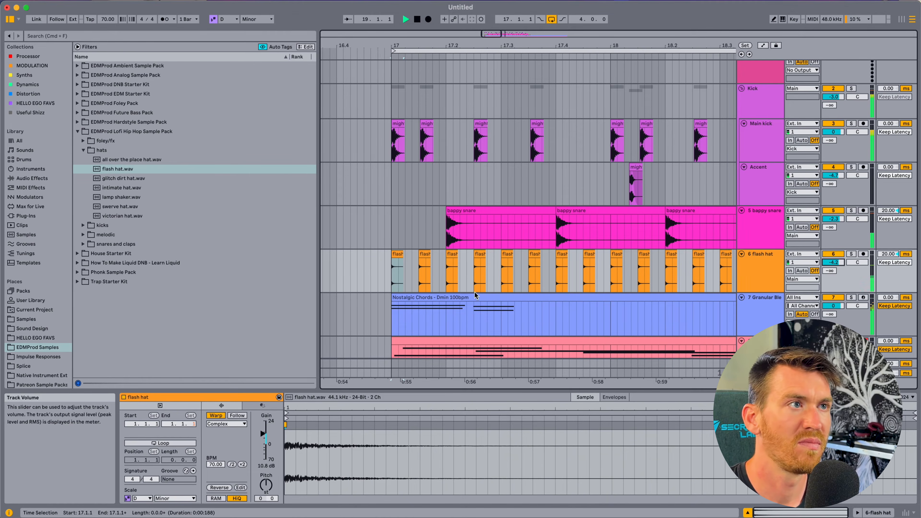
{"action": "left_click", "coordinate": [456, 286]}
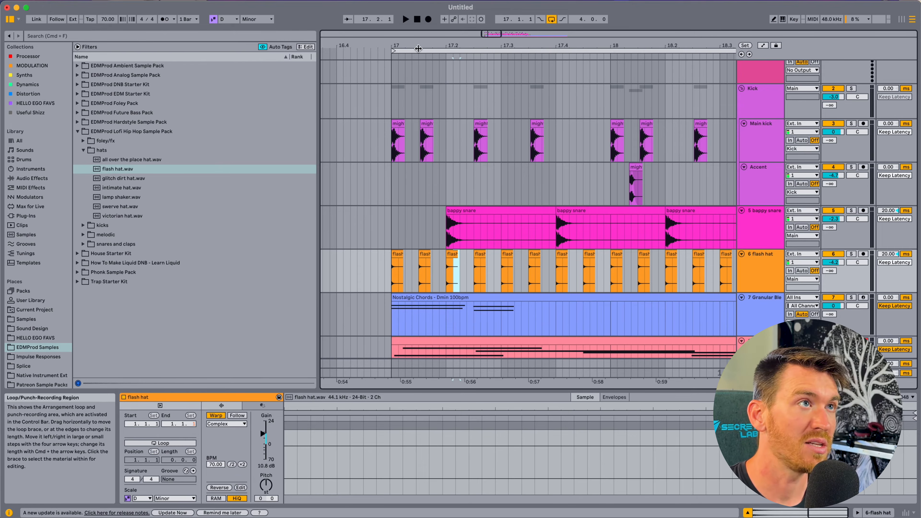
Shift the off-beat flash hat clips in bar 17 slightly later to match the swung kick timing
{"action": "left_click_drag", "start_coordinate": [418, 46], "coordinate": [483, 145]}
{"action": "left_click", "coordinate": [432, 148]}
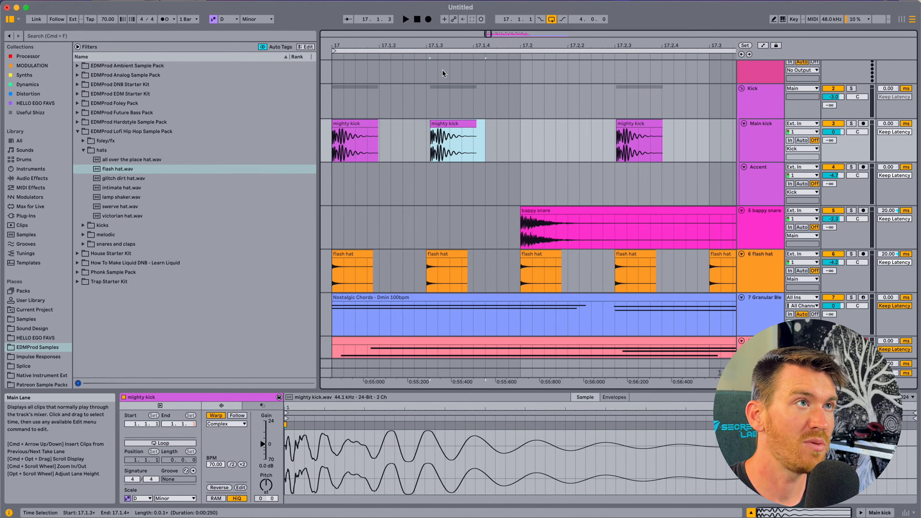
{"action": "left_click_drag", "start_coordinate": [431, 45], "coordinate": [431, 91]}
{"action": "left_click", "coordinate": [434, 229]}
{"action": "left_click_drag", "start_coordinate": [431, 255], "coordinate": [440, 262]}
{"action": "scroll", "coordinate": [440, 261], "scroll_direction": "right", "scroll_amount": 8}
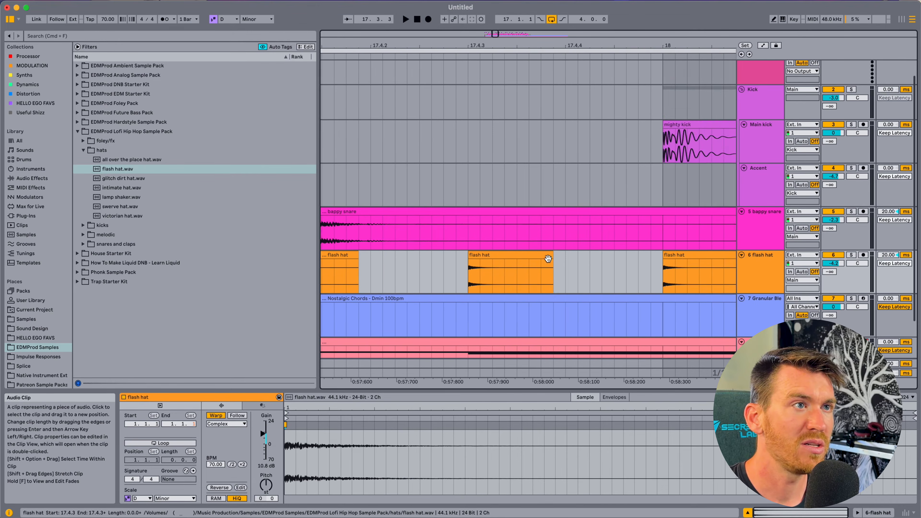
{"action": "scroll", "coordinate": [548, 258], "scroll_direction": "left", "scroll_amount": 3}
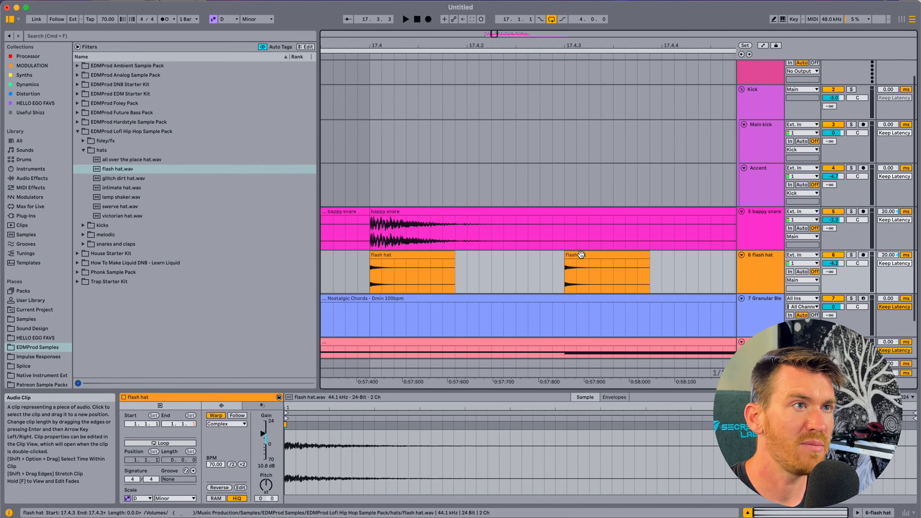
{"action": "left_click_drag", "start_coordinate": [583, 256], "coordinate": [594, 261]}
Shift the off-beat flash hat clips in bar 18 (18.1.3 to 18.4.3) slightly later to match the swung kicks
{"action": "scroll", "coordinate": [593, 259], "scroll_direction": "right", "scroll_amount": 7}
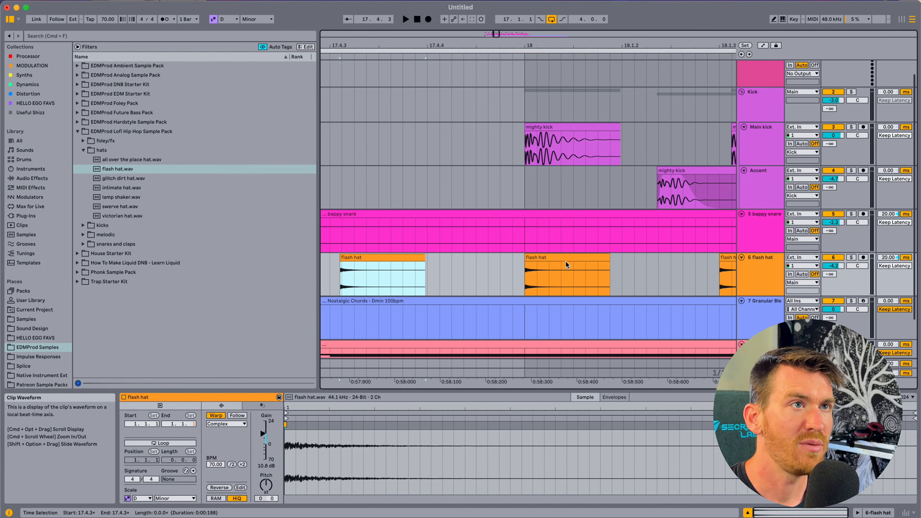
{"action": "scroll", "coordinate": [567, 263], "scroll_direction": "right", "scroll_amount": 5}
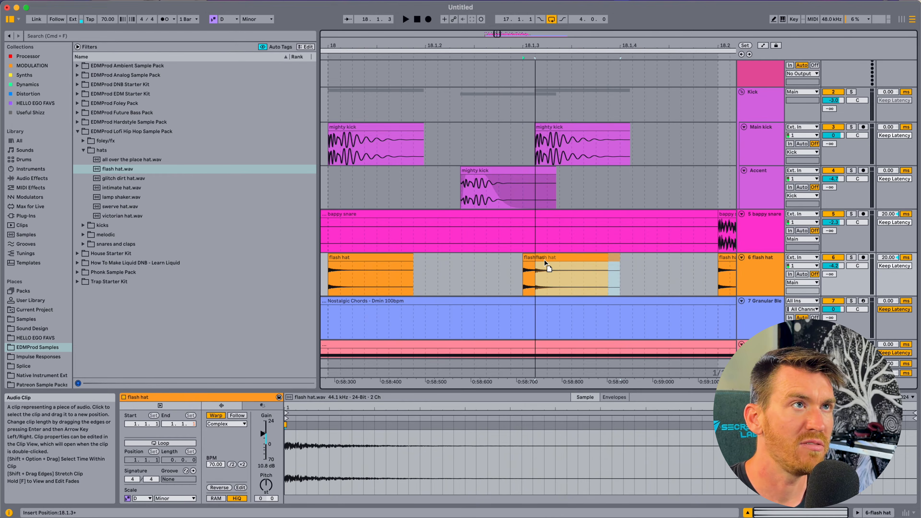
{"action": "left_click_drag", "start_coordinate": [544, 260], "coordinate": [545, 260]}
{"action": "scroll", "coordinate": [545, 261], "scroll_direction": "right", "scroll_amount": 10}
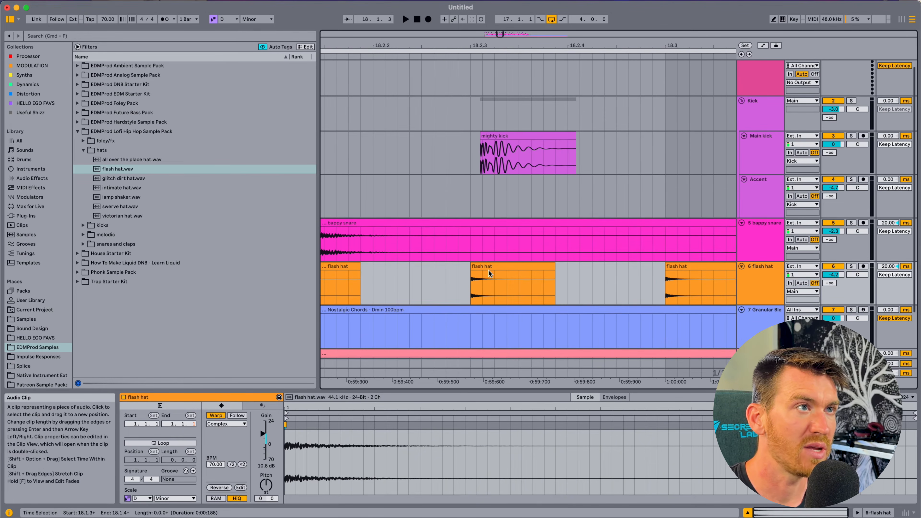
{"action": "left_click_drag", "start_coordinate": [489, 269], "coordinate": [511, 271]}
{"action": "key", "text": "super+z"}
{"action": "left_click", "coordinate": [491, 268]}
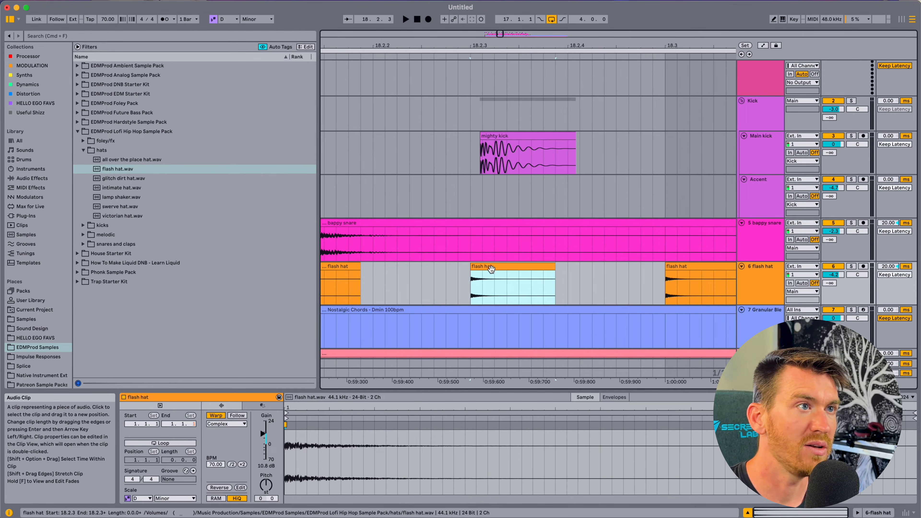
{"action": "scroll", "coordinate": [493, 270], "scroll_direction": "right", "scroll_amount": 8}
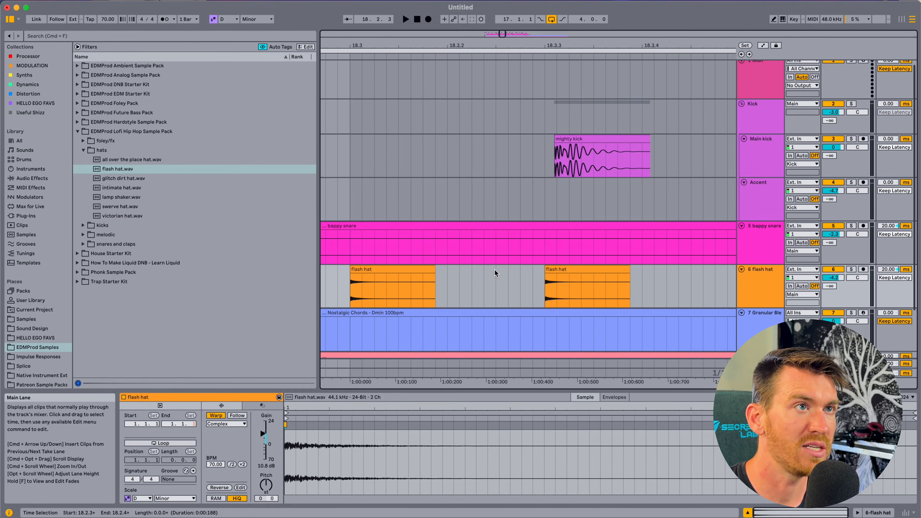
{"action": "scroll", "coordinate": [496, 273], "scroll_direction": "right", "scroll_amount": 5}
{"action": "mouse_move", "coordinate": [495, 272]}
{"action": "left_mouse_down"}
{"action": "mouse_move", "coordinate": [519, 274]}
{"action": "mouse_move", "coordinate": [505, 278]}
{"action": "left_mouse_up"}
{"action": "scroll", "coordinate": [505, 277], "scroll_direction": "right", "scroll_amount": 15}
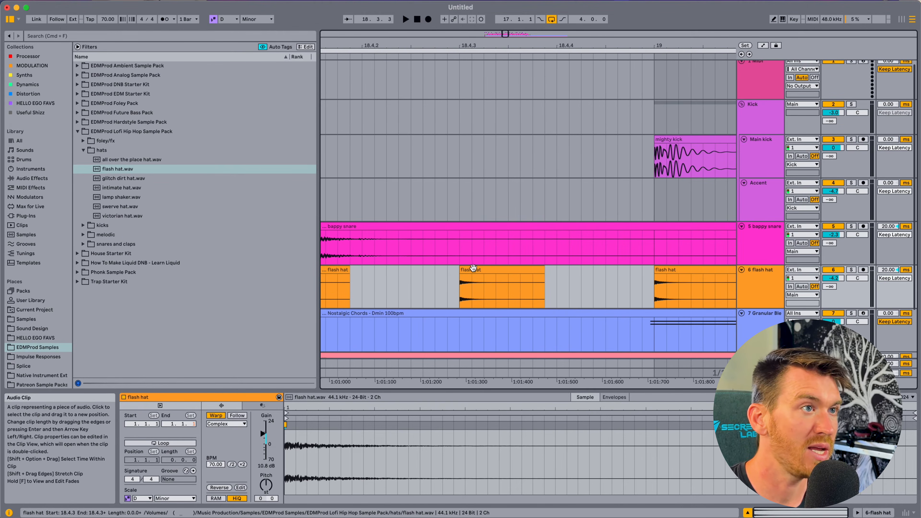
{"action": "left_click", "coordinate": [473, 269]}
Shift the off-beat flash hat clips in bar 19 slightly later to the same swung timing
{"action": "scroll", "coordinate": [473, 268], "scroll_direction": "right", "scroll_amount": 11}
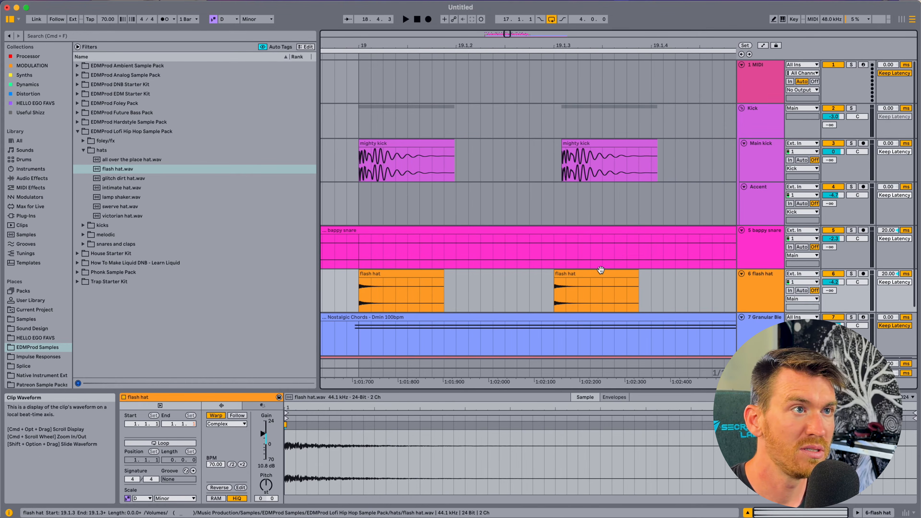
{"action": "scroll", "coordinate": [601, 270], "scroll_direction": "right", "scroll_amount": 14}
{"action": "left_click_drag", "start_coordinate": [461, 272], "coordinate": [524, 281]}
{"action": "scroll", "coordinate": [477, 281], "scroll_direction": "right", "scroll_amount": 10}
{"action": "scroll", "coordinate": [589, 279], "scroll_direction": "right", "scroll_amount": 10}
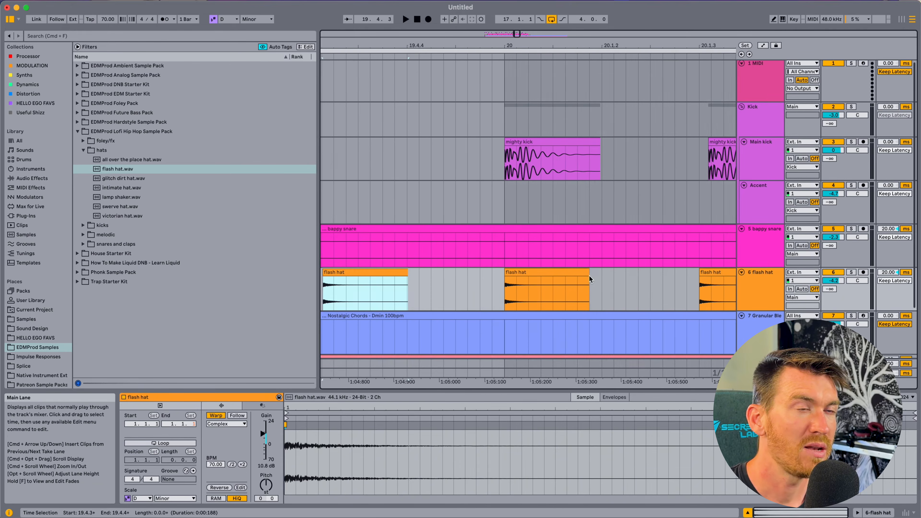
Shift the off-beat flash hat clips in bar 20, up to 20.4.3, slightly later in line with the swung kicks
{"action": "scroll", "coordinate": [589, 279], "scroll_direction": "right", "scroll_amount": 10}
{"action": "left_click_drag", "start_coordinate": [493, 274], "coordinate": [511, 279]}
{"action": "scroll", "coordinate": [511, 279], "scroll_direction": "right", "scroll_amount": 10}
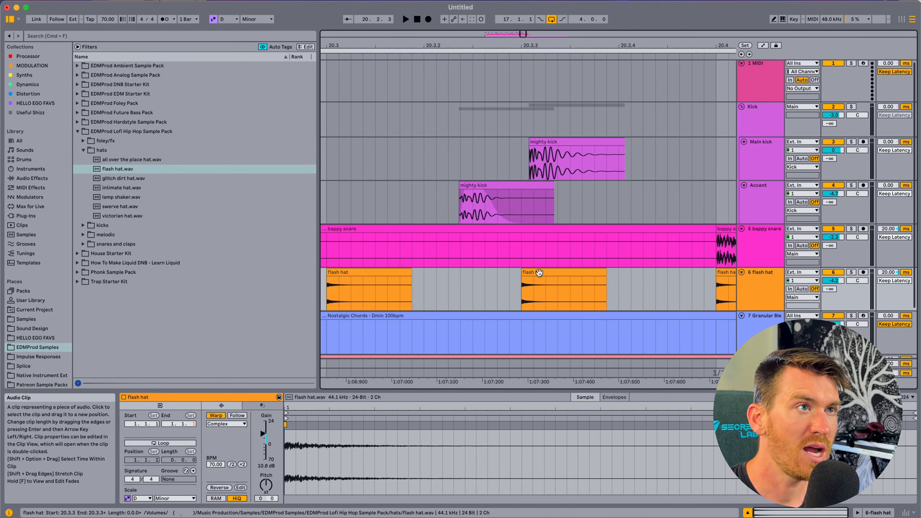
{"action": "left_click", "coordinate": [548, 277], "text": "shift"}
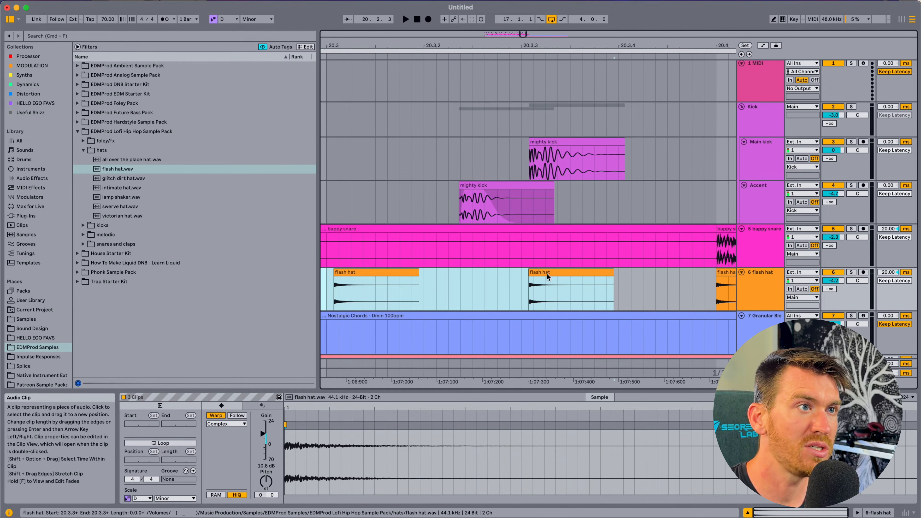
{"action": "left_click", "coordinate": [547, 277]}
{"action": "scroll", "coordinate": [547, 278], "scroll_direction": "right", "scroll_amount": 10}
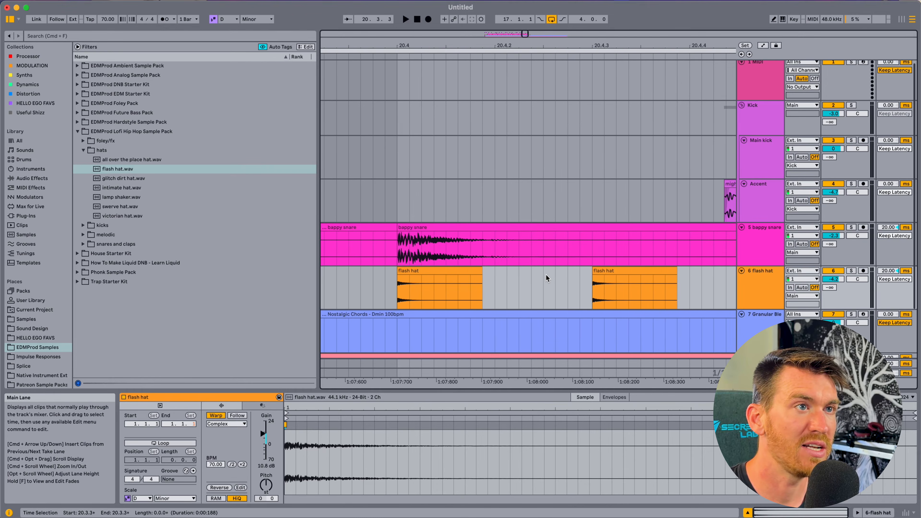
{"action": "scroll", "coordinate": [548, 278], "scroll_direction": "right", "scroll_amount": 10}
{"action": "left_click_drag", "start_coordinate": [518, 272], "coordinate": [531, 274]}
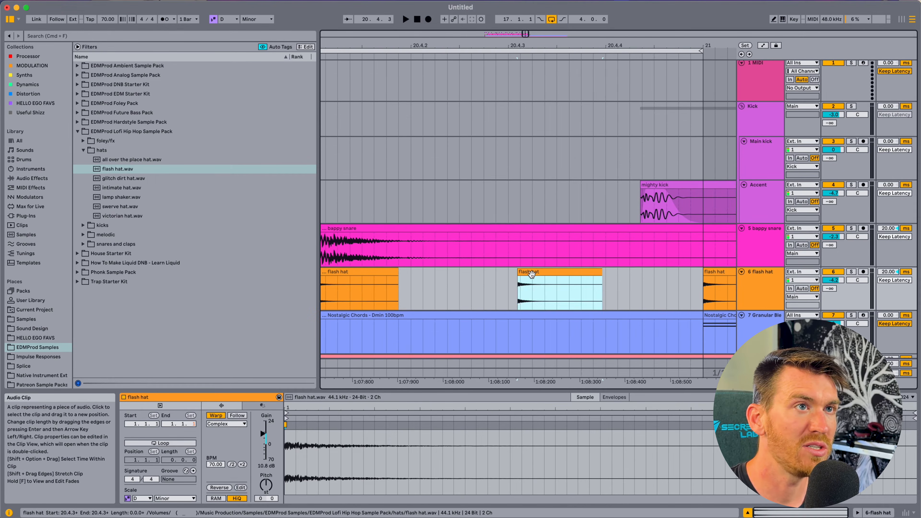
Delete the extra flash hat clips past the loop end, from 21.1.1 to 21.2.4
{"action": "scroll", "coordinate": [531, 274], "scroll_direction": "right", "scroll_amount": 10}
{"action": "left_click", "coordinate": [529, 276]}
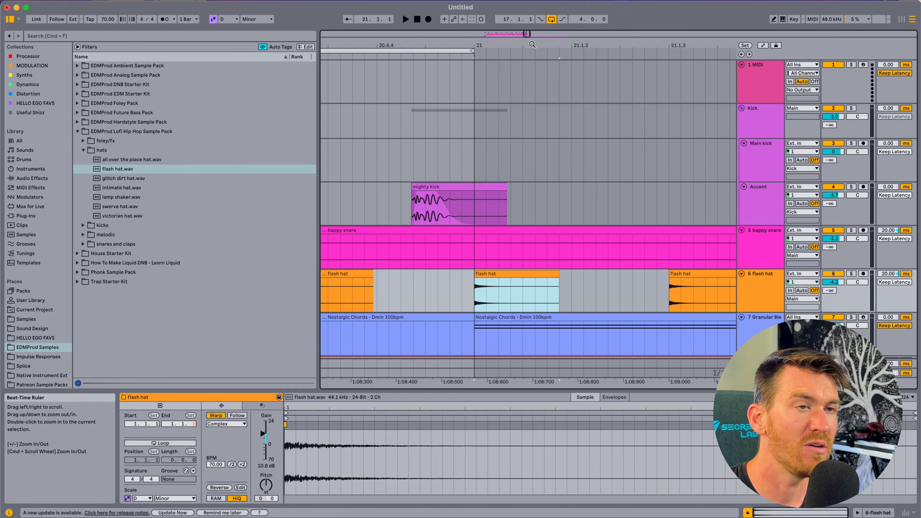
{"action": "left_click_drag", "start_coordinate": [532, 44], "coordinate": [532, 22]}
{"action": "left_click", "coordinate": [706, 284], "text": "shift"}
{"action": "key", "text": "Delete"}
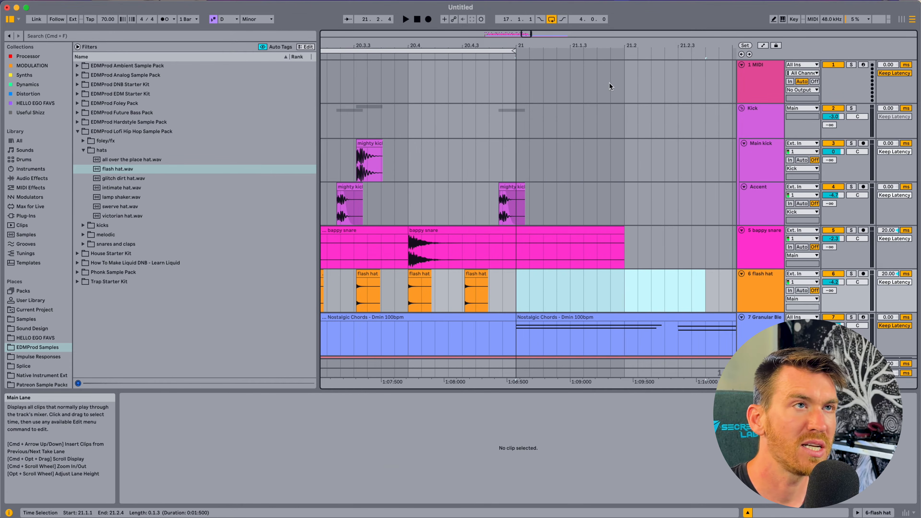
Play the drum loop from 17.1.1 to check the swung hi-hat groove against the kicks and snare
{"action": "left_click_drag", "start_coordinate": [579, 45], "coordinate": [579, 22]}
{"action": "scroll", "coordinate": [580, 175], "scroll_direction": "left", "scroll_amount": 10}
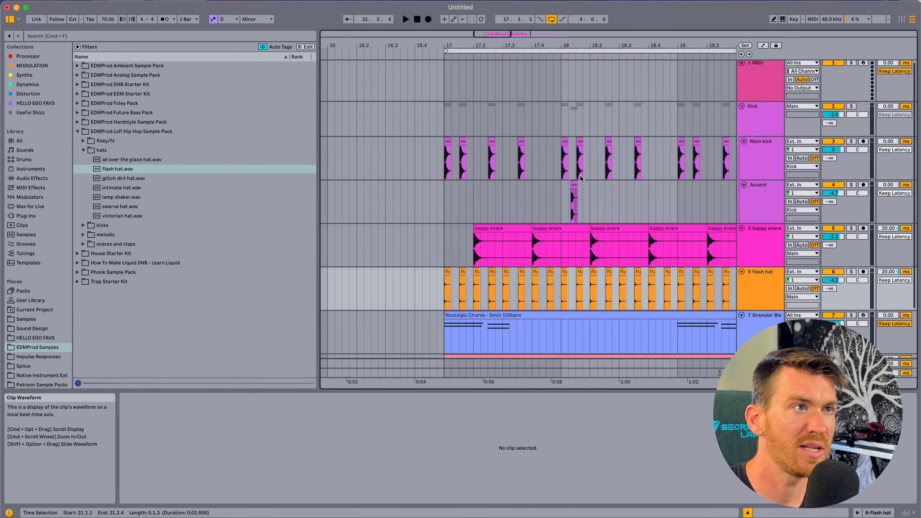
{"action": "left_click", "coordinate": [444, 210]}
{"action": "key", "text": "space"}
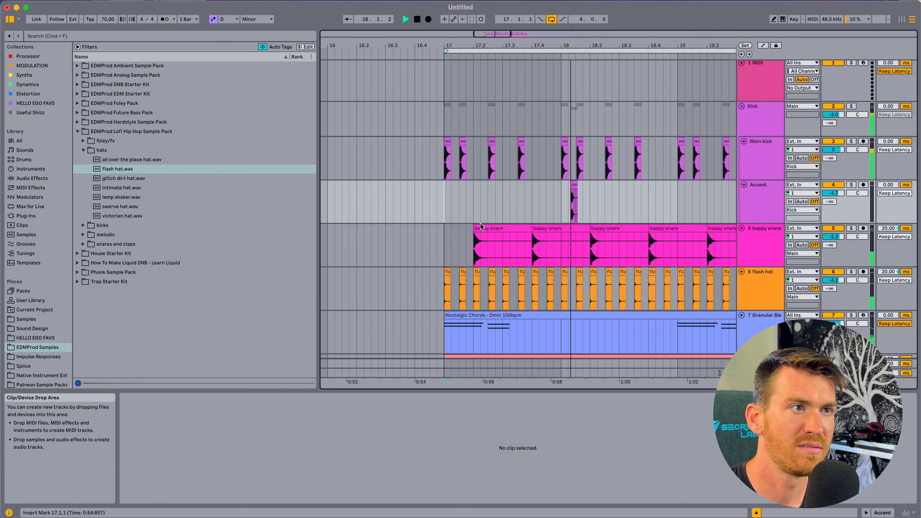
{"action": "scroll", "coordinate": [597, 231], "scroll_direction": "right", "scroll_amount": 1}
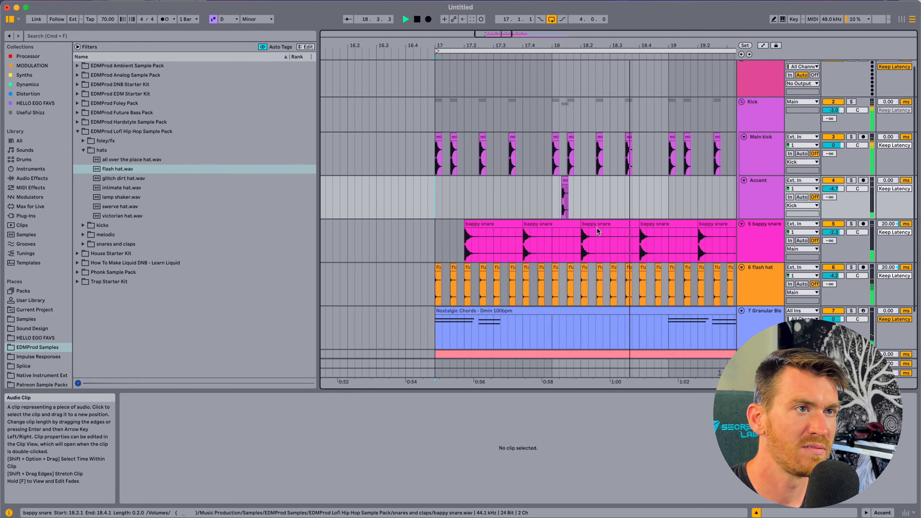
{"action": "scroll", "coordinate": [597, 227], "scroll_direction": "right", "scroll_amount": 3}
{"action": "scroll", "coordinate": [596, 227], "scroll_direction": "down", "scroll_amount": 2}
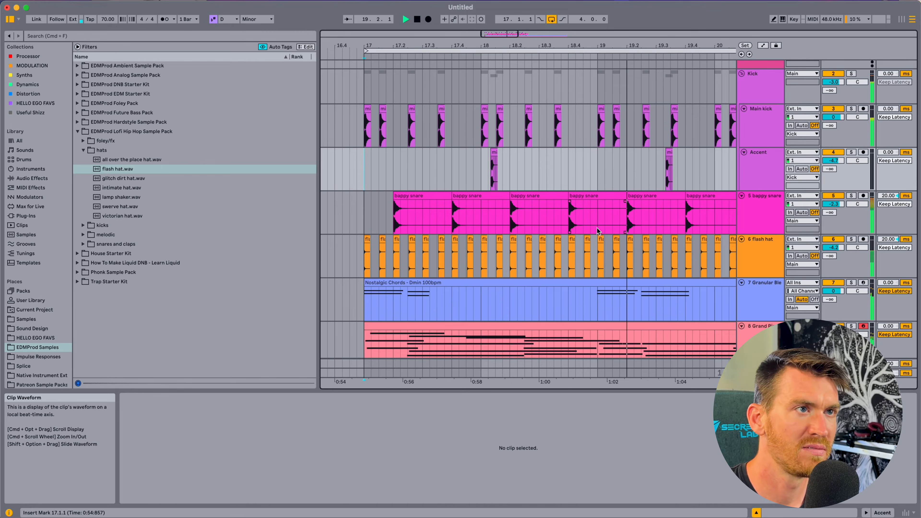
{"action": "key", "text": "space"}
Add two shortened flash hat clips between 18.4.3 and bar 19 and play back the fill
{"action": "left_click_drag", "start_coordinate": [594, 42], "coordinate": [620, 242]}
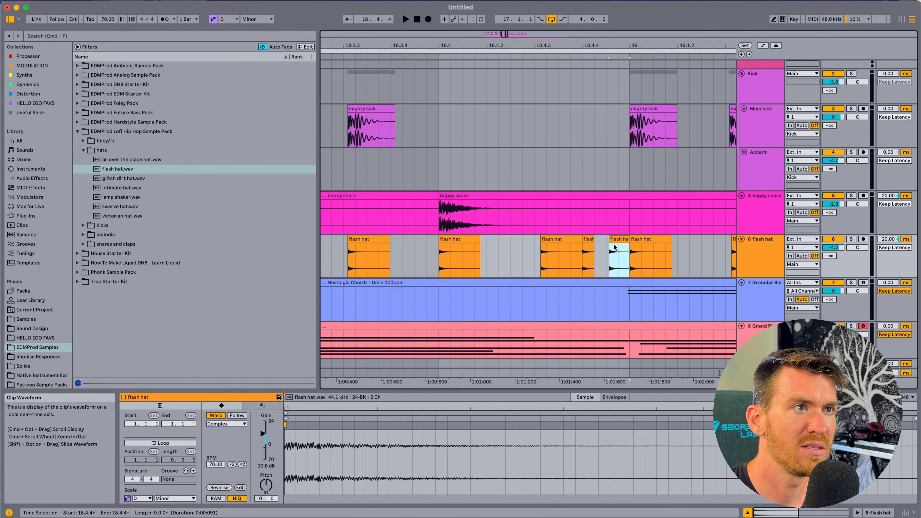
{"action": "left_click", "coordinate": [550, 240]}
{"action": "key", "text": "space"}
{"action": "key", "text": "space"}
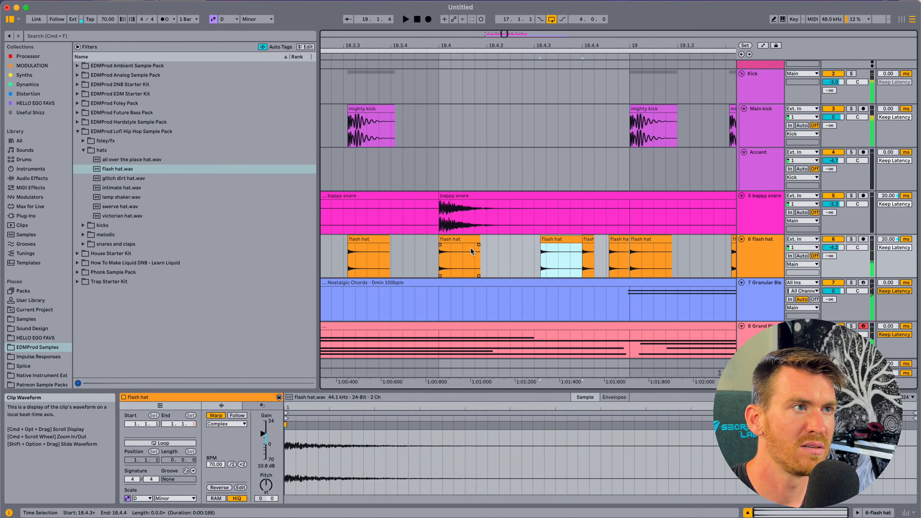
Play from the 18.4 hat and nudge the first short flash hat clip slightly later
{"action": "left_click", "coordinate": [465, 240]}
{"action": "key", "text": "space"}
{"action": "left_click_drag", "start_coordinate": [536, 248], "coordinate": [595, 241]}
{"action": "key", "text": "space"}
Delete the short flash hat clip just before bar 19 and play again from 18.4.1
{"action": "left_click", "coordinate": [619, 239]}
{"action": "key", "text": "Delete"}
{"action": "left_click", "coordinate": [447, 259]}
{"action": "key", "text": "space"}
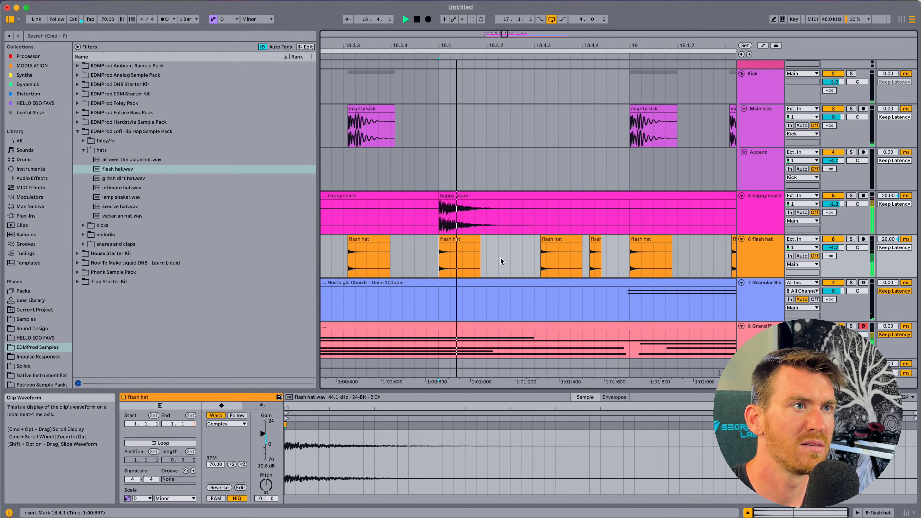
{"action": "left_click", "coordinate": [632, 282]}
Nudge the remaining short flash hat clip slightly earlier and play the fill from 18.4.3
{"action": "left_click", "coordinate": [594, 240]}
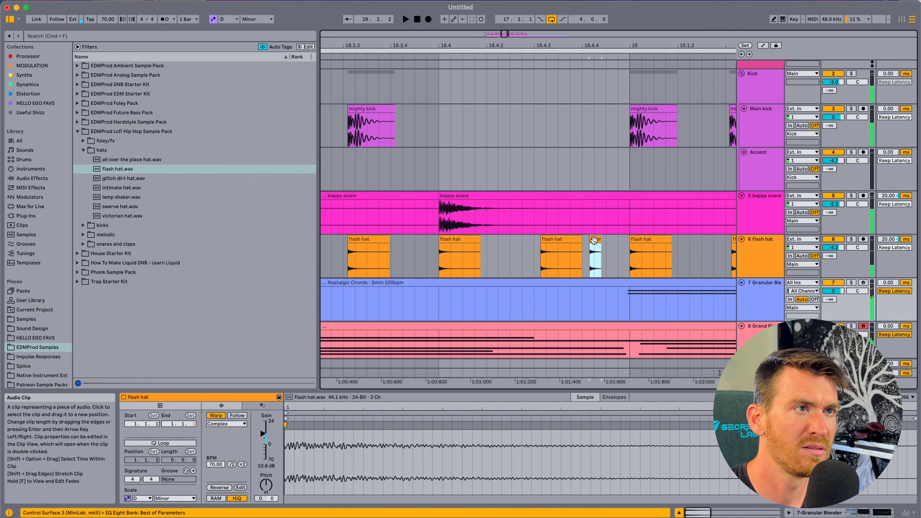
{"action": "key", "text": "space"}
{"action": "left_click_drag", "start_coordinate": [592, 241], "coordinate": [588, 241]}
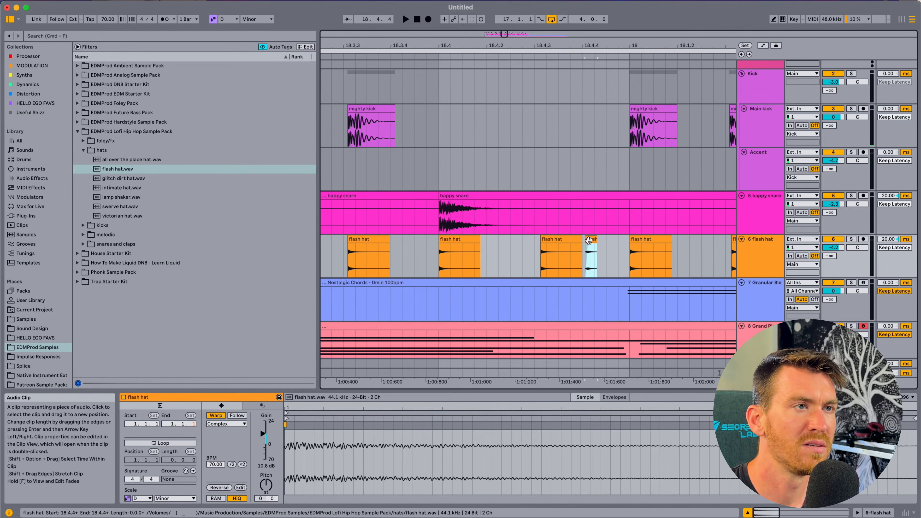
{"action": "left_click", "coordinate": [562, 255]}
{"action": "key", "text": "space"}
{"action": "key", "text": "space"}
{"action": "left_click", "coordinate": [589, 245]}
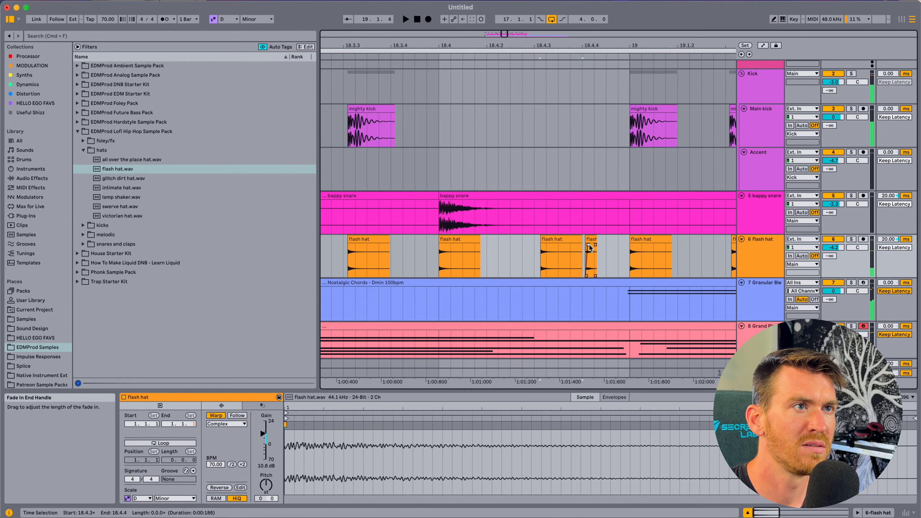
Play the hat fill from 18.4.3 and again from 18.4.1
{"action": "left_click", "coordinate": [560, 239]}
{"action": "key", "text": "space"}
{"action": "key", "text": "space"}
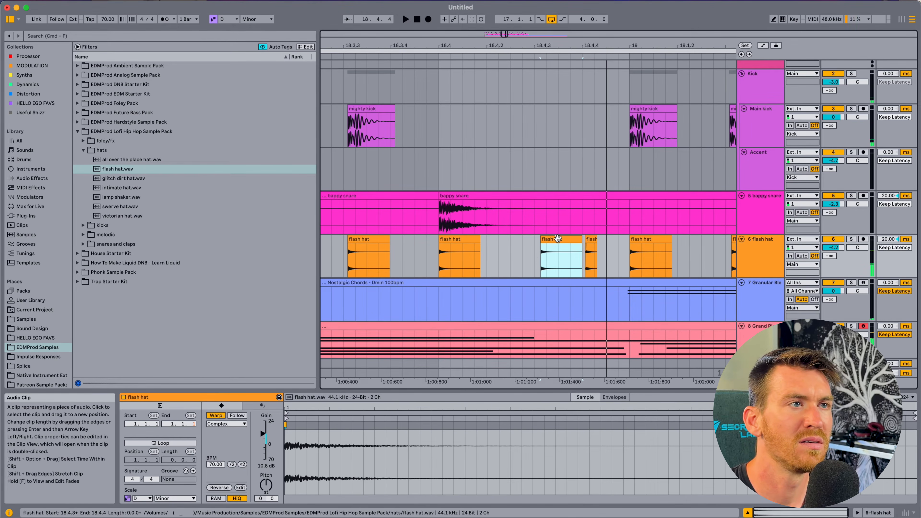
{"action": "left_click", "coordinate": [446, 240]}
{"action": "key", "text": "space"}
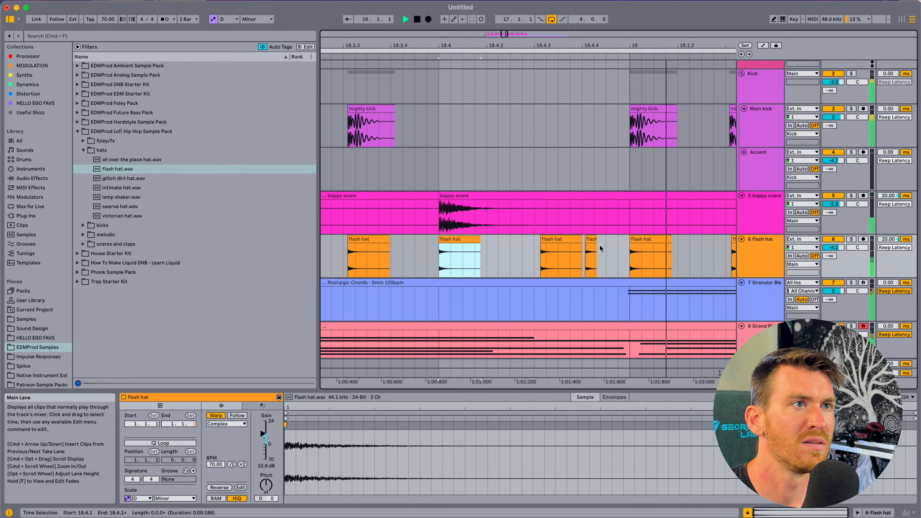
Move the short flash hat clip later, close to bar 19, and play the fill from 18.4.1
{"action": "key", "text": "space"}
{"action": "left_click", "coordinate": [591, 240]}
{"action": "left_click_drag", "start_coordinate": [589, 240], "coordinate": [613, 240]}
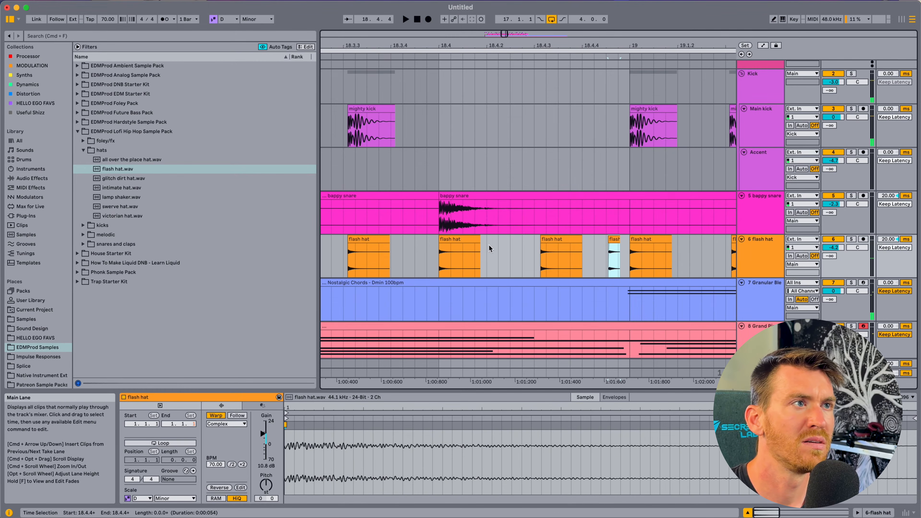
{"action": "left_click", "coordinate": [438, 258]}
{"action": "key", "text": "space"}
{"action": "key", "text": "space"}
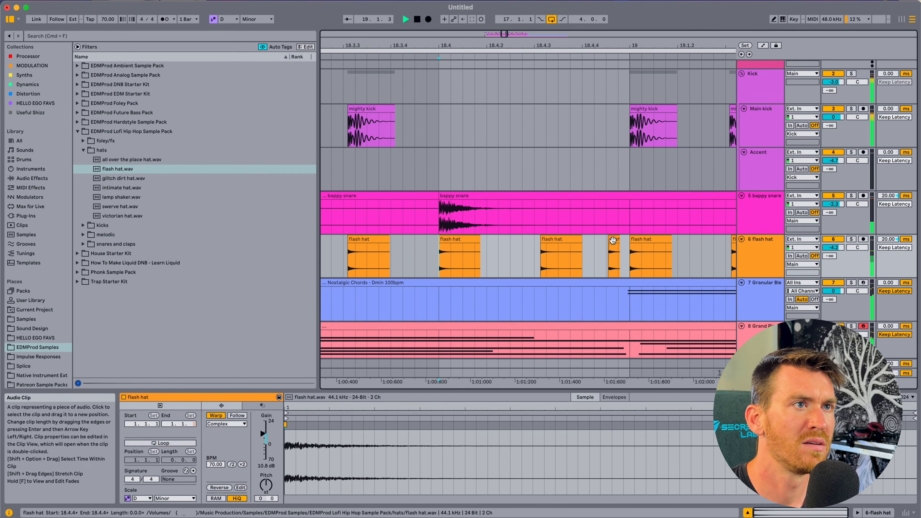
Nudge the short flash hat clip slightly earlier, away from bar 19, and replay from 18.4.1
{"action": "left_click", "coordinate": [604, 244]}
{"action": "left_click", "coordinate": [438, 256]}
{"action": "key", "text": "space"}
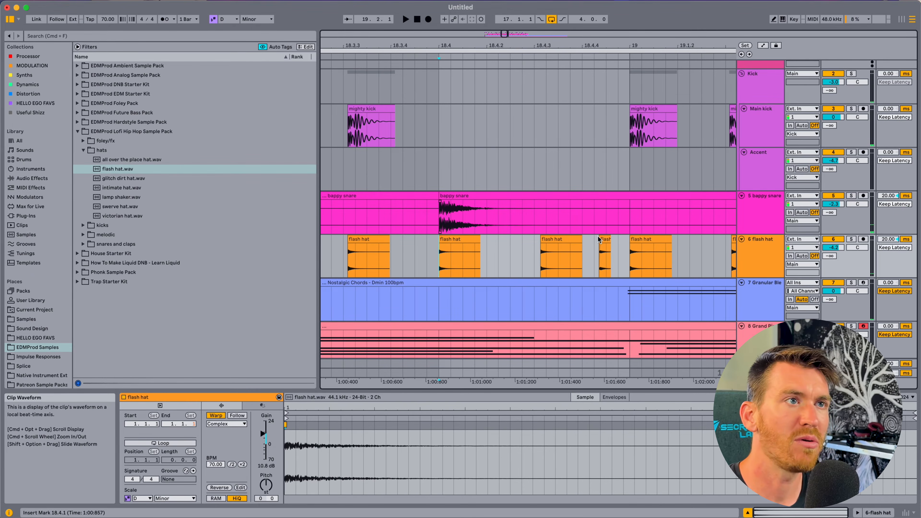
Undo the accidental clip change and play the groove with its hat fill from 18.3.1
{"action": "left_click_drag", "start_coordinate": [569, 381], "coordinate": [569, 381]}
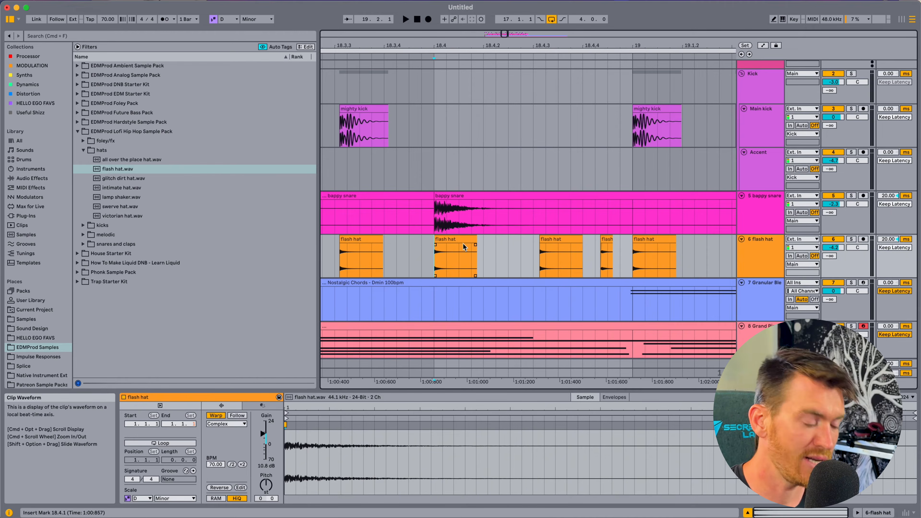
{"action": "left_click_drag", "start_coordinate": [464, 247], "coordinate": [466, 251]}
{"action": "key", "text": "super+z"}
{"action": "left_click", "coordinate": [561, 240]}
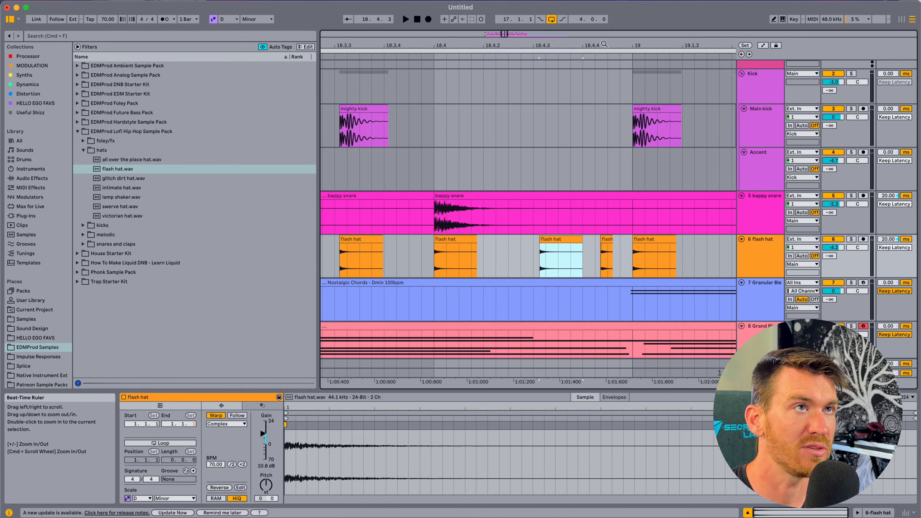
{"action": "left_click_drag", "start_coordinate": [603, 62], "coordinate": [603, 57]}
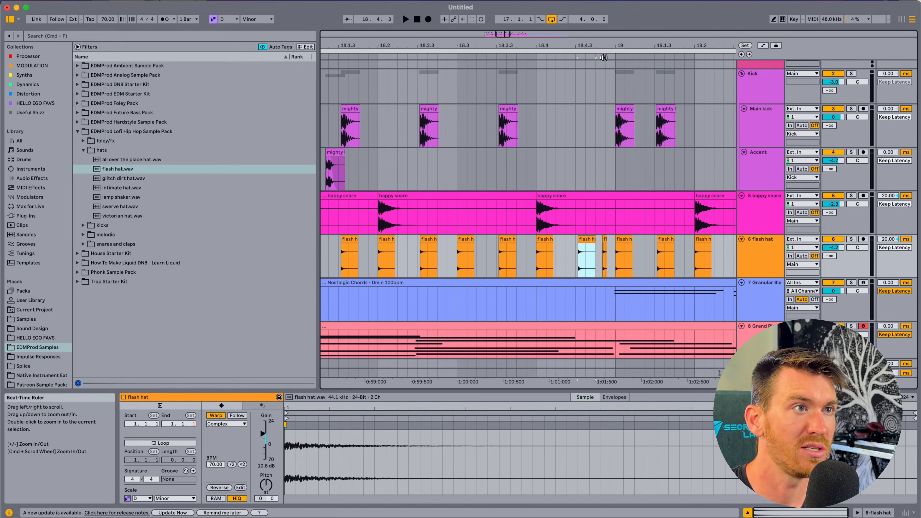
{"action": "left_click", "coordinate": [456, 262]}
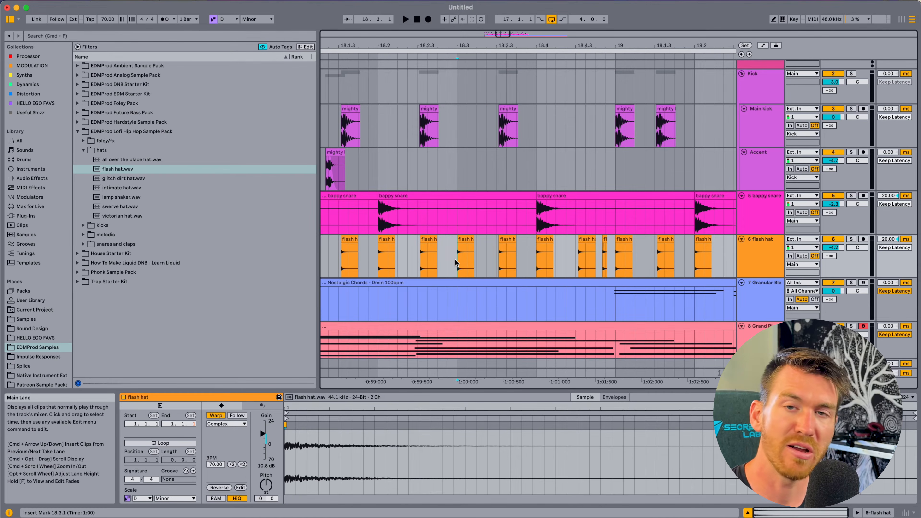
{"action": "key", "text": "space"}
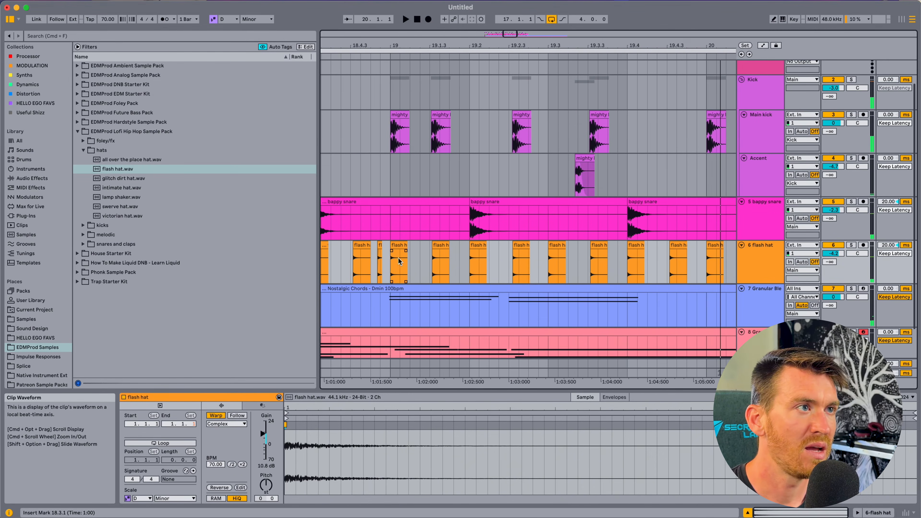
Copy the short flash hat fill from 18.4.4 to just before bar 20 and play from 19.4.3
{"action": "left_click_drag", "start_coordinate": [397, 261], "coordinate": [374, 262]}
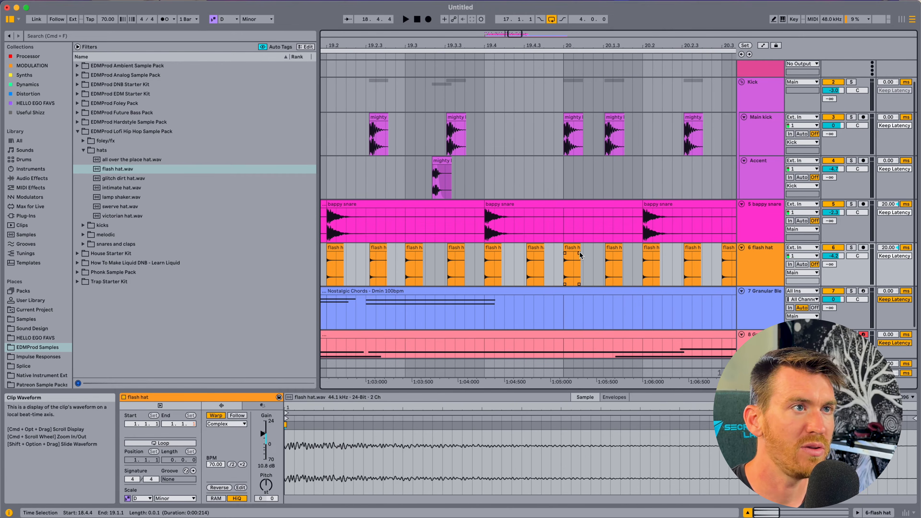
{"action": "key", "text": "super+v"}
{"action": "left_click", "coordinate": [520, 267]}
{"action": "key", "text": "space"}
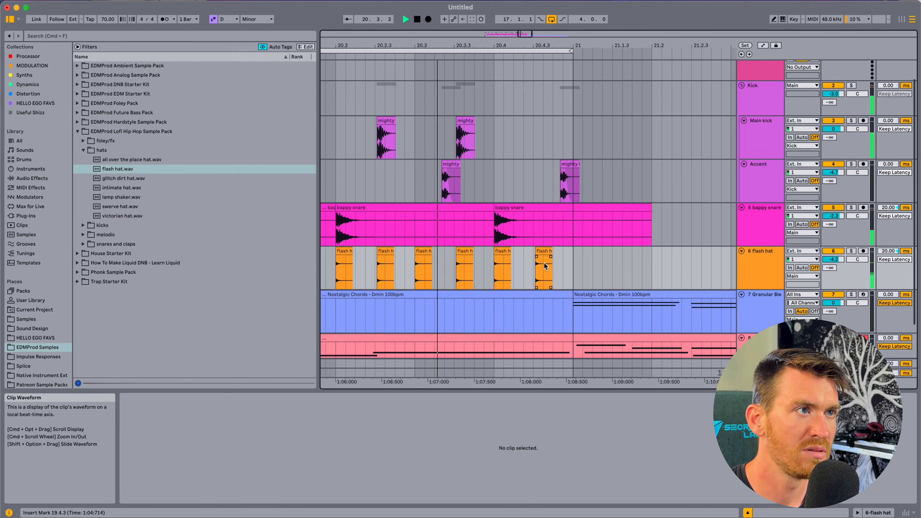
Paste a short flash hat clip between the 20.3.1 and 20.3.3 hats and play from 20.3.1
{"action": "key", "text": "space"}
{"action": "left_click", "coordinate": [434, 266]}
{"action": "key", "text": "super+v"}
{"action": "left_click", "coordinate": [410, 266]}
{"action": "key", "text": "space"}
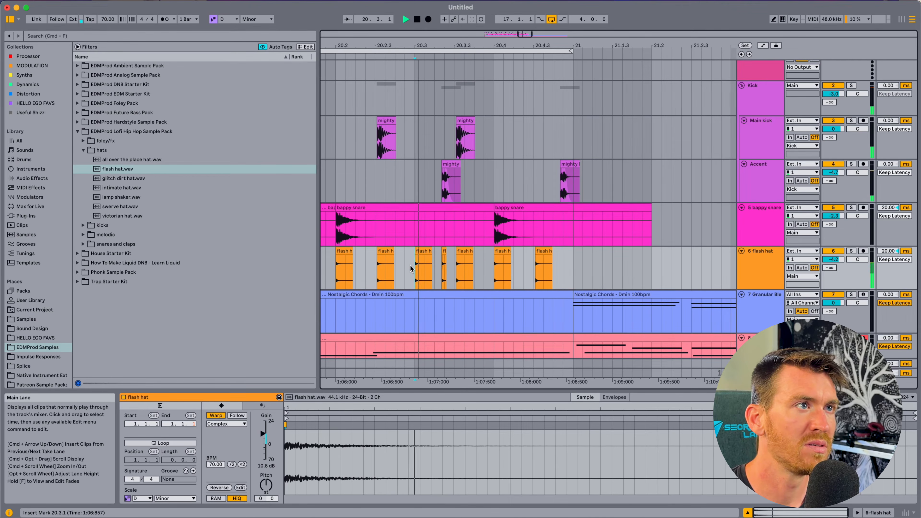
{"action": "key", "text": "space"}
Paste the short flash hat clip at 20.4.4, just before bar 21, and stop playback
{"action": "left_click", "coordinate": [555, 270]}
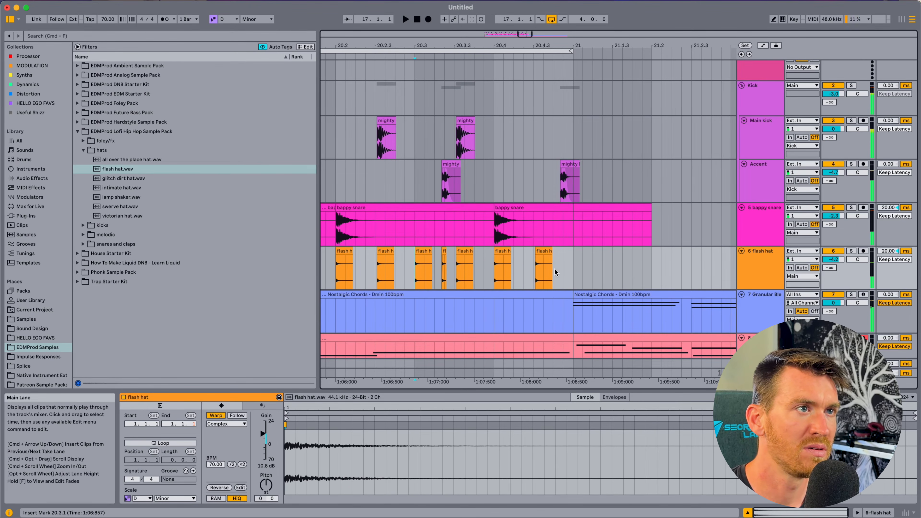
{"action": "key", "text": "super+v"}
{"action": "key", "text": "space"}
Play the groove from 17.1.1 and add a short flash hat clip just before bar 18
{"action": "scroll", "coordinate": [553, 272], "scroll_direction": "left", "scroll_amount": 10}
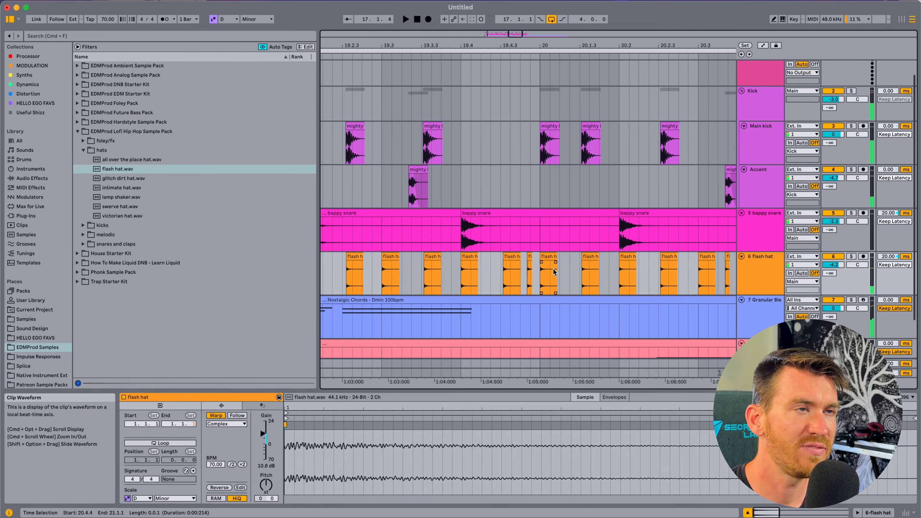
{"action": "scroll", "coordinate": [554, 272], "scroll_direction": "right", "scroll_amount": 3}
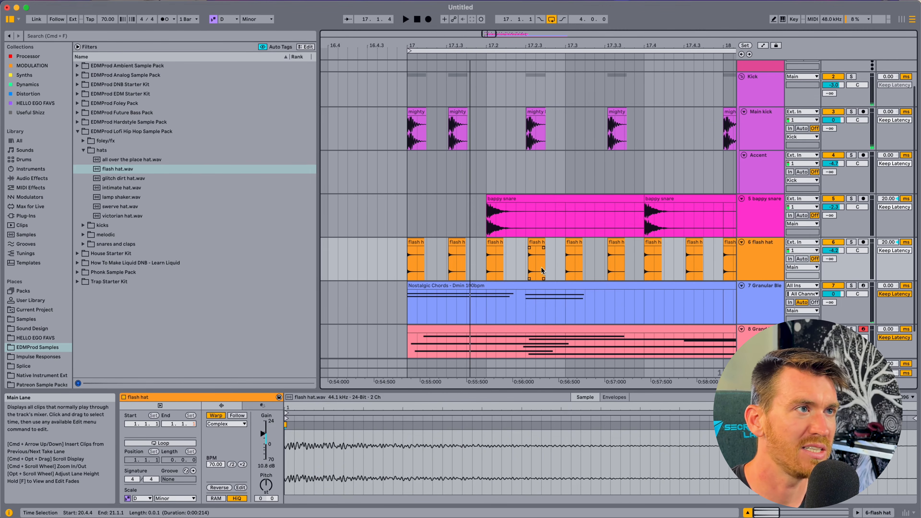
{"action": "left_click", "coordinate": [409, 260]}
{"action": "key", "text": "space"}
{"action": "scroll", "coordinate": [559, 257], "scroll_direction": "right", "scroll_amount": 3}
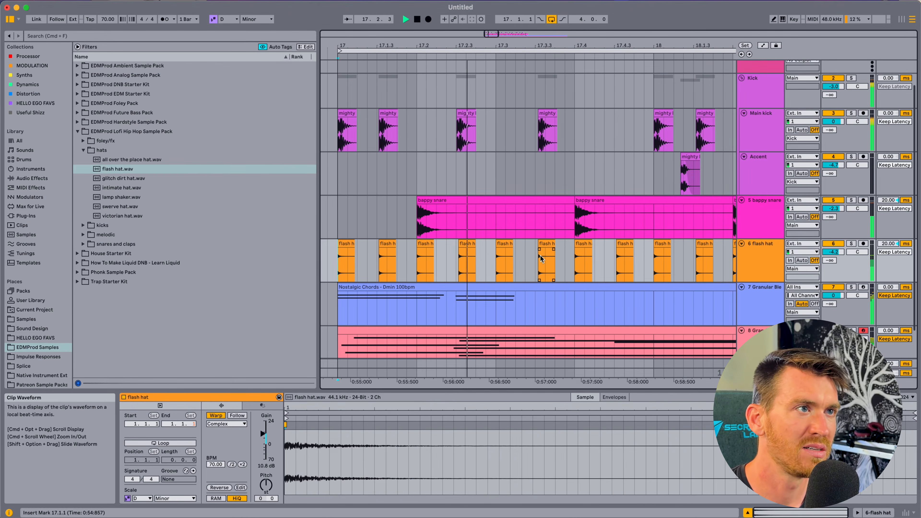
{"action": "scroll", "coordinate": [541, 258], "scroll_direction": "right", "scroll_amount": 6}
{"action": "left_click", "coordinate": [490, 261]}
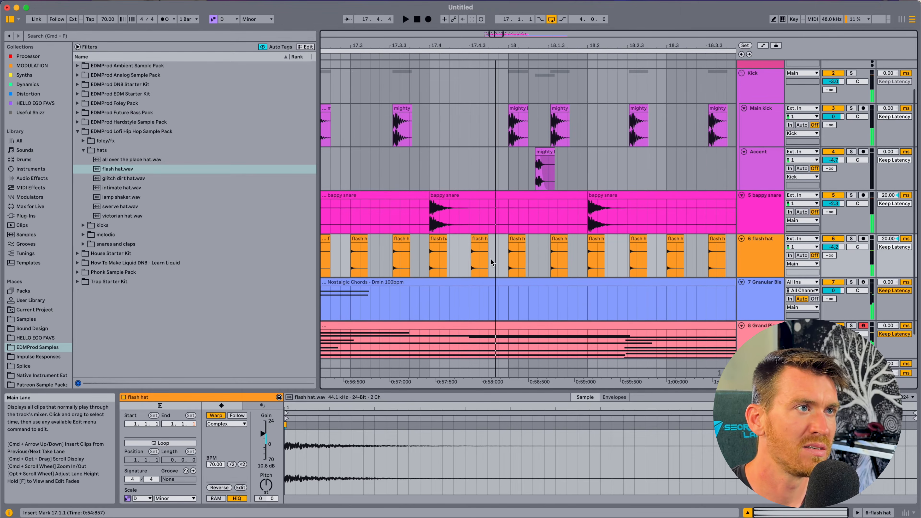
{"action": "left_click", "coordinate": [471, 262]}
{"action": "scroll", "coordinate": [475, 261], "scroll_direction": "right", "scroll_amount": 4}
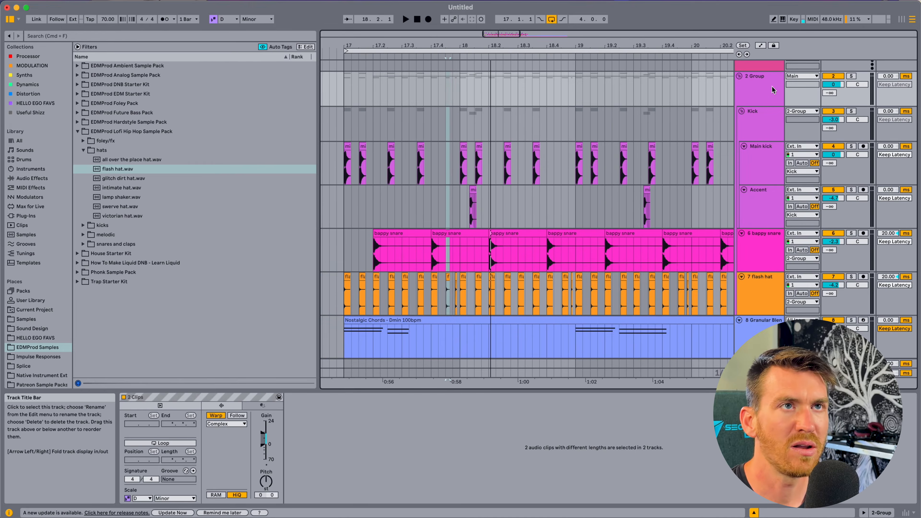
Rename the group track containing the kick, snare and hat tracks as Drums
{"action": "left_click", "coordinate": [764, 84]}
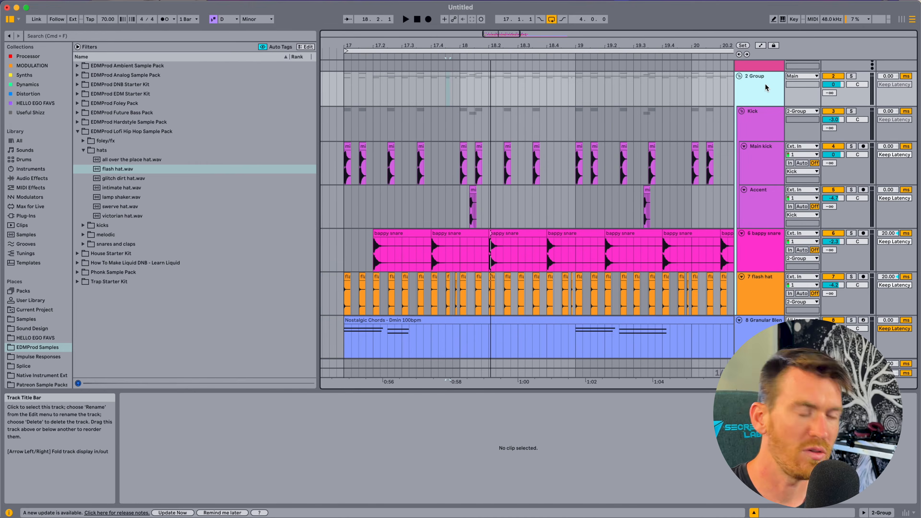
{"action": "key", "text": "super+r"}
{"action": "type", "text": "Drums"}
{"action": "key", "text": "Return"}
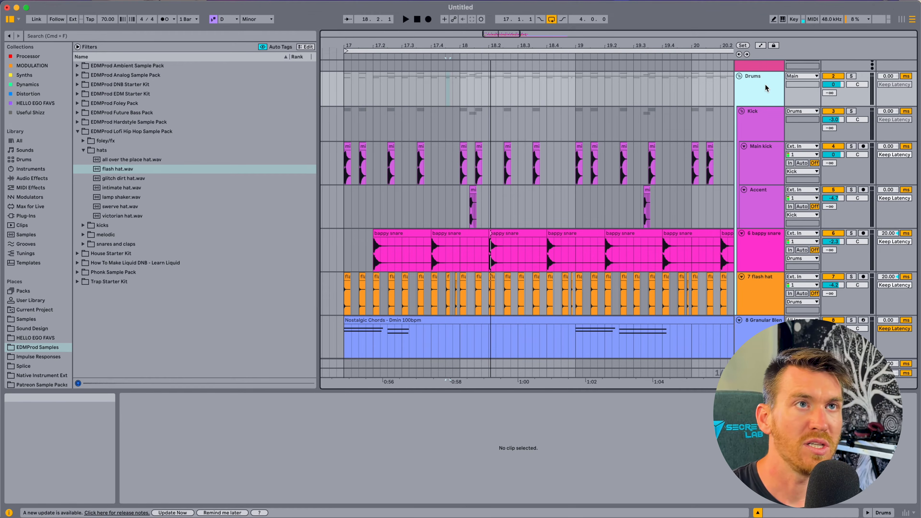
Solo the Drums group and play the whole drum loop from bar 17
{"action": "left_click_drag", "start_coordinate": [572, 45], "coordinate": [572, 26]}
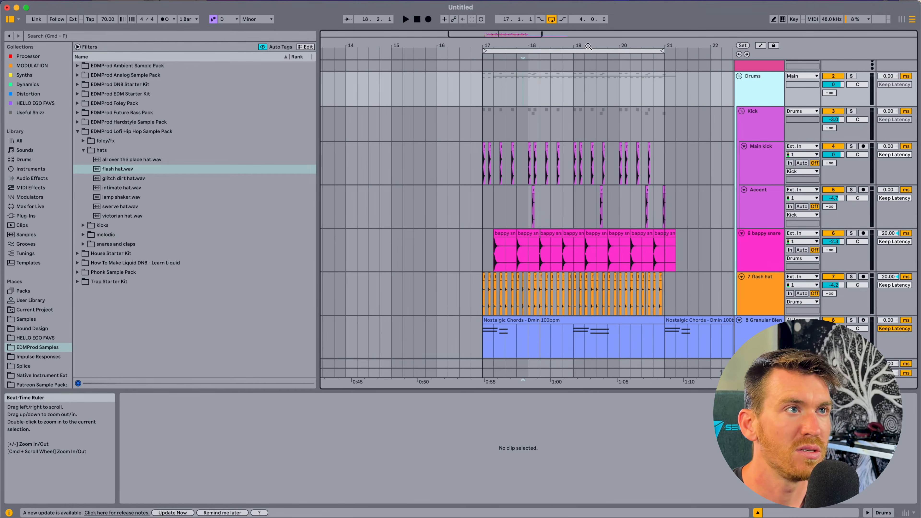
{"action": "scroll", "coordinate": [576, 146], "scroll_direction": "right", "scroll_amount": 2}
{"action": "scroll", "coordinate": [577, 146], "scroll_direction": "down", "scroll_amount": 1}
{"action": "left_click", "coordinate": [450, 160]}
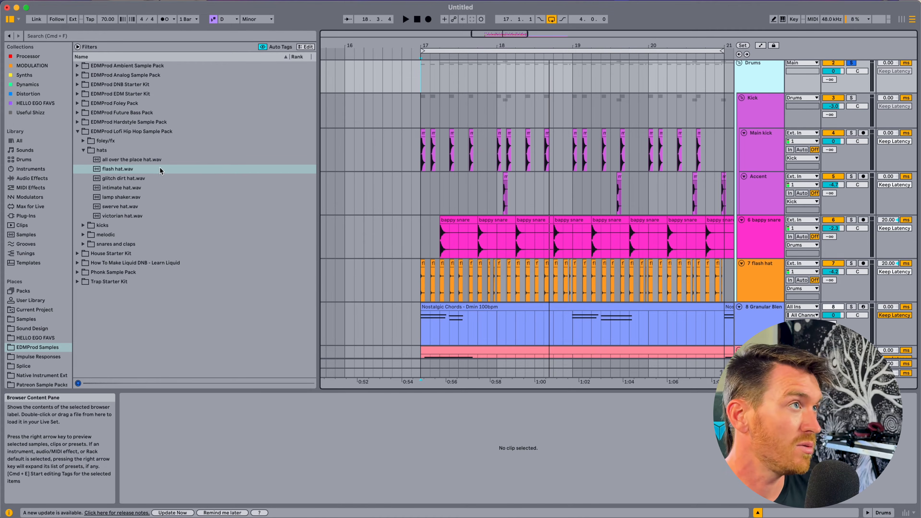
Search the browser for vinyl and load the Vinyl Distortion effect onto the Drums group
{"action": "key", "text": "cmd+f"}
{"action": "type", "text": "vinyl"}
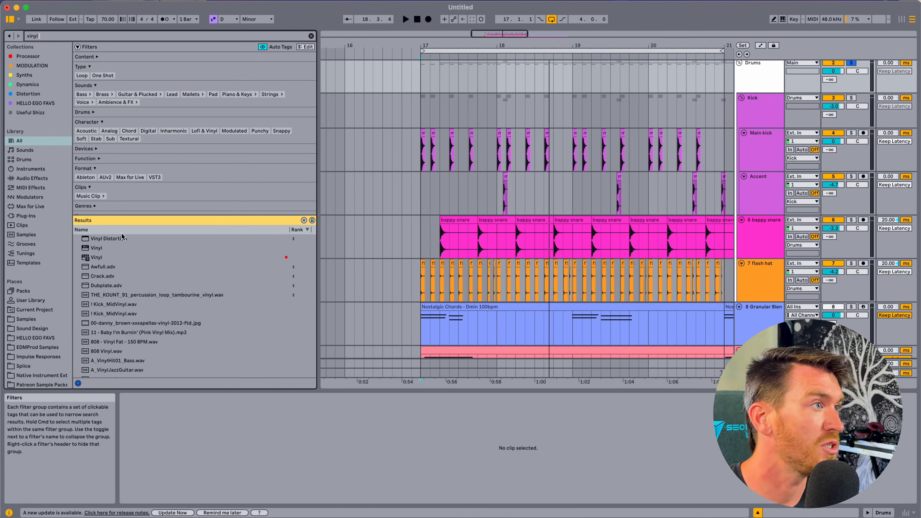
{"action": "double_click", "coordinate": [106, 240]}
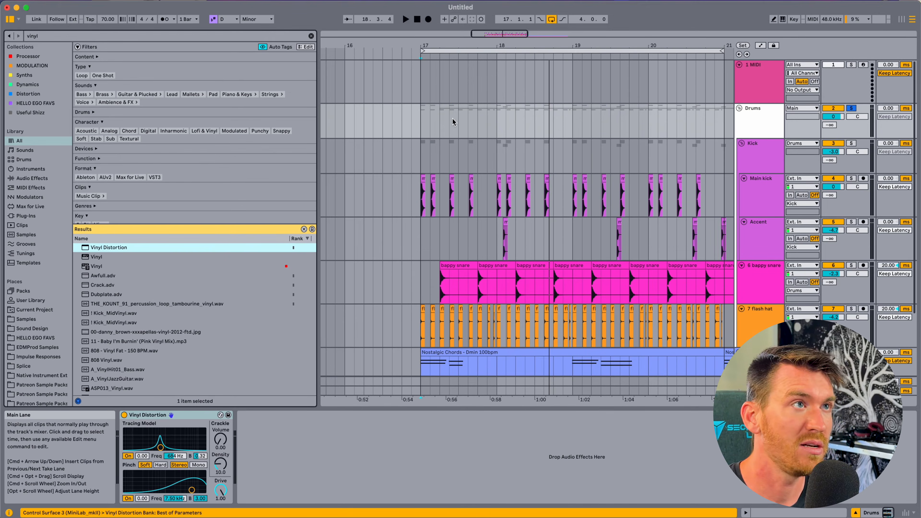
During playback, set Vinyl Distortion's Pinch to 0.15 at 6.71 kHz and its Tracing Model to 0.29 at 1.94 kHz
{"action": "key", "text": "space"}
{"action": "left_click_drag", "start_coordinate": [192, 490], "coordinate": [191, 488]}
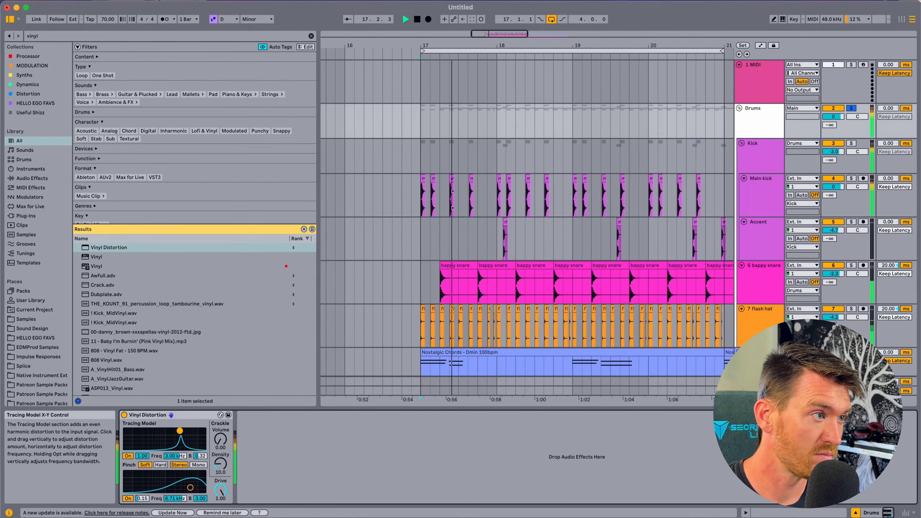
{"action": "mouse_move", "coordinate": [151, 433]}
{"action": "left_mouse_down"}
{"action": "mouse_move", "coordinate": [193, 431]}
{"action": "mouse_move", "coordinate": [174, 437]}
{"action": "left_mouse_up"}
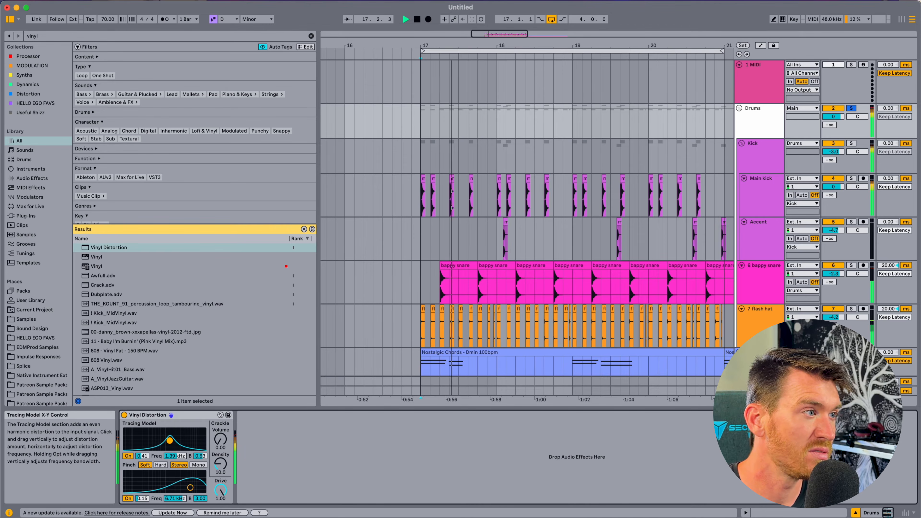
{"action": "left_click_drag", "start_coordinate": [170, 439], "coordinate": [174, 443]}
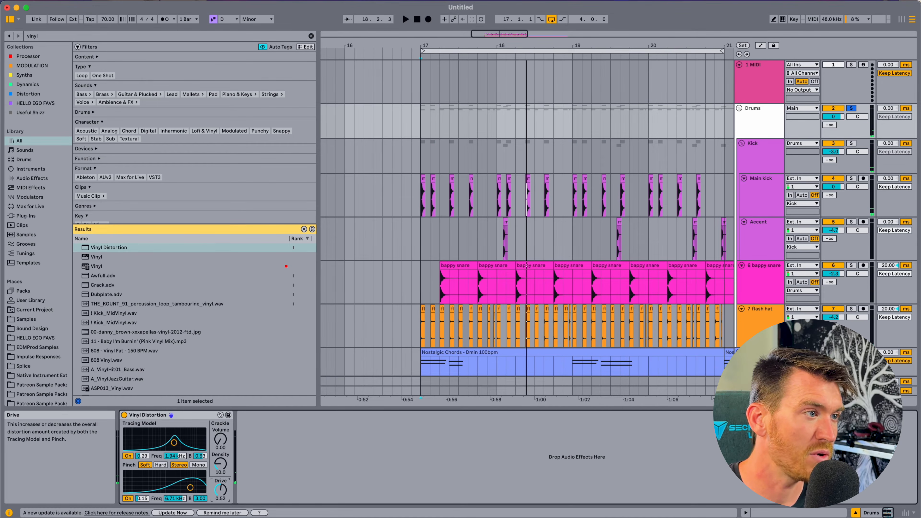
Set Vinyl Distortion's Drive to 0.63 and compare the drums with the effect bypassed and active
{"action": "left_click_drag", "start_coordinate": [220, 490], "coordinate": [225, 491]}
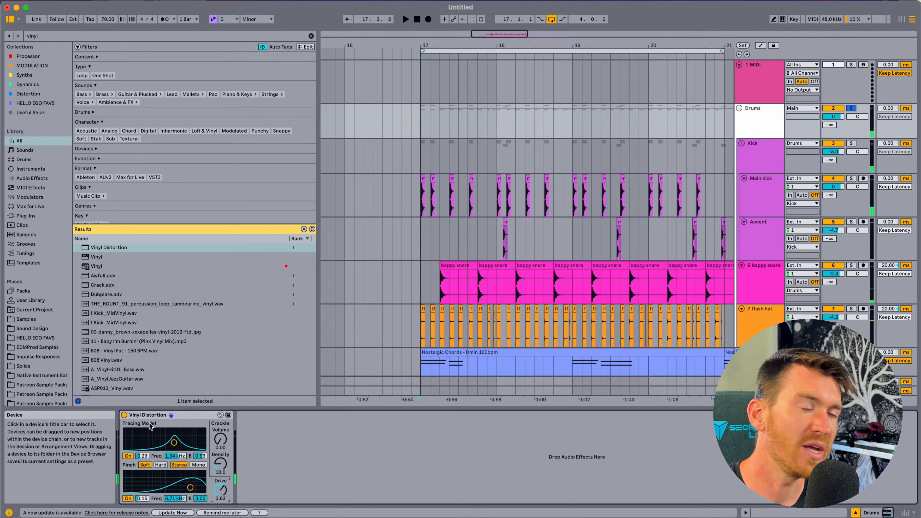
{"action": "left_click", "coordinate": [124, 414]}
{"action": "key", "text": "space"}
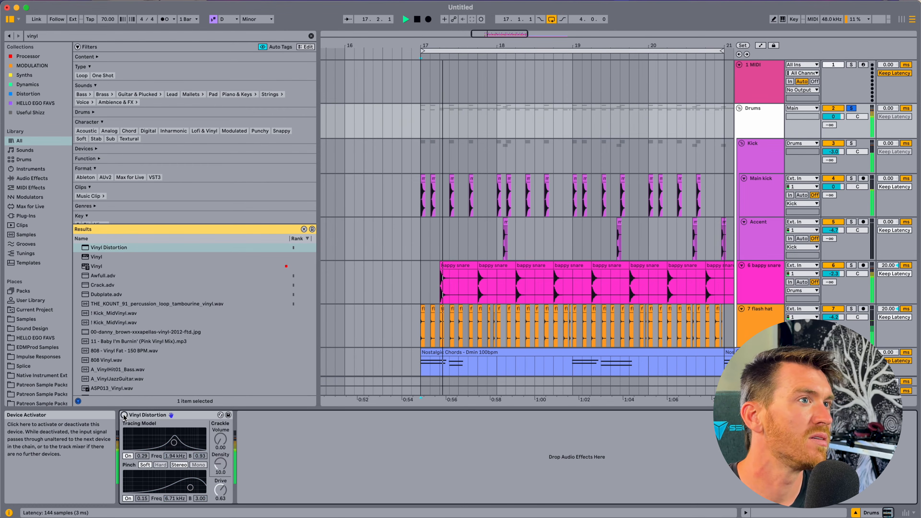
{"action": "left_click", "coordinate": [124, 414]}
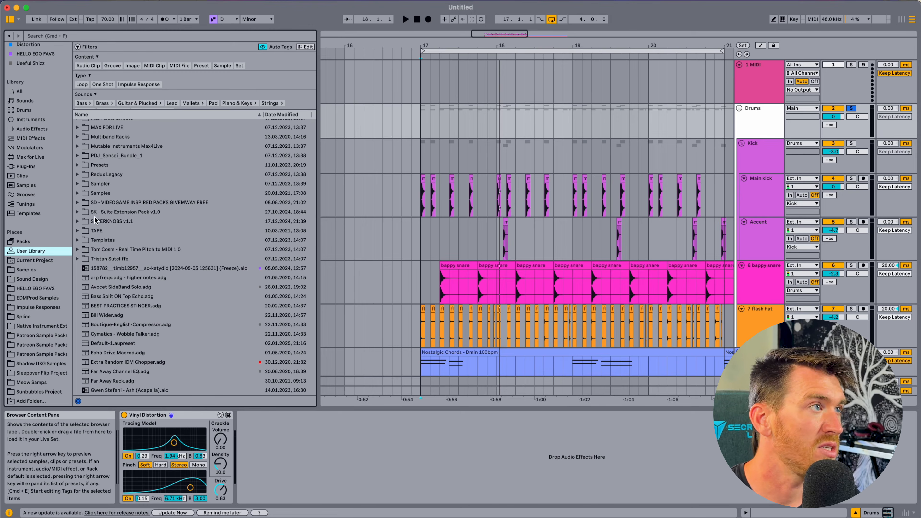
Open the SUPERKNOBS Effect Racks folder within SUPERKNOBS v1.1 in the User Library and look through its racks
{"action": "left_click", "coordinate": [76, 222]}
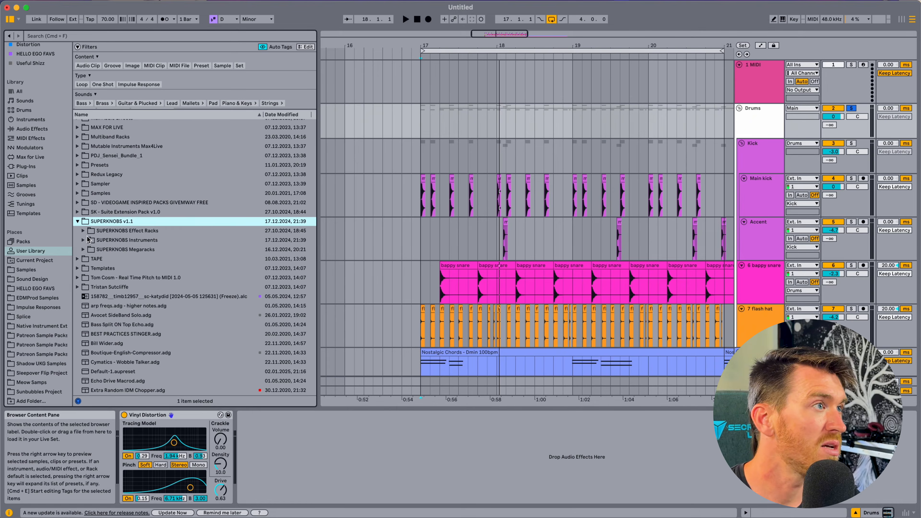
{"action": "left_click", "coordinate": [102, 232]}
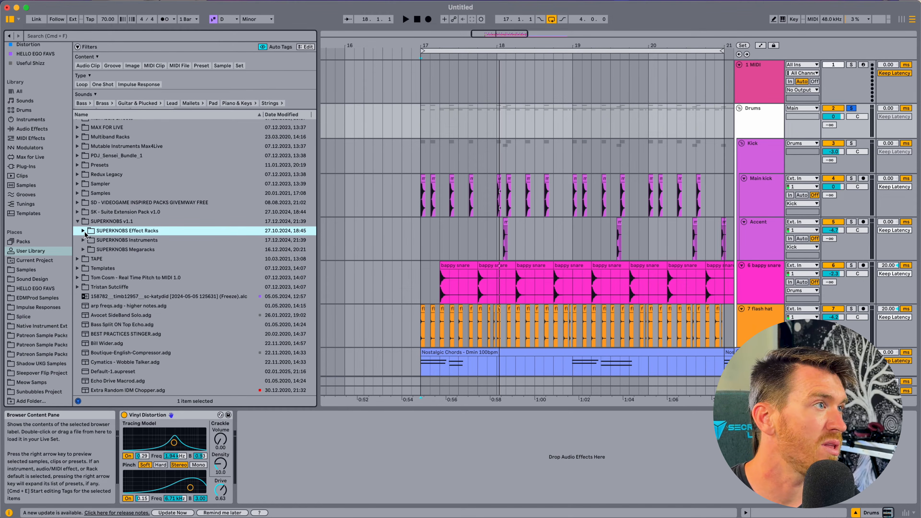
{"action": "left_click", "coordinate": [82, 230]}
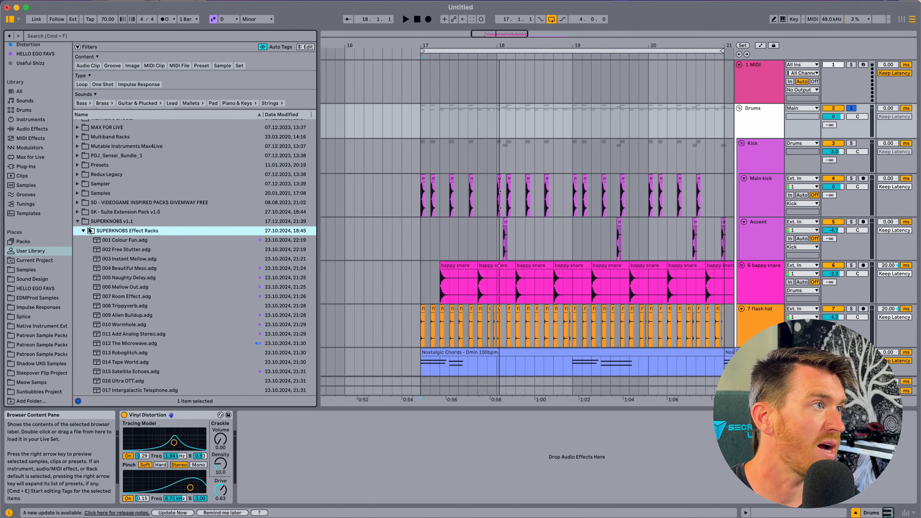
{"action": "scroll", "coordinate": [138, 249], "scroll_direction": "down", "scroll_amount": 5}
{"action": "scroll", "coordinate": [137, 246], "scroll_direction": "down", "scroll_amount": 6}
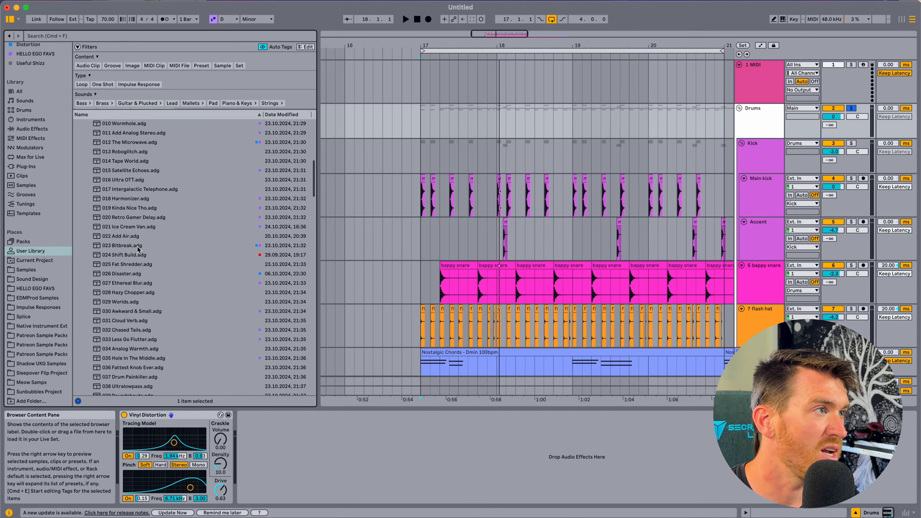
Search the User Library for tape and load 106 Tape Hiss after Vinyl Distortion on the Drums group
{"action": "left_click", "coordinate": [123, 181]}
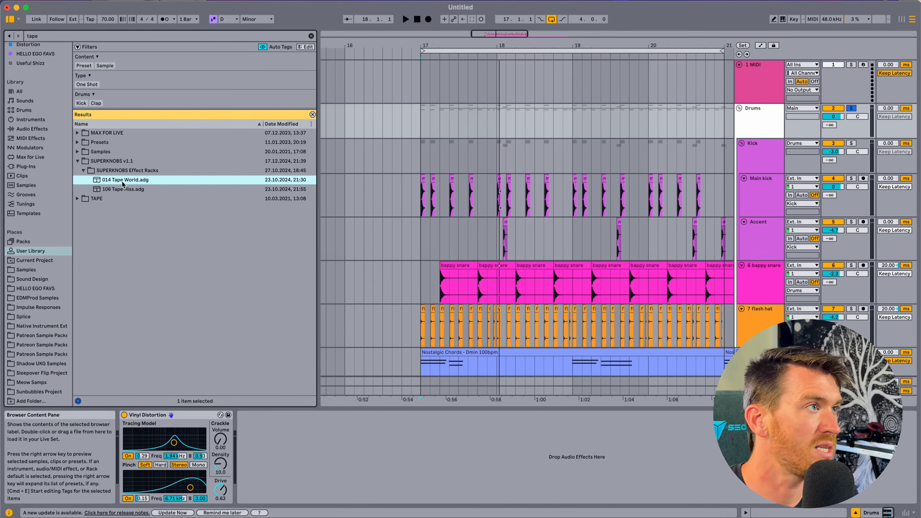
{"action": "left_click", "coordinate": [122, 190]}
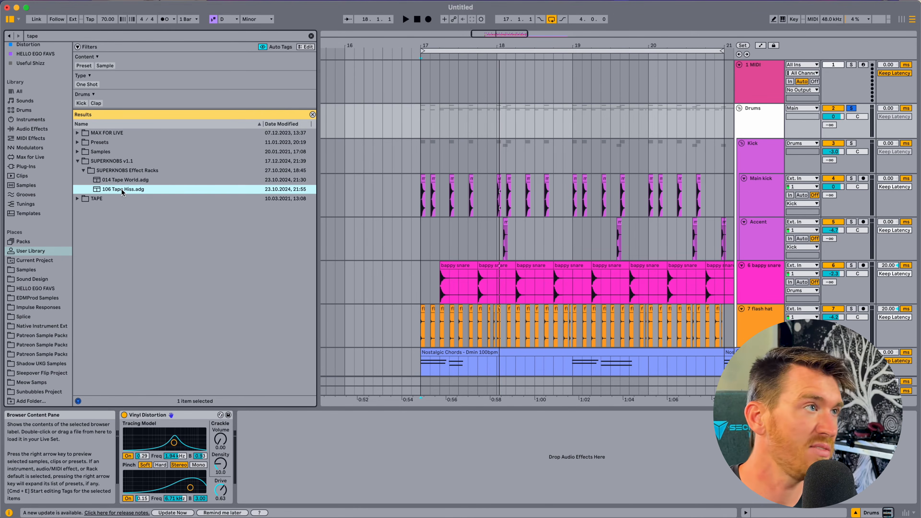
{"action": "left_click_drag", "start_coordinate": [122, 191], "coordinate": [307, 368]}
{"action": "left_click_drag", "start_coordinate": [323, 454], "coordinate": [311, 449]}
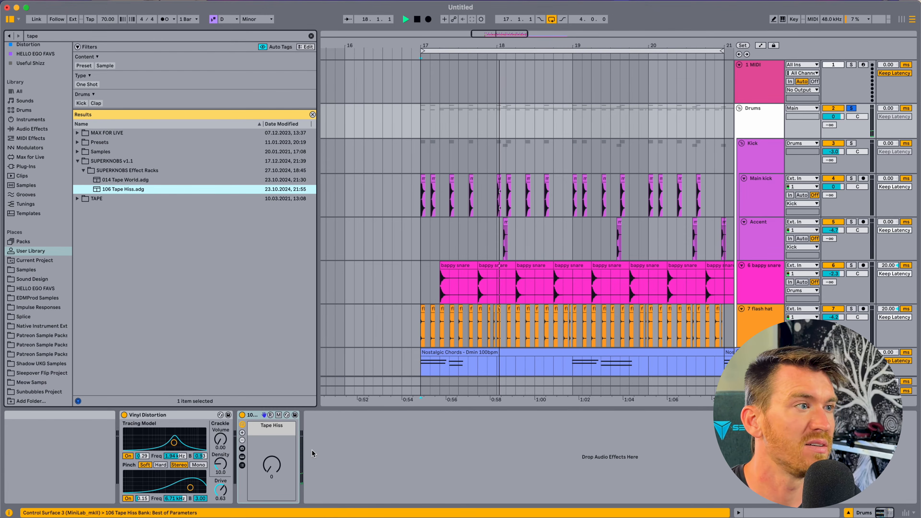
Play the drums while raising the Tape Hiss macro and settle it at 110
{"action": "key", "text": "space"}
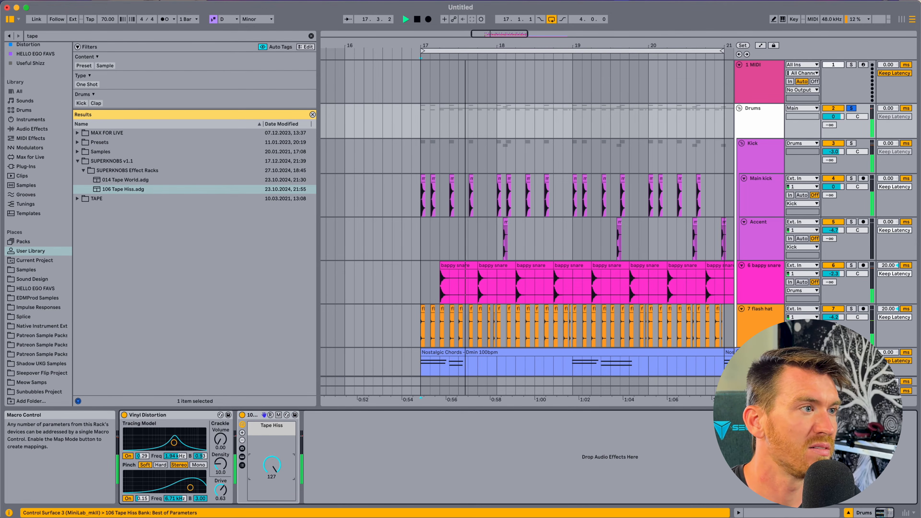
{"action": "left_click_drag", "start_coordinate": [266, 467], "coordinate": [266, 476]}
{"action": "key", "text": "space"}
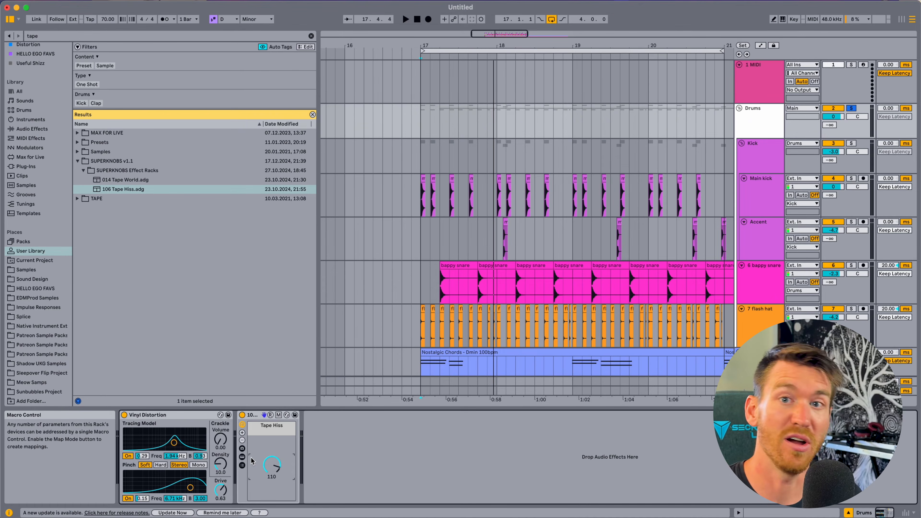
Load 014 Tape World after Tape Hiss and set its macro to 88 while auditioning the drums
{"action": "double_click", "coordinate": [122, 180]}
{"action": "key", "text": "space"}
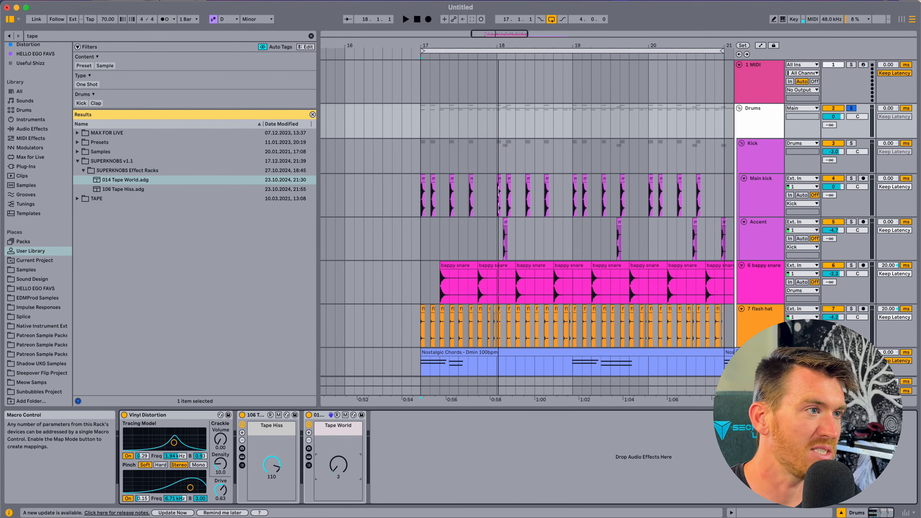
{"action": "key", "text": "space"}
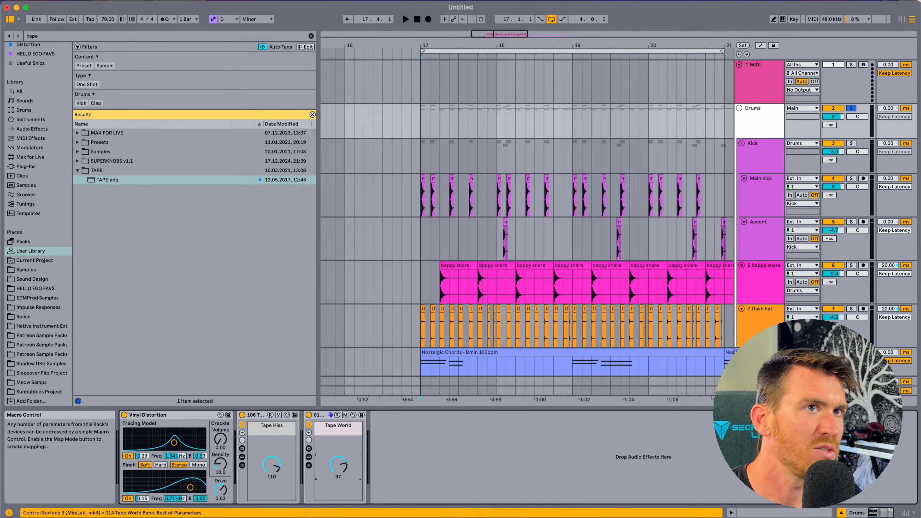
{"action": "left_click_drag", "start_coordinate": [341, 472], "coordinate": [342, 459]}
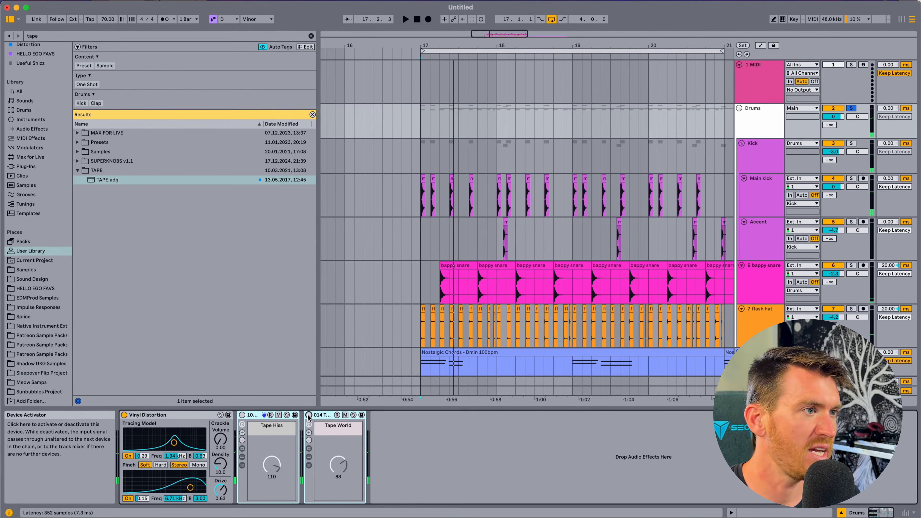
Compare the drums with both tape racks bypassed and active, and unsolo the Drums group to play the full beat
{"action": "left_click", "coordinate": [309, 416]}
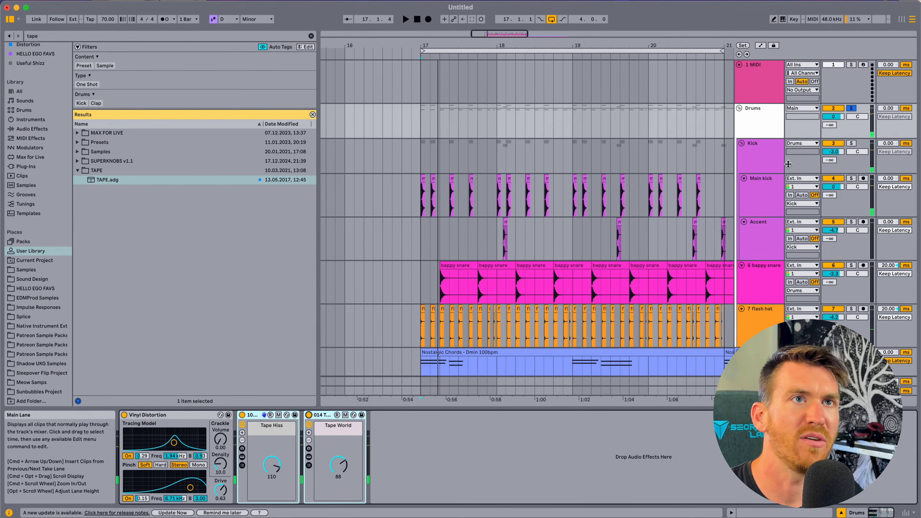
{"action": "key", "text": "space"}
{"action": "scroll", "coordinate": [474, 171], "scroll_direction": "down", "scroll_amount": 3}
{"action": "scroll", "coordinate": [475, 172], "scroll_direction": "down", "scroll_amount": 3}
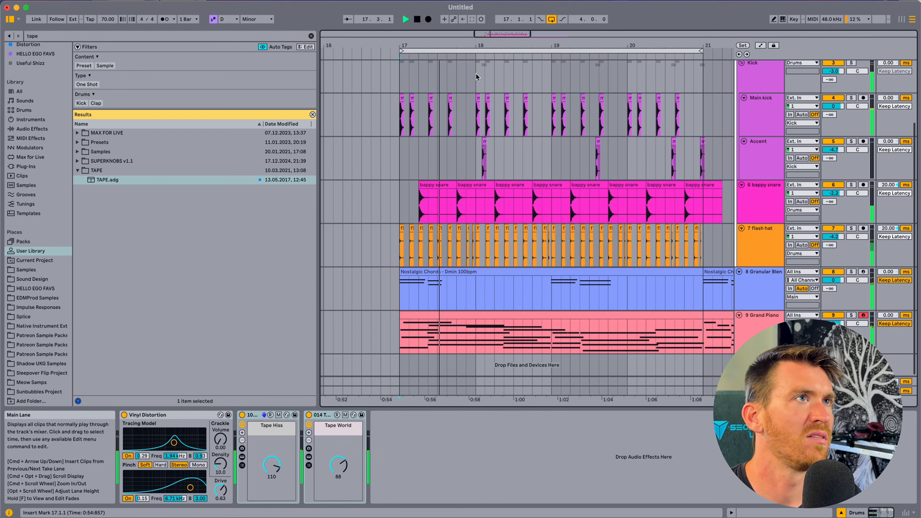
{"action": "left_click_drag", "start_coordinate": [476, 46], "coordinate": [513, 36]}
{"action": "scroll", "coordinate": [518, 235], "scroll_direction": "left", "scroll_amount": 1}
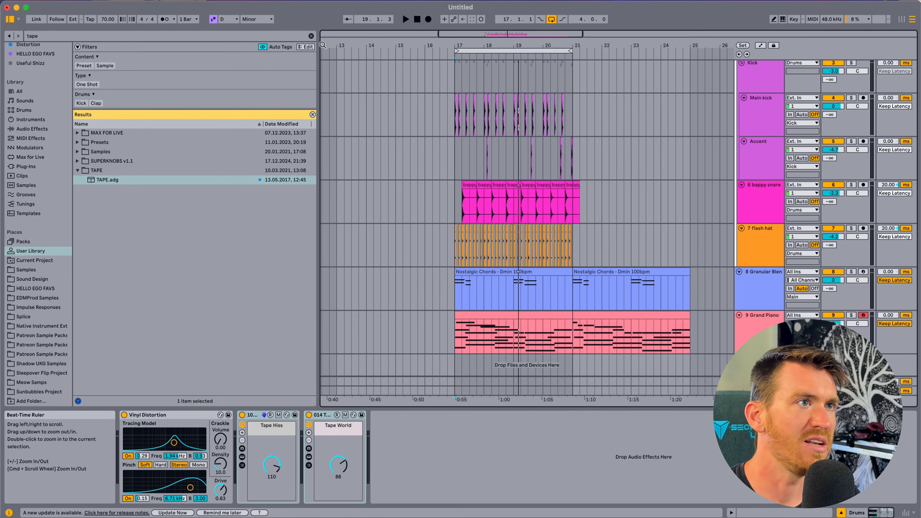
Filter the browser's Sounds to acoustic bass and load Guitar Bass on a new track with a clip spanning bars 17 to 21
{"action": "scroll", "coordinate": [752, 338], "scroll_direction": "left", "scroll_amount": 1}
{"action": "key", "text": "super+f"}
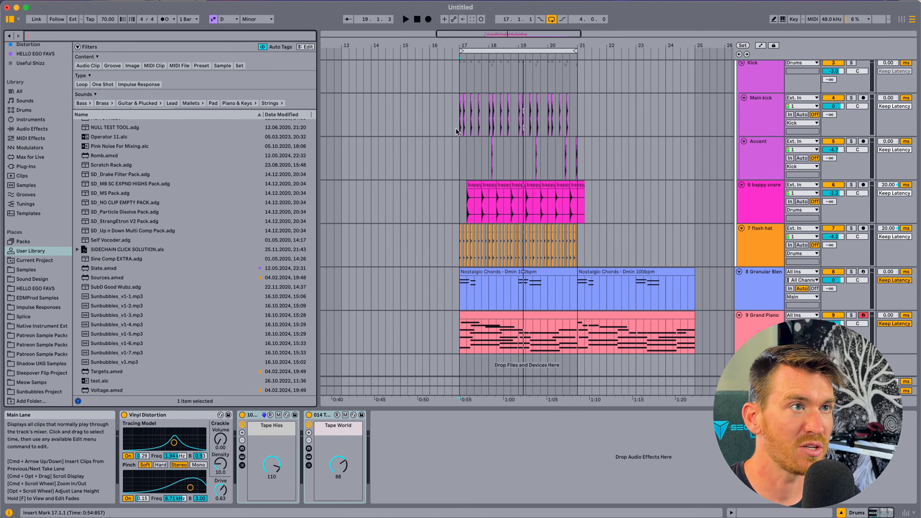
{"action": "left_click_drag", "start_coordinate": [456, 128], "coordinate": [578, 347]}
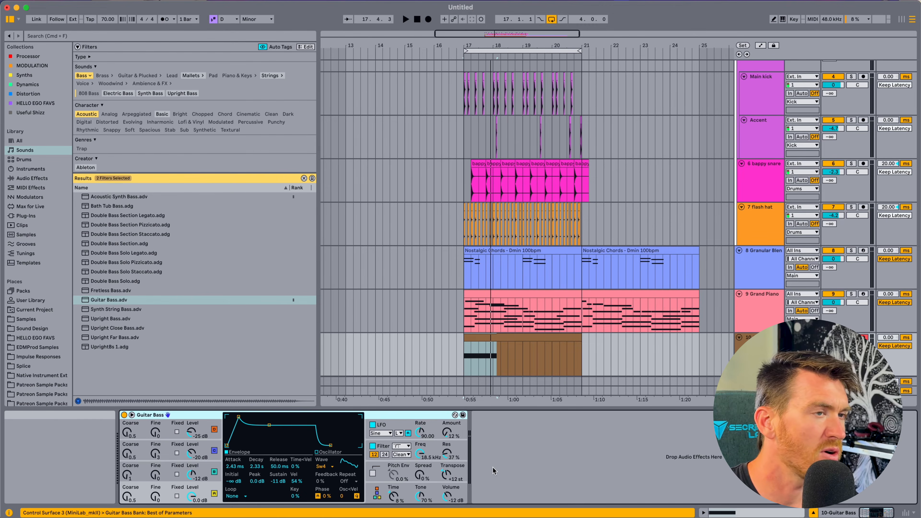
Select the Guitar Bass clip, solo its track and audition the clip from bar 17
{"action": "left_click", "coordinate": [511, 338]}
{"action": "key", "text": "space"}
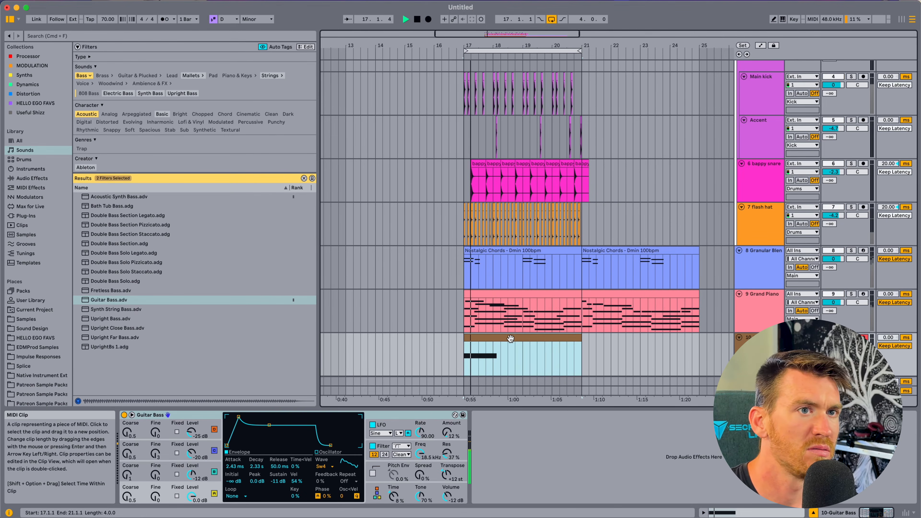
{"action": "left_click", "coordinate": [833, 346]}
{"action": "key", "text": "space"}
{"action": "key", "text": "space"}
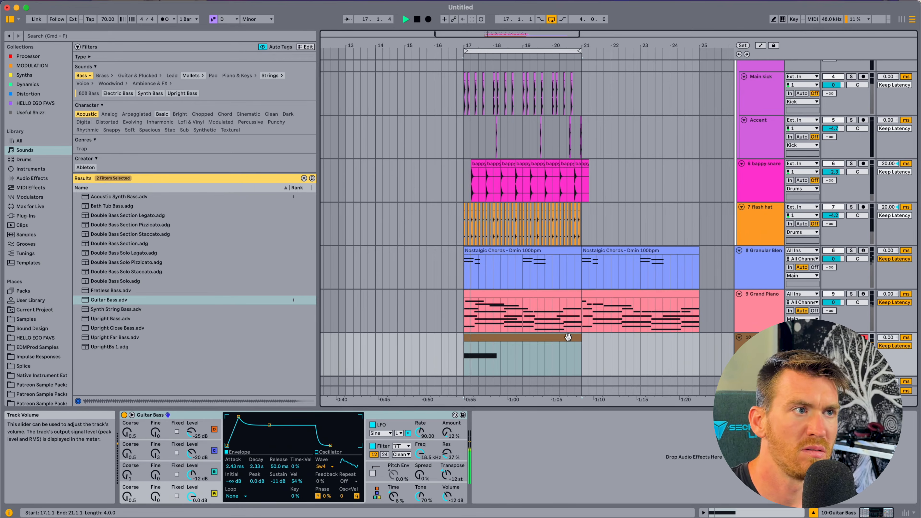
{"action": "key", "text": "space"}
{"action": "key", "text": "space"}
{"action": "key", "text": "space"}
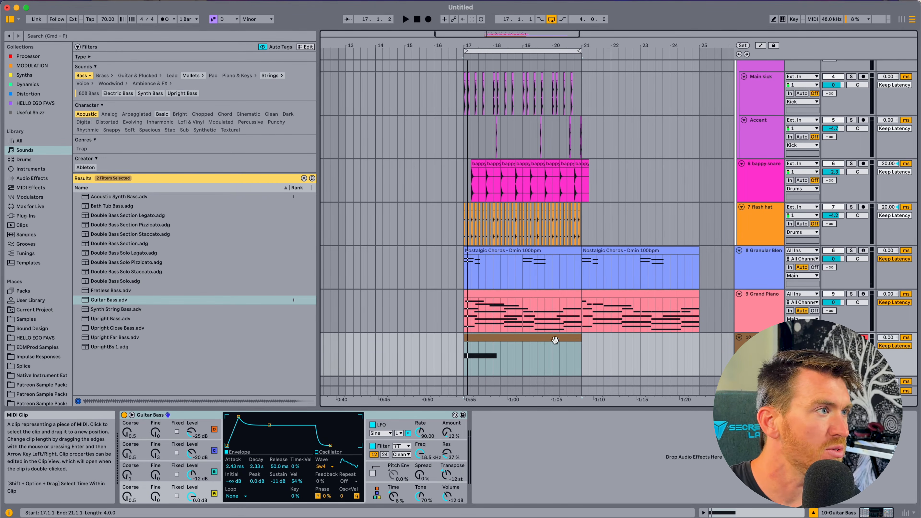
Write a bassline of D0, E0, C0 and G0 notes in the Guitar Bass clip and play it with the full beat
{"action": "double_click", "coordinate": [554, 340]}
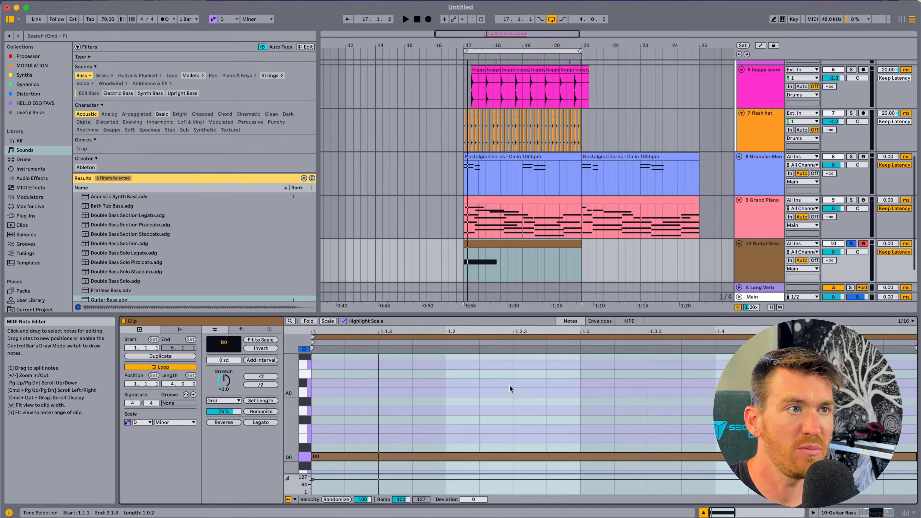
{"action": "key", "text": "w"}
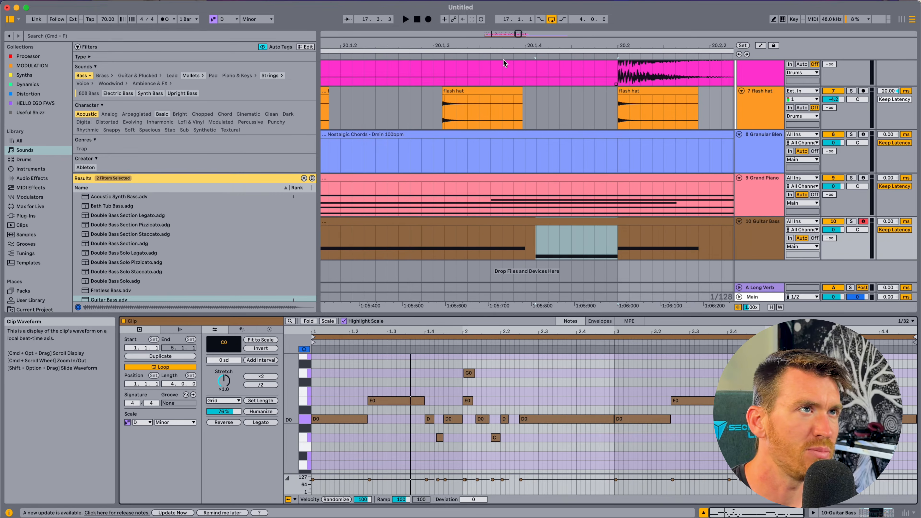
{"action": "left_click_drag", "start_coordinate": [497, 46], "coordinate": [498, 29]}
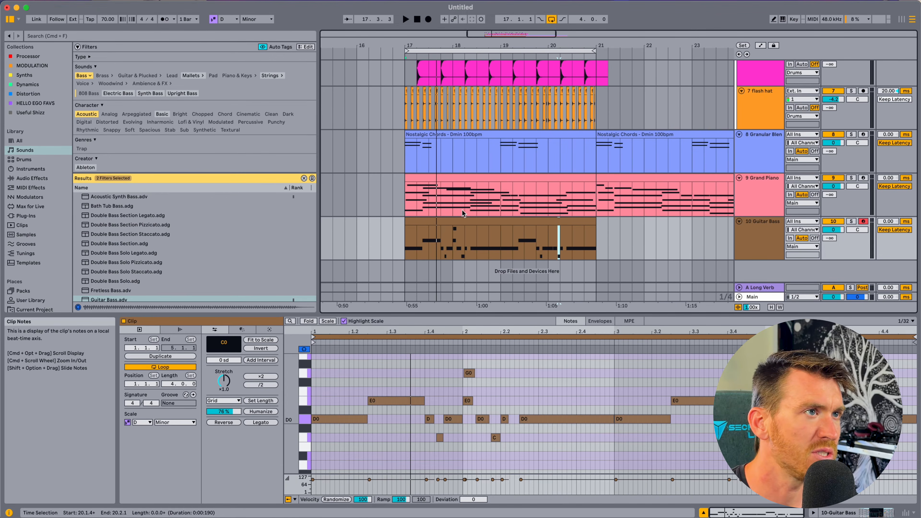
{"action": "key", "text": "space"}
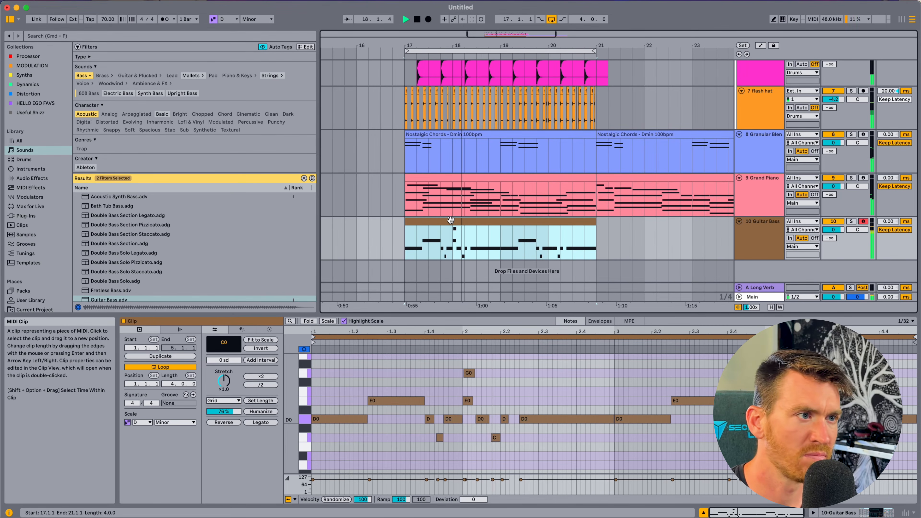
{"action": "key", "text": "space"}
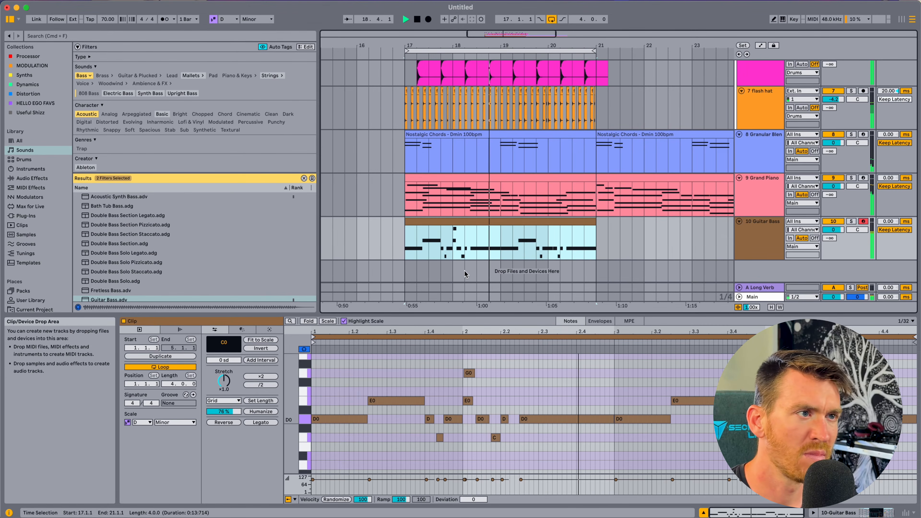
Trim the start of the C0 note at 2.1.4 in the Guitar Bass clip so it begins slightly after the grid line
{"action": "left_click_drag", "start_coordinate": [497, 331], "coordinate": [495, 365]}
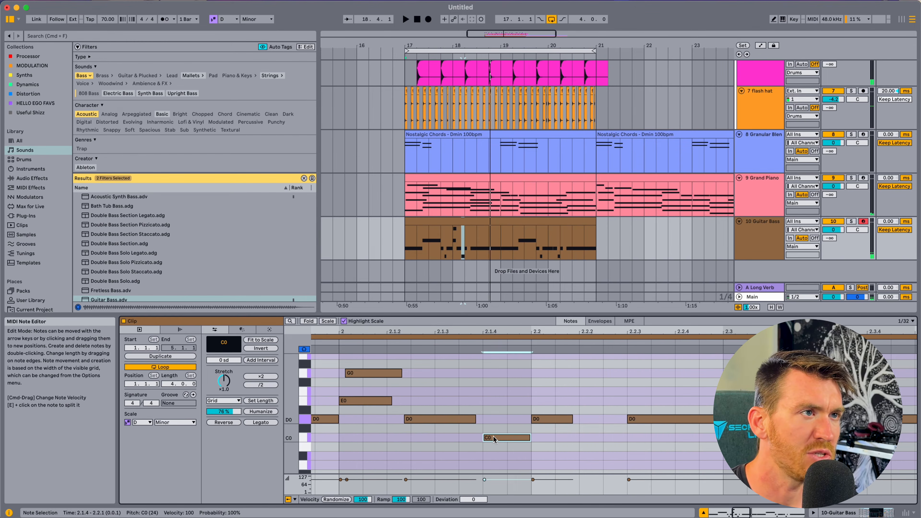
{"action": "left_click", "coordinate": [465, 51]}
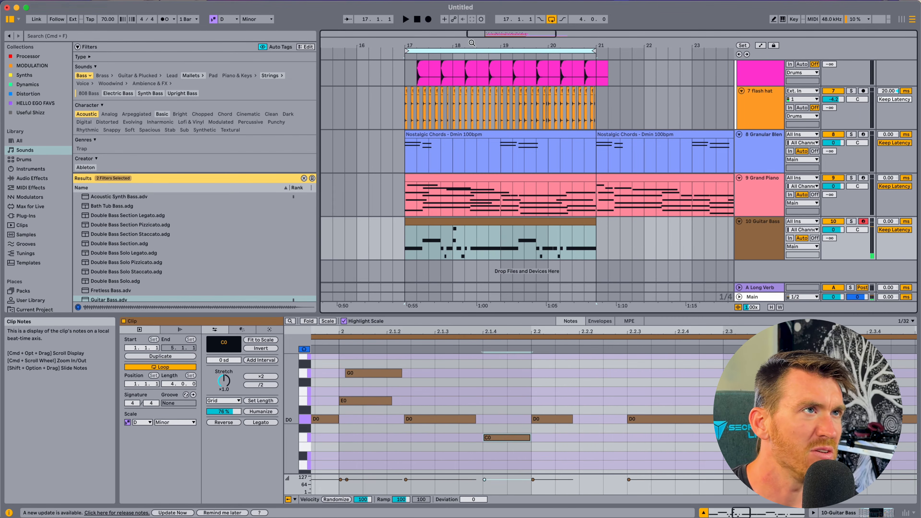
{"action": "left_click_drag", "start_coordinate": [460, 46], "coordinate": [462, 266]}
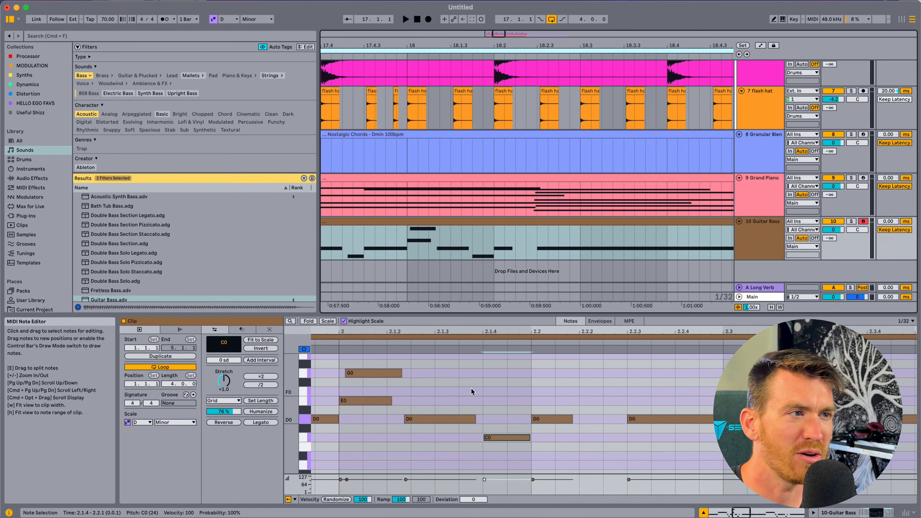
{"action": "scroll", "coordinate": [424, 423], "scroll_direction": "left", "scroll_amount": 5}
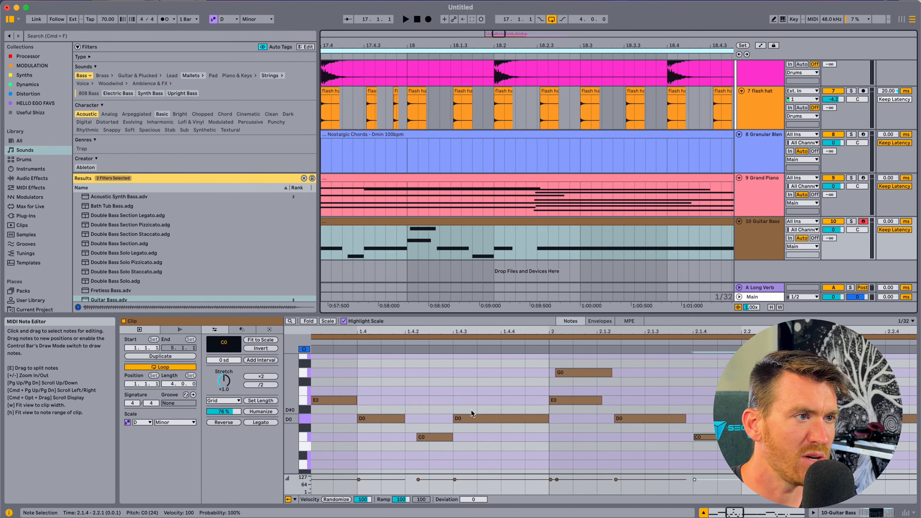
{"action": "scroll", "coordinate": [455, 410], "scroll_direction": "right", "scroll_amount": 3}
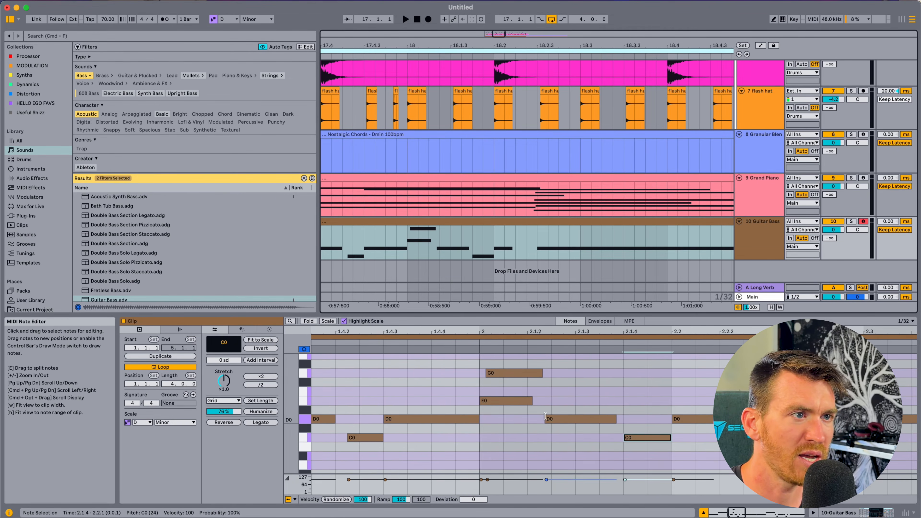
{"action": "scroll", "coordinate": [545, 421], "scroll_direction": "right", "scroll_amount": 4}
{"action": "left_click", "coordinate": [522, 434]}
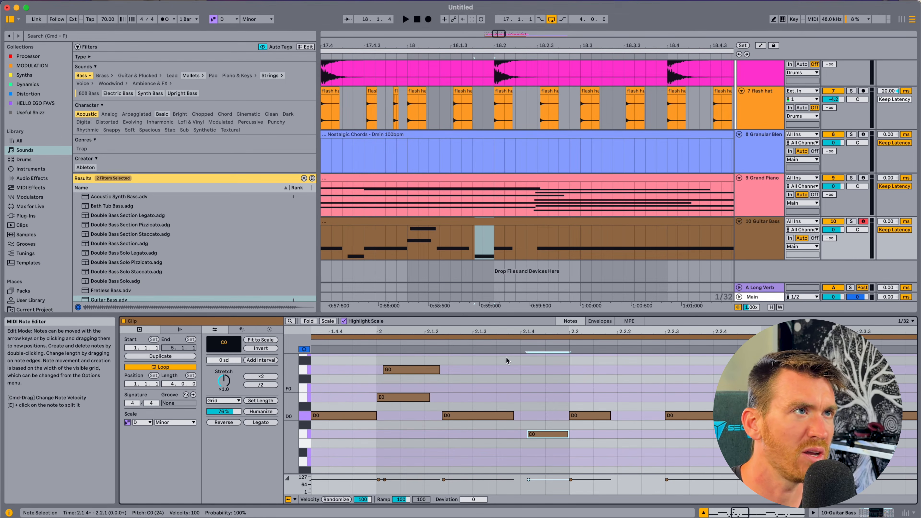
Play the loop through bar 18 to check the bassline's timing against the drums
{"action": "left_click", "coordinate": [405, 55]}
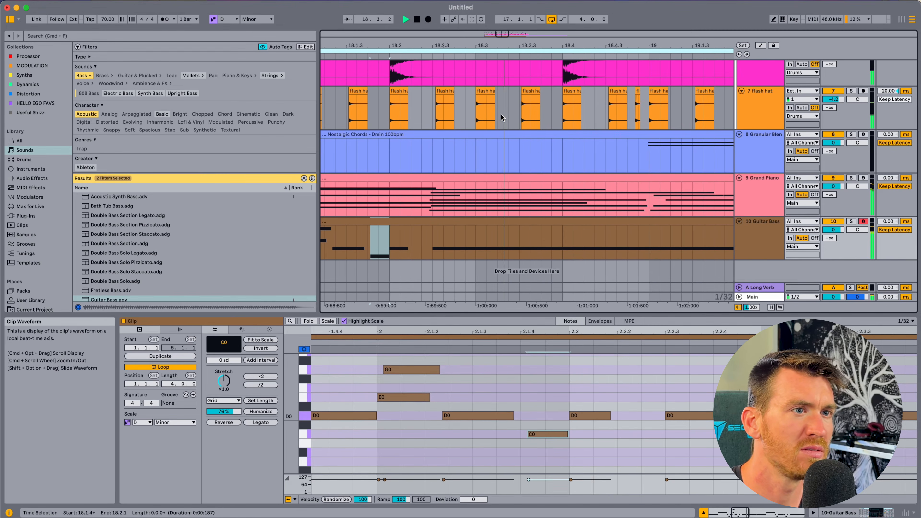
{"action": "scroll", "coordinate": [597, 365], "scroll_direction": "right", "scroll_amount": 3}
{"action": "key", "text": "space"}
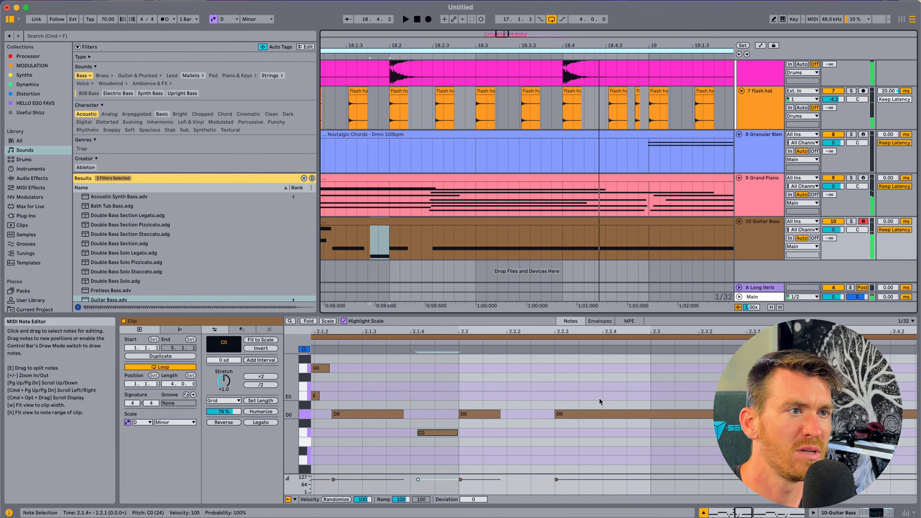
Start the long D0 note at 2.2.3 slightly late and set the Guitar Bass track delay to 20 ms
{"action": "left_click", "coordinate": [554, 412]}
{"action": "scroll", "coordinate": [546, 331], "scroll_direction": "down", "scroll_amount": 3}
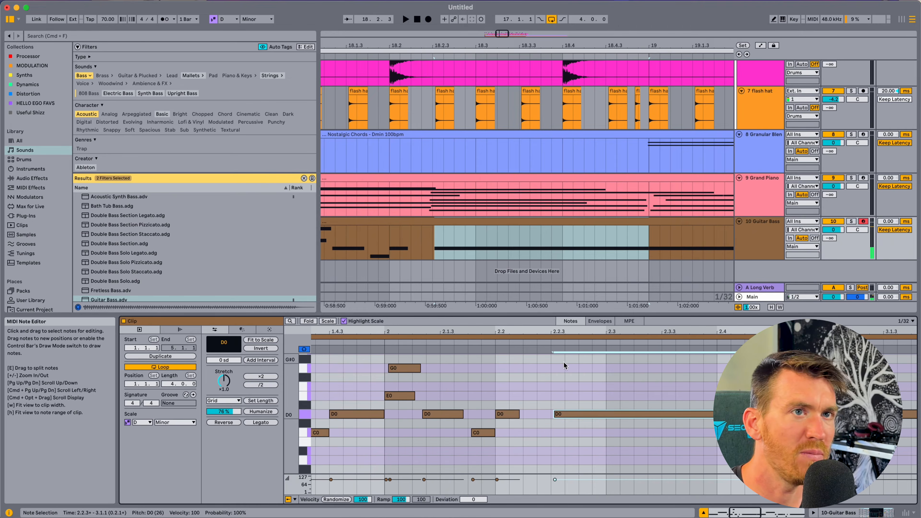
{"action": "left_click", "coordinate": [885, 222]}
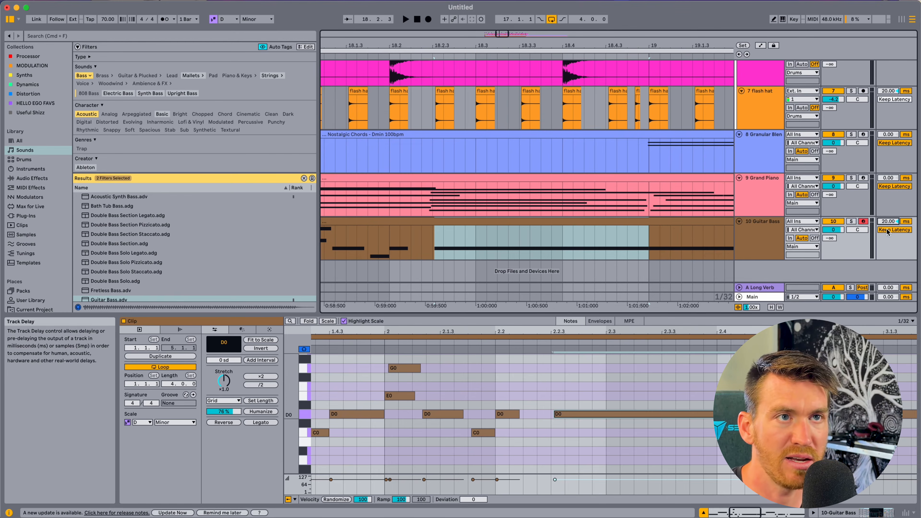
Play the loop into bar 19, then start the E0 note at 3.2.3 in the Guitar Bass clip slightly late
{"action": "left_click_drag", "start_coordinate": [633, 45], "coordinate": [632, 15]}
{"action": "left_click", "coordinate": [447, 56]}
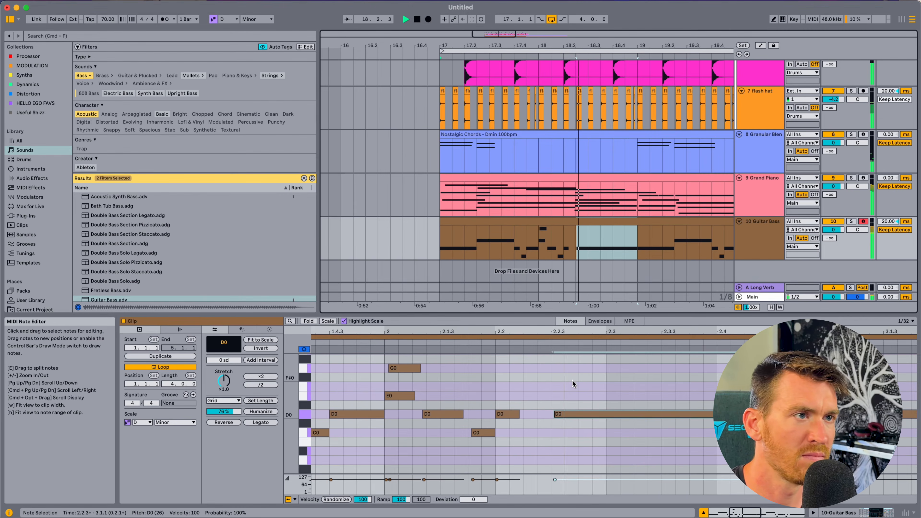
{"action": "left_click_drag", "start_coordinate": [562, 331], "coordinate": [563, 323]}
{"action": "left_click", "coordinate": [604, 383]}
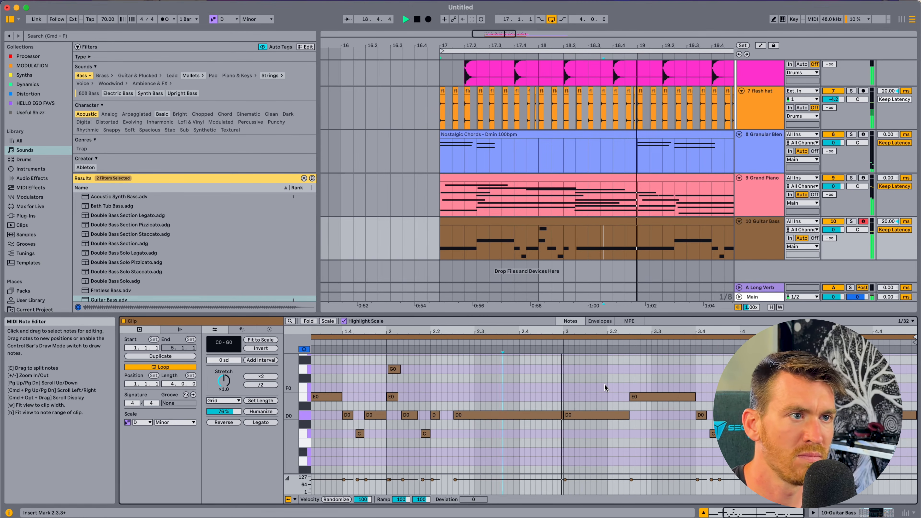
{"action": "scroll", "coordinate": [605, 384], "scroll_direction": "up", "scroll_amount": 3}
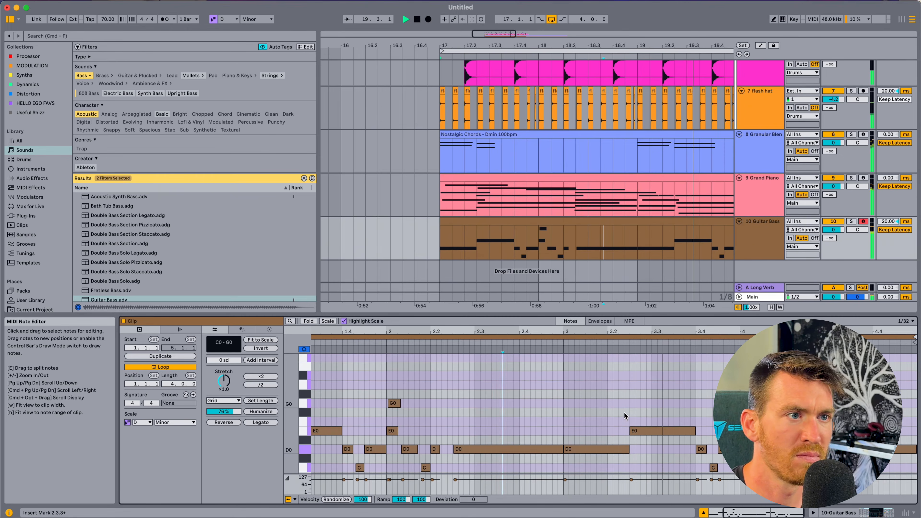
{"action": "scroll", "coordinate": [632, 391], "scroll_direction": "up", "scroll_amount": 5}
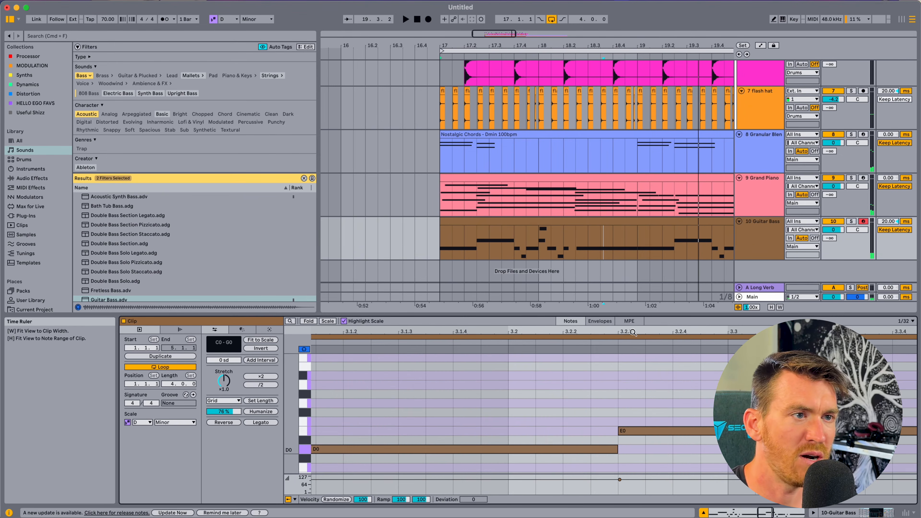
{"action": "left_click", "coordinate": [619, 431]}
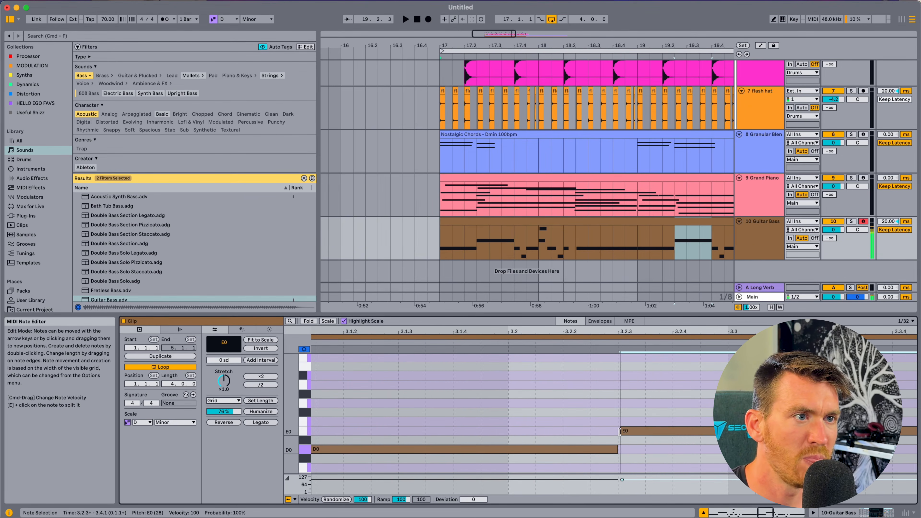
{"action": "scroll", "coordinate": [687, 346], "scroll_direction": "down", "scroll_amount": 5}
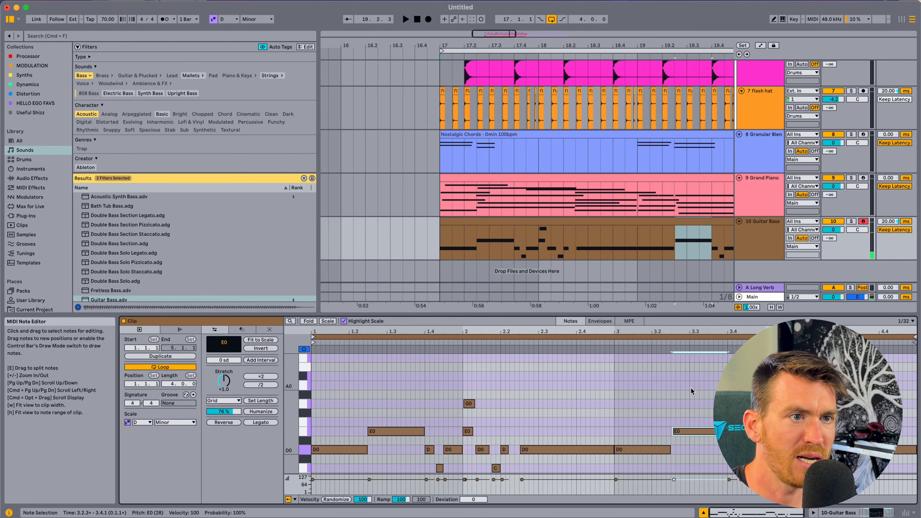
Check the D0 notes in bar 4 of the Guitar Bass clip by ear and start the long one at 4.2.3 slightly late
{"action": "scroll", "coordinate": [828, 399], "scroll_direction": "up", "scroll_amount": 5}
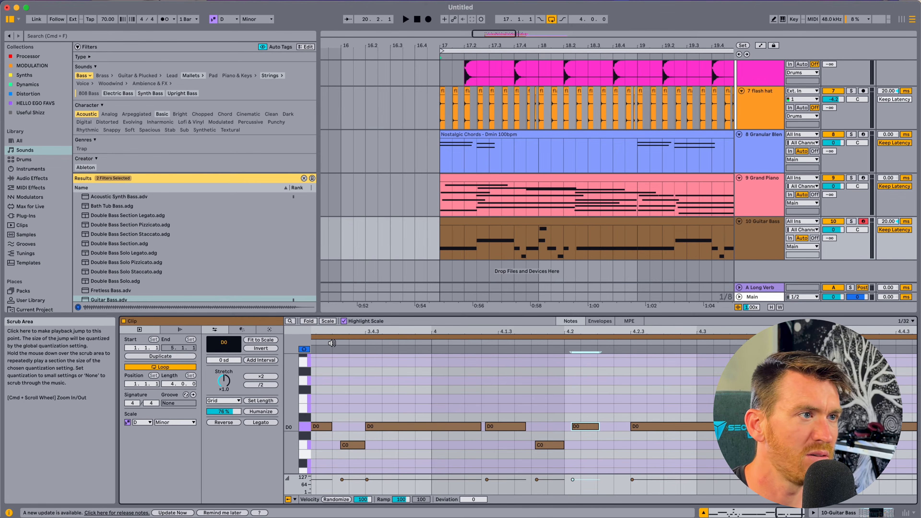
{"action": "left_click", "coordinate": [485, 374]}
{"action": "key", "text": "space"}
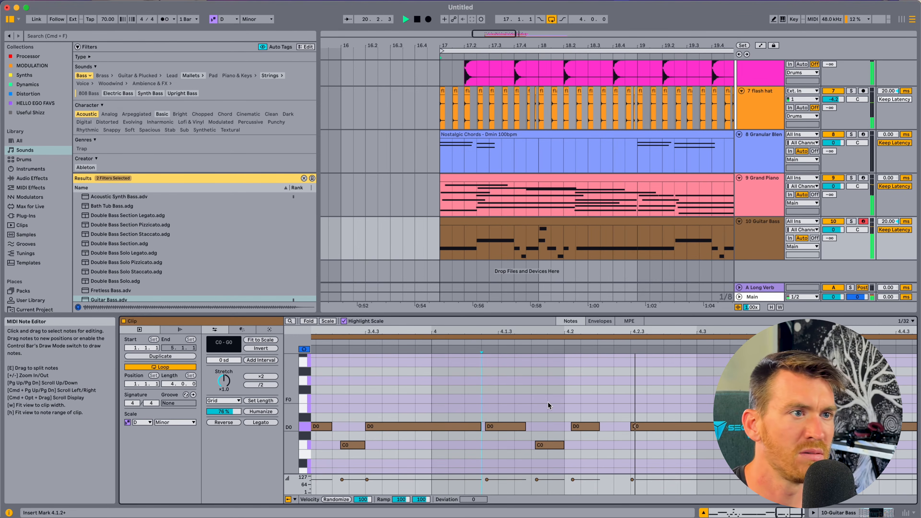
{"action": "key", "text": "space"}
{"action": "left_click_drag", "start_coordinate": [612, 331], "coordinate": [612, 315]}
{"action": "key", "text": "w"}
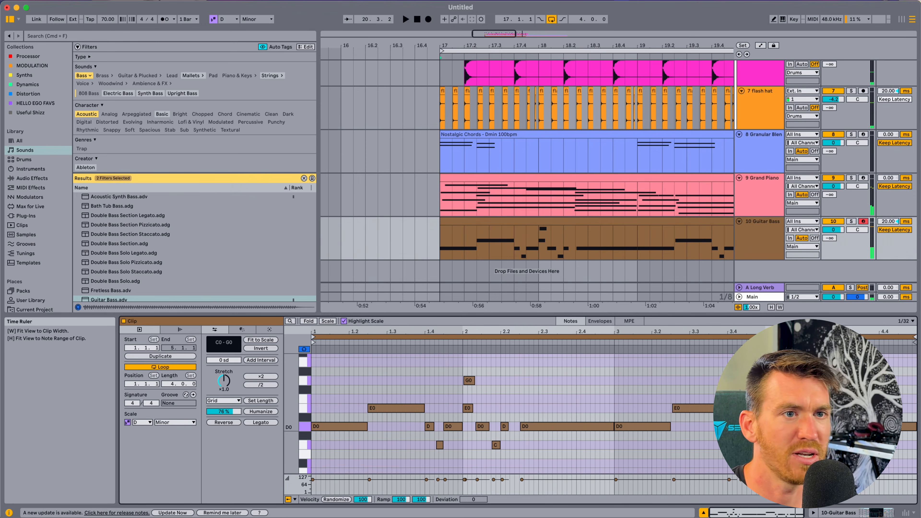
{"action": "left_click", "coordinate": [866, 427]}
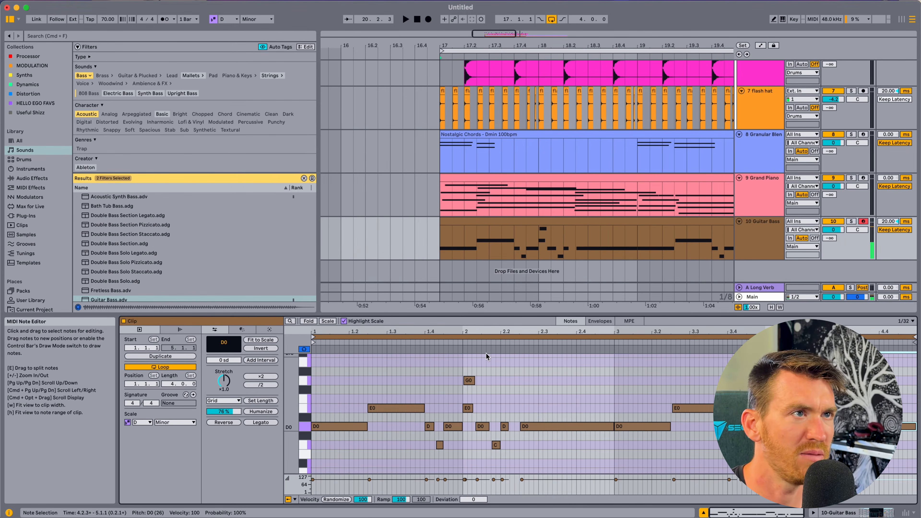
Start the E0 note at 1.2.3 in the Guitar Bass clip slightly late and play the loop through bar 20
{"action": "left_click", "coordinate": [529, 220]}
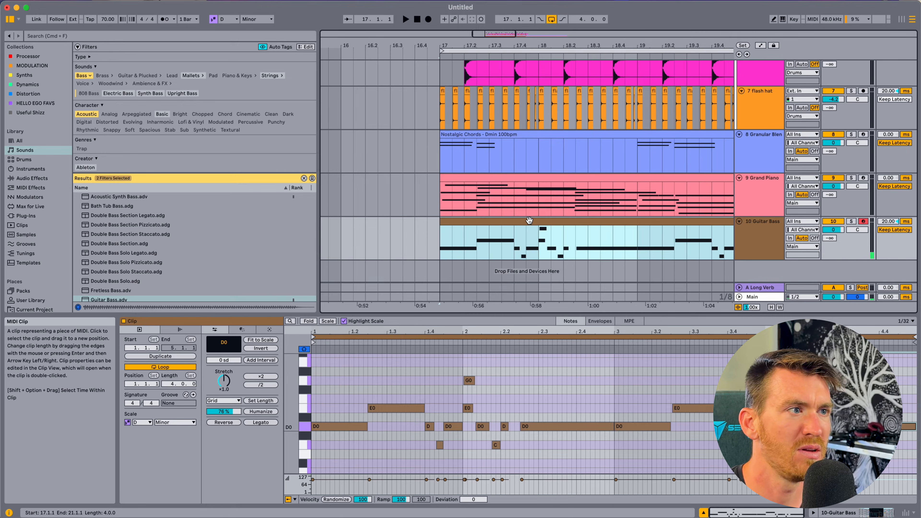
{"action": "left_click", "coordinate": [370, 408]}
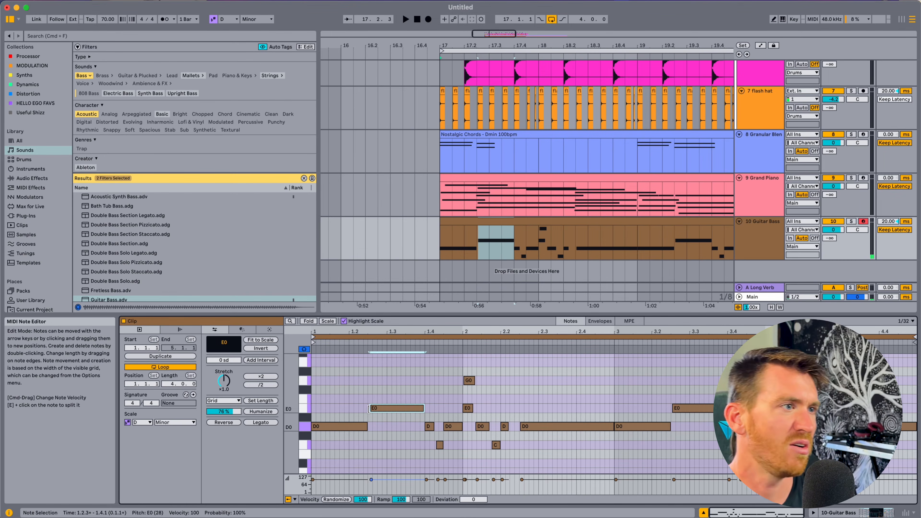
{"action": "key", "text": "space"}
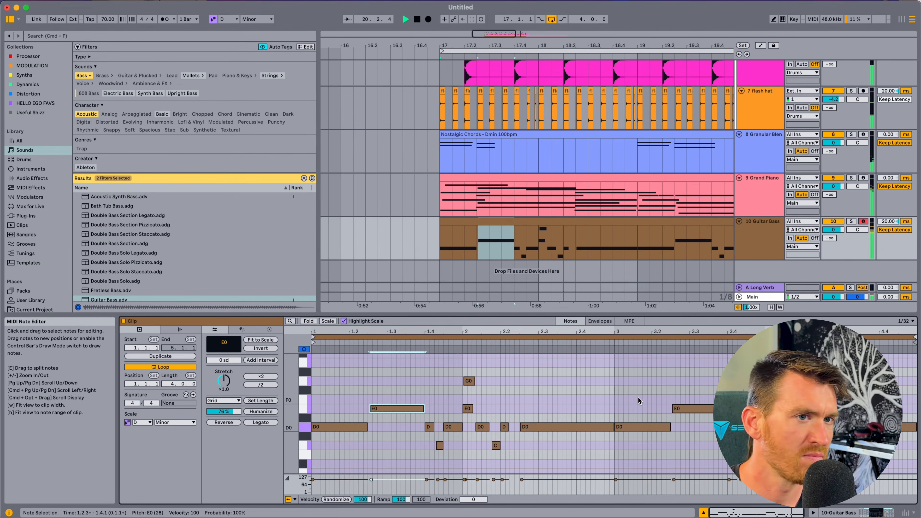
{"action": "left_click_drag", "start_coordinate": [663, 45], "coordinate": [663, 19]}
{"action": "key", "text": "space"}
Add an A0 note near the end of the Guitar Bass clip's last bar and play it in context
{"action": "left_click", "coordinate": [828, 418]}
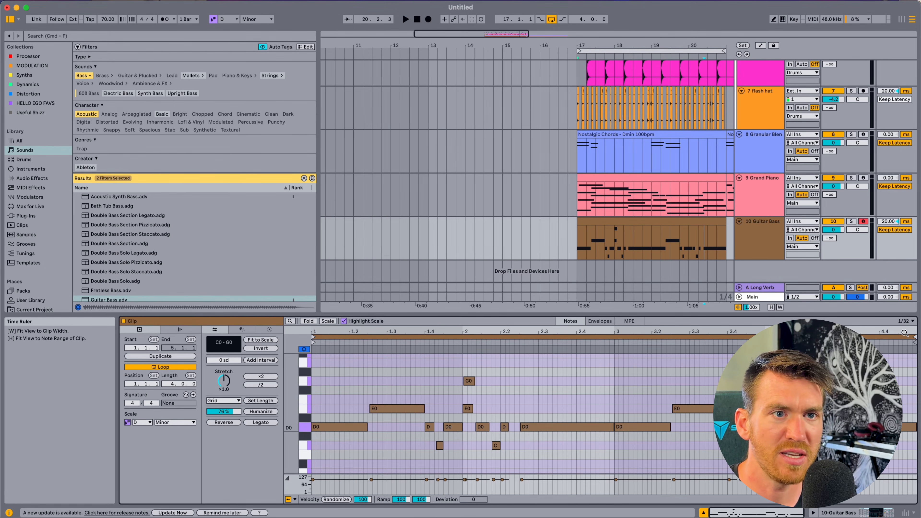
{"action": "left_click_drag", "start_coordinate": [904, 332], "coordinate": [904, 347]}
{"action": "left_click", "coordinate": [530, 343]}
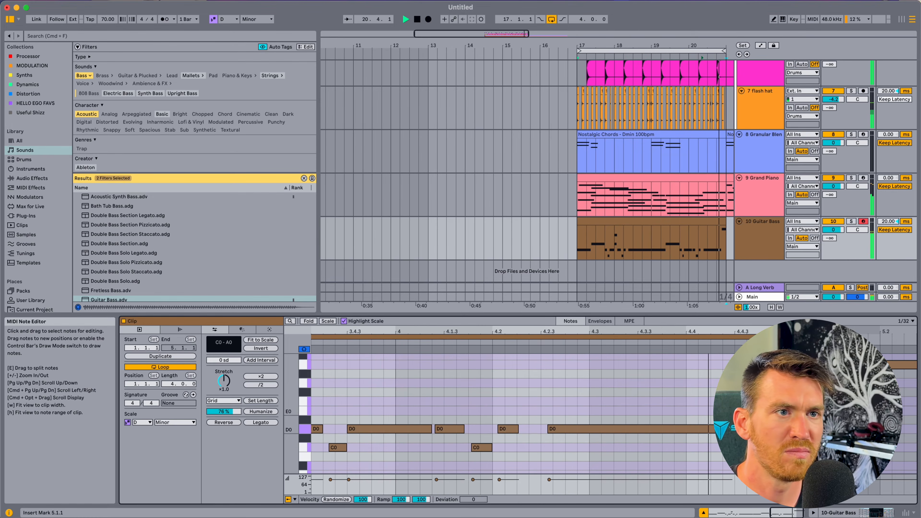
{"action": "key", "text": "space"}
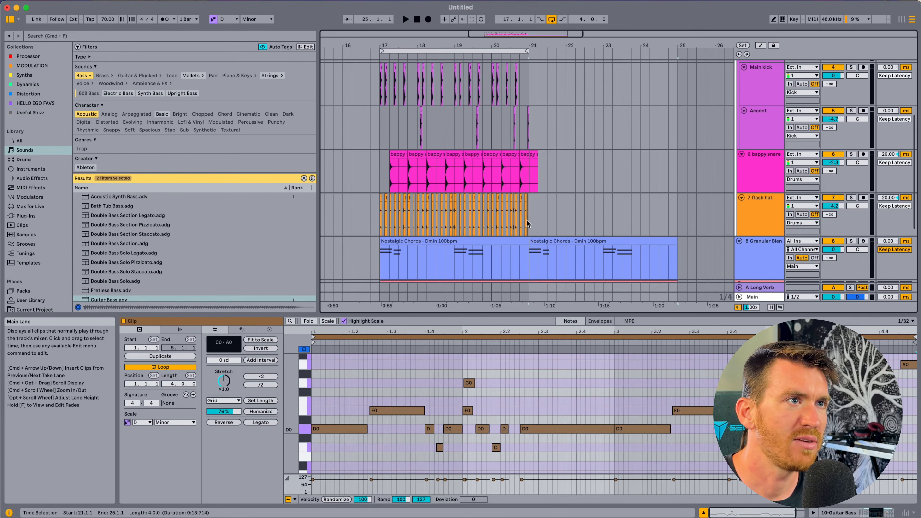
Duplicate the kick, accent, snare and hat clips from bars 17–21 so they also fill bars 21–25
{"action": "left_click", "coordinate": [527, 220]}
{"action": "scroll", "coordinate": [526, 219], "scroll_direction": "up", "scroll_amount": 1}
{"action": "left_click", "coordinate": [526, 218]}
{"action": "scroll", "coordinate": [526, 219], "scroll_direction": "up", "scroll_amount": 3}
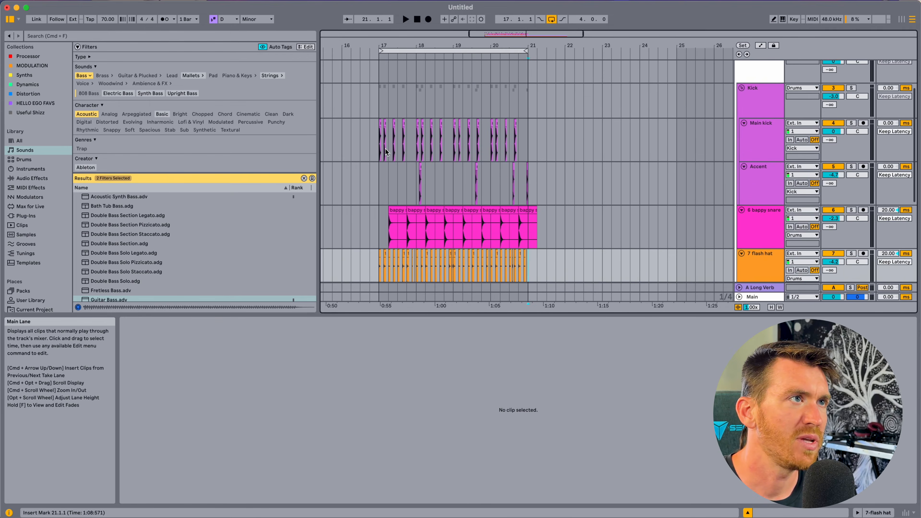
{"action": "left_click", "coordinate": [378, 146], "text": "shift"}
{"action": "key", "text": "super+d"}
{"action": "scroll", "coordinate": [532, 157], "scroll_direction": "down", "scroll_amount": 5}
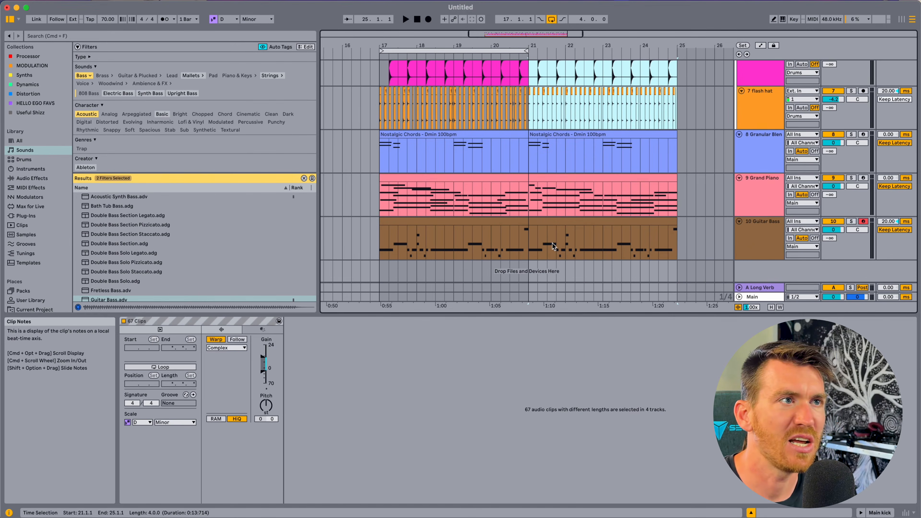
Rename the Guitar Bass track as bass and the Grand Piano track as chords
{"action": "left_click_drag", "start_coordinate": [530, 247], "coordinate": [622, 274]}
{"action": "scroll", "coordinate": [622, 274], "scroll_direction": "right", "scroll_amount": 1}
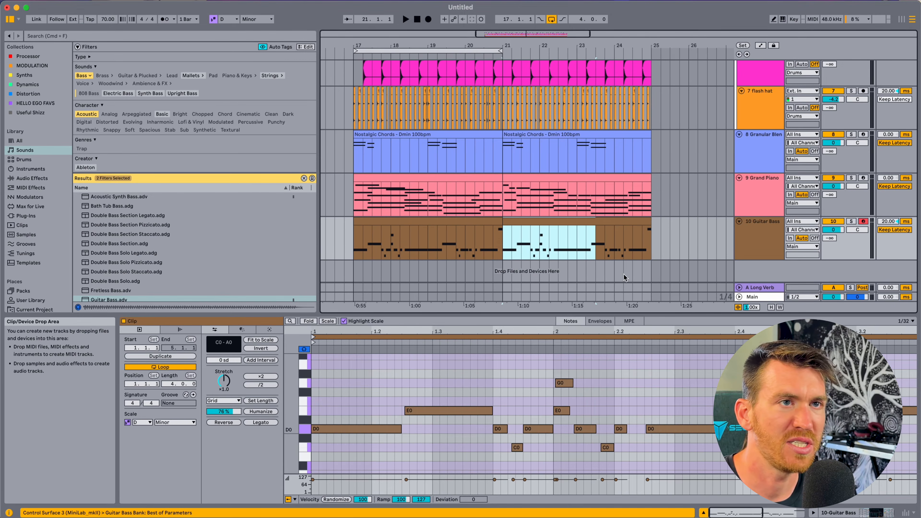
{"action": "left_click", "coordinate": [760, 239]}
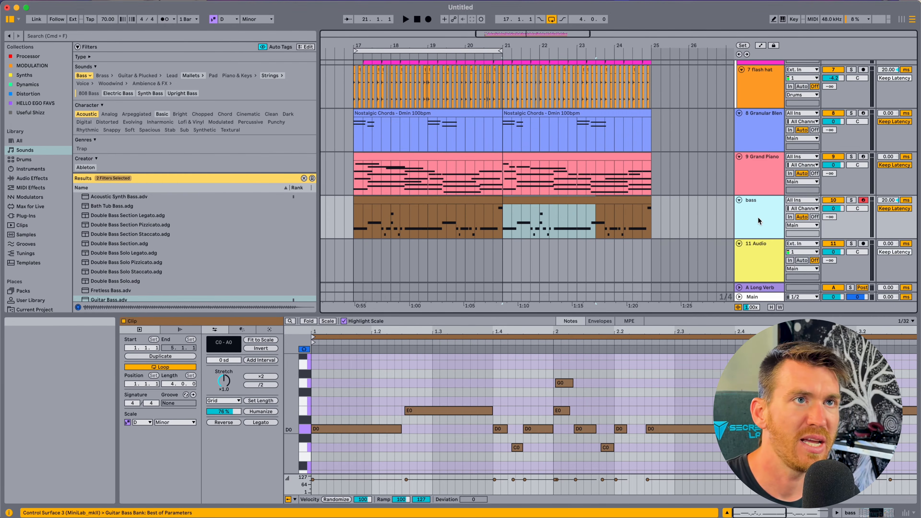
{"action": "left_click", "coordinate": [754, 185]}
{"action": "key", "text": "super+r"}
{"action": "type", "text": "ds"}
{"action": "key", "text": "Return"}
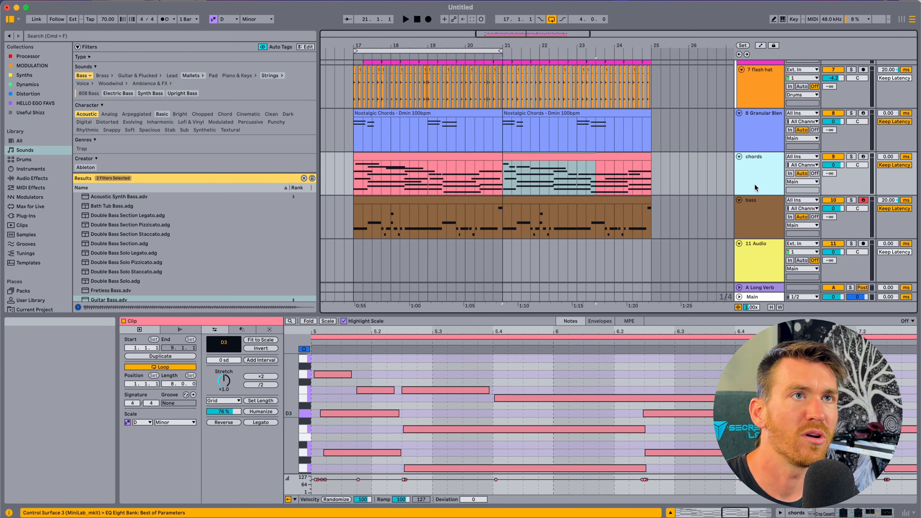
Play the Granular Blender part from bar 17 and lower its track volume to about -7.9 dB
{"action": "left_click", "coordinate": [750, 138]}
{"action": "left_click", "coordinate": [485, 112], "text": "shift"}
{"action": "scroll", "coordinate": [485, 110], "scroll_direction": "left", "scroll_amount": 5}
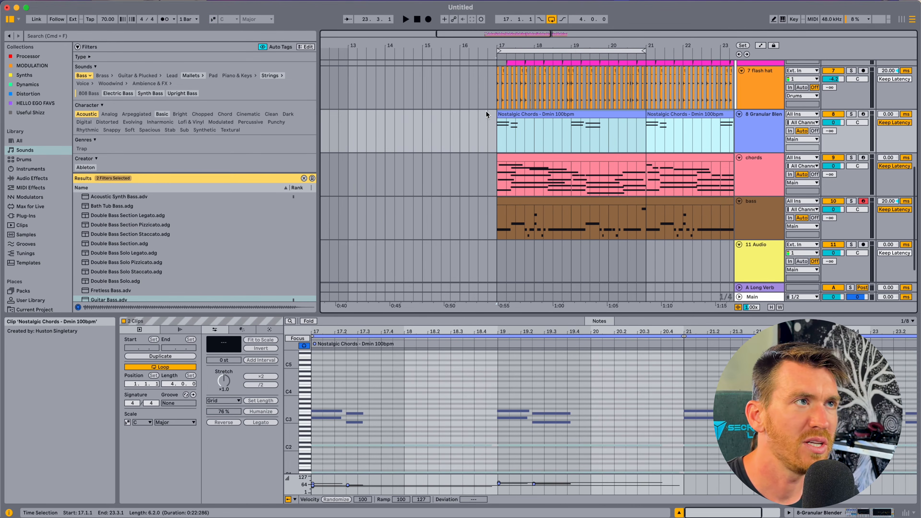
{"action": "key", "text": "space"}
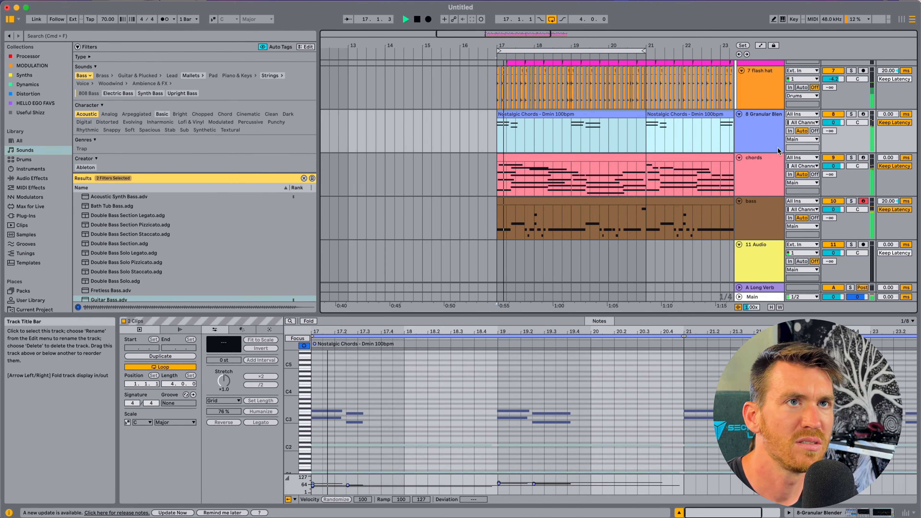
{"action": "key", "text": "space"}
{"action": "left_click_drag", "start_coordinate": [832, 122], "coordinate": [832, 121]}
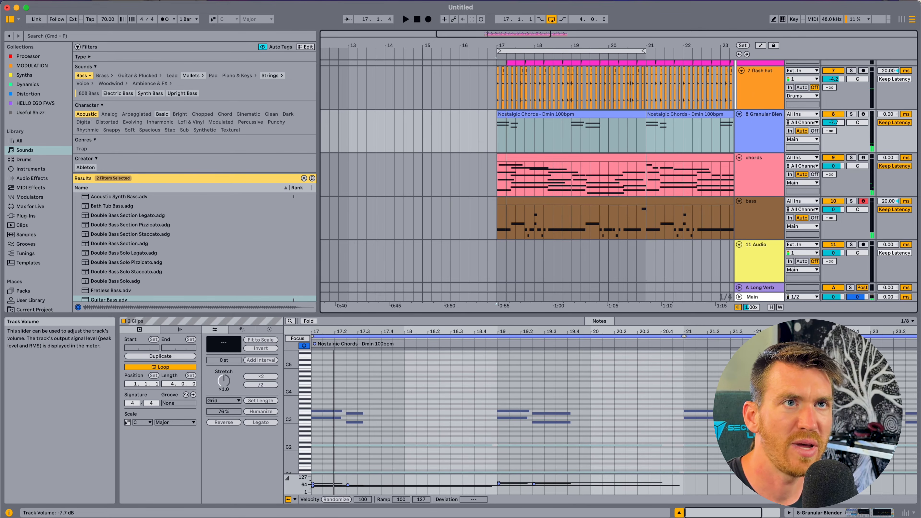
Copy the four-bar Nostalgic Chords clip from bar 17 to bar 13 and add a locator named intro there
{"action": "left_click", "coordinate": [696, 110]}
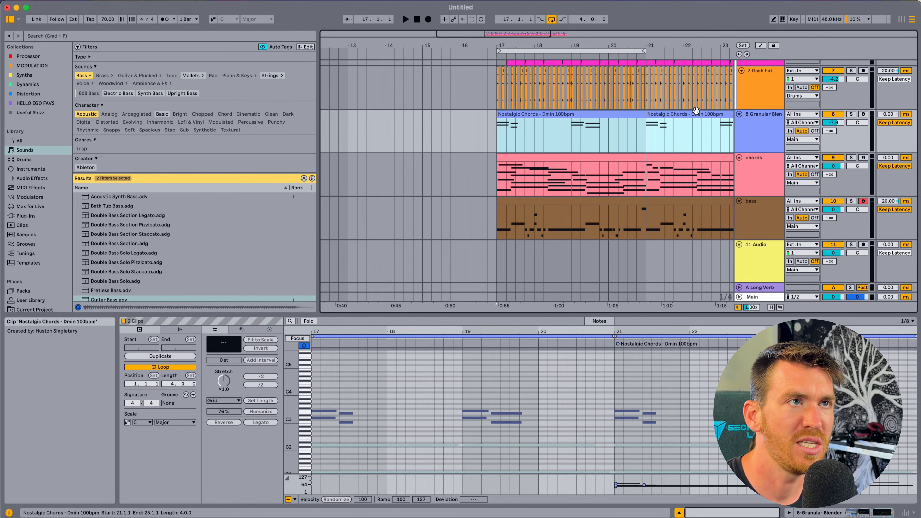
{"action": "scroll", "coordinate": [696, 110], "scroll_direction": "left", "scroll_amount": 2}
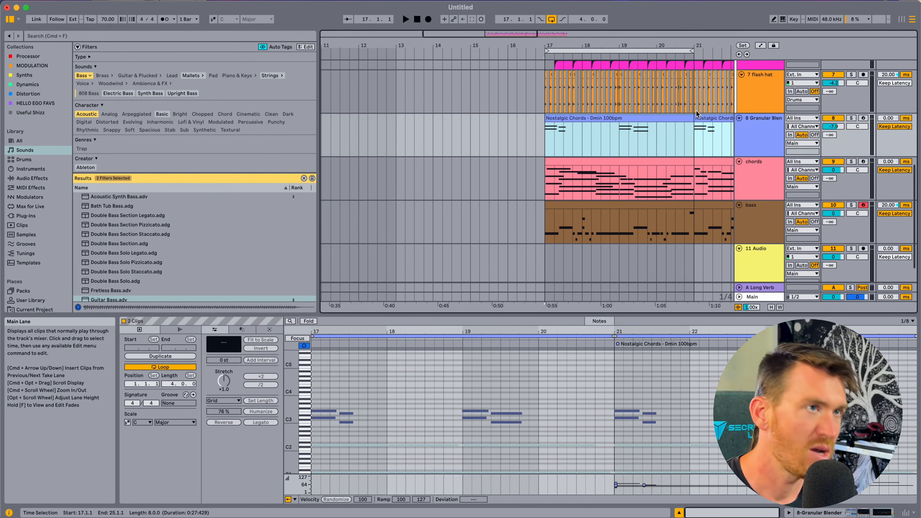
{"action": "left_click", "coordinate": [635, 116]}
{"action": "key", "text": "super+c"}
{"action": "left_click", "coordinate": [400, 138]}
{"action": "key", "text": "super+v"}
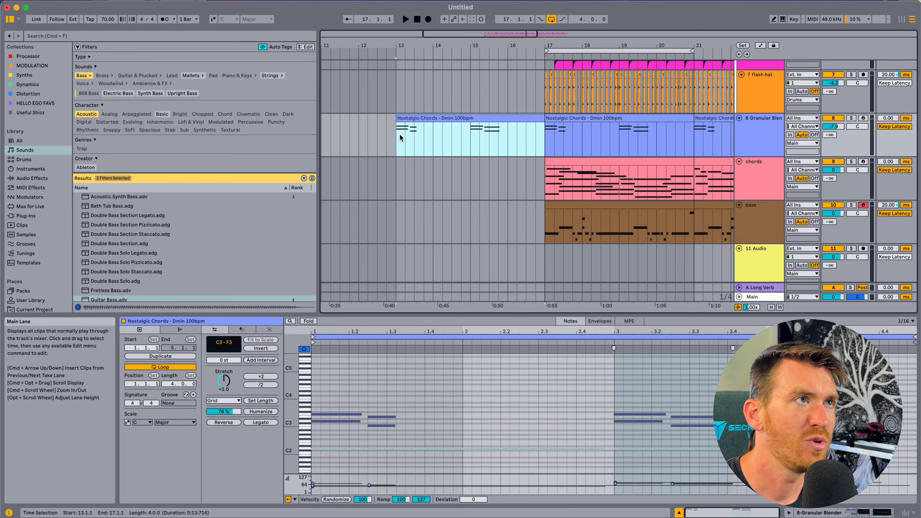
{"action": "right_click", "coordinate": [397, 55]}
{"action": "left_click", "coordinate": [417, 79]}
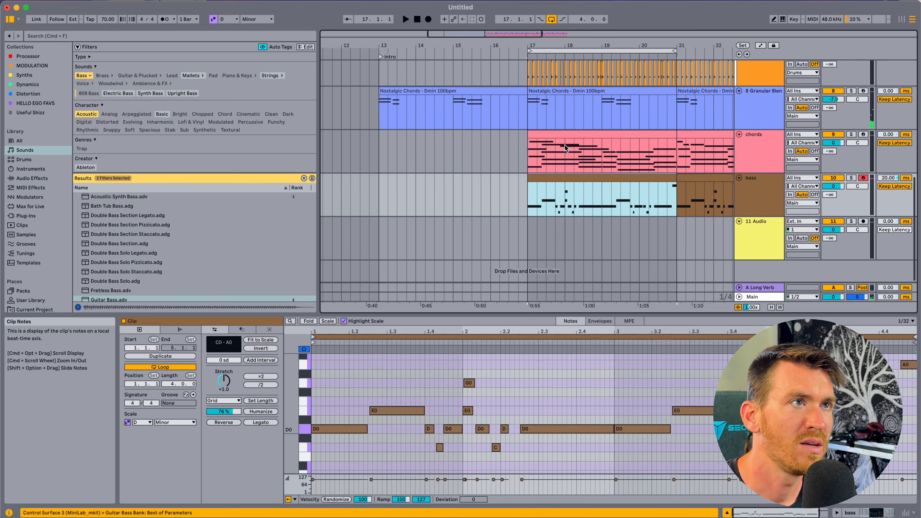
{"action": "left_click", "coordinate": [559, 135]}
{"action": "left_click", "coordinate": [379, 144]}
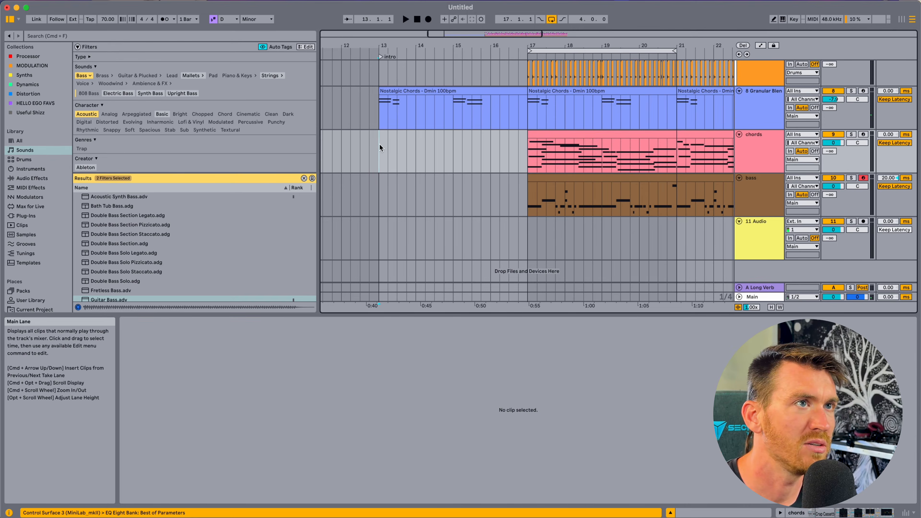
{"action": "key", "text": "super+v"}
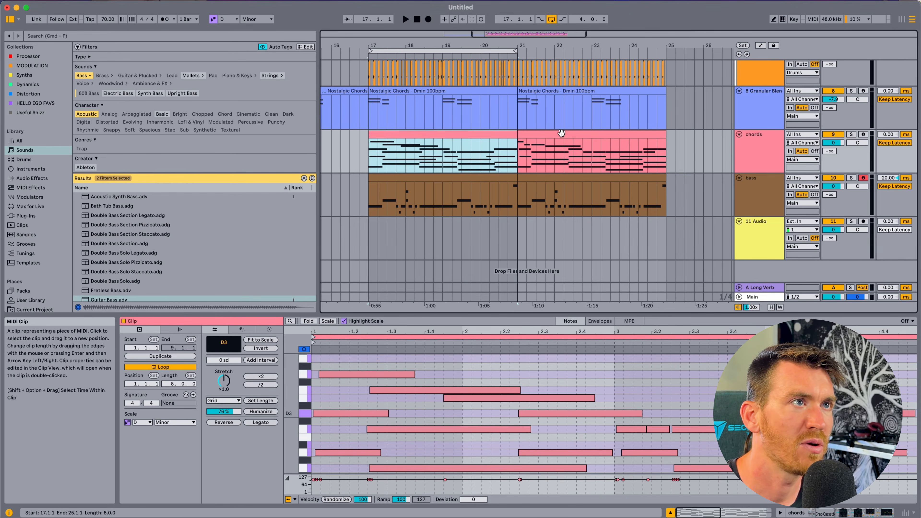
Copy bars 21–25 of the chords track to bar 13 and play the start of the intro
{"action": "left_click_drag", "start_coordinate": [516, 154], "coordinate": [667, 157]}
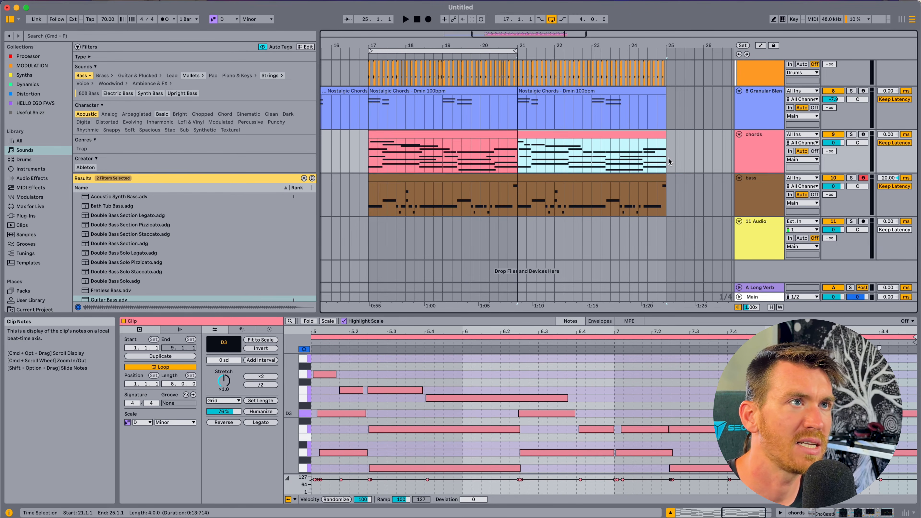
{"action": "scroll", "coordinate": [668, 158], "scroll_direction": "left", "scroll_amount": 10}
{"action": "left_click", "coordinate": [458, 158]}
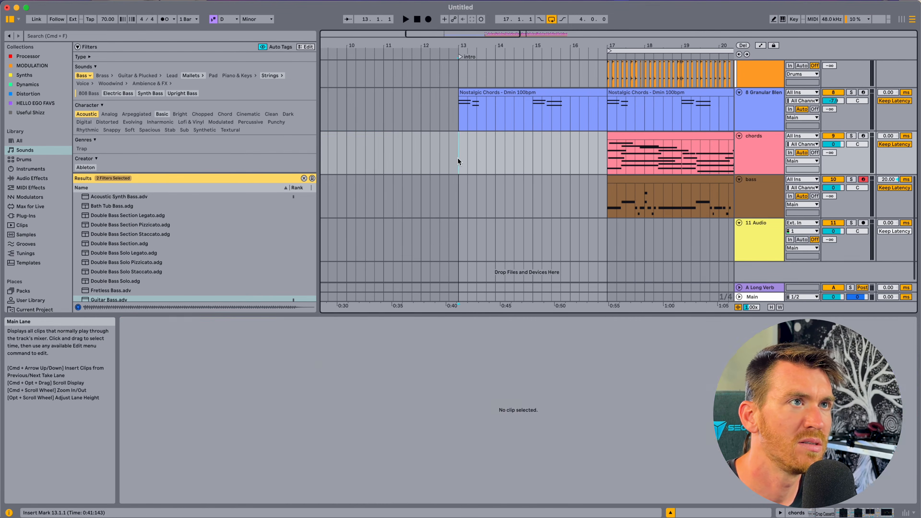
{"action": "key", "text": "super+v"}
{"action": "key", "text": "space"}
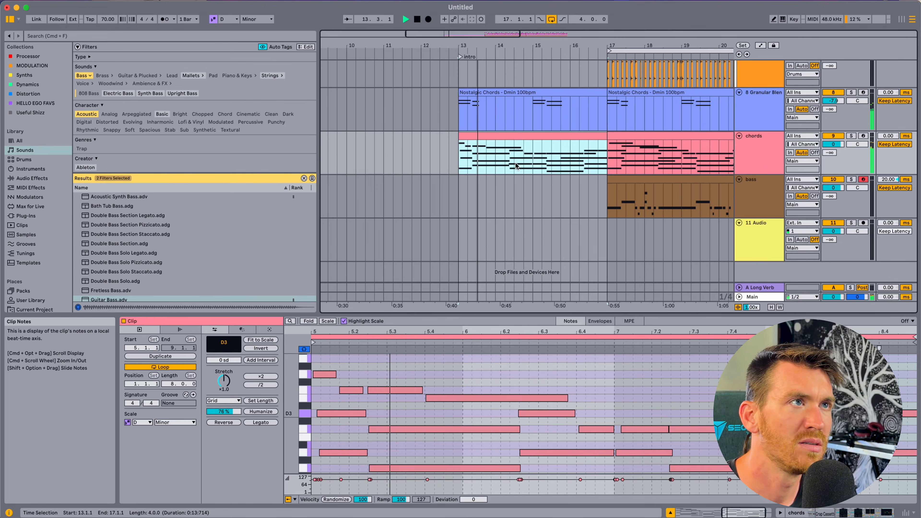
{"action": "left_click_drag", "start_coordinate": [519, 45], "coordinate": [519, 18]}
{"action": "key", "text": "space"}
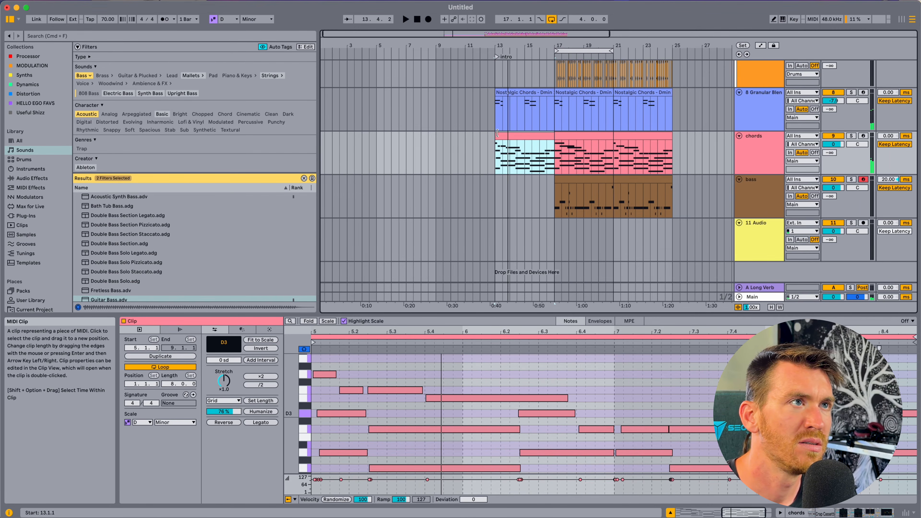
Lengthen the intro back to bar 9 by extending the chords, copying the Nostalgic Chords clip and moving the intro locator there
{"action": "left_click_drag", "start_coordinate": [497, 134], "coordinate": [435, 133]}
{"action": "left_click_drag", "start_coordinate": [518, 105], "coordinate": [462, 92]}
{"action": "left_click_drag", "start_coordinate": [496, 55], "coordinate": [436, 54]}
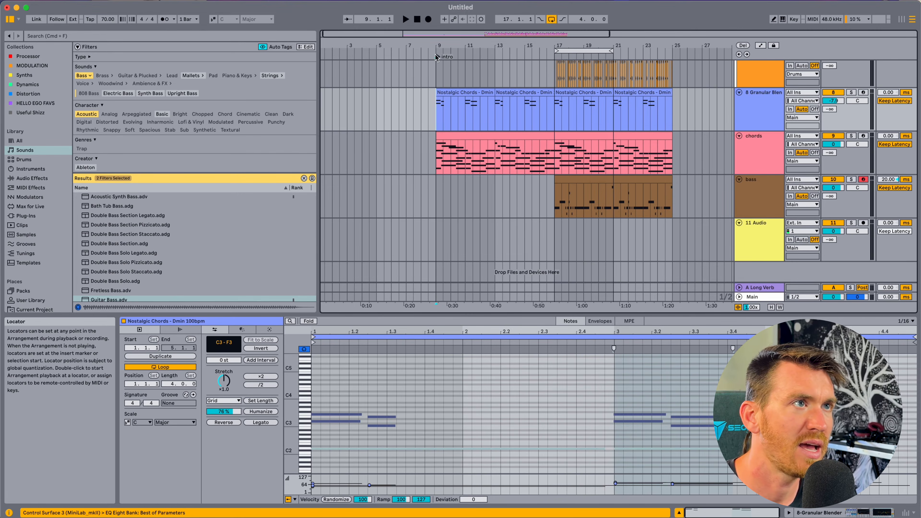
Play the intro from the locator at bar 9 and select the first bass clip at bar 17
{"action": "key", "text": "space"}
{"action": "left_click", "coordinate": [485, 133]}
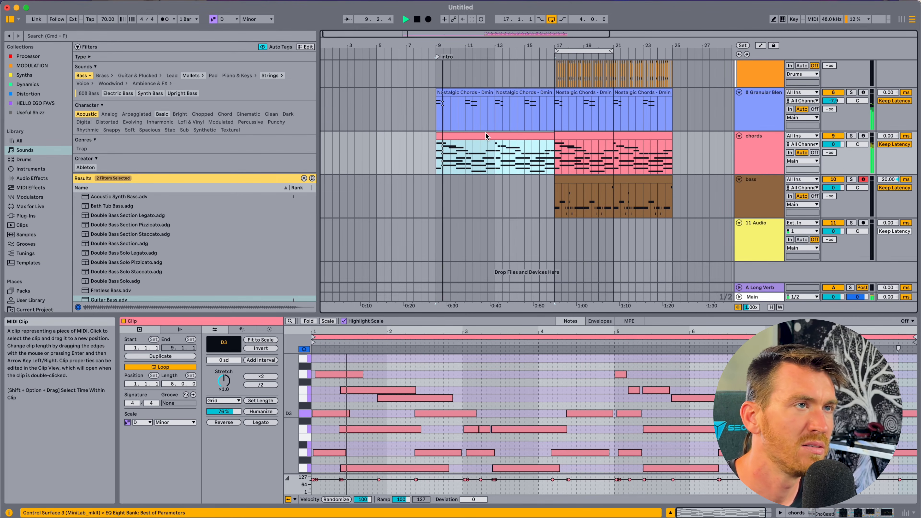
{"action": "left_click_drag", "start_coordinate": [474, 39], "coordinate": [475, 45]}
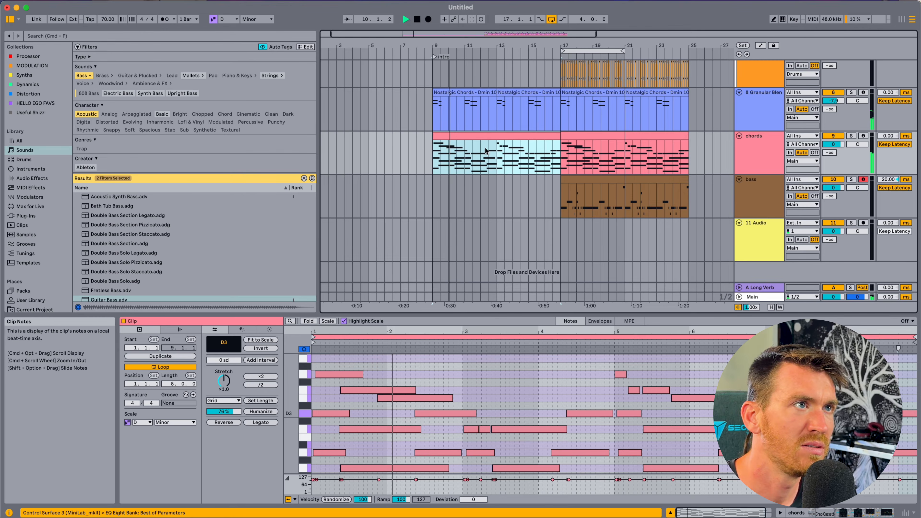
{"action": "left_click", "coordinate": [497, 157]}
{"action": "scroll", "coordinate": [495, 155], "scroll_direction": "right", "scroll_amount": 3}
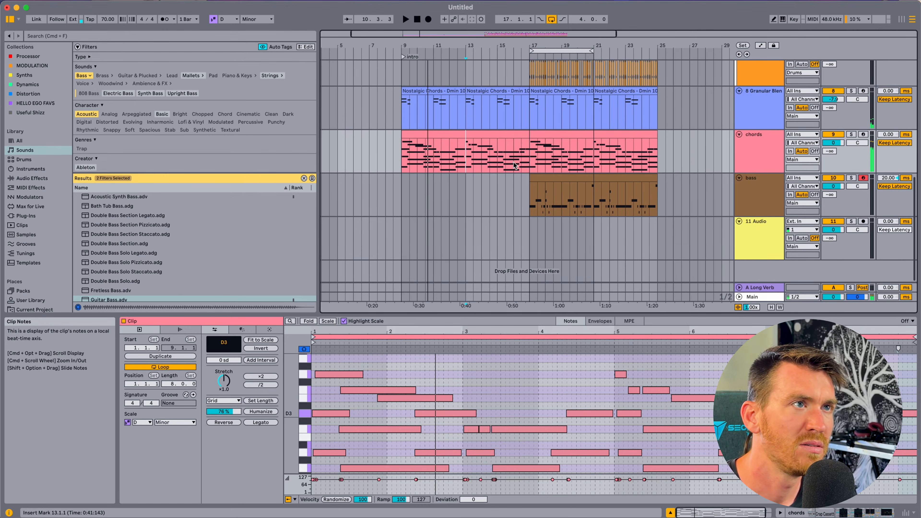
{"action": "left_click", "coordinate": [543, 177]}
{"action": "key", "text": "space"}
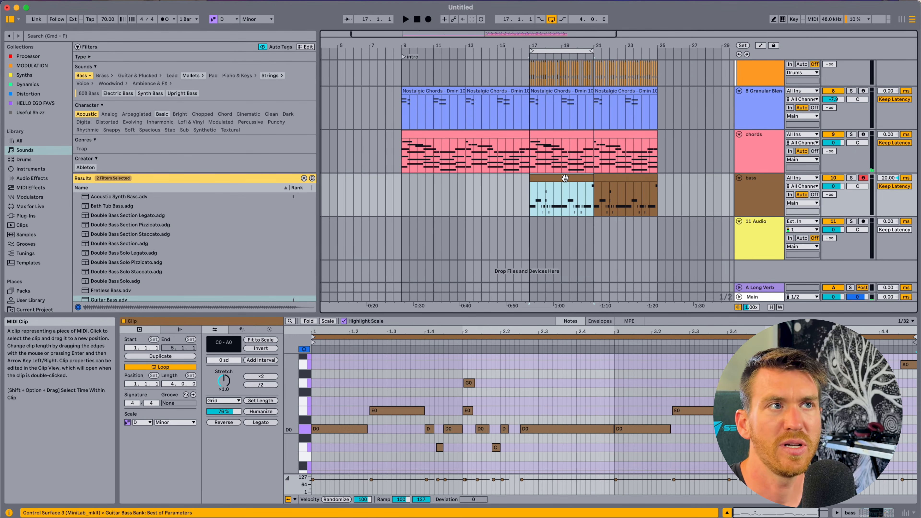
Copy the flash hat clips of bars 17–21 to bar 13 and play from there
{"action": "scroll", "coordinate": [405, 112], "scroll_direction": "up", "scroll_amount": 10}
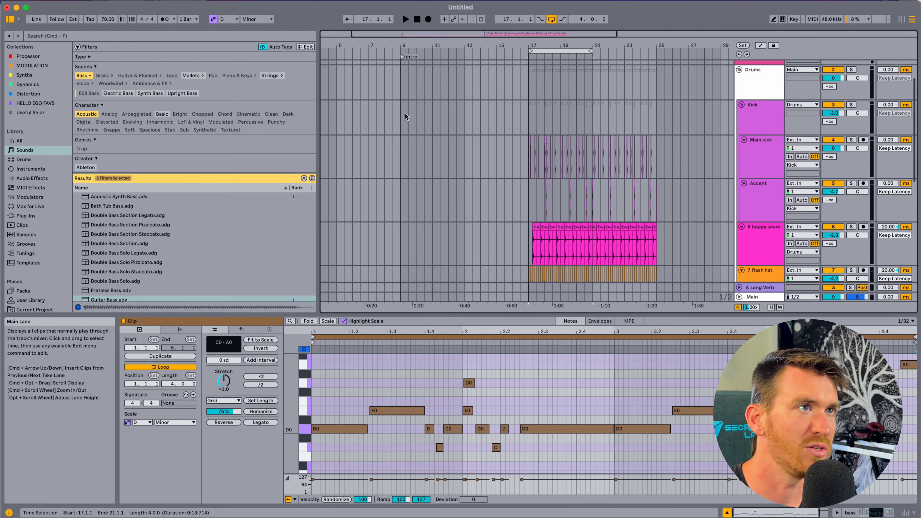
{"action": "left_click_drag", "start_coordinate": [536, 162], "coordinate": [593, 181]}
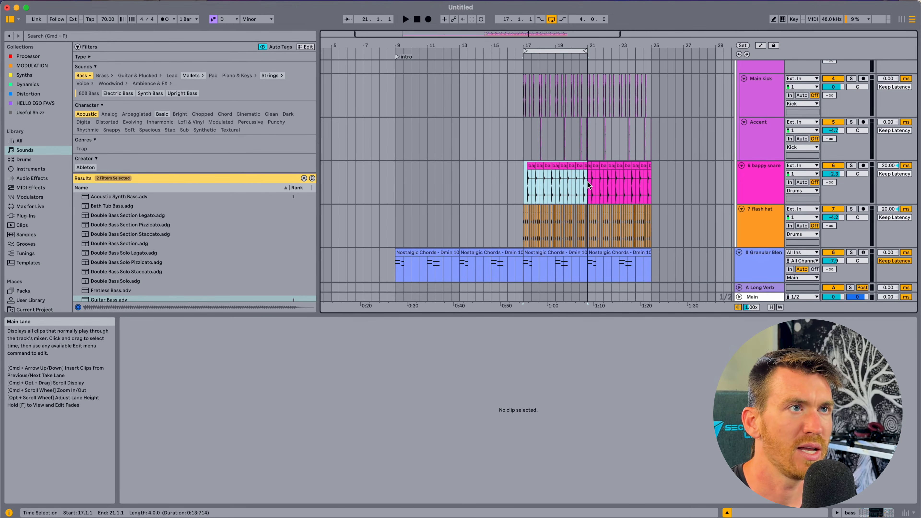
{"action": "left_click_drag", "start_coordinate": [521, 219], "coordinate": [586, 220]}
{"action": "key", "text": "super+c"}
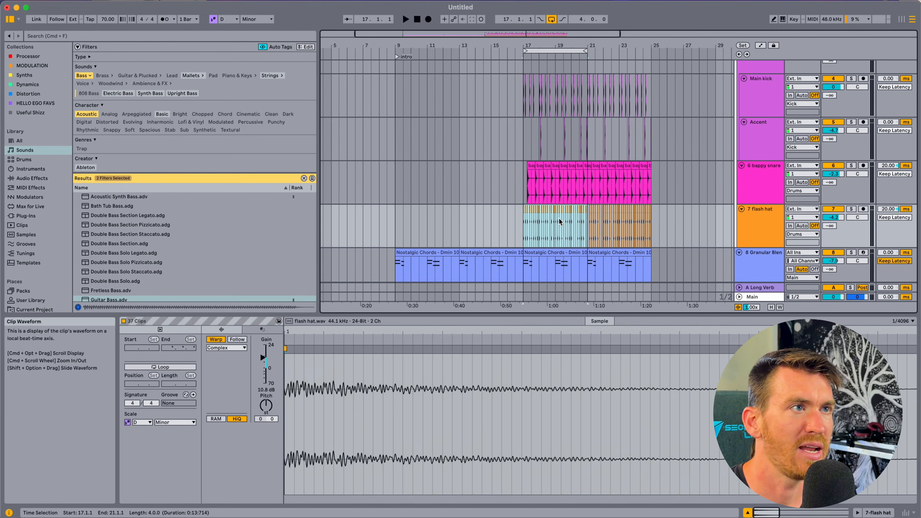
{"action": "left_click", "coordinate": [461, 222]}
{"action": "key", "text": "super+v"}
{"action": "key", "text": "space"}
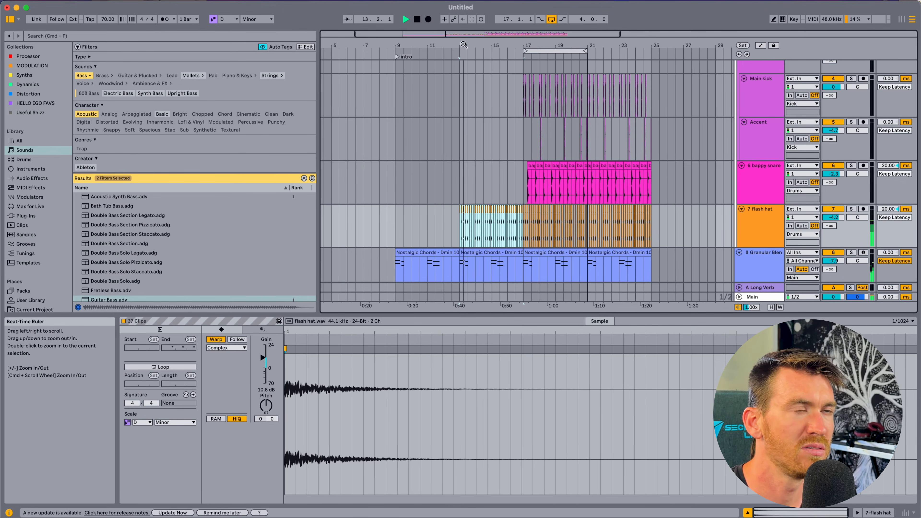
{"action": "left_click_drag", "start_coordinate": [463, 45], "coordinate": [463, 105]}
{"action": "key", "text": "space"}
{"action": "key", "text": "space"}
{"action": "key", "text": "space"}
Deactivate every second flash hat clip in bars 13 and 14 to thin out the intro hats
{"action": "left_click", "coordinate": [454, 210]}
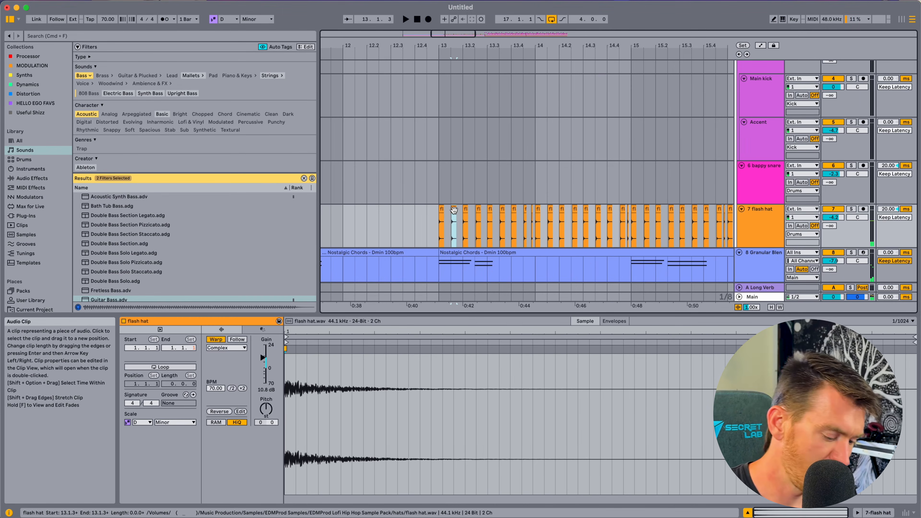
{"action": "left_click", "coordinate": [478, 210]}
{"action": "key", "text": "0"}
{"action": "left_click", "coordinate": [501, 209]}
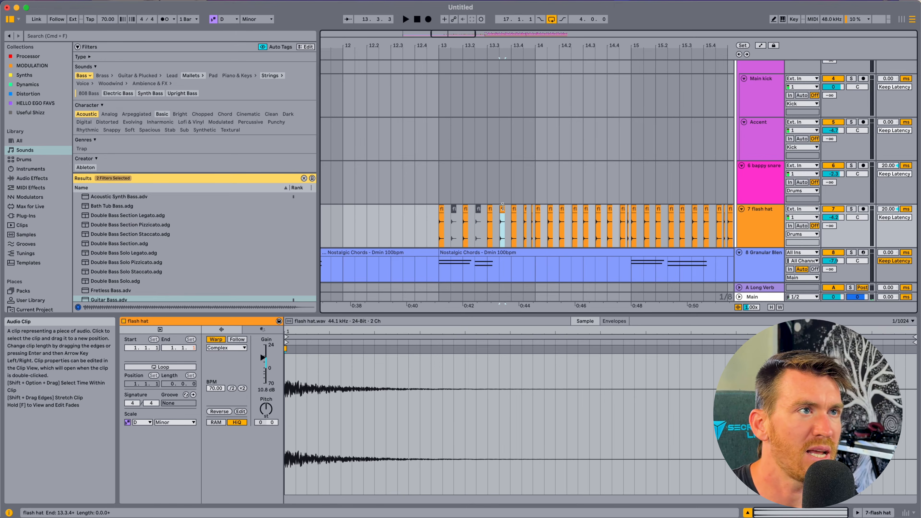
{"action": "key", "text": "0"}
{"action": "left_click", "coordinate": [525, 208]}
{"action": "key", "text": "0"}
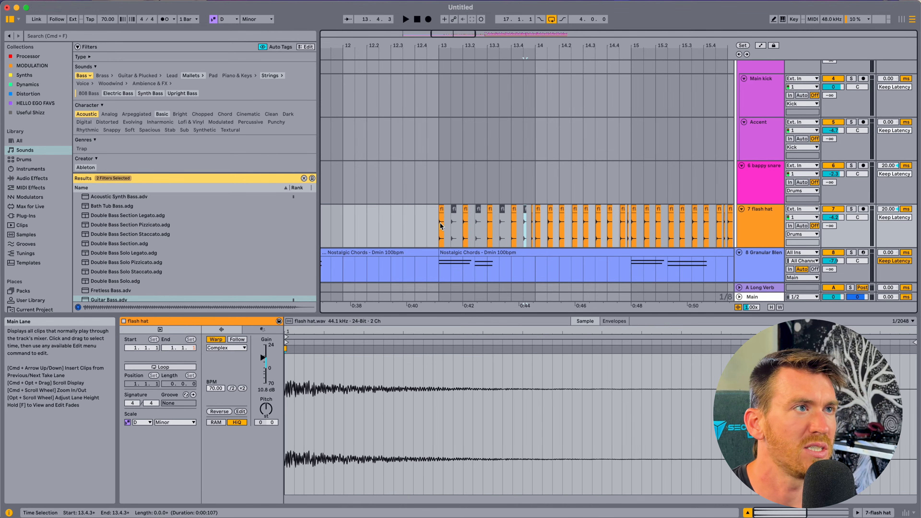
{"action": "key", "text": "space"}
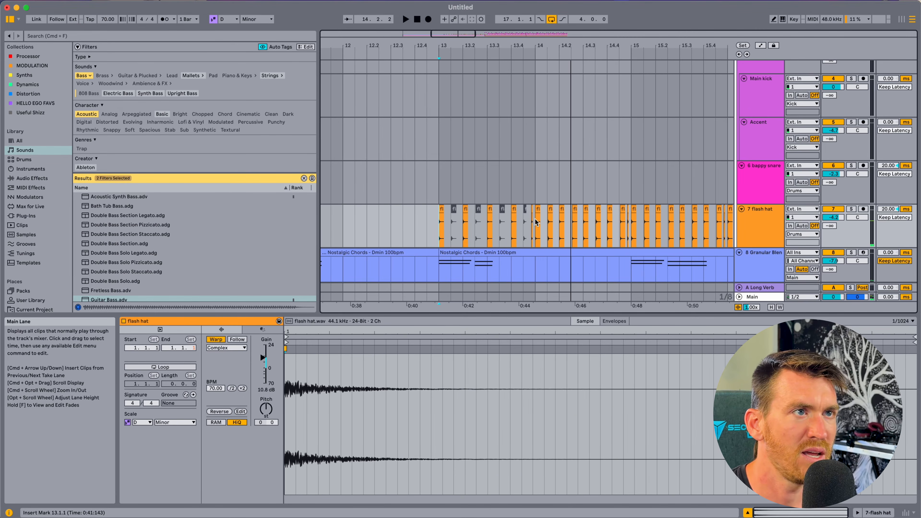
{"action": "left_click", "coordinate": [548, 210]}
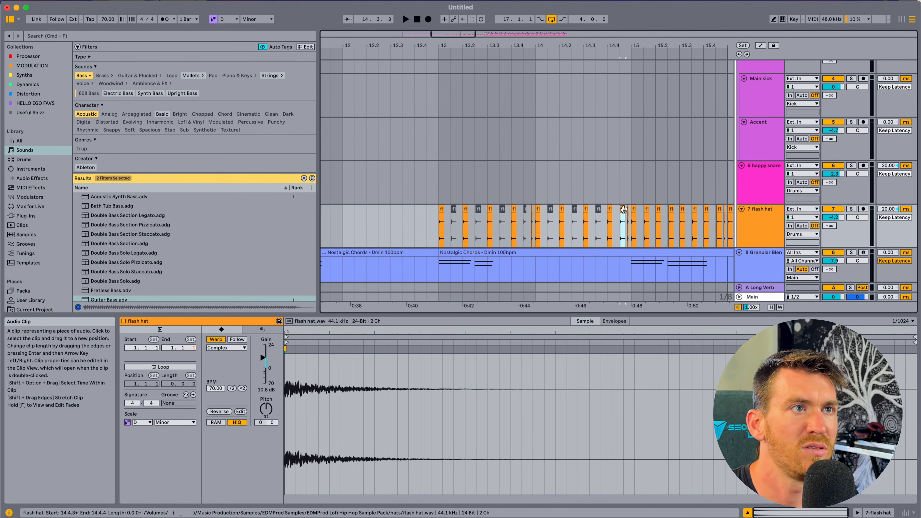
{"action": "key", "text": "0"}
Replace the flash hat clips in bars 15–17 with a copy of the thinned pattern from bars 13–15
{"action": "left_click", "coordinate": [631, 220]}
{"action": "left_click", "coordinate": [439, 235], "text": "shift"}
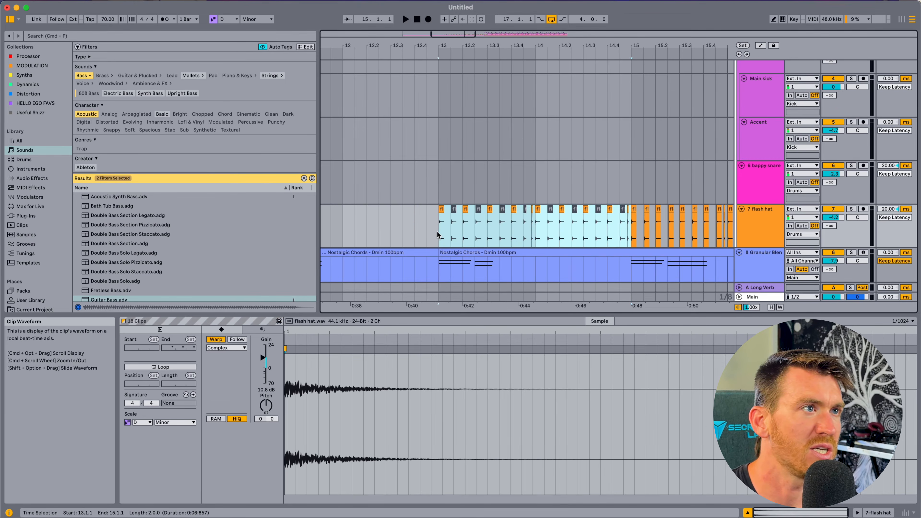
{"action": "scroll", "coordinate": [438, 234], "scroll_direction": "right", "scroll_amount": 4}
{"action": "left_click", "coordinate": [527, 234]}
{"action": "scroll", "coordinate": [528, 232], "scroll_direction": "right", "scroll_amount": 4}
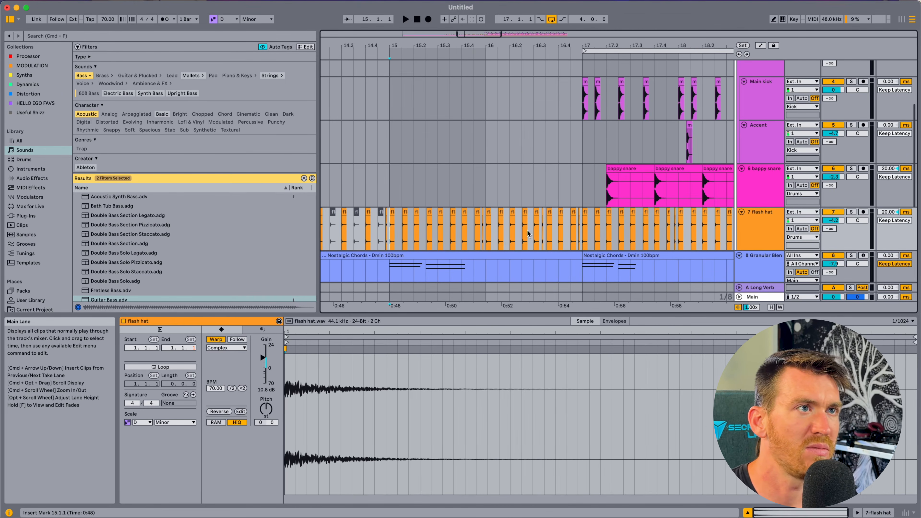
{"action": "left_click", "coordinate": [576, 231], "text": "shift"}
{"action": "key", "text": "Delete"}
{"action": "scroll", "coordinate": [472, 222], "scroll_direction": "left", "scroll_amount": 2}
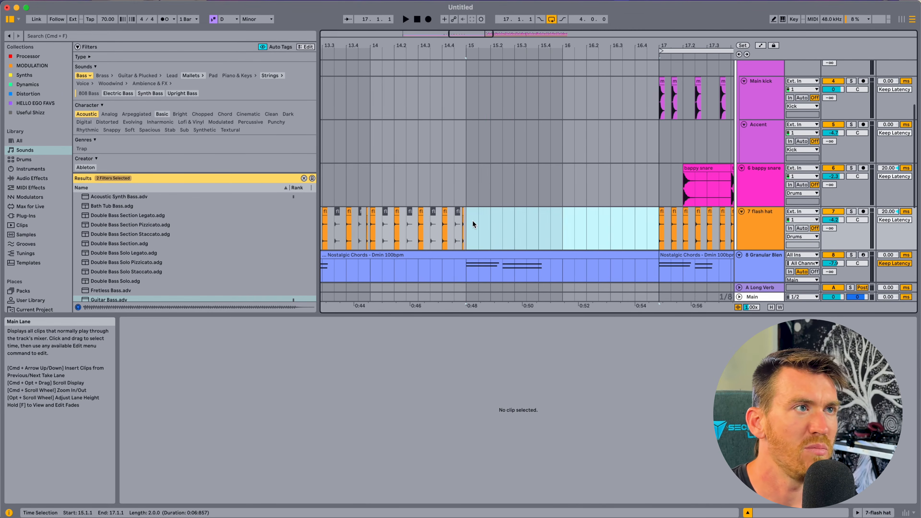
{"action": "left_click", "coordinate": [469, 221]}
{"action": "scroll", "coordinate": [469, 221], "scroll_direction": "left", "scroll_amount": 4}
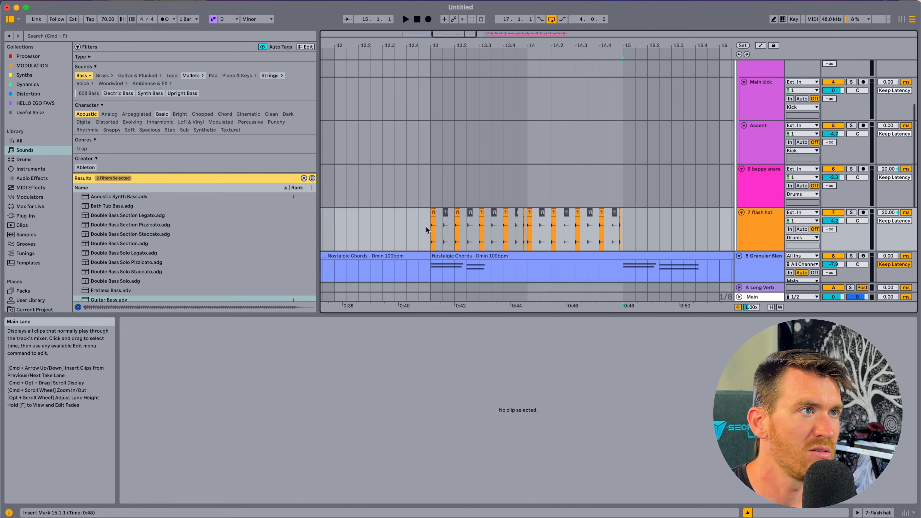
{"action": "key", "text": "super+z"}
Play the second half of the intro from bar 15 to check the thinned hats with the chords
{"action": "key", "text": "space"}
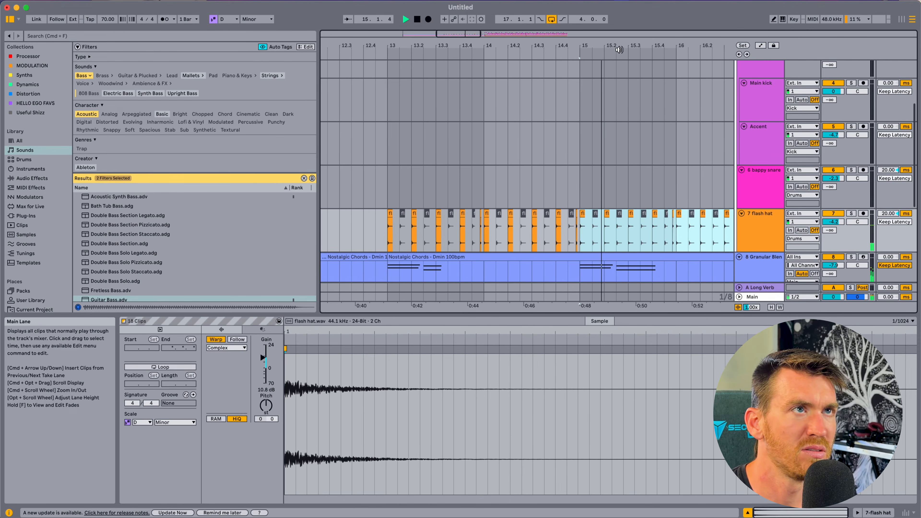
{"action": "left_click_drag", "start_coordinate": [617, 48], "coordinate": [617, 31]}
{"action": "left_click", "coordinate": [626, 219]}
{"action": "scroll", "coordinate": [626, 219], "scroll_direction": "right", "scroll_amount": 4}
{"action": "scroll", "coordinate": [626, 220], "scroll_direction": "down", "scroll_amount": 2}
{"action": "scroll", "coordinate": [626, 218], "scroll_direction": "down", "scroll_amount": 3}
{"action": "scroll", "coordinate": [625, 219], "scroll_direction": "left", "scroll_amount": 1}
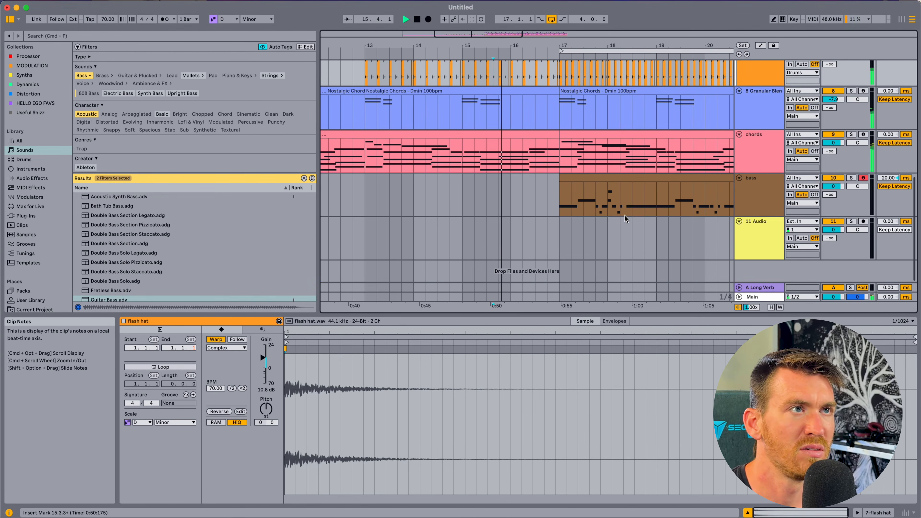
{"action": "key", "text": "space"}
Find the Cymatics Oracle Nostalgic Melody Loop 8 guitar sample, place it at bar 21 on the empty audio track and transpose it -2 semitones
{"action": "left_click", "coordinate": [552, 208]}
{"action": "scroll", "coordinate": [603, 219], "scroll_direction": "right", "scroll_amount": 2}
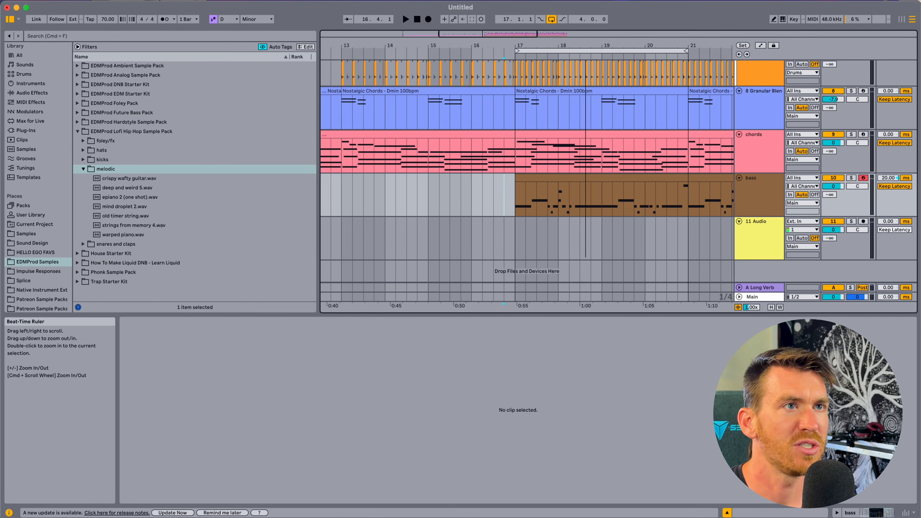
{"action": "scroll", "coordinate": [581, 194], "scroll_direction": "down", "scroll_amount": 3}
{"action": "scroll", "coordinate": [565, 218], "scroll_direction": "right", "scroll_amount": 3}
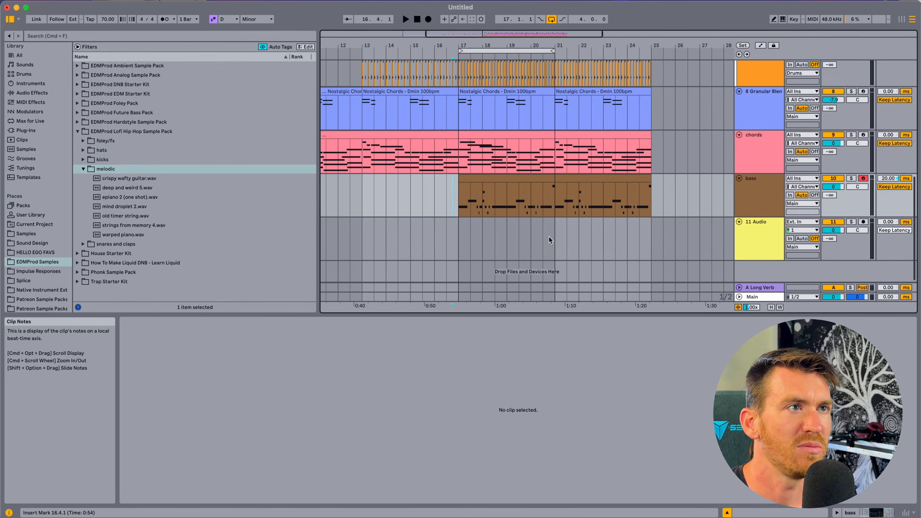
{"action": "left_click", "coordinate": [555, 243]}
{"action": "scroll", "coordinate": [555, 243], "scroll_direction": "right", "scroll_amount": 2}
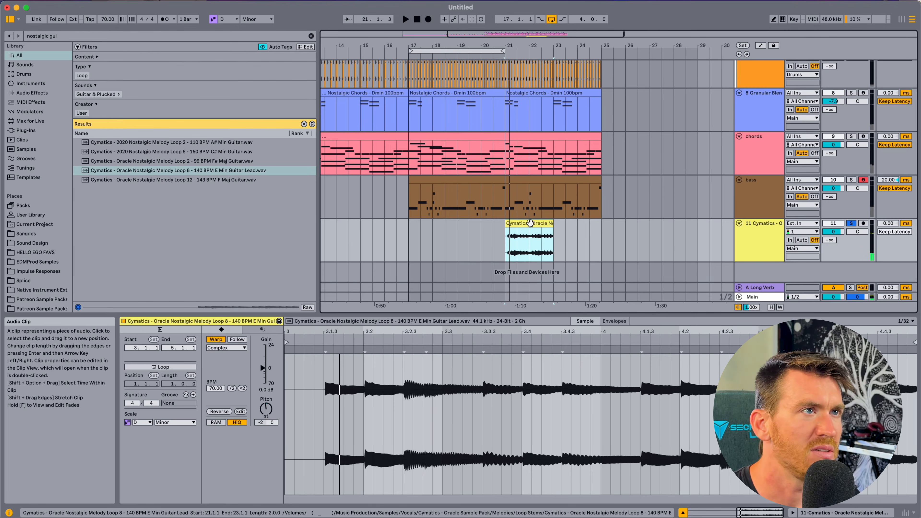
Play the soloed guitar loop from bar 21
{"action": "left_click_drag", "start_coordinate": [523, 47], "coordinate": [524, 66]}
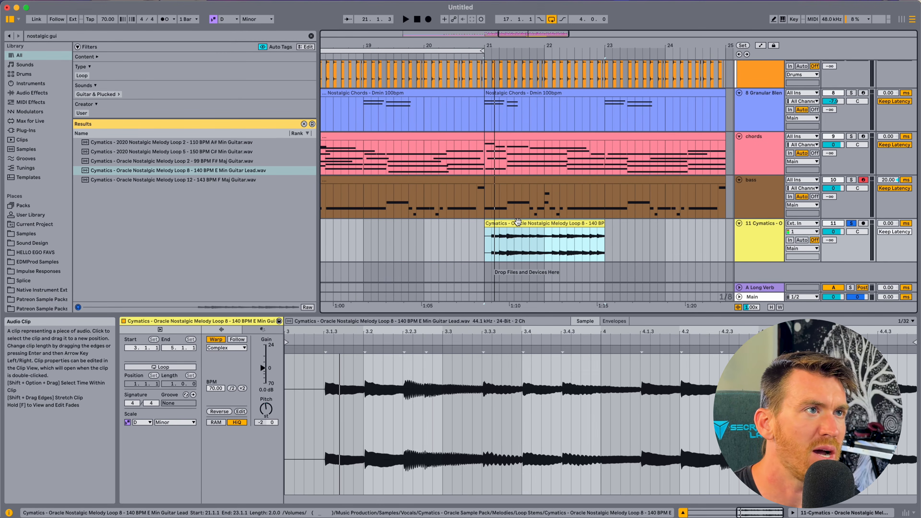
{"action": "left_click", "coordinate": [554, 250]}
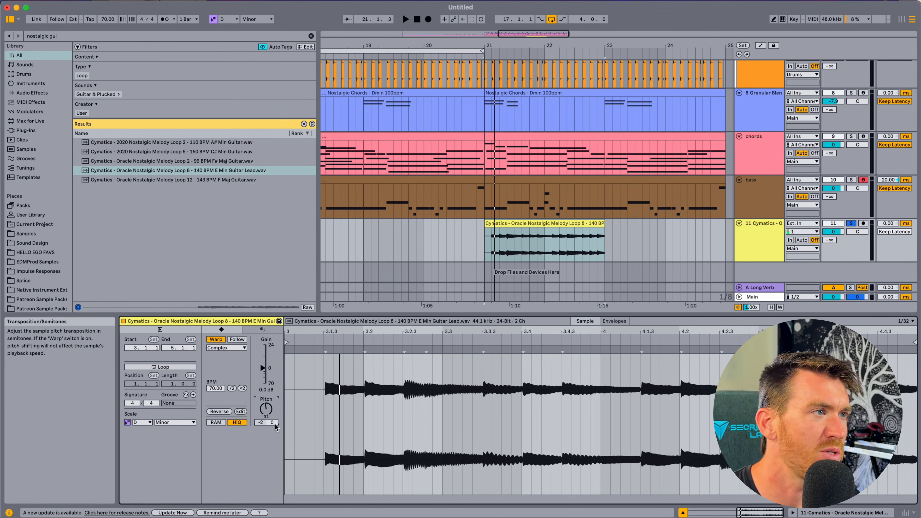
{"action": "left_click", "coordinate": [532, 225]}
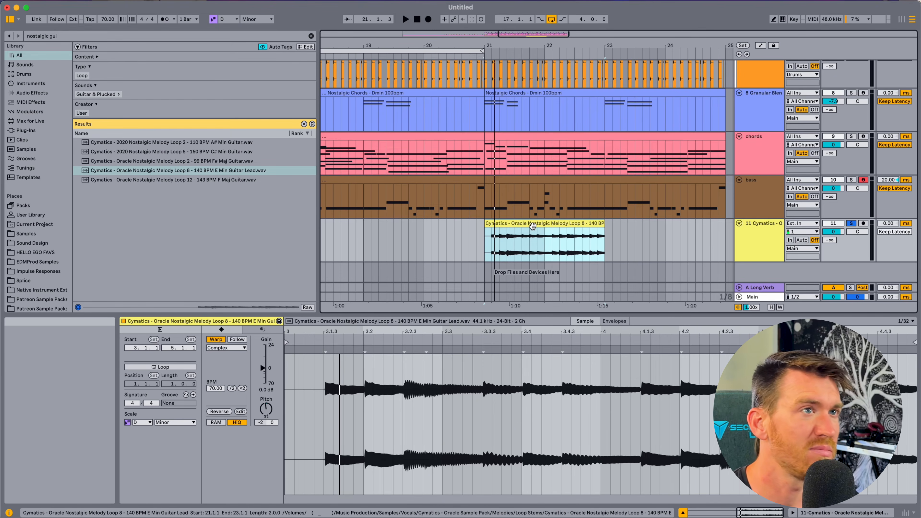
{"action": "key", "text": "space"}
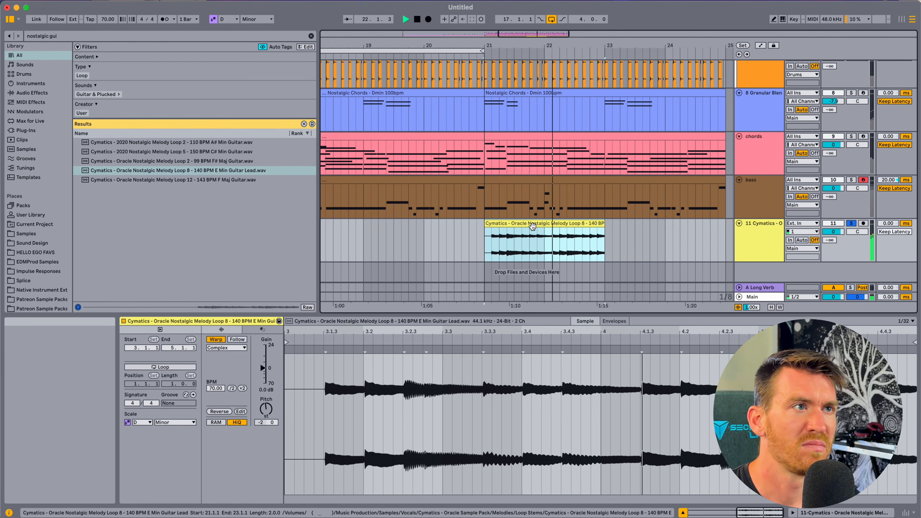
Copy the chords track's effect rack with Wow, Flutter and Erosion onto the guitar loop track
{"action": "left_click_drag", "start_coordinate": [543, 49], "coordinate": [543, 44]}
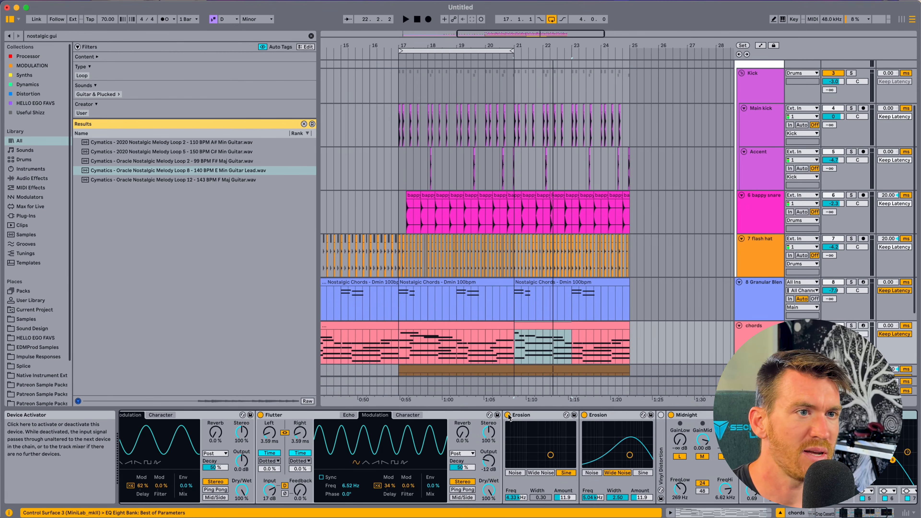
{"action": "scroll", "coordinate": [508, 417], "scroll_direction": "left", "scroll_amount": 10}
{"action": "scroll", "coordinate": [127, 472], "scroll_direction": "right", "scroll_amount": 10}
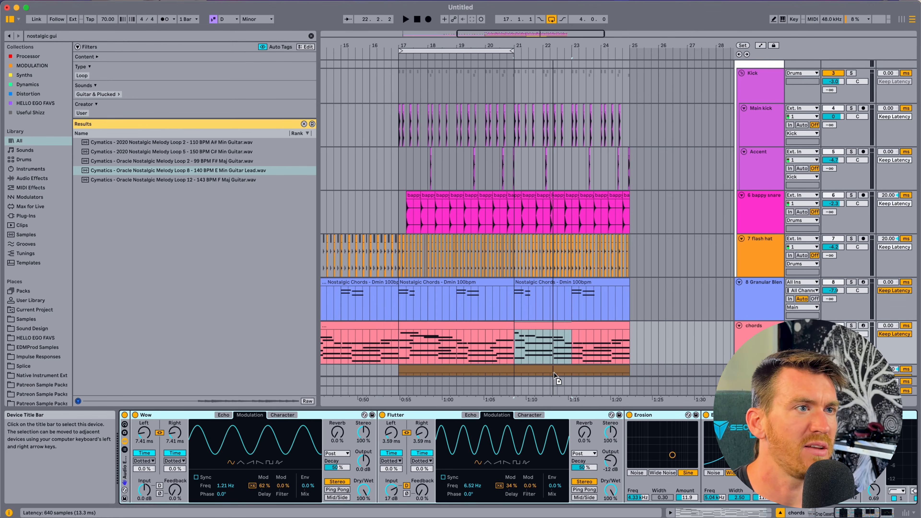
{"action": "left_click_drag", "start_coordinate": [555, 377], "coordinate": [554, 376]}
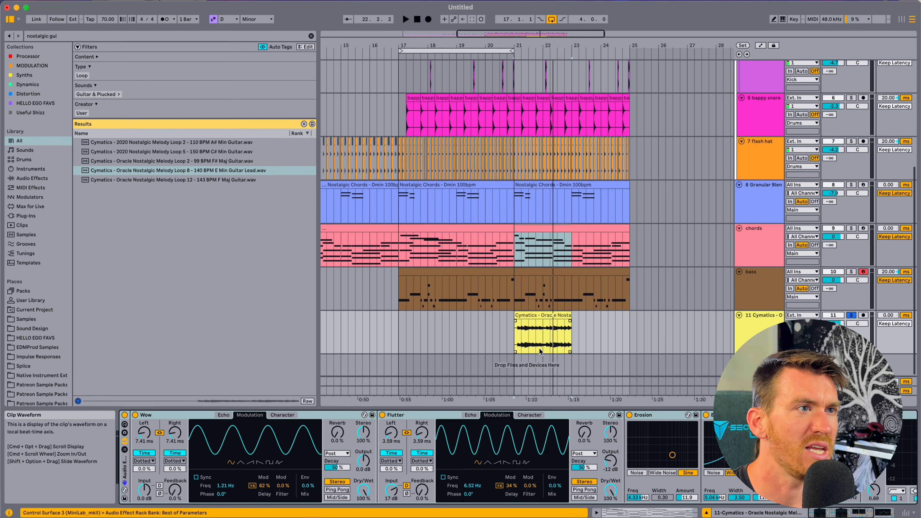
Play the soloed guitar loop and set its EQ Eight band to 1.50 kHz with a Q of 0.58
{"action": "left_click", "coordinate": [531, 314]}
{"action": "key", "text": "space"}
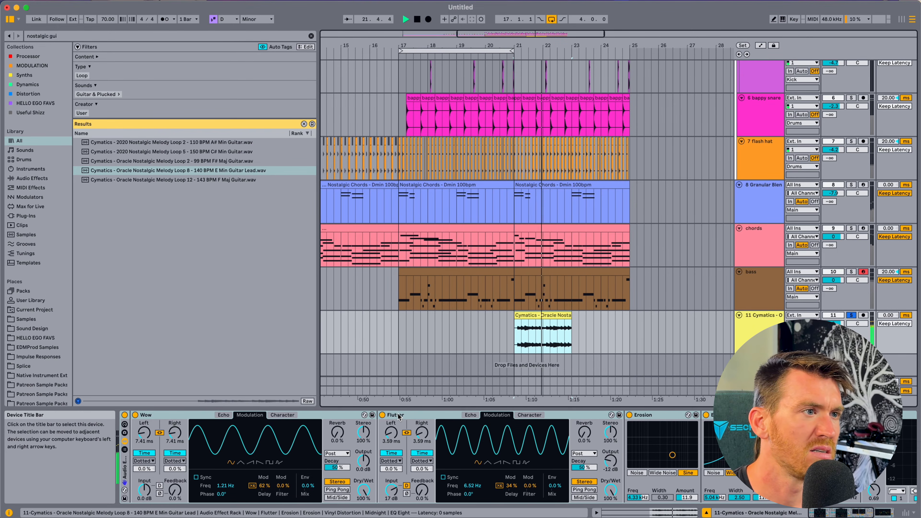
{"action": "scroll", "coordinate": [398, 454], "scroll_direction": "right", "scroll_amount": 5}
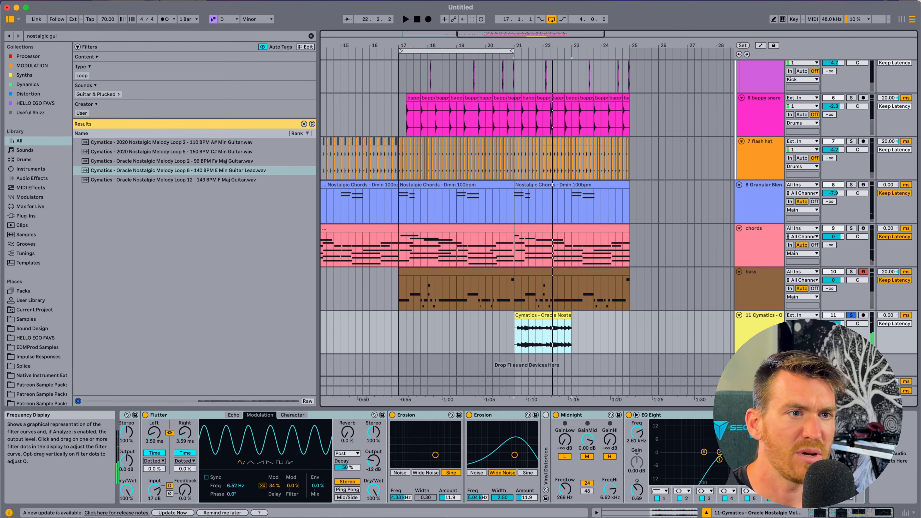
{"action": "key", "text": "space"}
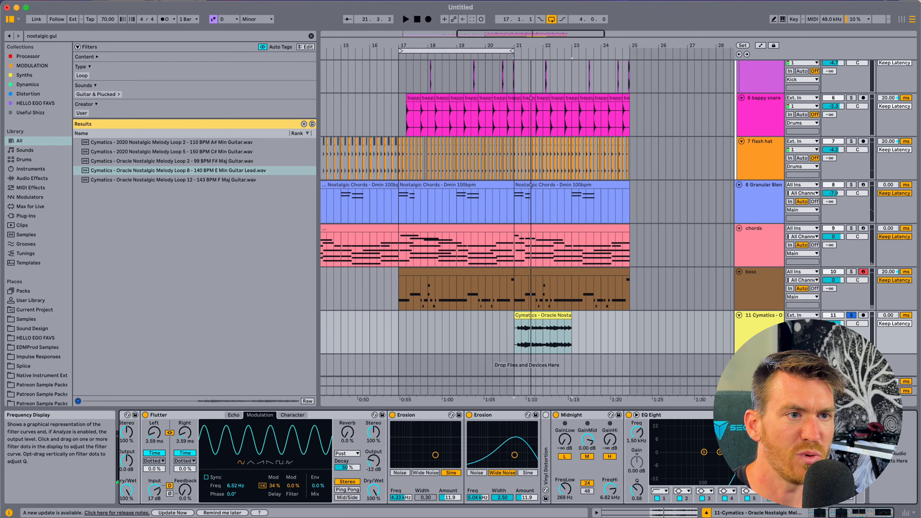
Play the guitar loop unsoloed in the full mix and duplicate it to bar 23
{"action": "key", "text": "space"}
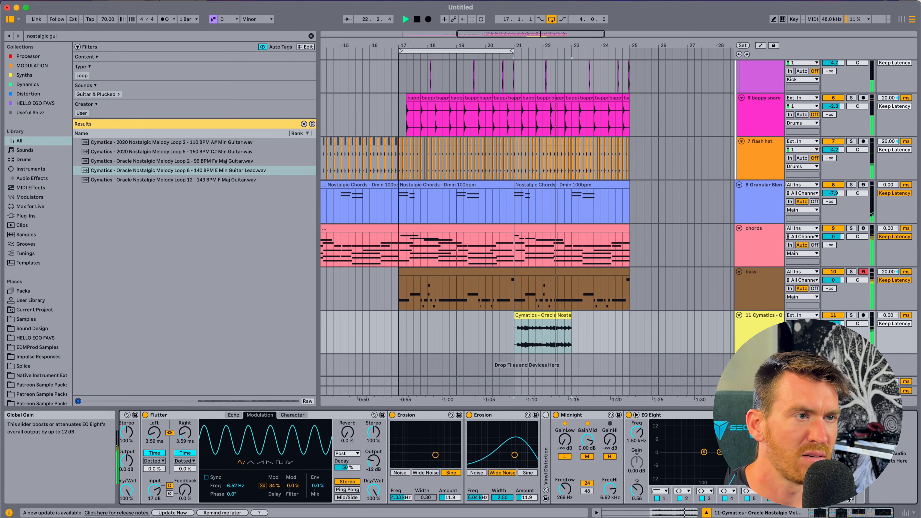
{"action": "left_click", "coordinate": [567, 329]}
{"action": "key", "text": "super+d"}
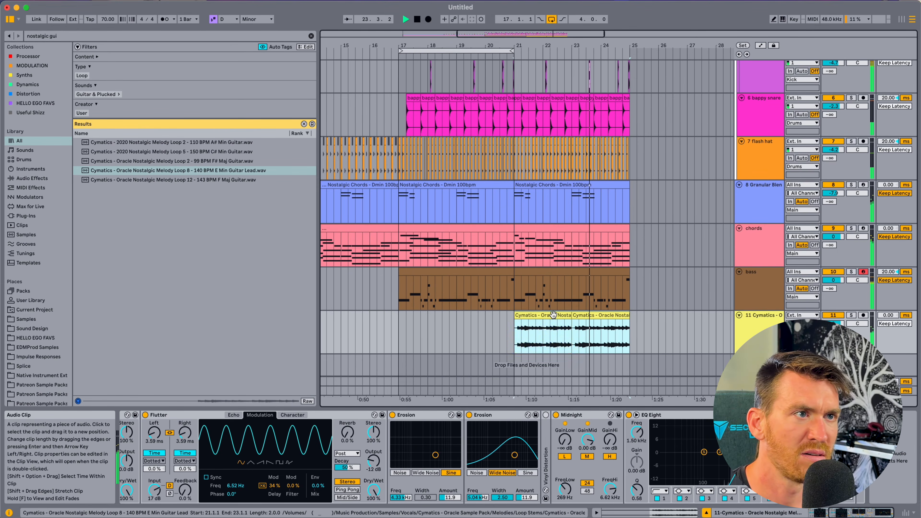
{"action": "left_click", "coordinate": [587, 247]}
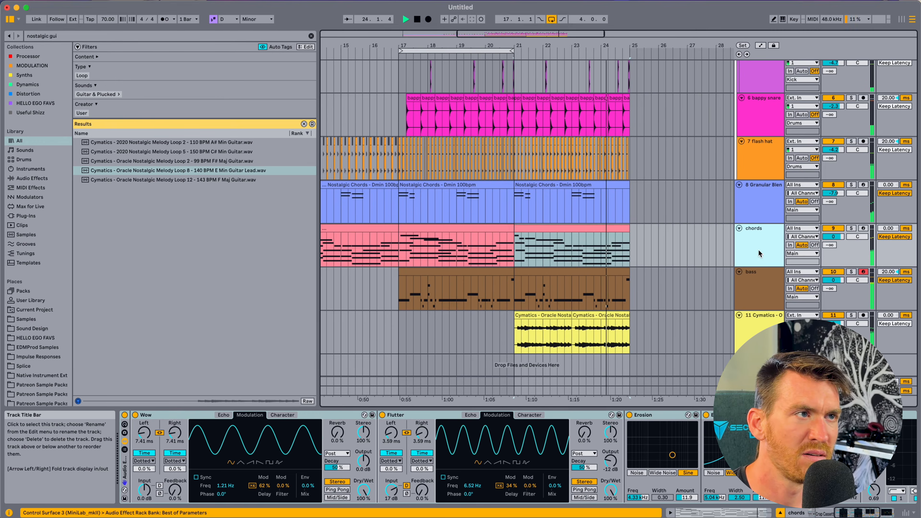
Insert a new audio track below the guitar loop track
{"action": "left_click_drag", "start_coordinate": [590, 46], "coordinate": [591, 33]}
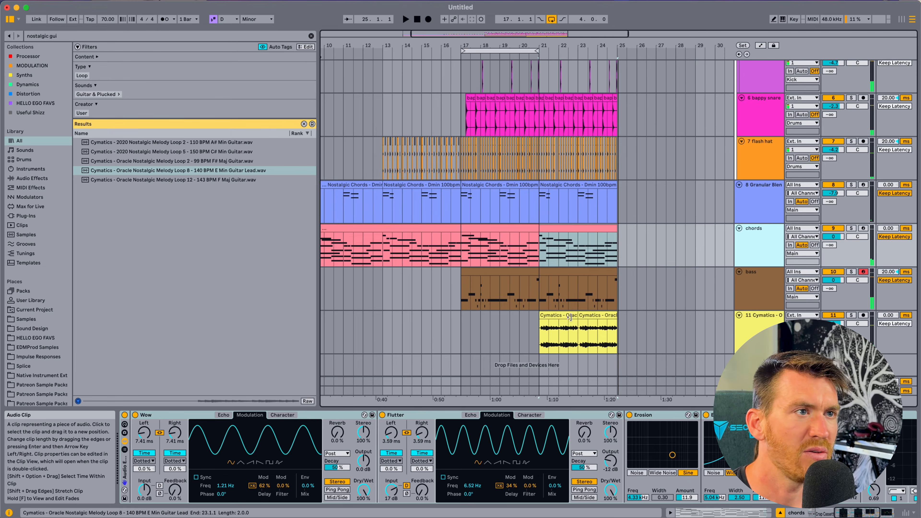
{"action": "left_click", "coordinate": [580, 316]}
{"action": "scroll", "coordinate": [561, 319], "scroll_direction": "left", "scroll_amount": 5}
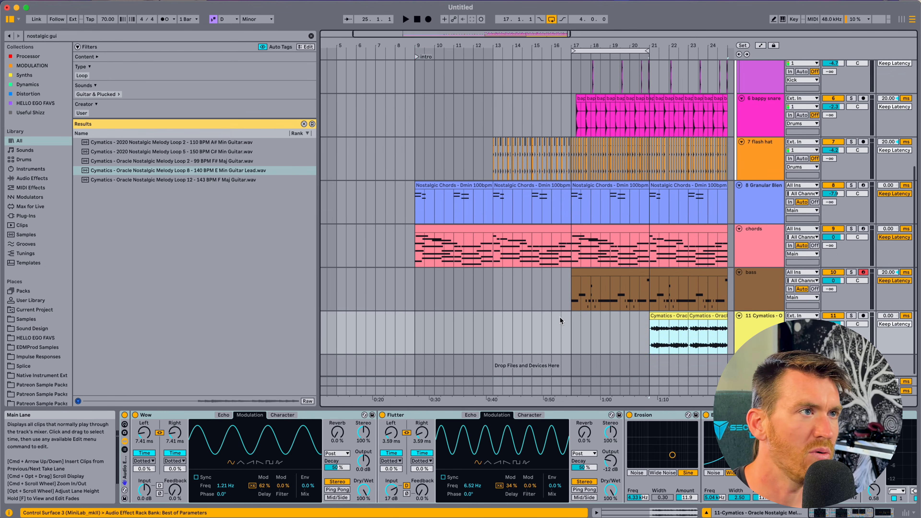
{"action": "left_click", "coordinate": [561, 318]}
{"action": "left_click_drag", "start_coordinate": [416, 345], "coordinate": [566, 344]}
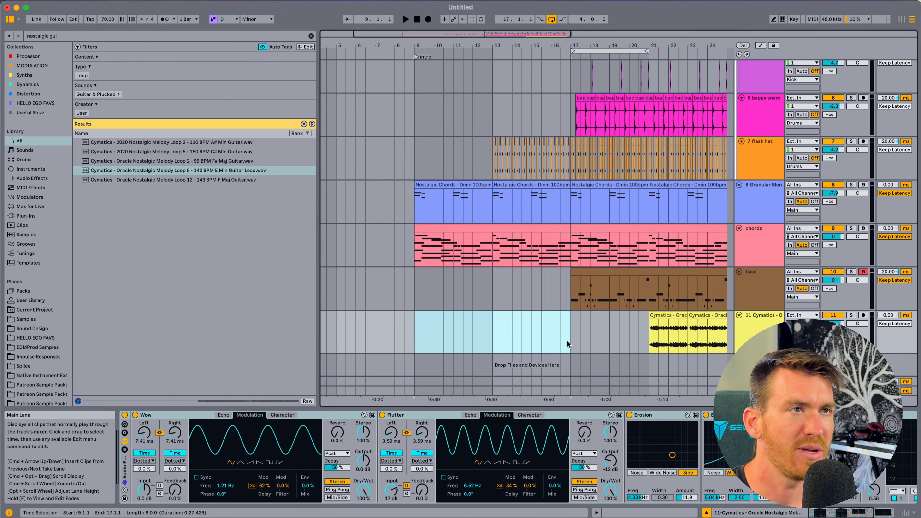
{"action": "left_click", "coordinate": [764, 333]}
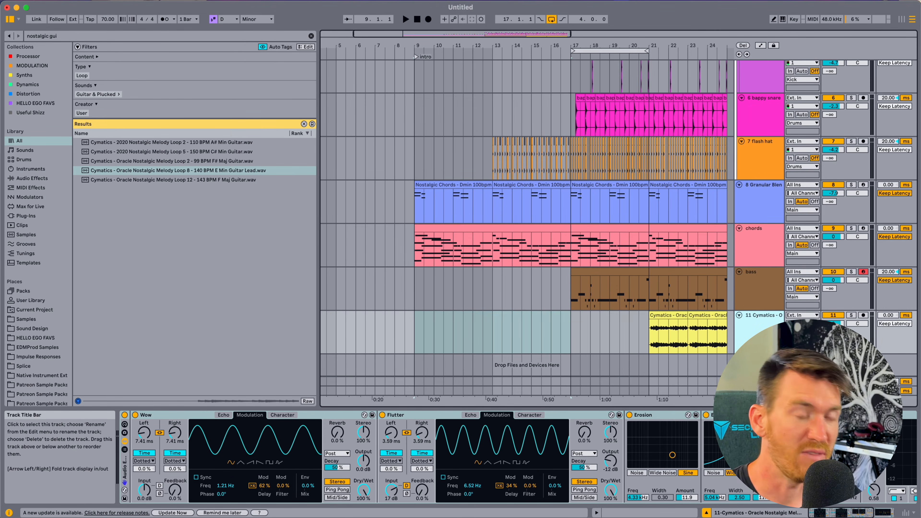
{"action": "key", "text": "super+t"}
Search for "vinyl crack" and place KSHMR Vinyl Crackle 01.wav on the new track, repeated from bar 9 to bar 25
{"action": "key", "text": "super+f"}
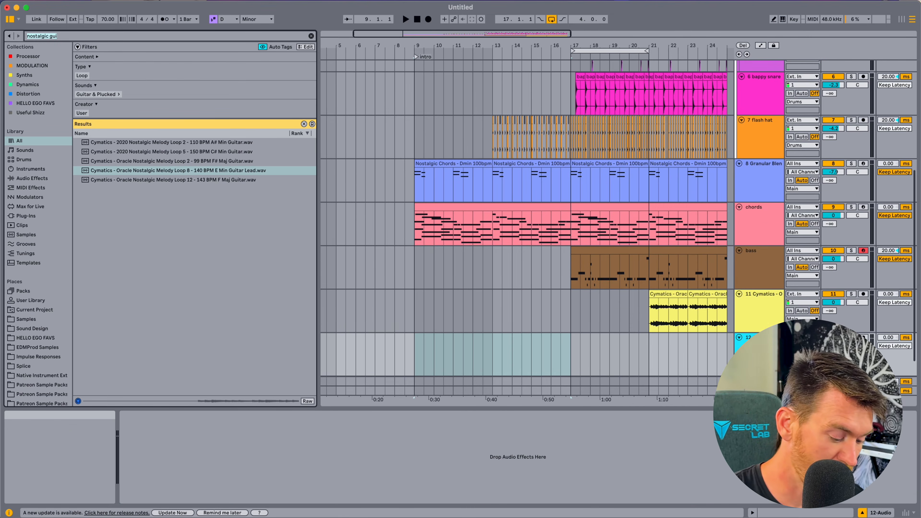
{"action": "type", "text": "vinyl crack"}
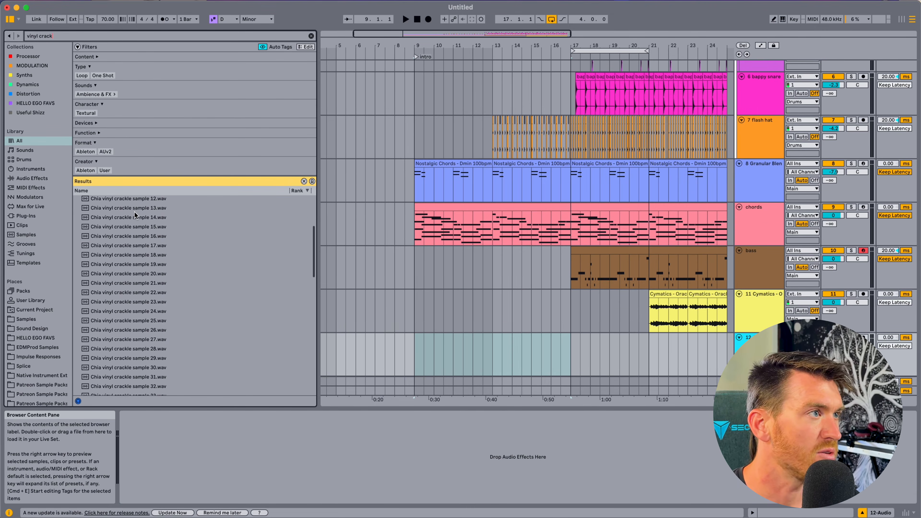
{"action": "scroll", "coordinate": [133, 211], "scroll_direction": "down", "scroll_amount": 10}
{"action": "left_click", "coordinate": [144, 326]}
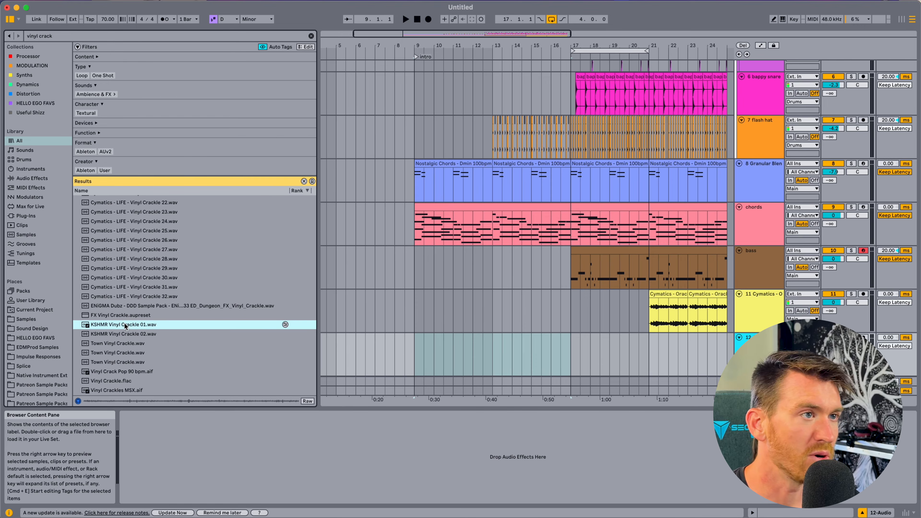
{"action": "left_click_drag", "start_coordinate": [125, 325], "coordinate": [413, 350]}
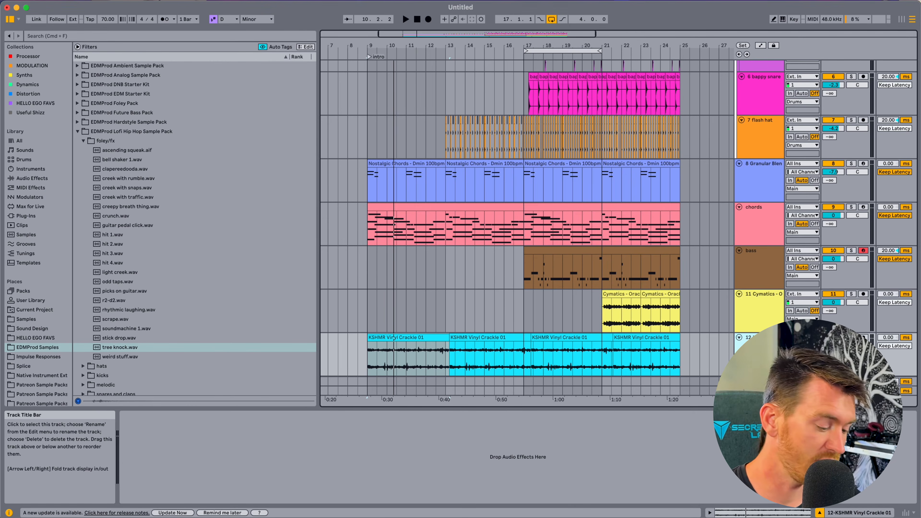
Search for "eq" and add EQ Eight to the vinyl crackle track
{"action": "key", "text": "super+f"}
{"action": "type", "text": "eq"}
{"action": "left_click", "coordinate": [100, 249]}
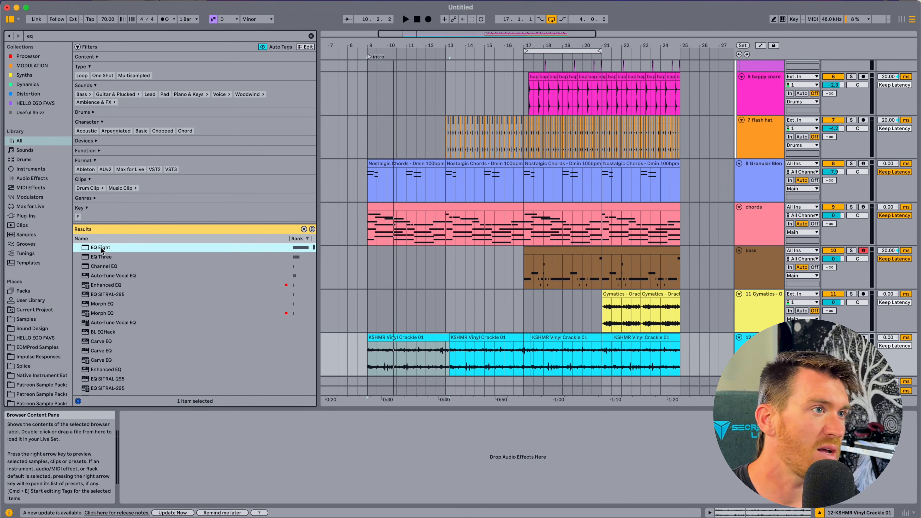
{"action": "double_click", "coordinate": [101, 249]}
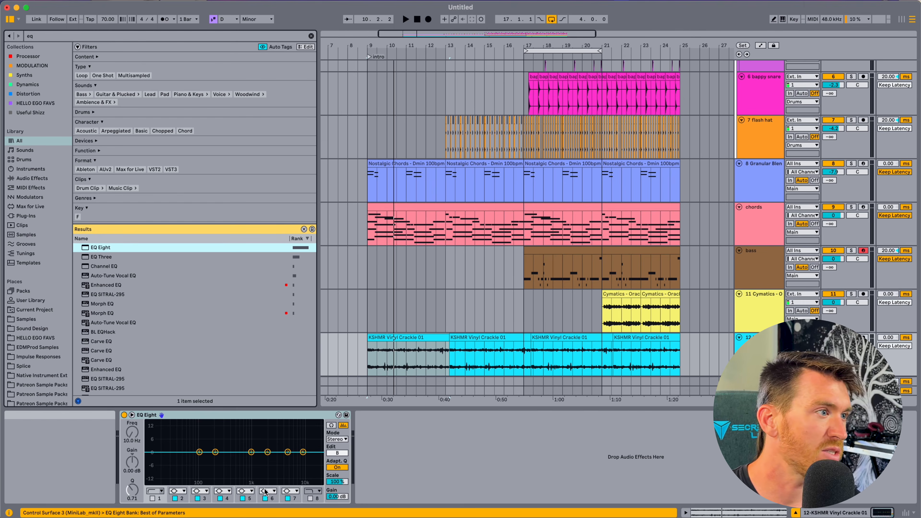
Enable the EQ Eight's band 1 low cut at 10.0 Hz with a Q of 0.78 while playing the crackle
{"action": "left_click", "coordinate": [152, 498]}
{"action": "key", "text": "space"}
{"action": "mouse_move", "coordinate": [146, 459]}
{"action": "left_mouse_down"}
{"action": "mouse_move", "coordinate": [178, 459]}
{"action": "mouse_move", "coordinate": [148, 461]}
{"action": "left_mouse_up"}
{"action": "left_click", "coordinate": [372, 354]}
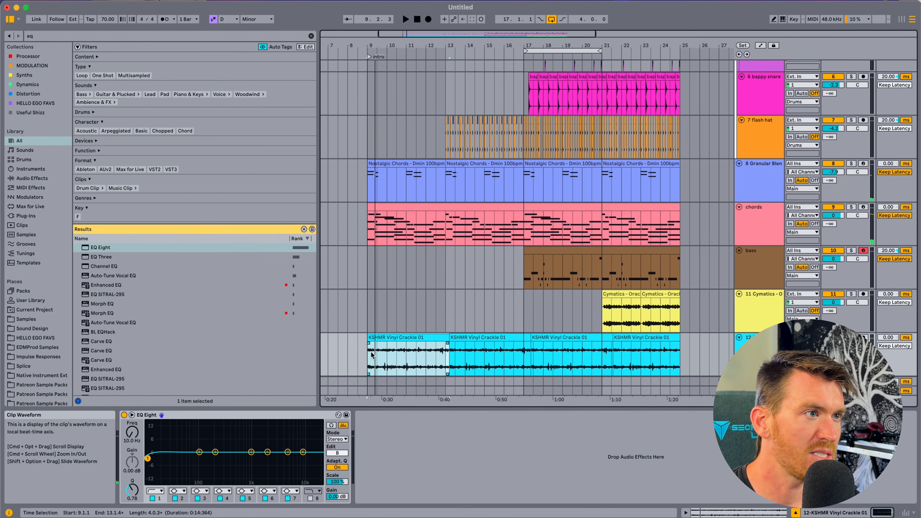
{"action": "left_click", "coordinate": [386, 354]}
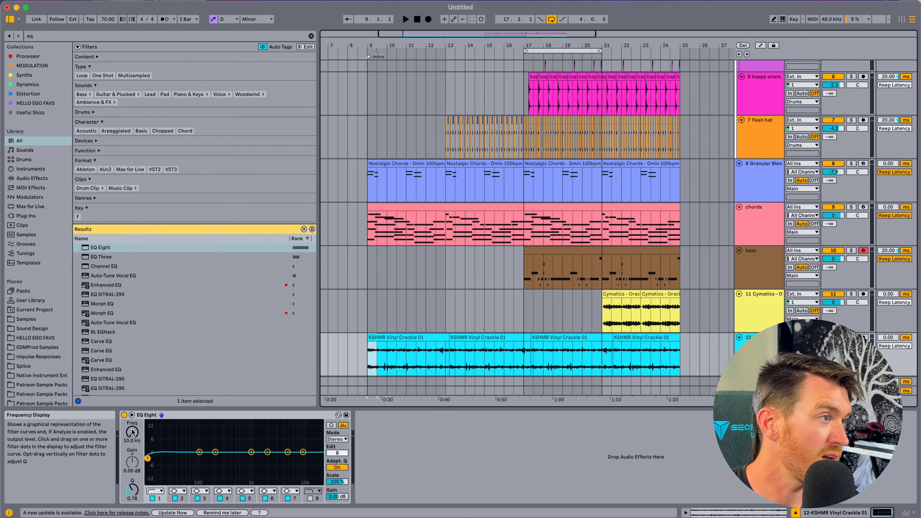
Automate the vinyl crackle's low-cut frequency to rise from 10.0 Hz at bar 9 to 140 Hz at bar 10, and play it back
{"action": "key", "text": "a"}
{"action": "left_click", "coordinate": [358, 369]}
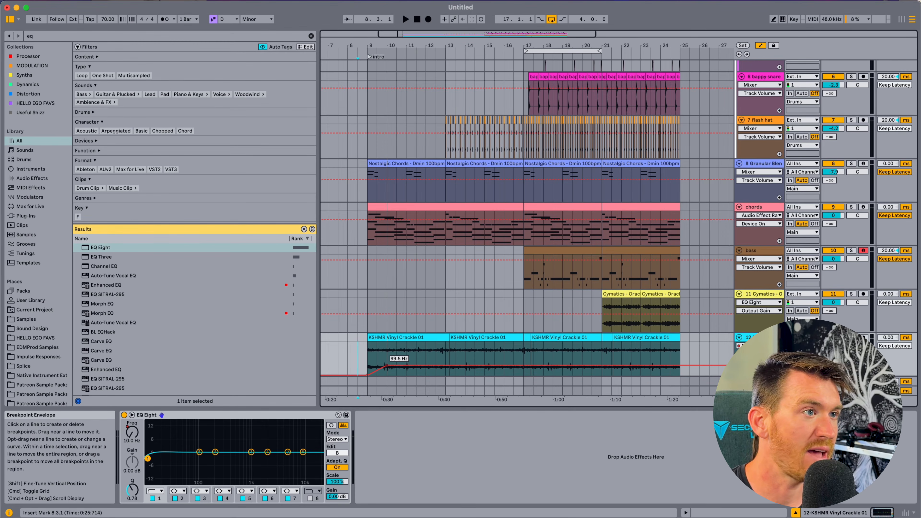
{"action": "left_click_drag", "start_coordinate": [388, 353], "coordinate": [641, 353]}
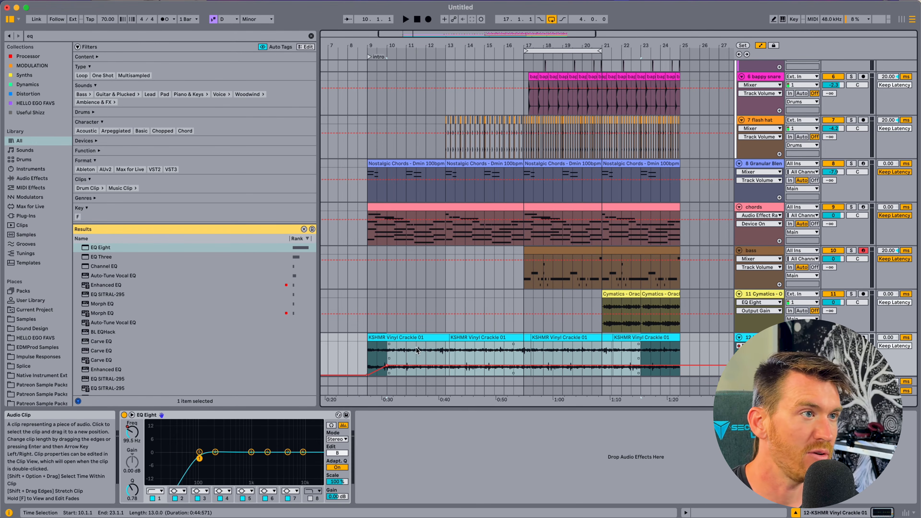
{"action": "key", "text": "space"}
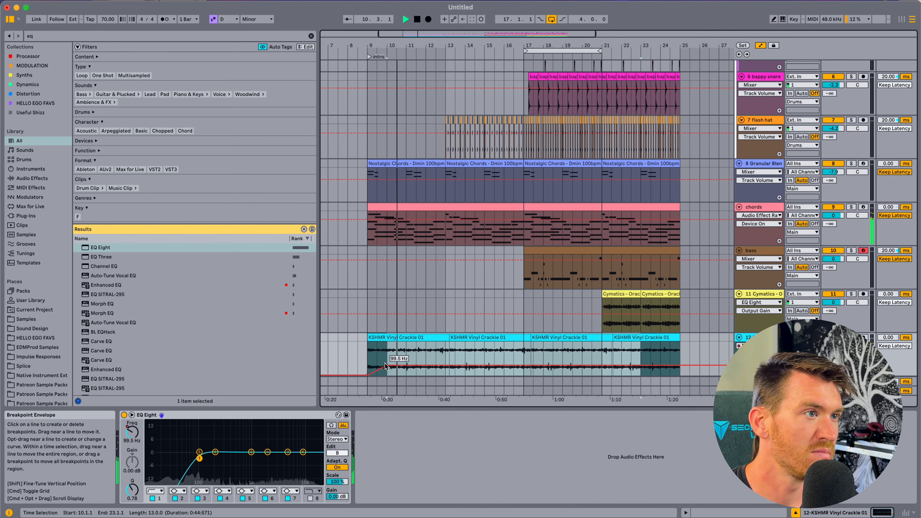
Enable band 8 as a high cut on the vinyl crackle and automate its frequency downward from 22.0 kHz at bar 9
{"action": "left_click", "coordinate": [310, 498]}
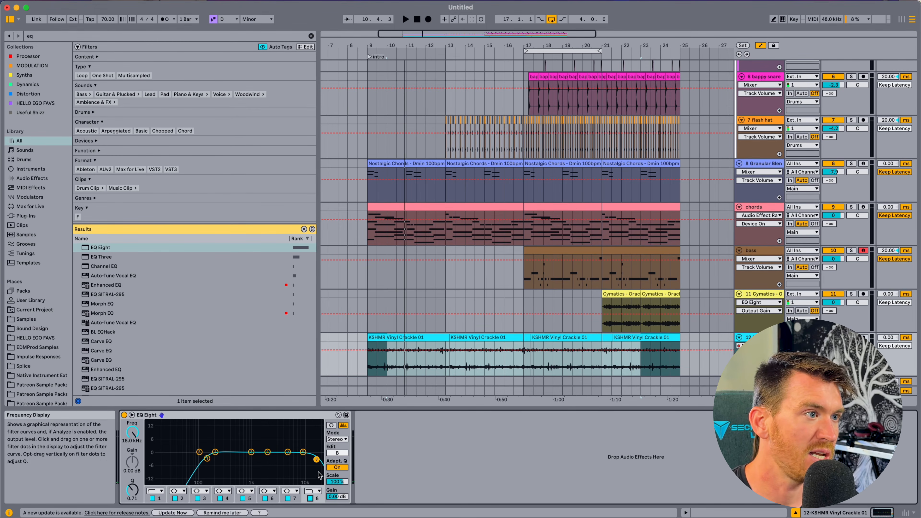
{"action": "left_click", "coordinate": [132, 433]}
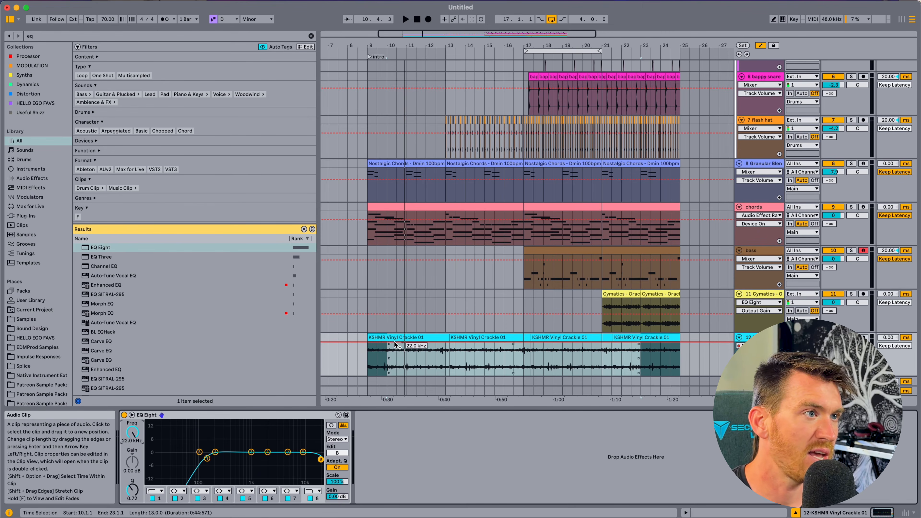
{"action": "left_click", "coordinate": [368, 343]}
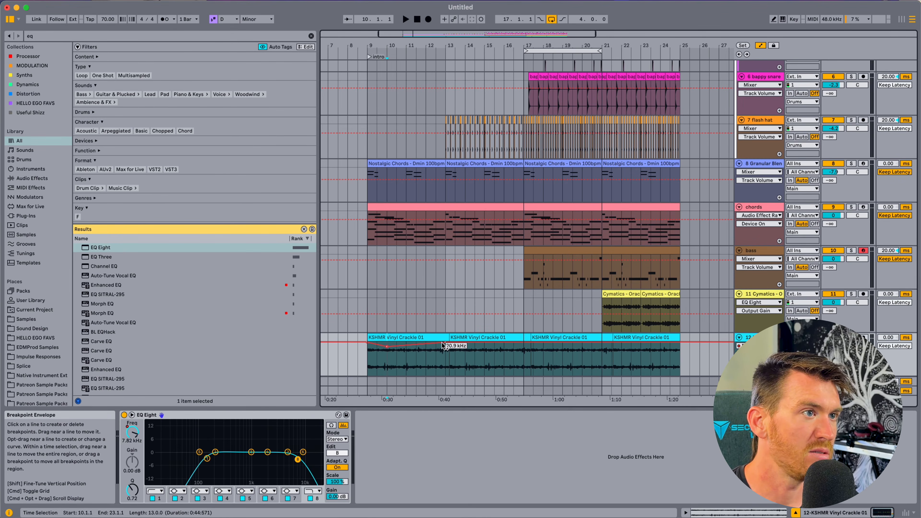
{"action": "key", "text": "space"}
{"action": "left_click_drag", "start_coordinate": [387, 347], "coordinate": [387, 351]}
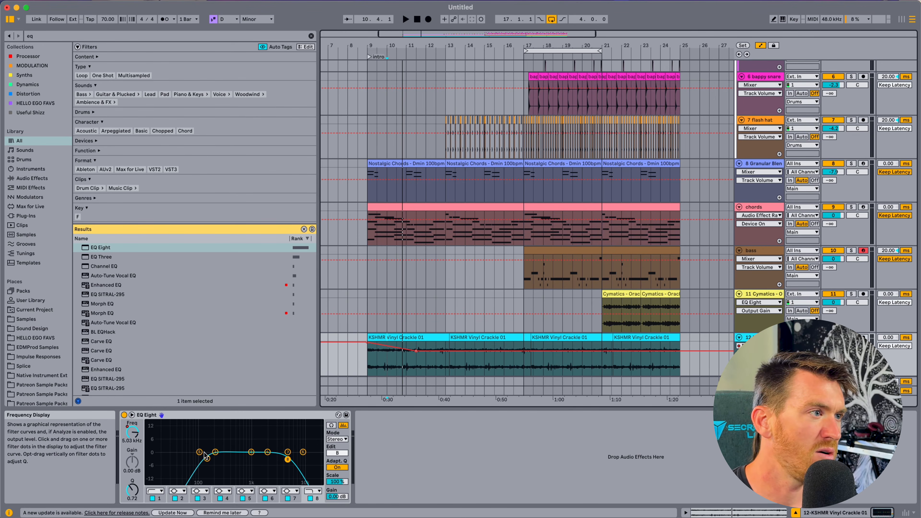
Move the low-cut automation's 140 Hz breakpoint from bar 10 to about the middle of bar 11, and hide the automation
{"action": "left_click", "coordinate": [207, 459]}
{"action": "left_click", "coordinate": [132, 432]}
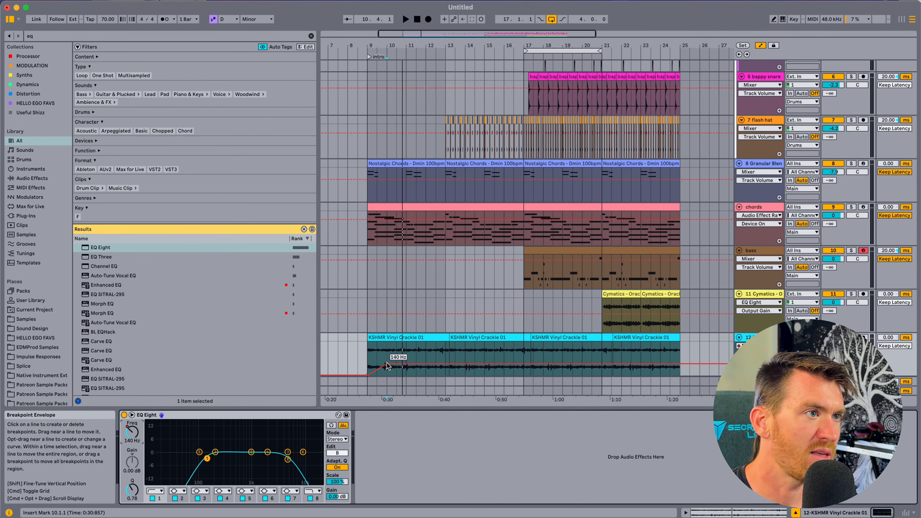
{"action": "left_click_drag", "start_coordinate": [387, 364], "coordinate": [415, 364]}
{"action": "left_click", "coordinate": [386, 338]}
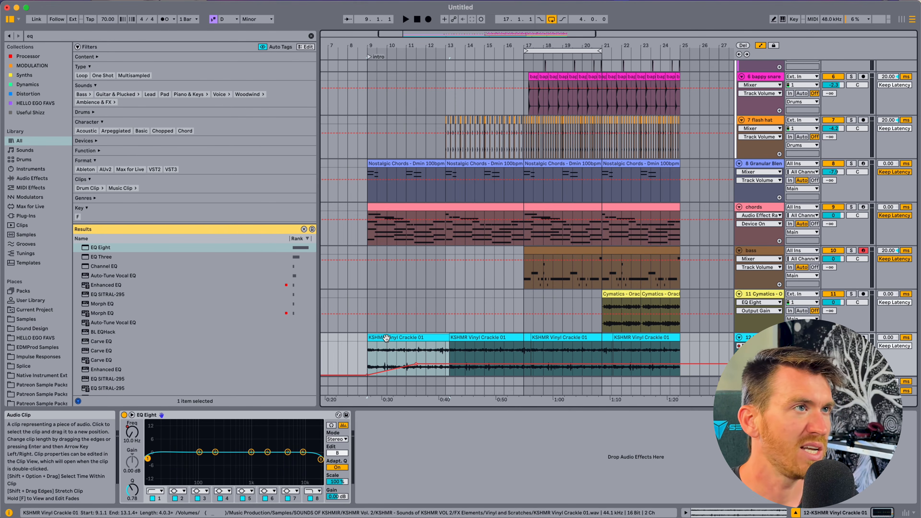
{"action": "key", "text": "a"}
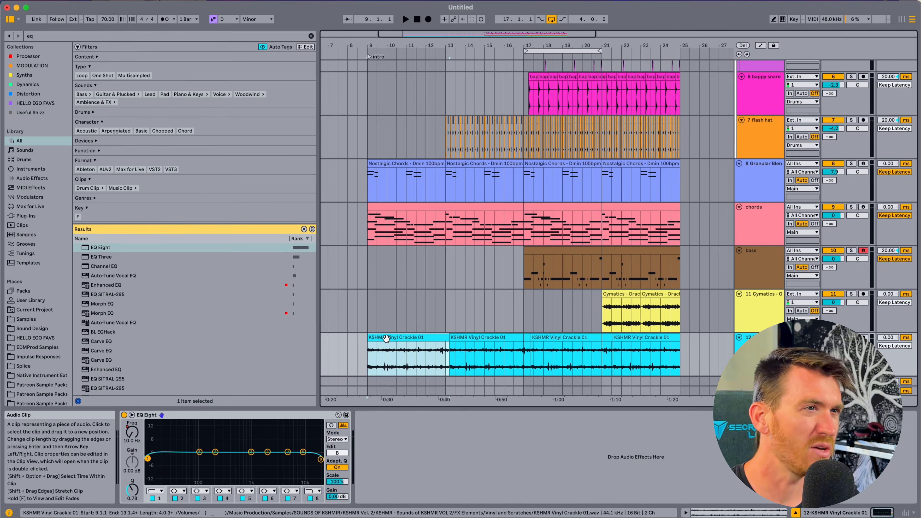
Play the intro from bar 9 to check the filtered vinyl crackle against the chords, with a narrower browser
{"action": "key", "text": "space"}
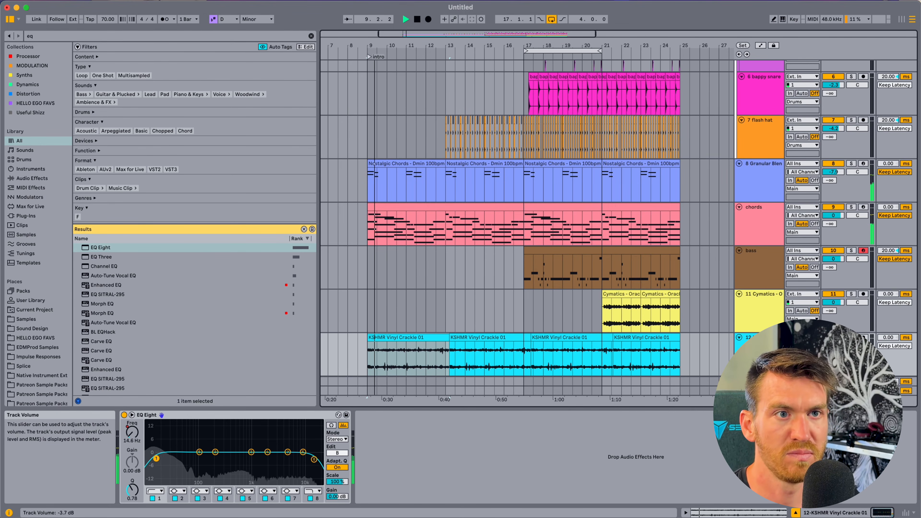
{"action": "scroll", "coordinate": [621, 308], "scroll_direction": "up", "scroll_amount": 2}
{"action": "scroll", "coordinate": [621, 309], "scroll_direction": "down", "scroll_amount": 2}
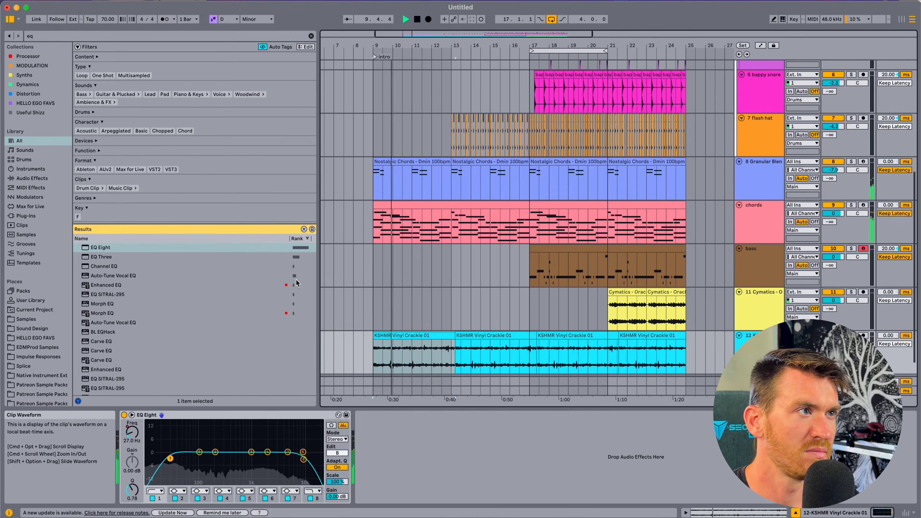
{"action": "left_click_drag", "start_coordinate": [315, 280], "coordinate": [274, 280]}
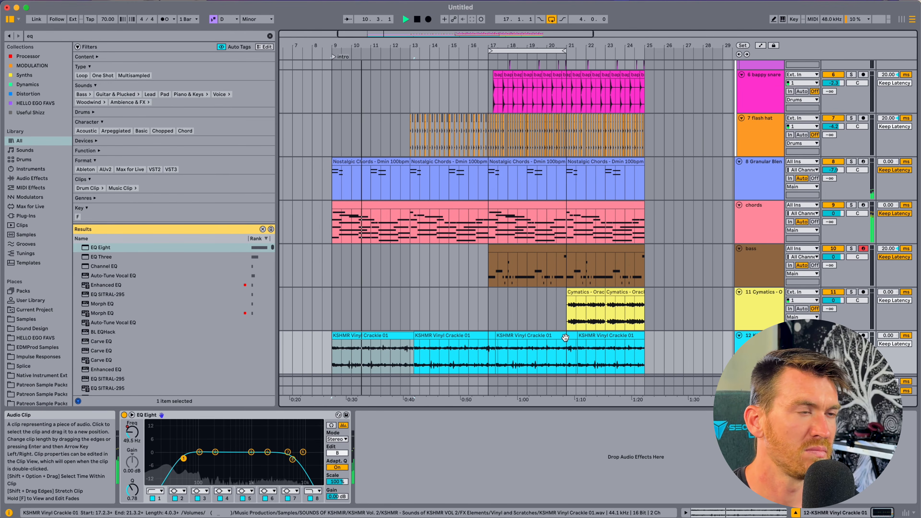
{"action": "scroll", "coordinate": [429, 233], "scroll_direction": "up", "scroll_amount": 1}
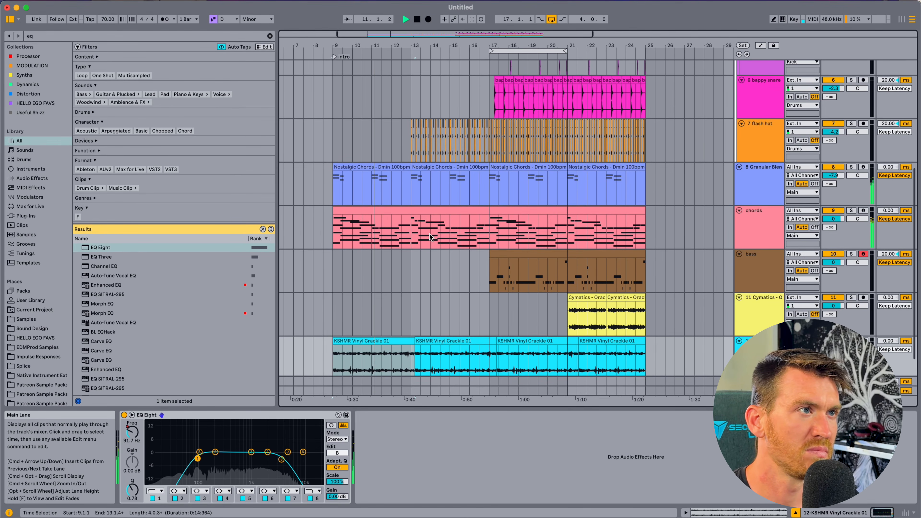
Open the chords clip at bars 9 to 17 and transpose all its notes from clip bar 5 onward down one octave
{"action": "double_click", "coordinate": [420, 211]}
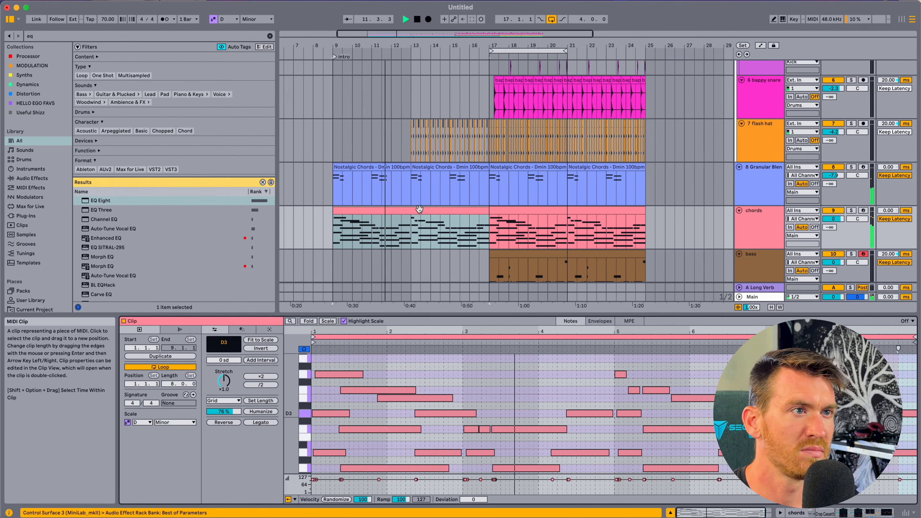
{"action": "left_click_drag", "start_coordinate": [554, 314], "coordinate": [580, 149]}
{"action": "key", "text": "space"}
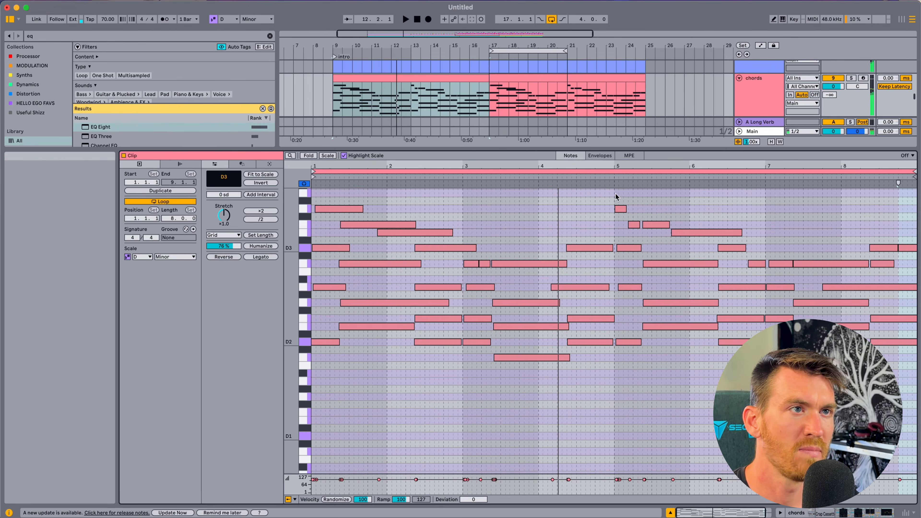
{"action": "left_click", "coordinate": [622, 195]}
{"action": "left_click_drag", "start_coordinate": [622, 196], "coordinate": [920, 461]}
{"action": "key", "text": "shift+Down"}
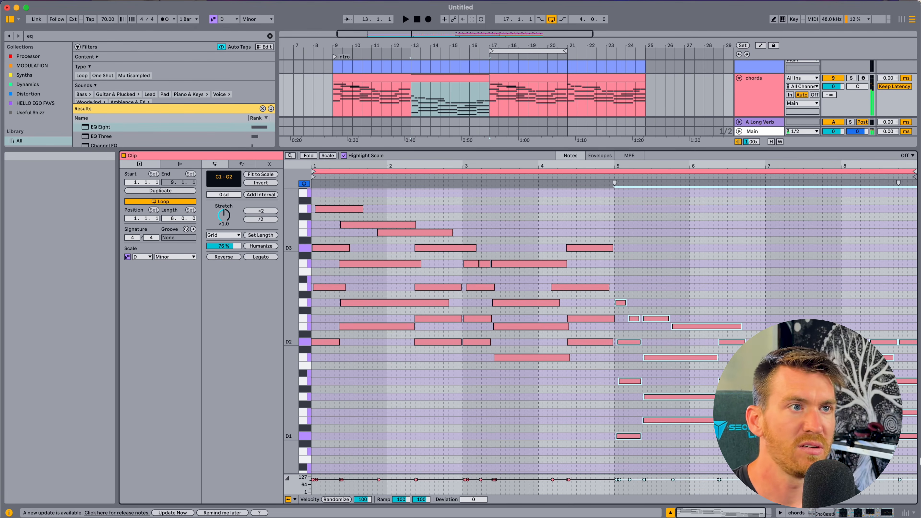
Play the arrangement from just before bar 13 to hear the lowered chords, and restore the full arrangement view
{"action": "left_click", "coordinate": [402, 92]}
{"action": "key", "text": "space"}
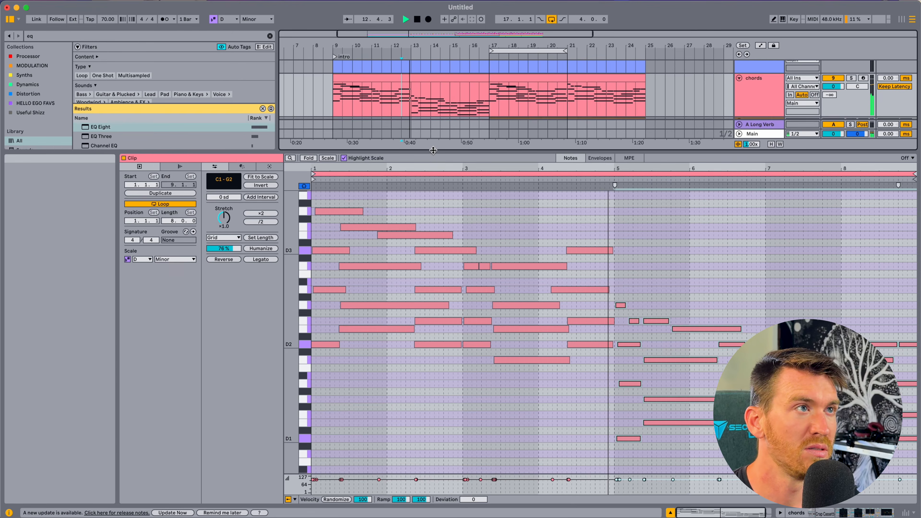
{"action": "left_click_drag", "start_coordinate": [433, 150], "coordinate": [464, 375]}
{"action": "scroll", "coordinate": [463, 375], "scroll_direction": "up", "scroll_amount": 1}
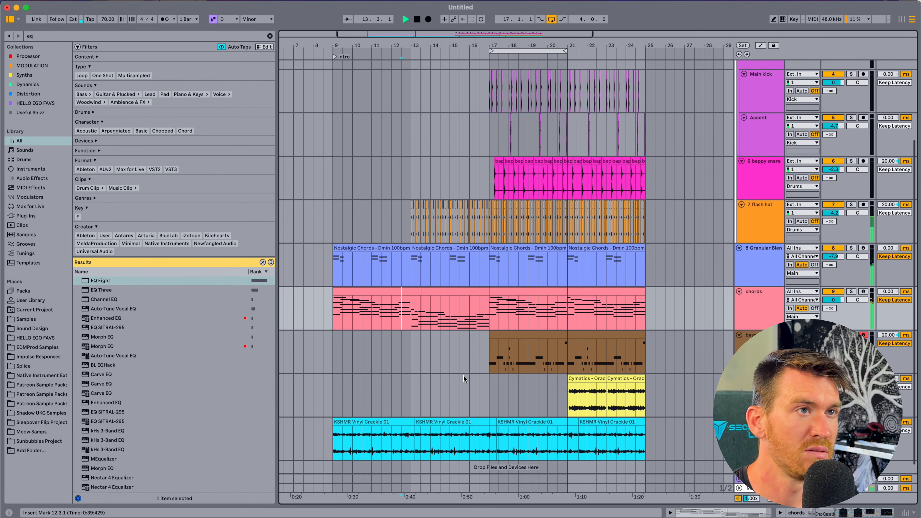
Automate the chords track's EQ Eight 8 Frequency A to curve downward from bar 9 to bar 17, and hide the automation
{"action": "left_click", "coordinate": [450, 307]}
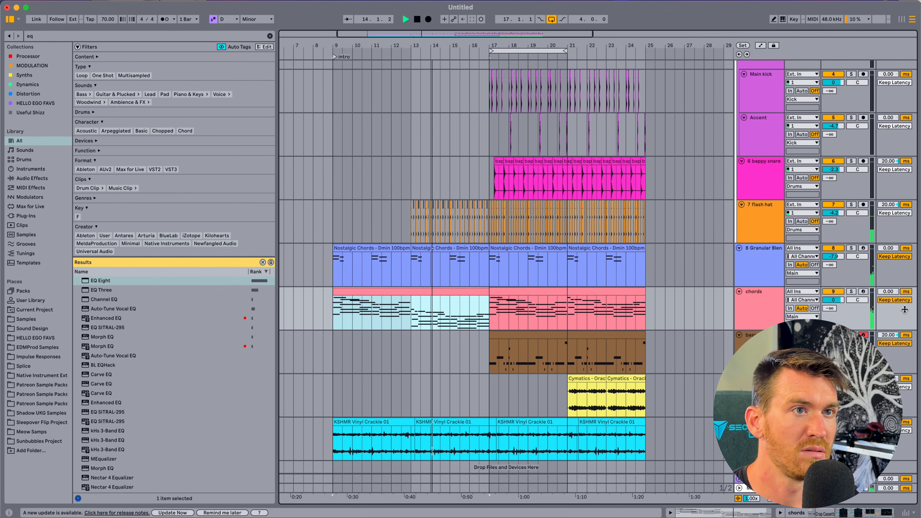
{"action": "double_click", "coordinate": [754, 302]}
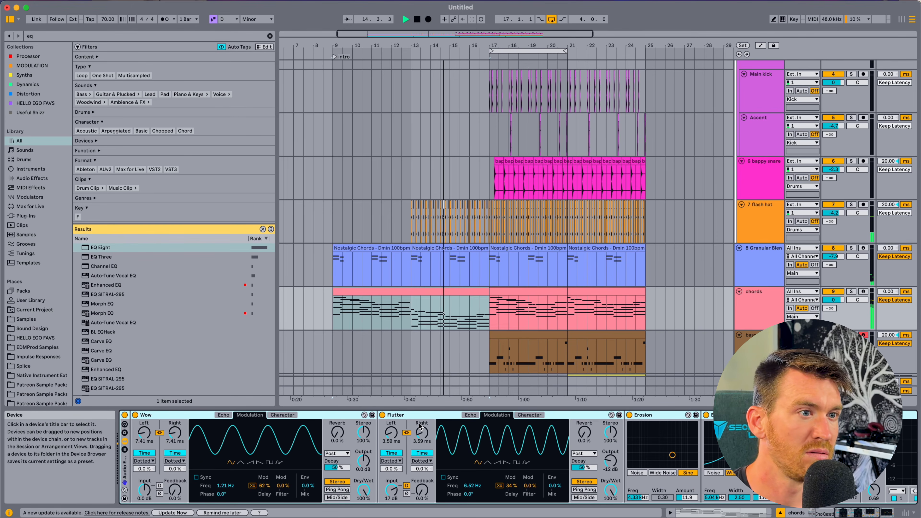
{"action": "scroll", "coordinate": [665, 500], "scroll_direction": "right", "scroll_amount": 5}
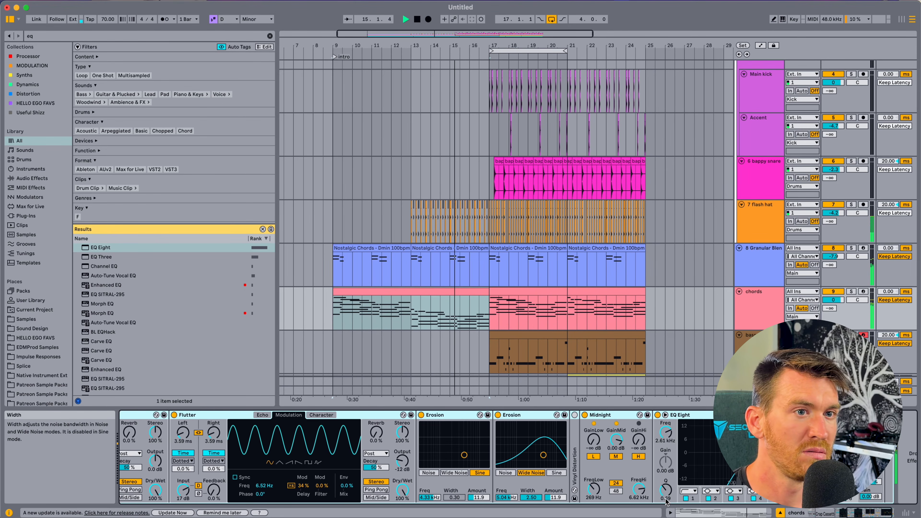
{"action": "left_click", "coordinate": [678, 419]}
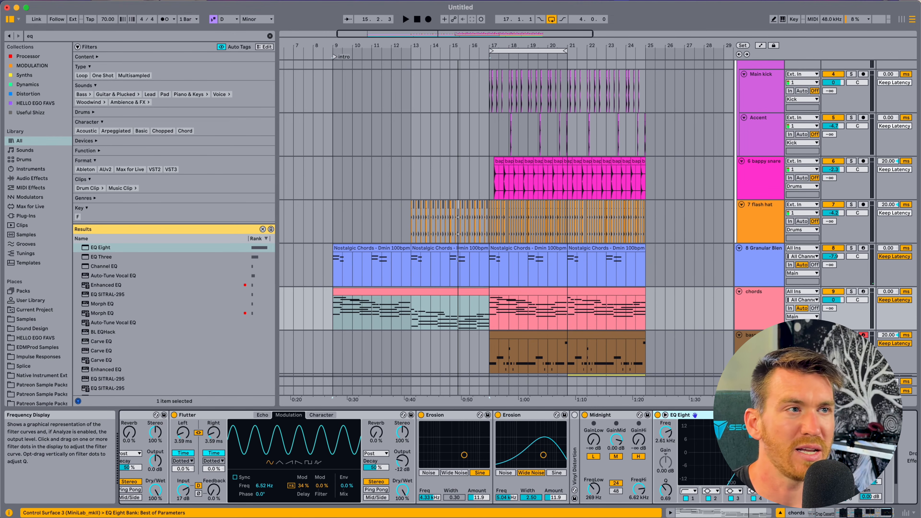
{"action": "key", "text": "a"}
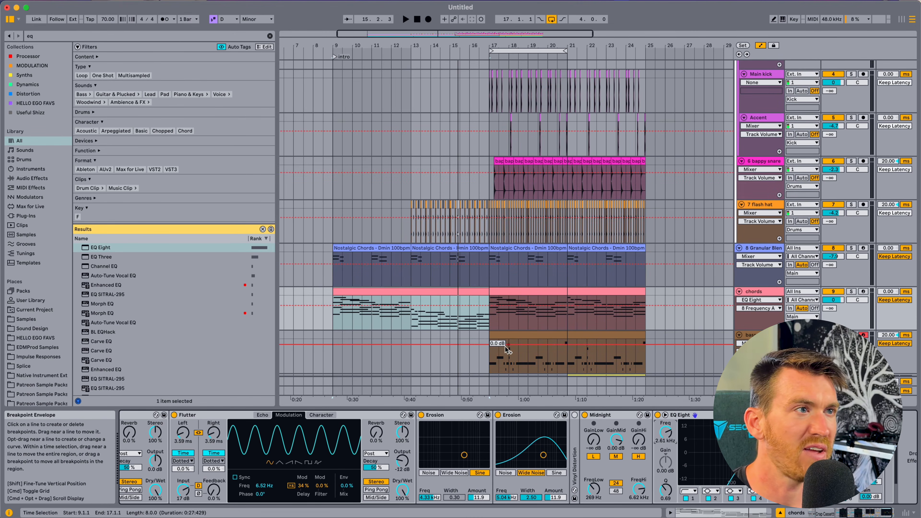
{"action": "left_click_drag", "start_coordinate": [486, 298], "coordinate": [486, 311]}
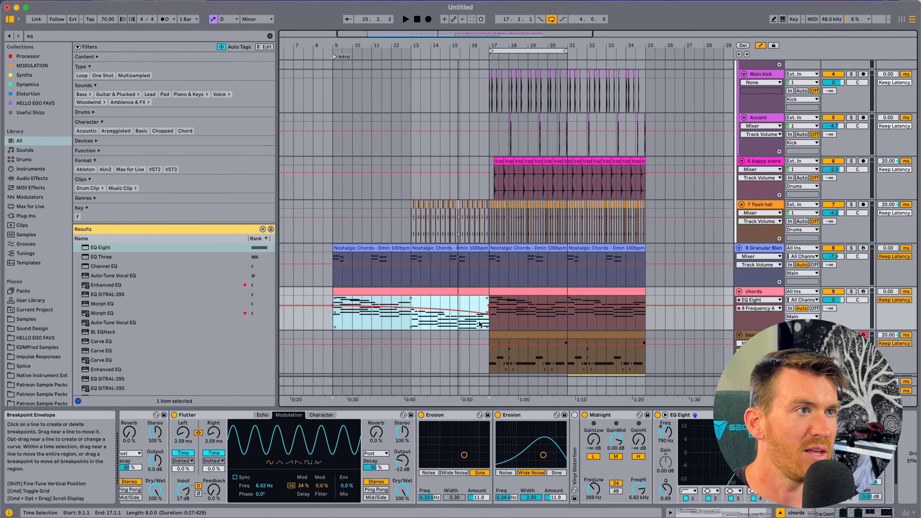
{"action": "left_click", "coordinate": [490, 326]}
{"action": "key", "text": "a"}
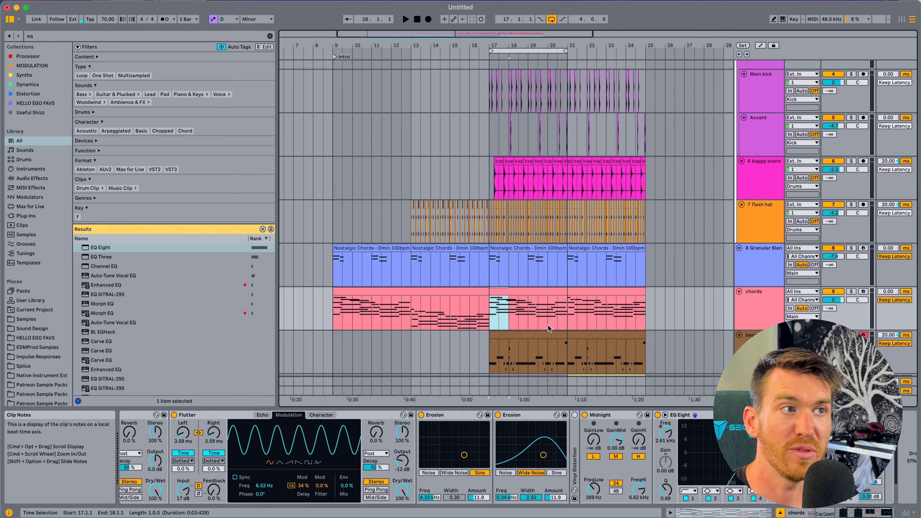
Play the arrangement from about bar 15 into the full beat at bar 17 to check the chords' filter sweep, and stop playback
{"action": "left_click", "coordinate": [439, 313]}
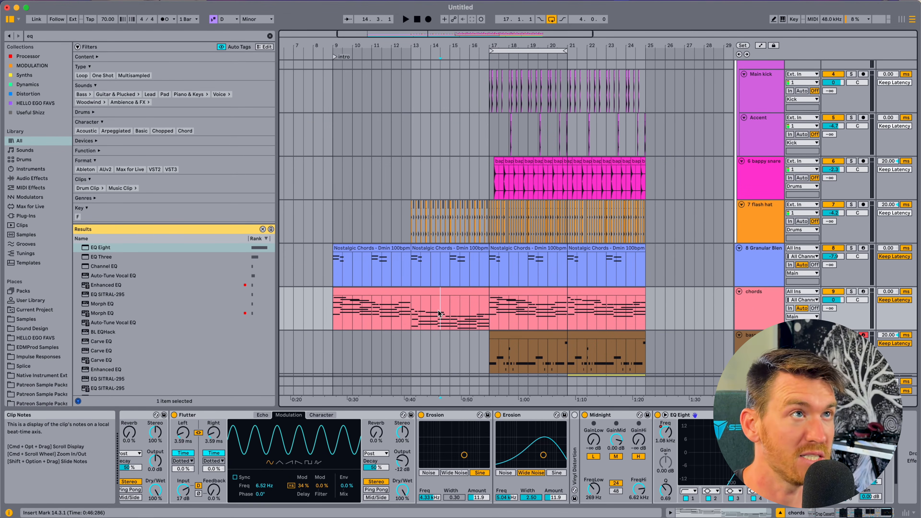
{"action": "key", "text": "space"}
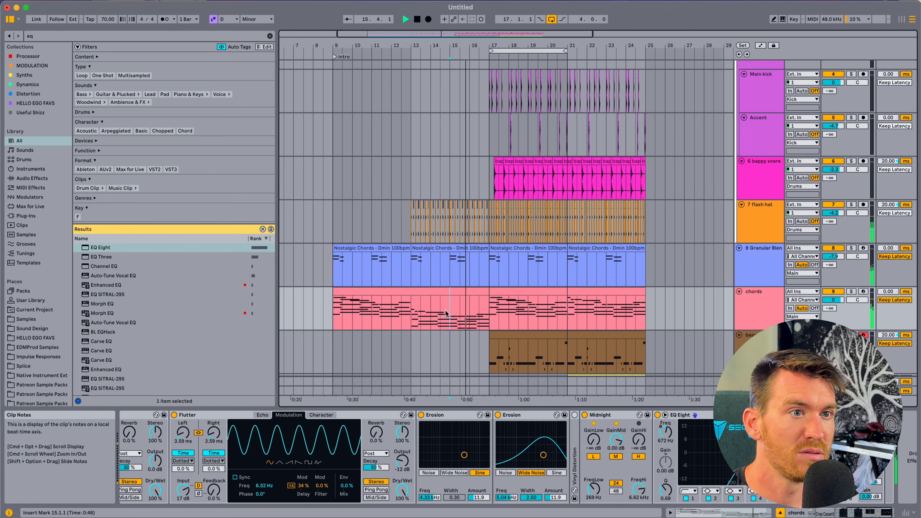
{"action": "left_click", "coordinate": [488, 315]}
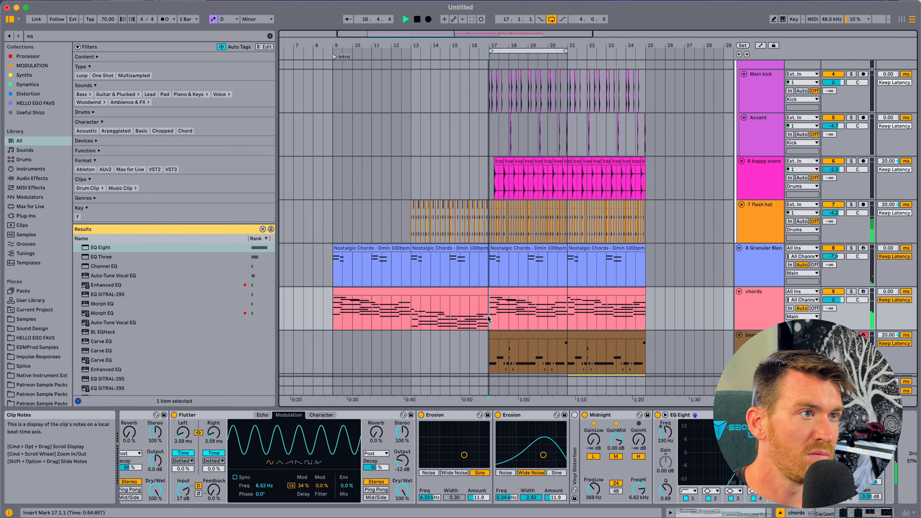
{"action": "scroll", "coordinate": [488, 319], "scroll_direction": "down", "scroll_amount": 5}
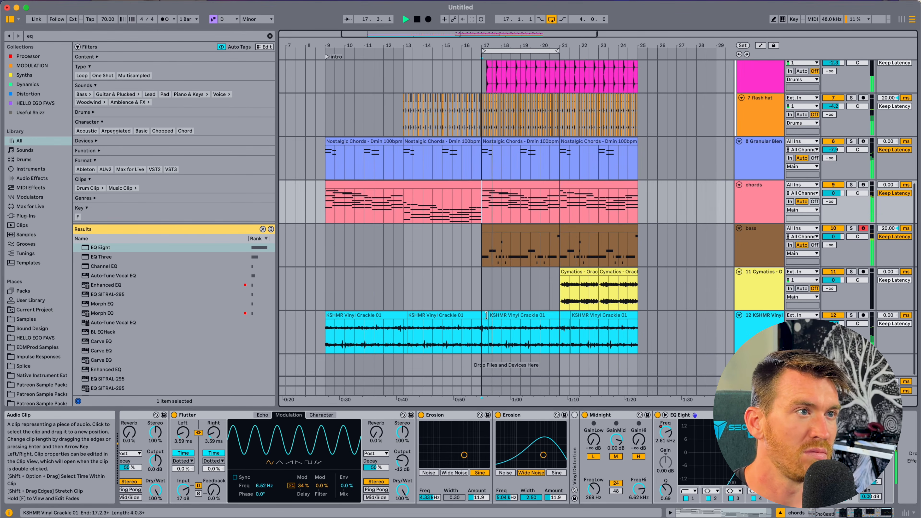
{"action": "left_click", "coordinate": [481, 294]}
{"action": "scroll", "coordinate": [481, 295], "scroll_direction": "right", "scroll_amount": 2}
{"action": "scroll", "coordinate": [481, 295], "scroll_direction": "up", "scroll_amount": 1}
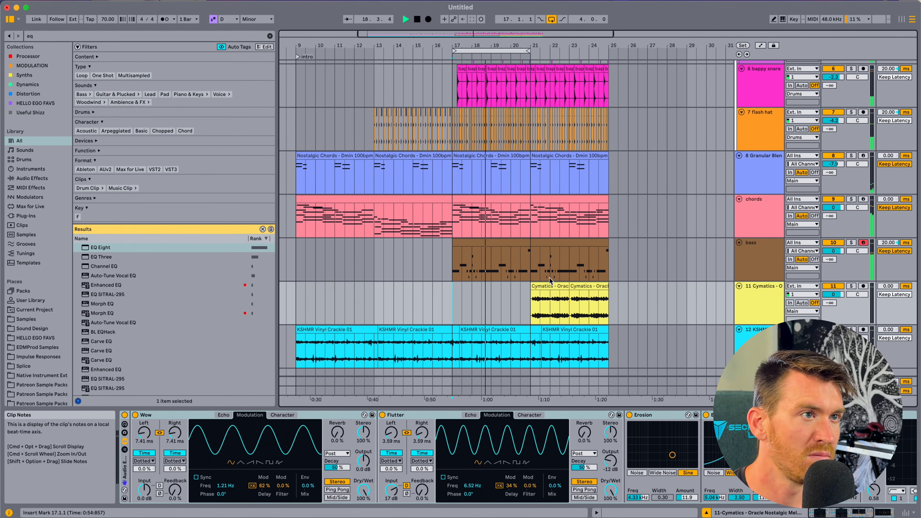
{"action": "left_click", "coordinate": [550, 281]}
{"action": "scroll", "coordinate": [584, 290], "scroll_direction": "up", "scroll_amount": 1}
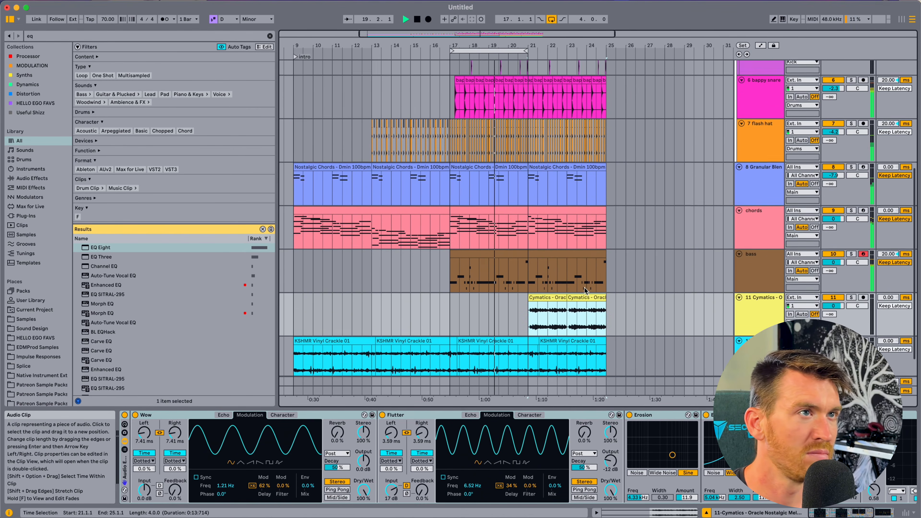
{"action": "scroll", "coordinate": [584, 291], "scroll_direction": "up", "scroll_amount": 10}
{"action": "scroll", "coordinate": [584, 290], "scroll_direction": "down", "scroll_amount": 11}
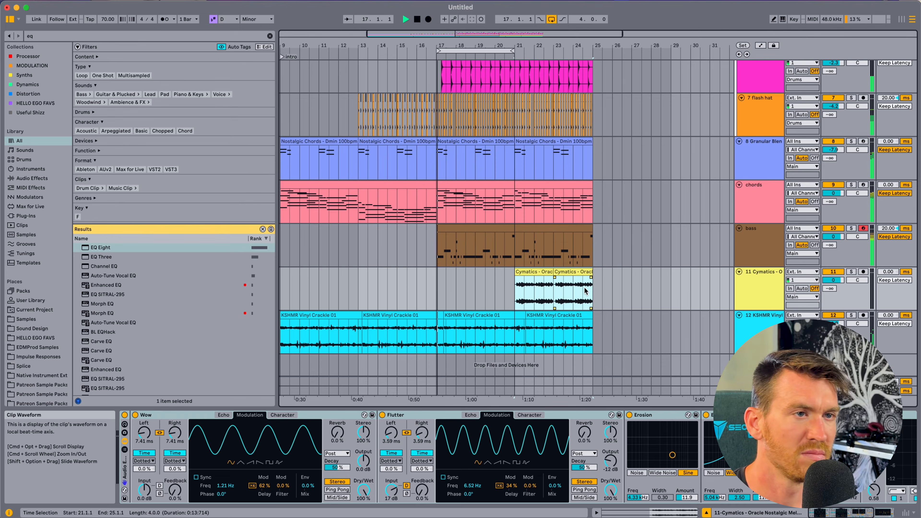
{"action": "key", "text": "space"}
Automate the vinyl crackle track's EQ Eight output gain to curve down to about -10.4 dB between bar 13.3 and bar 17
{"action": "left_click", "coordinate": [759, 338]}
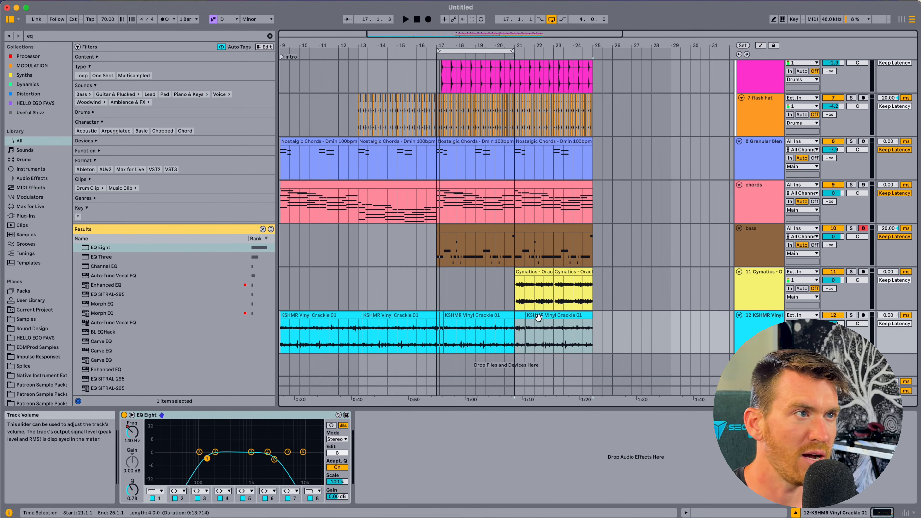
{"action": "left_click", "coordinate": [437, 296]}
{"action": "scroll", "coordinate": [448, 315], "scroll_direction": "left", "scroll_amount": 1}
{"action": "left_click", "coordinate": [448, 315]}
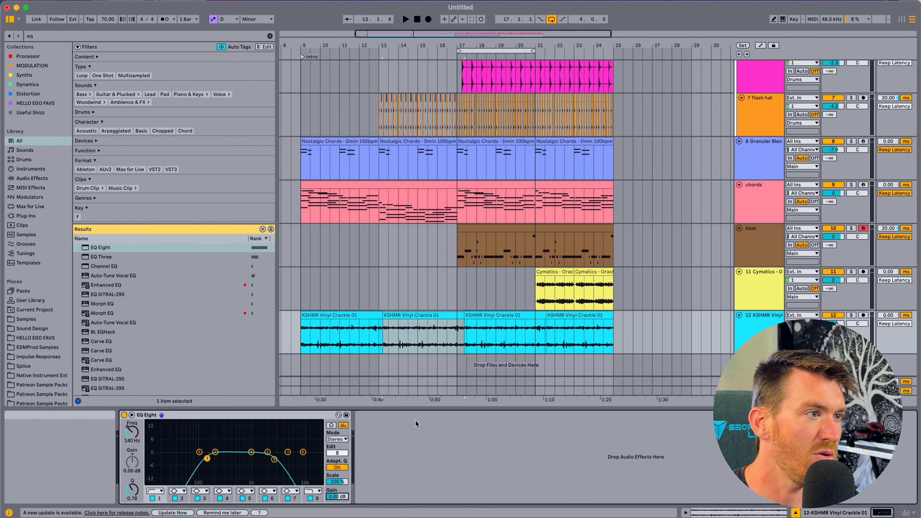
{"action": "key", "text": "a"}
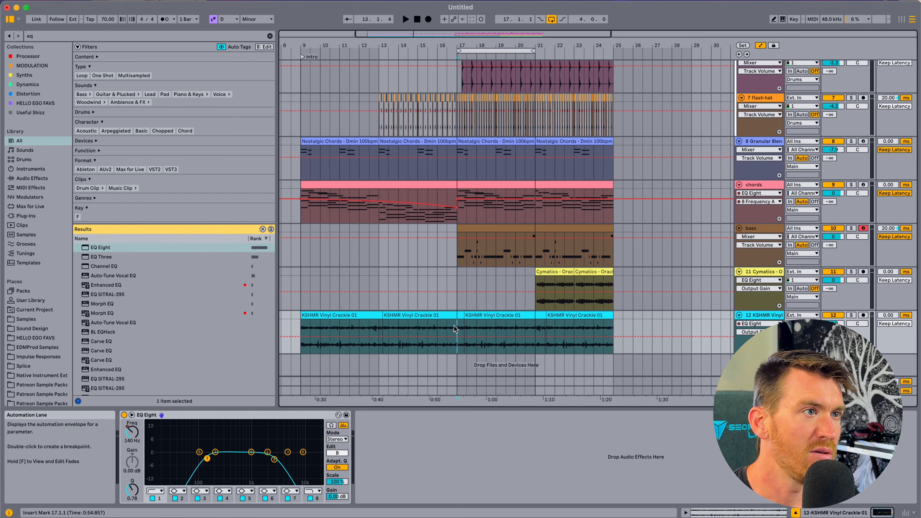
{"action": "left_click_drag", "start_coordinate": [455, 329], "coordinate": [405, 328]}
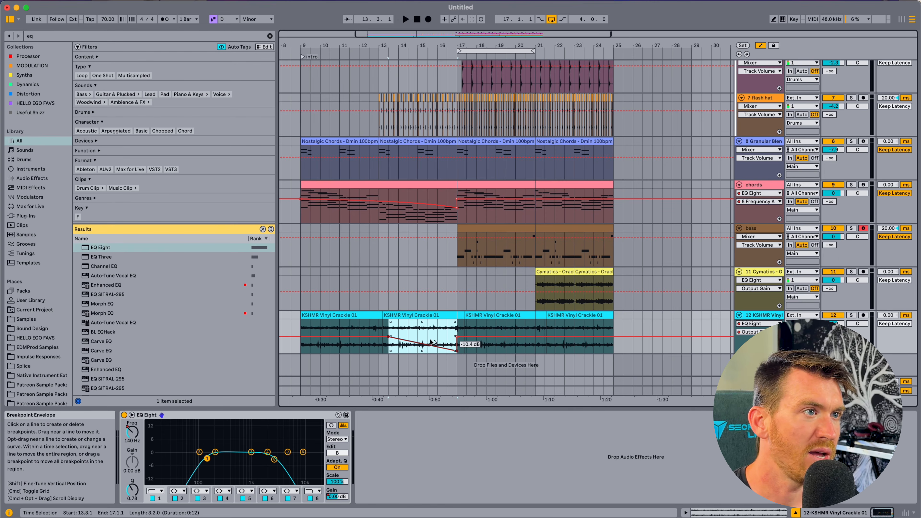
Play the end of the intro into bar 17 to hear the crackle fade out, and hide the automation
{"action": "left_click", "coordinate": [415, 326]}
{"action": "key", "text": "space"}
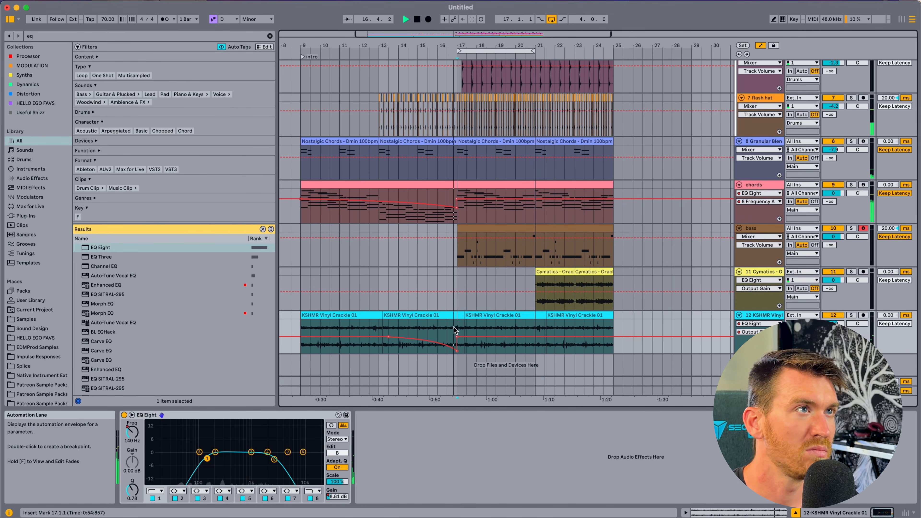
{"action": "key", "text": "a"}
{"action": "scroll", "coordinate": [456, 330], "scroll_direction": "up", "scroll_amount": 5}
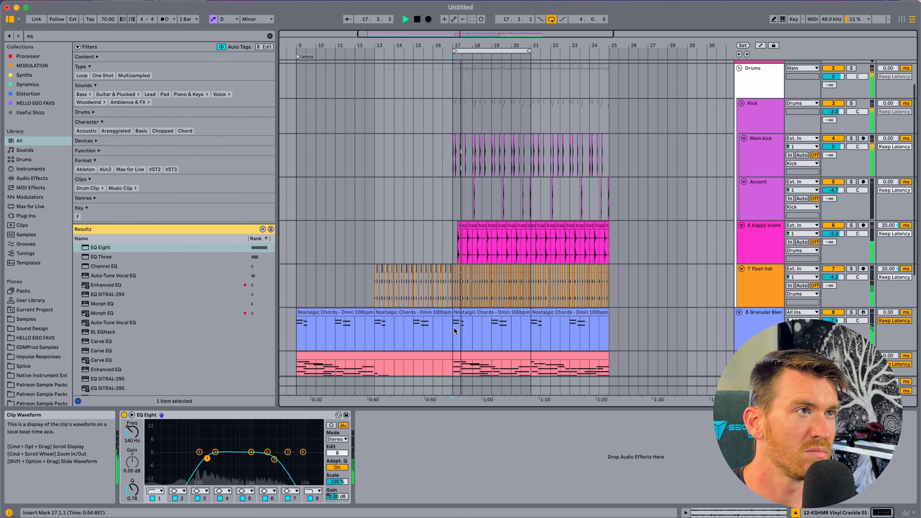
Extend the arrangement loop to cover bars 17 to 25 and bring the whole arrangement into view
{"action": "left_click_drag", "start_coordinate": [459, 48], "coordinate": [456, 61]}
{"action": "left_click", "coordinate": [452, 91]}
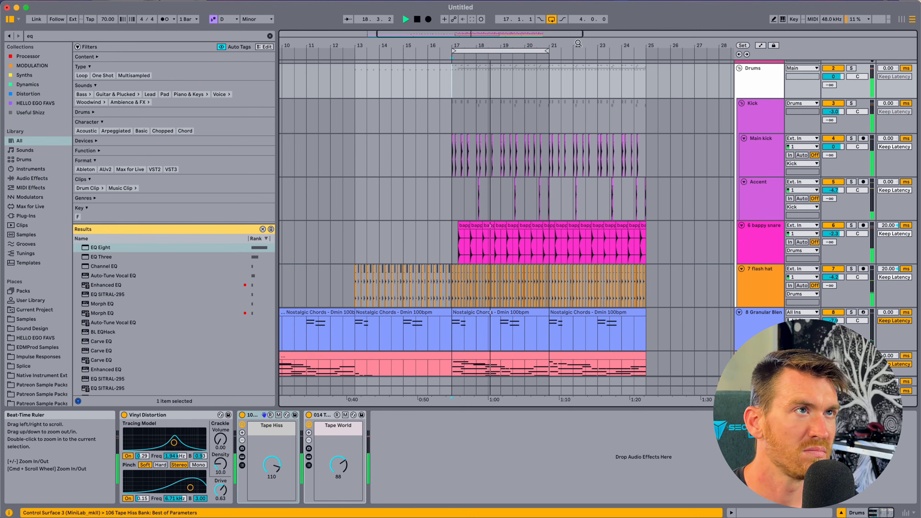
{"action": "left_click_drag", "start_coordinate": [548, 50], "coordinate": [647, 51]}
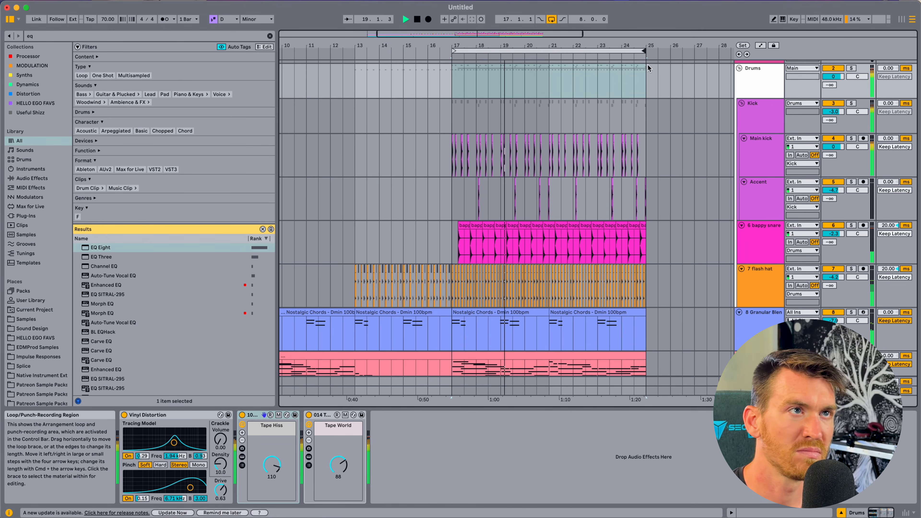
{"action": "scroll", "coordinate": [646, 90], "scroll_direction": "down", "scroll_amount": 3}
{"action": "left_click", "coordinate": [639, 153]}
{"action": "scroll", "coordinate": [639, 154], "scroll_direction": "down", "scroll_amount": 2}
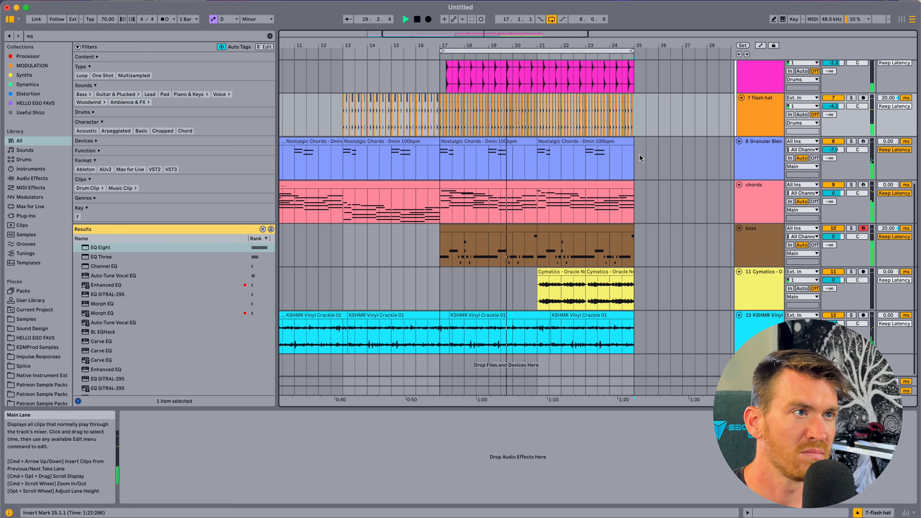
{"action": "scroll", "coordinate": [639, 154], "scroll_direction": "left", "scroll_amount": 4}
{"action": "left_click_drag", "start_coordinate": [536, 46], "coordinate": [516, 35]}
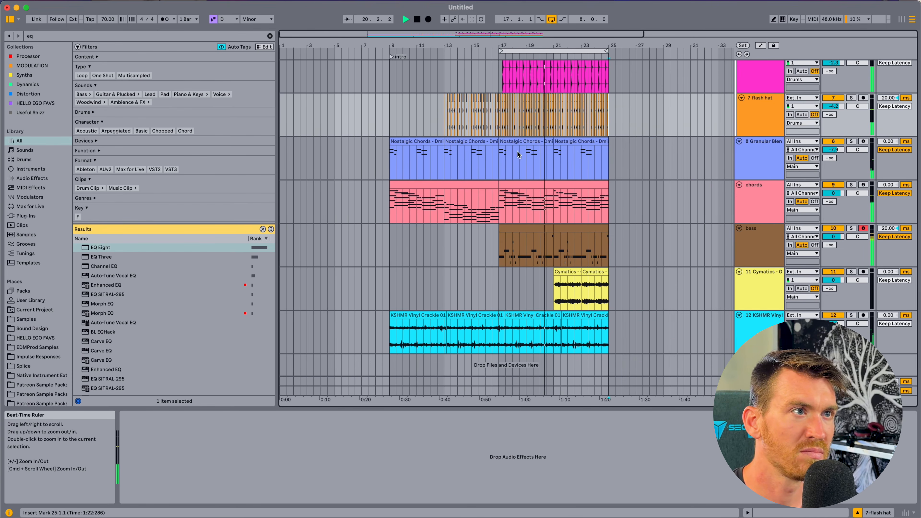
Mark the intro at bars 9 to 17 and insert a new audio track below the KSHMR Vinyl Crackle track
{"action": "left_click", "coordinate": [495, 275]}
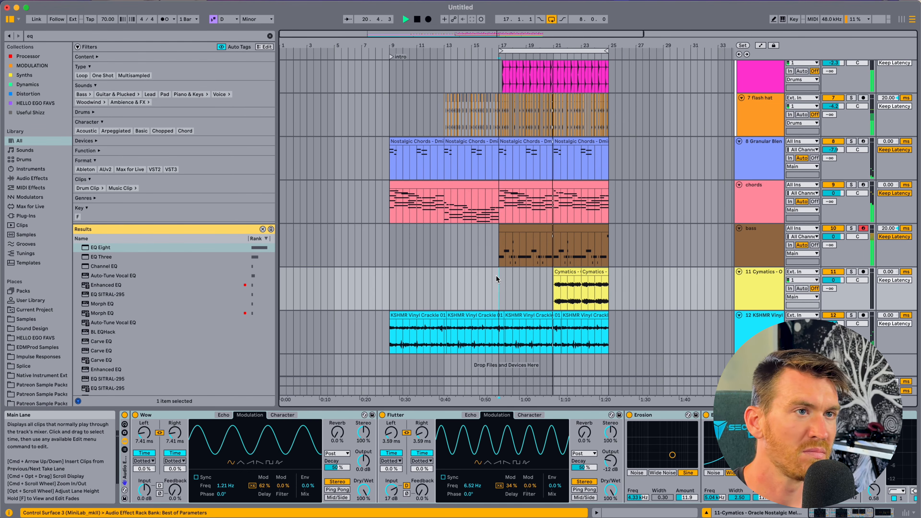
{"action": "left_click_drag", "start_coordinate": [391, 293], "coordinate": [465, 293]}
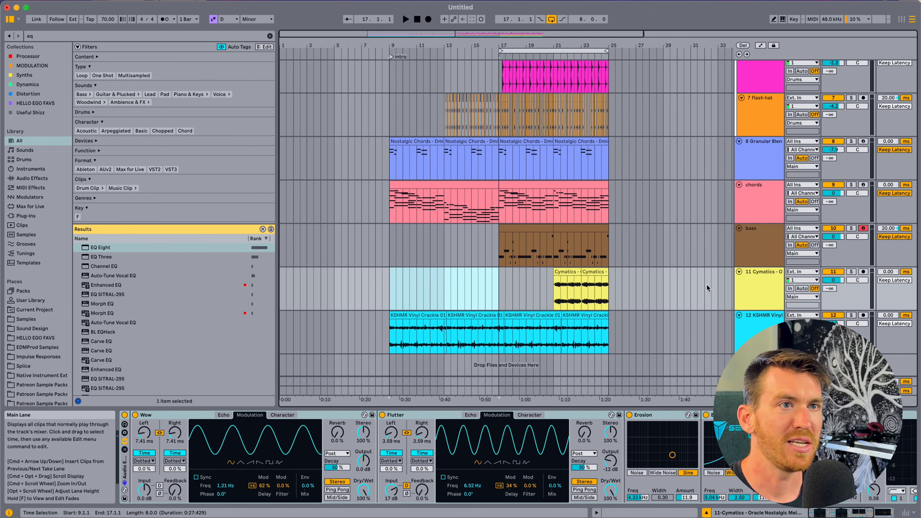
{"action": "left_click", "coordinate": [750, 329]}
{"action": "key", "text": "super+t"}
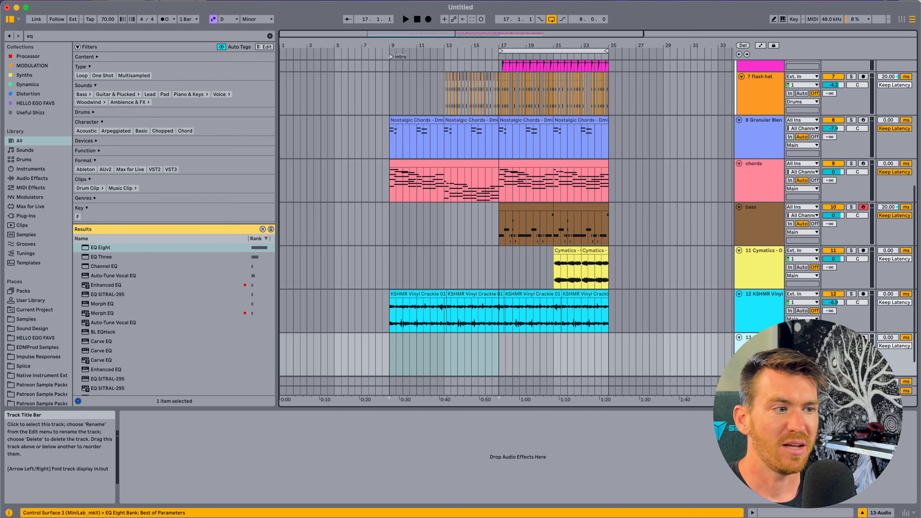
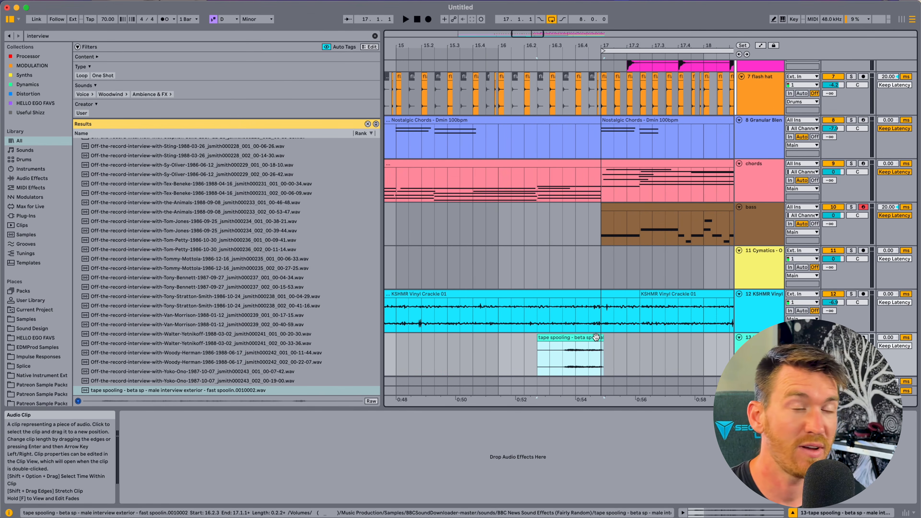
Open the tape spooling clip before bar 17 and play from bar 16 to hear how it leads into the beat
{"action": "double_click", "coordinate": [595, 336]}
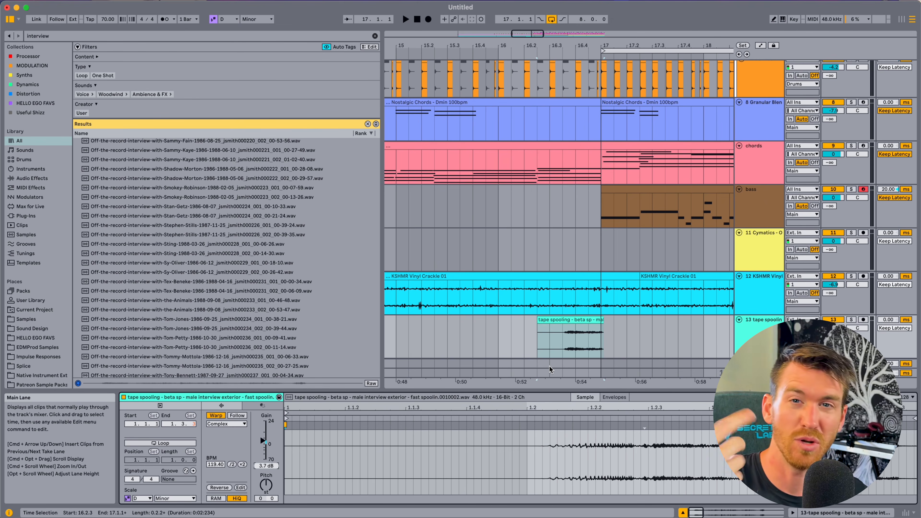
{"action": "left_click", "coordinate": [560, 341]}
{"action": "key", "text": "space"}
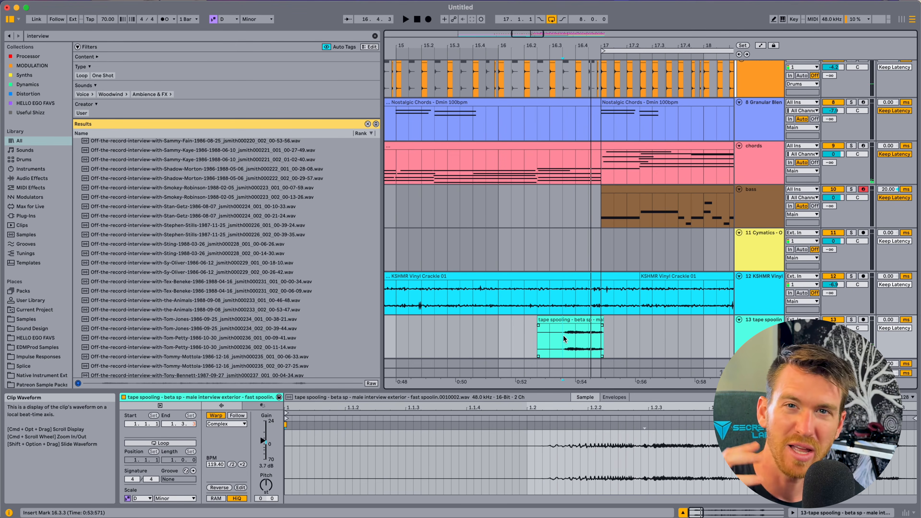
{"action": "left_click", "coordinate": [517, 334]}
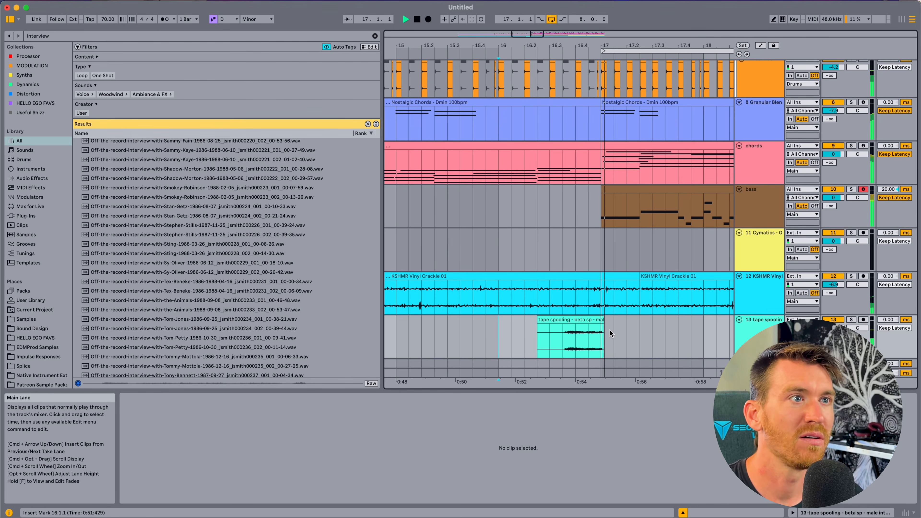
{"action": "left_click", "coordinate": [602, 335]}
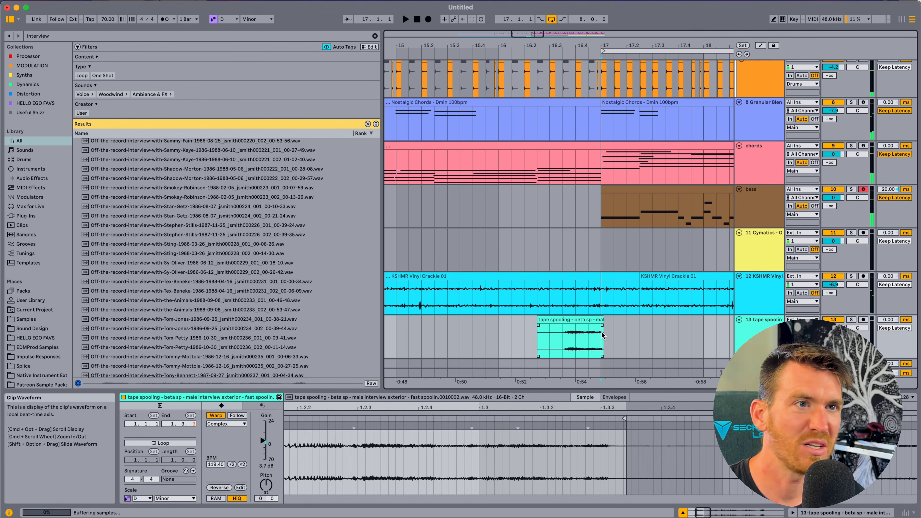
Raise the volume of the Oral-history speech sample's track below the tape spooling track
{"action": "left_click_drag", "start_coordinate": [585, 45], "coordinate": [585, 22]}
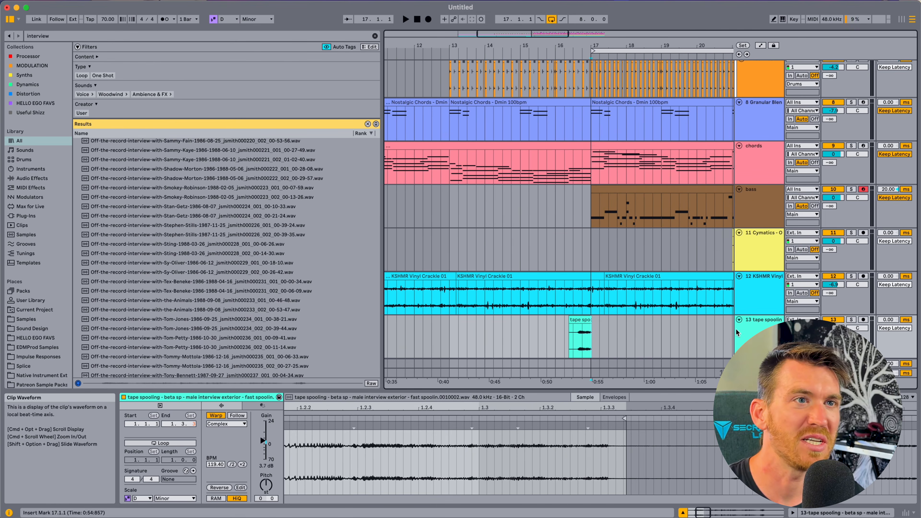
{"action": "scroll", "coordinate": [616, 254], "scroll_direction": "down", "scroll_amount": 2}
{"action": "left_click", "coordinate": [543, 346]}
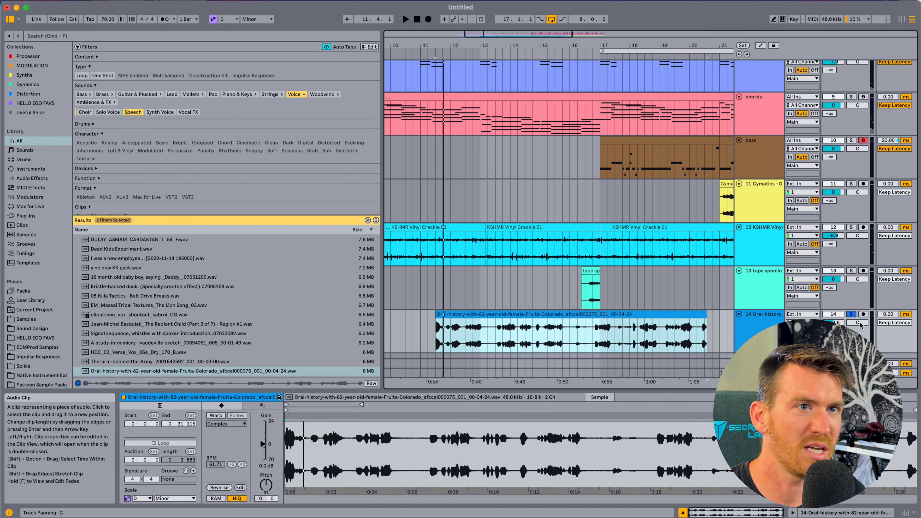
{"action": "left_click_drag", "start_coordinate": [833, 323], "coordinate": [833, 314]}
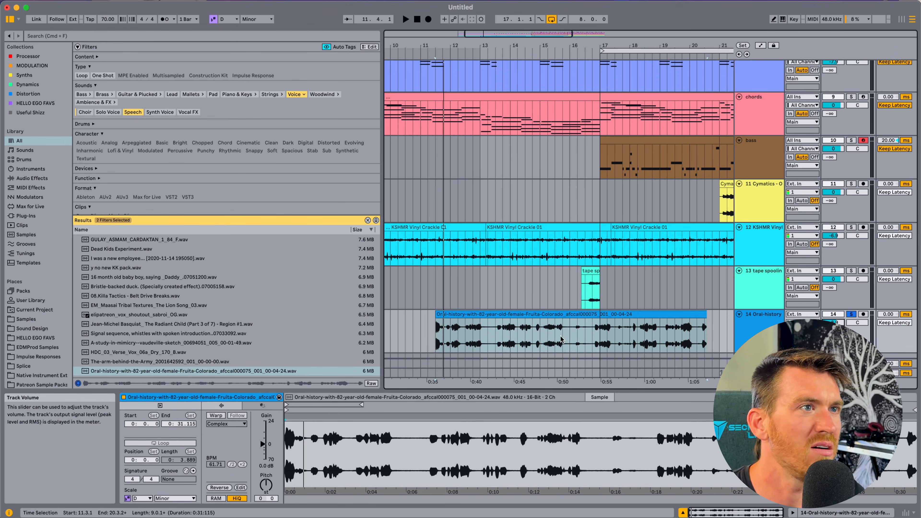
Move the Oral-history speech clip to start at bar 9 with a fade-in, and trim its end to about 16.3, before the beat
{"action": "left_click", "coordinate": [523, 337]}
{"action": "left_click_drag", "start_coordinate": [458, 337], "coordinate": [592, 330]}
{"action": "left_click", "coordinate": [583, 327]}
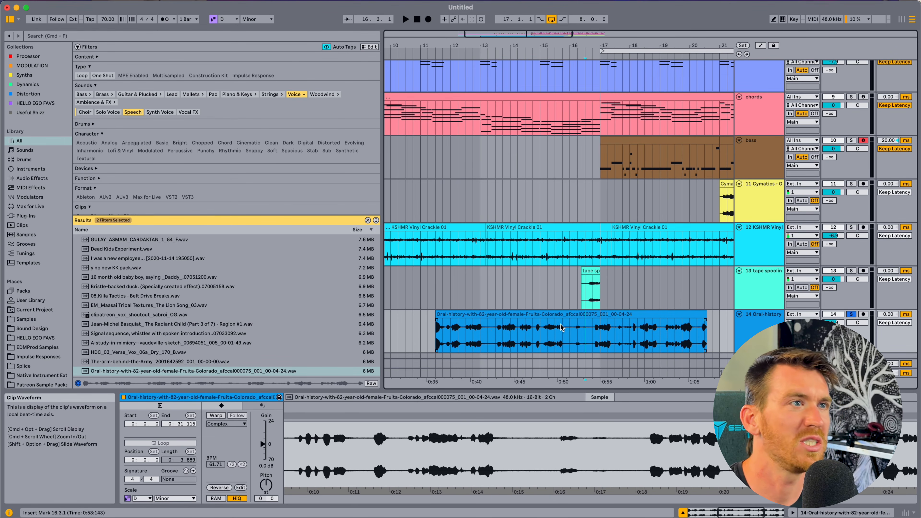
{"action": "left_click", "coordinate": [524, 314]}
{"action": "left_click_drag", "start_coordinate": [501, 46], "coordinate": [501, 18]}
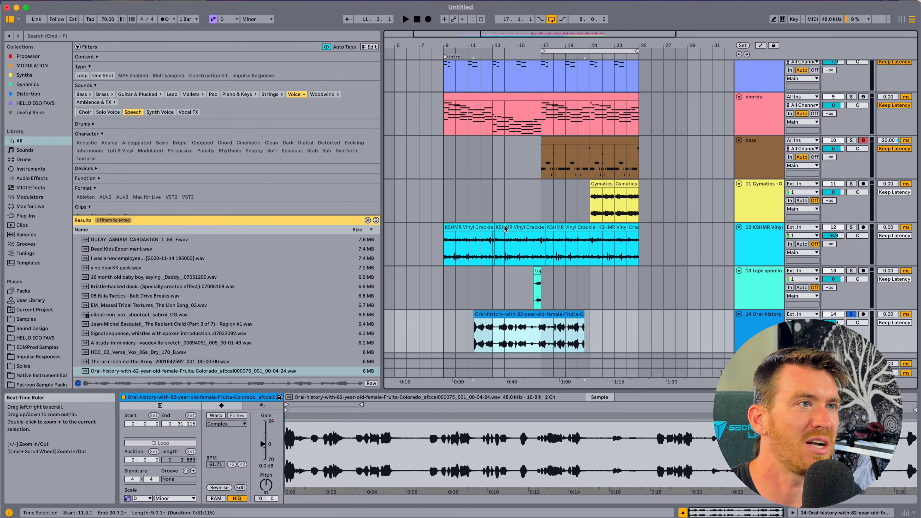
{"action": "left_click_drag", "start_coordinate": [487, 317], "coordinate": [456, 317]}
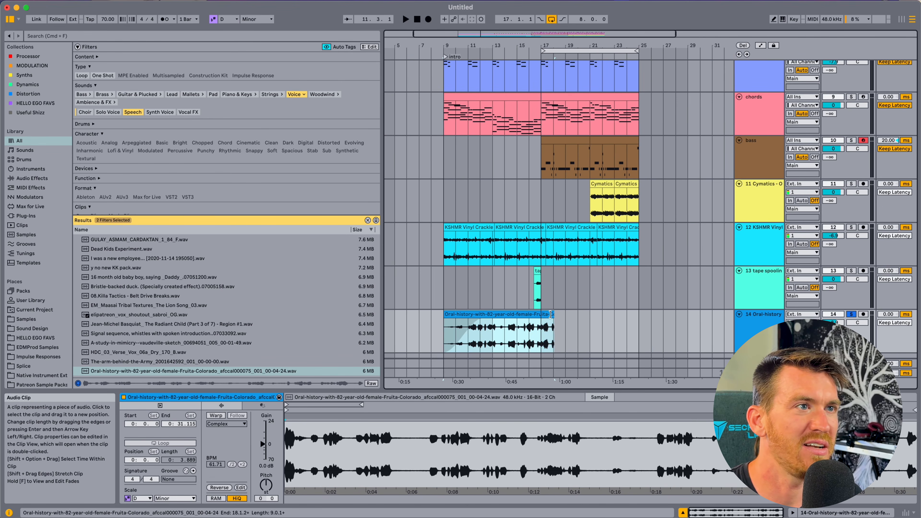
{"action": "left_click_drag", "start_coordinate": [550, 314], "coordinate": [535, 314]}
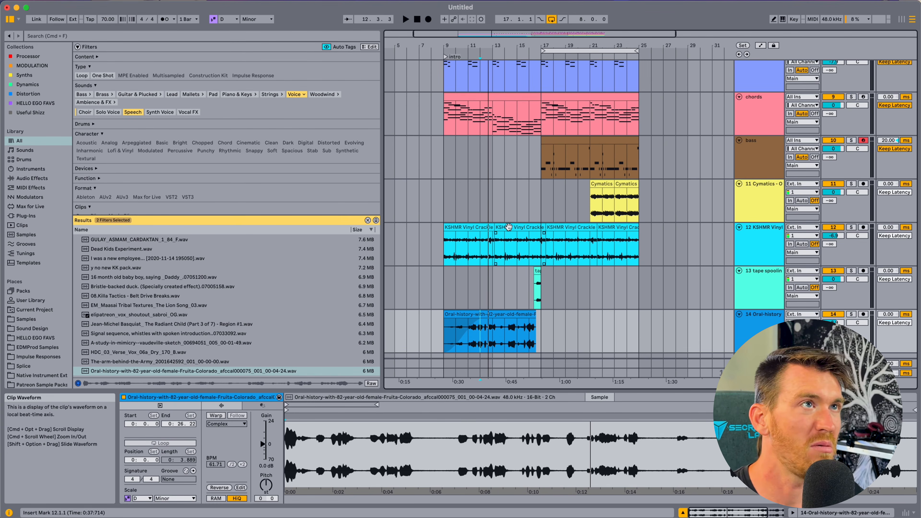
Audition the soloed Oral-history speech clip from around 12.4.2 to hear its untreated sound
{"action": "left_click_drag", "start_coordinate": [494, 46], "coordinate": [489, 272]}
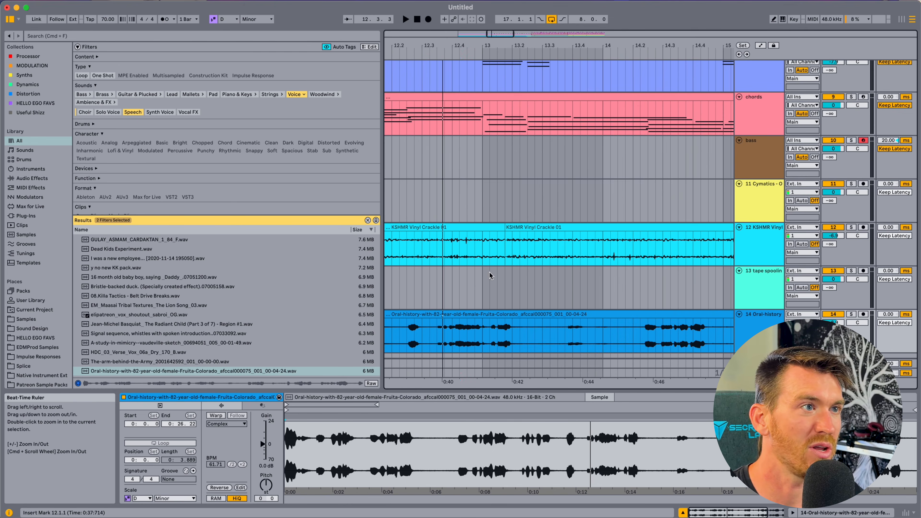
{"action": "left_click", "coordinate": [459, 334]}
{"action": "key", "text": "space"}
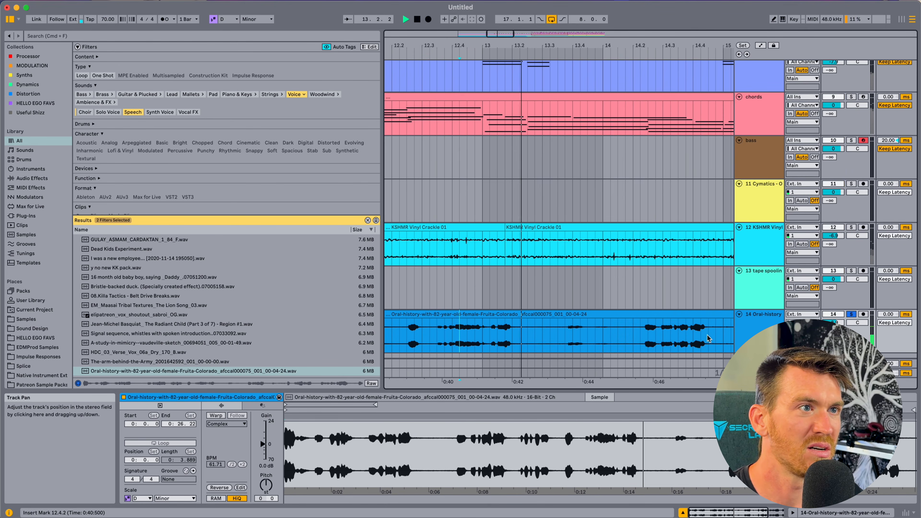
{"action": "left_click", "coordinate": [851, 314]}
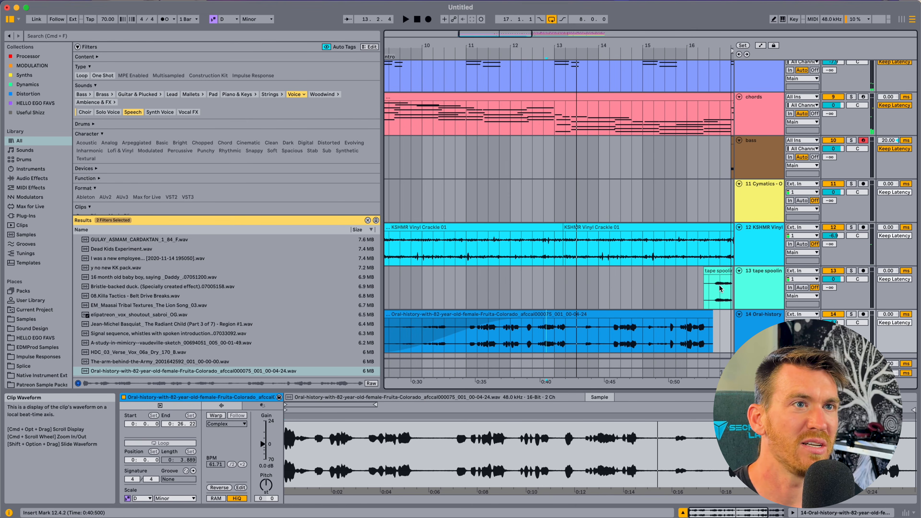
Show the Oral-history track's effects chain and clear the Voice and Speech filters from the browser
{"action": "double_click", "coordinate": [758, 325]}
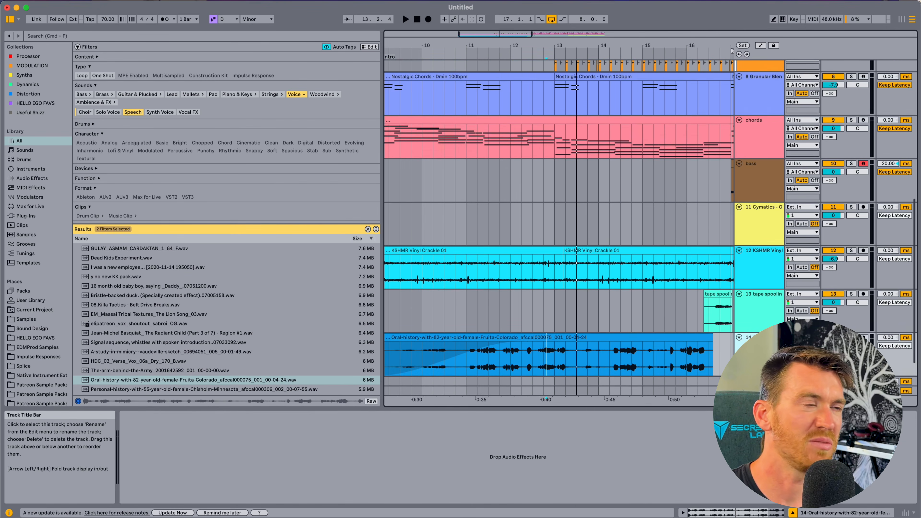
{"action": "scroll", "coordinate": [758, 359], "scroll_direction": "down", "scroll_amount": 2}
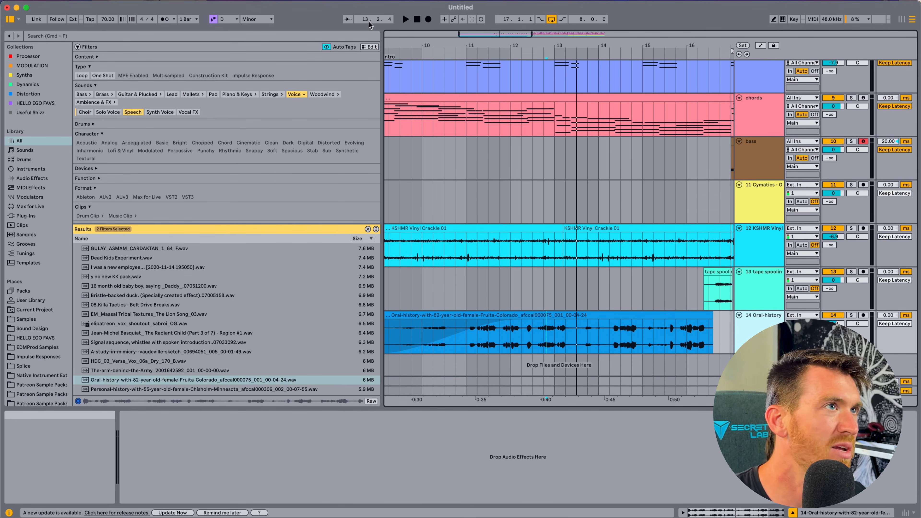
{"action": "left_click", "coordinate": [296, 95]}
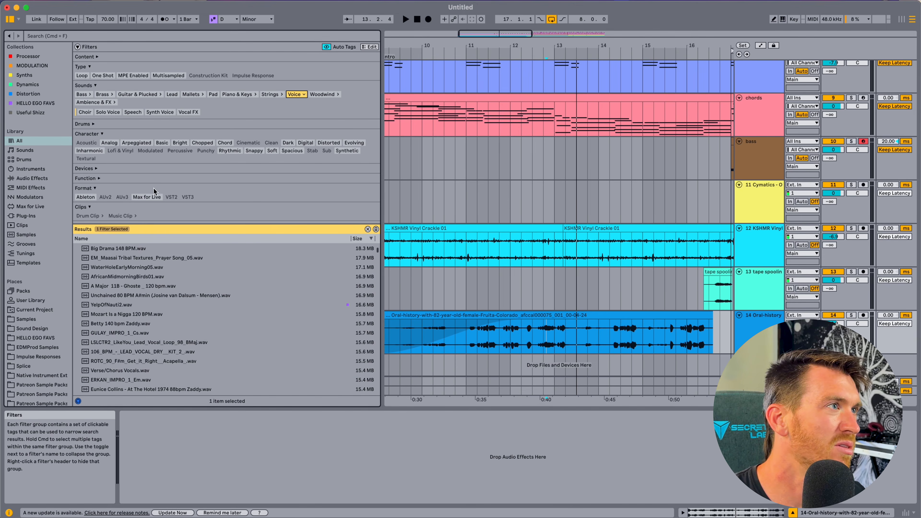
{"action": "left_click", "coordinate": [368, 228]}
{"action": "left_click", "coordinate": [21, 292]}
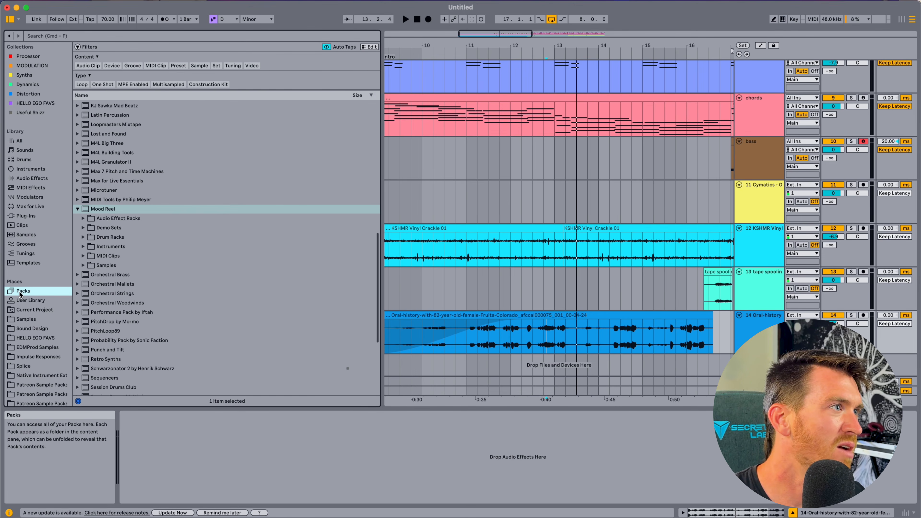
Load 011 Add Analog Stereo from the User Library's SUPERKNOBS v1.1 racks onto the speech track and set its macro to 34 during playback
{"action": "scroll", "coordinate": [118, 310], "scroll_direction": "down", "scroll_amount": 1}
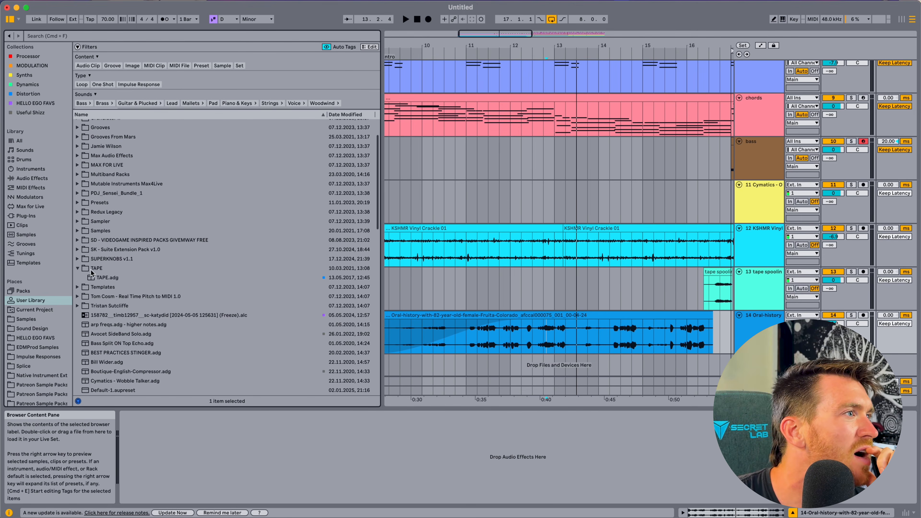
{"action": "left_click", "coordinate": [78, 259]}
{"action": "scroll", "coordinate": [159, 276], "scroll_direction": "down", "scroll_amount": 1}
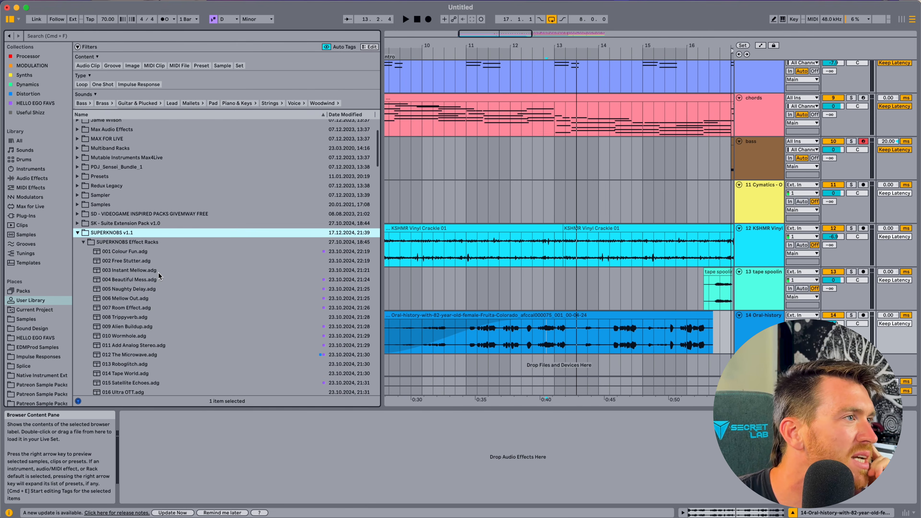
{"action": "scroll", "coordinate": [160, 277], "scroll_direction": "down", "scroll_amount": 1}
{"action": "scroll", "coordinate": [159, 276], "scroll_direction": "down", "scroll_amount": 1}
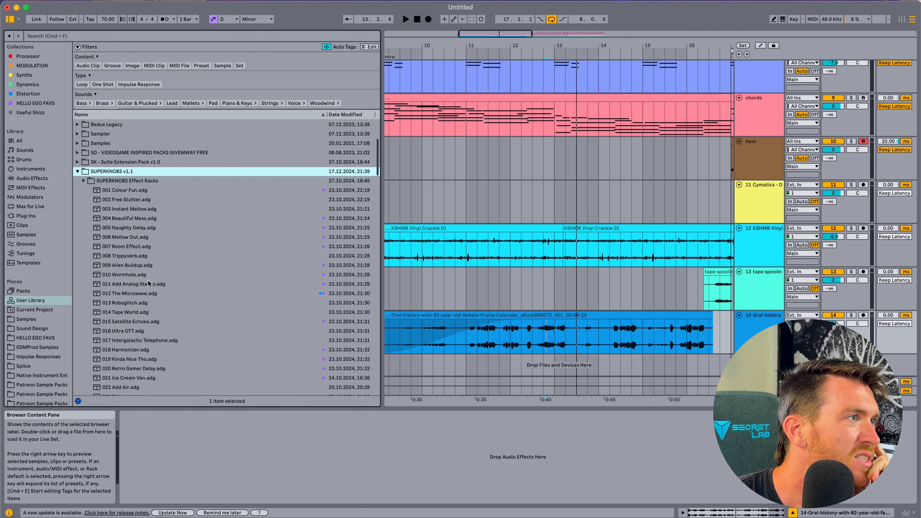
{"action": "left_click", "coordinate": [141, 284]}
{"action": "left_click", "coordinate": [511, 341]}
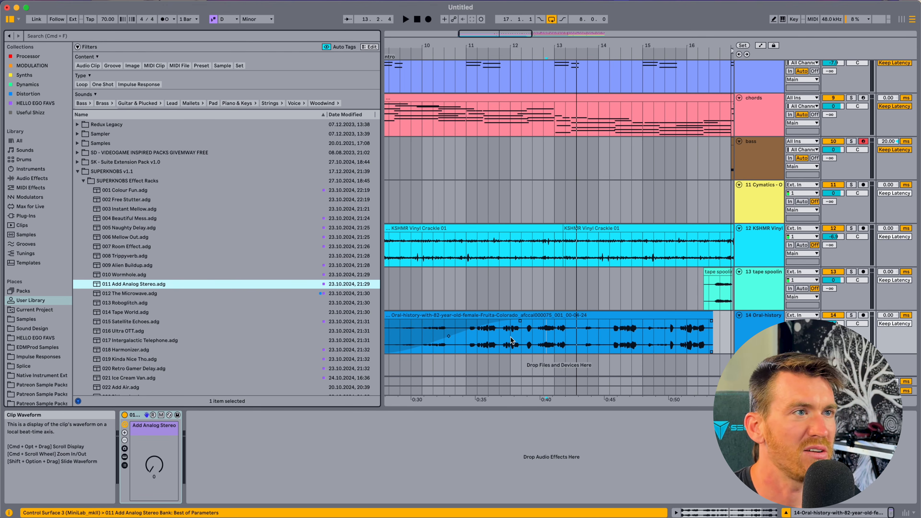
{"action": "left_click", "coordinate": [507, 343]}
{"action": "key", "text": "space"}
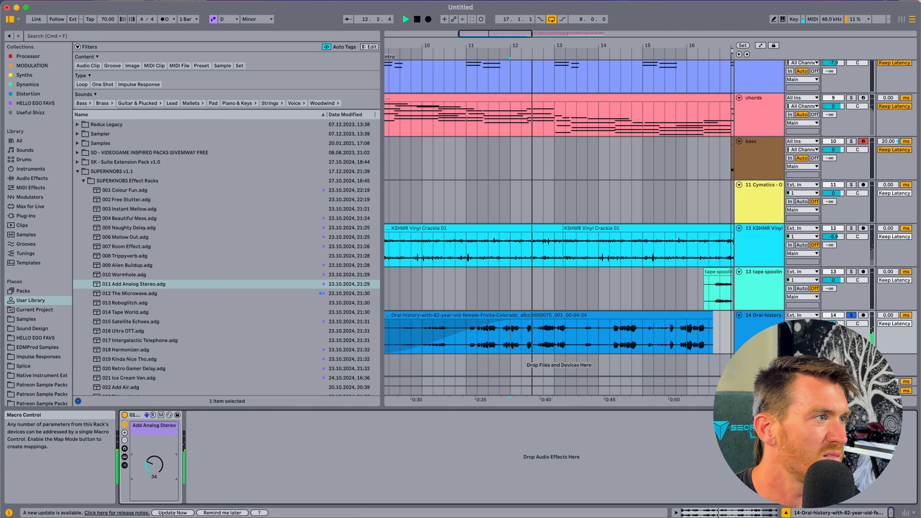
Add +005 A Bit O' Grit from SK - Suite Extension Pack v1.0 to the speech track and set its macro to 74
{"action": "scroll", "coordinate": [162, 353], "scroll_direction": "down", "scroll_amount": 5}
{"action": "scroll", "coordinate": [162, 353], "scroll_direction": "up", "scroll_amount": 7}
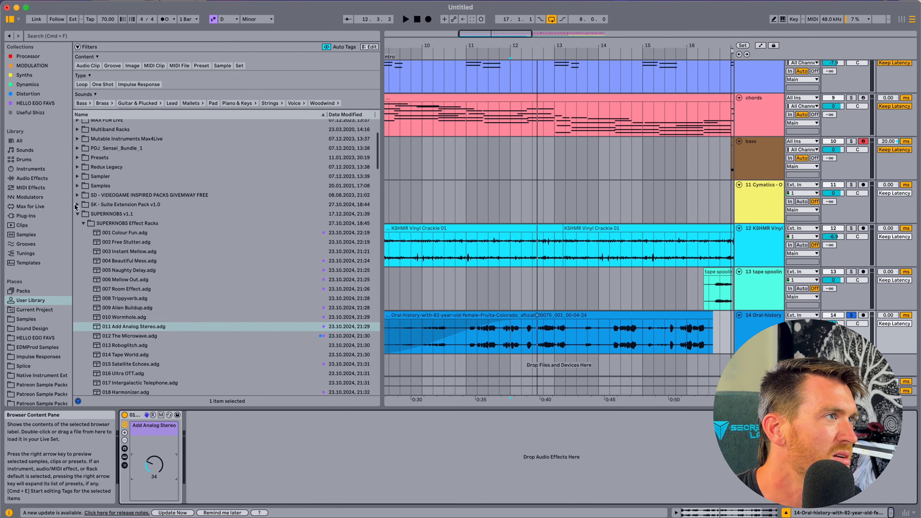
{"action": "left_click", "coordinate": [77, 205]}
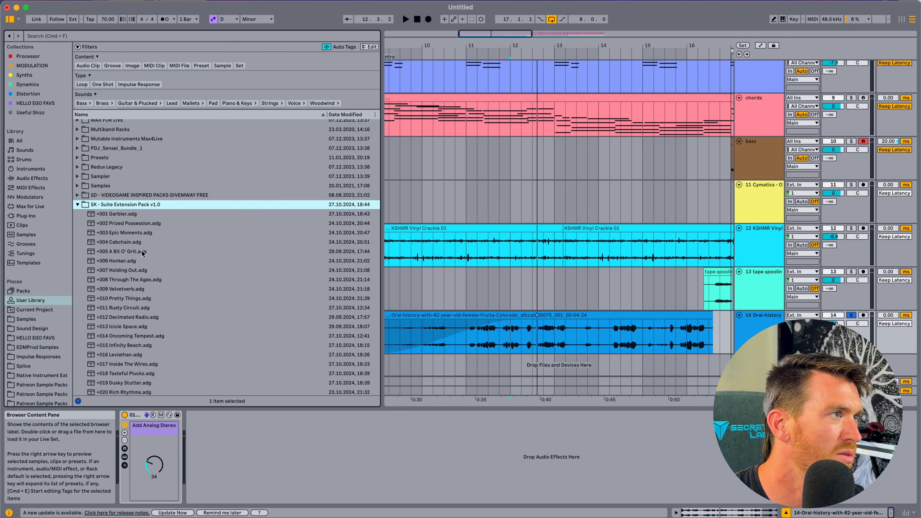
{"action": "left_click", "coordinate": [128, 252]}
{"action": "left_click_drag", "start_coordinate": [286, 458], "coordinate": [276, 463]}
{"action": "key", "text": "space"}
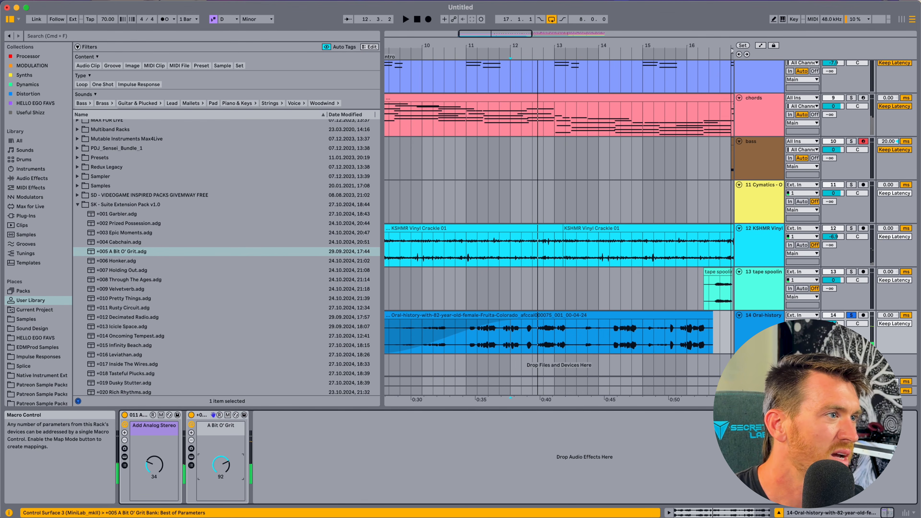
{"action": "left_click_drag", "start_coordinate": [221, 465], "coordinate": [220, 470]}
Add +012 Decimated Radio to the speech track's chain with its macro at 121, and set Add Analog Stereo to 72
{"action": "scroll", "coordinate": [144, 300], "scroll_direction": "down", "scroll_amount": 3}
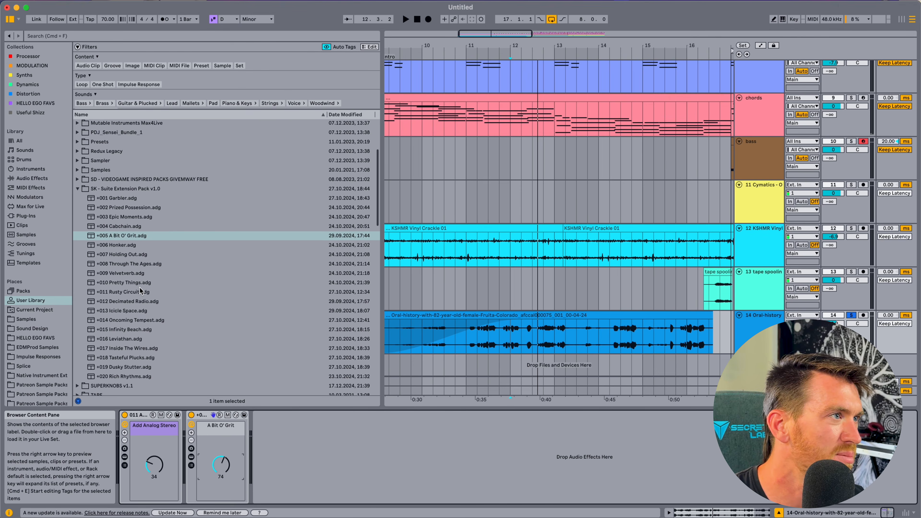
{"action": "left_click", "coordinate": [134, 286]}
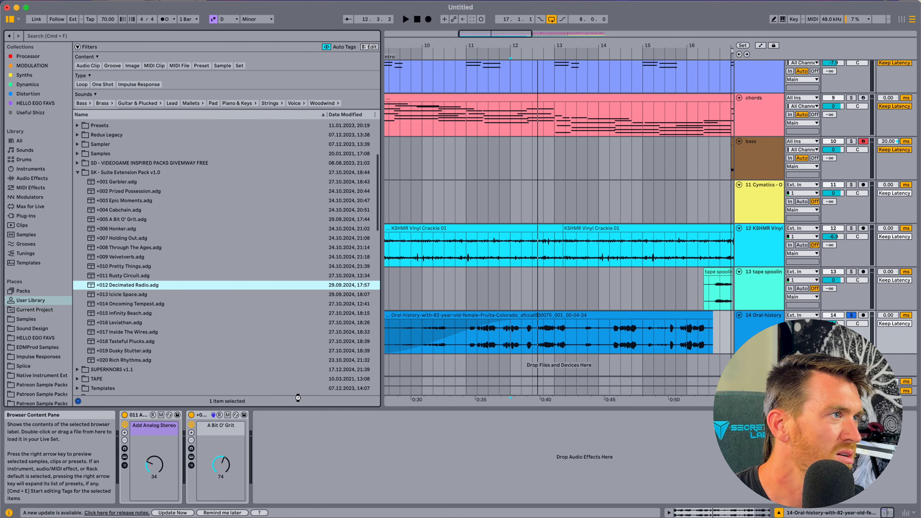
{"action": "left_click_drag", "start_coordinate": [297, 397], "coordinate": [292, 472]}
{"action": "key", "text": "space"}
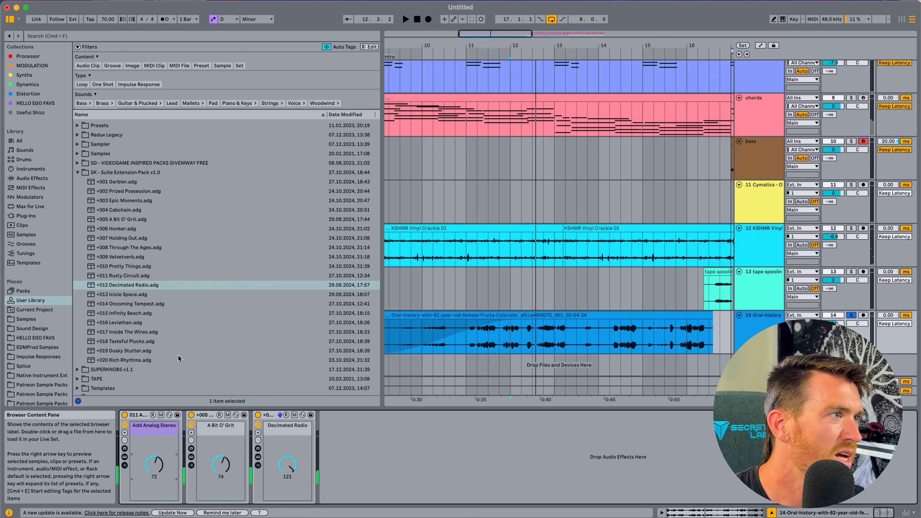
Add +019 Dusky Stutter to the end of the speech track's effects chain and set its macro to 46 while listening
{"action": "double_click", "coordinate": [132, 351]}
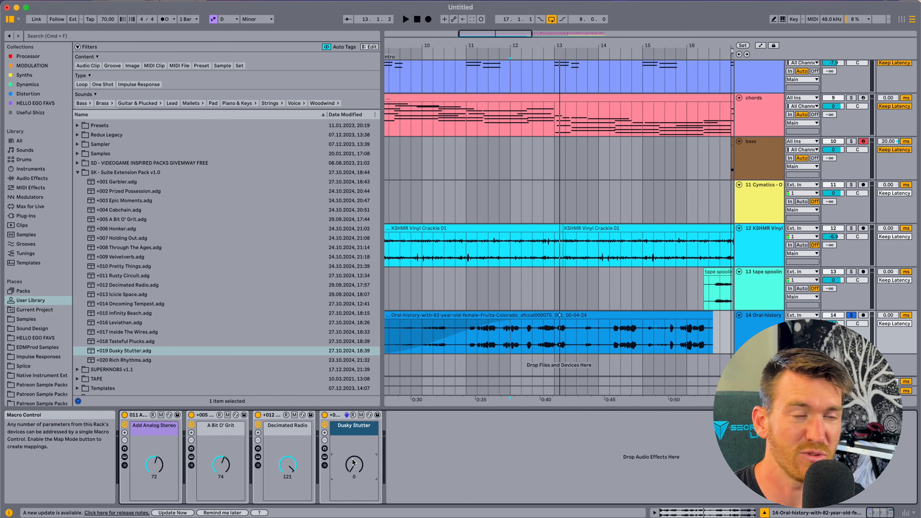
{"action": "key", "text": "space"}
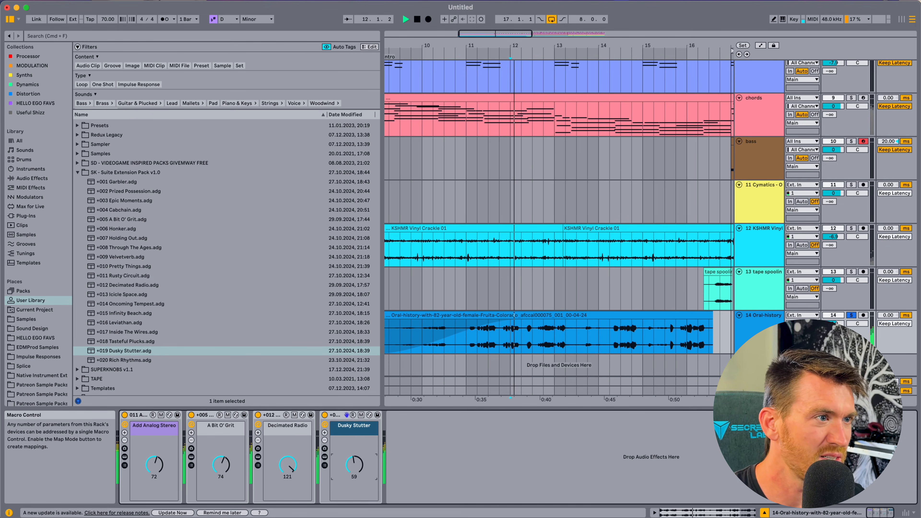
{"action": "left_click_drag", "start_coordinate": [352, 465], "coordinate": [352, 463]}
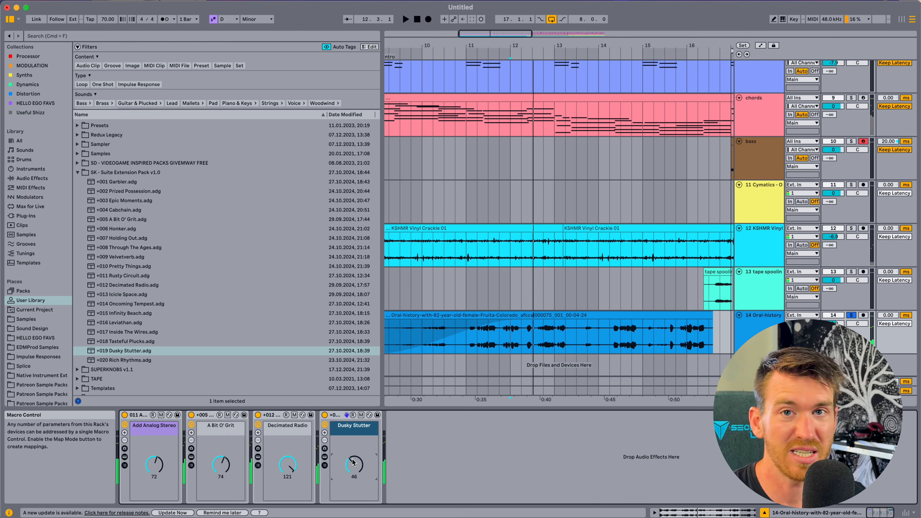
Automate the Dusky Stutter macro to hold 46 across the speech clip and fall from the clip's end to zero at bar 17
{"action": "key", "text": "a"}
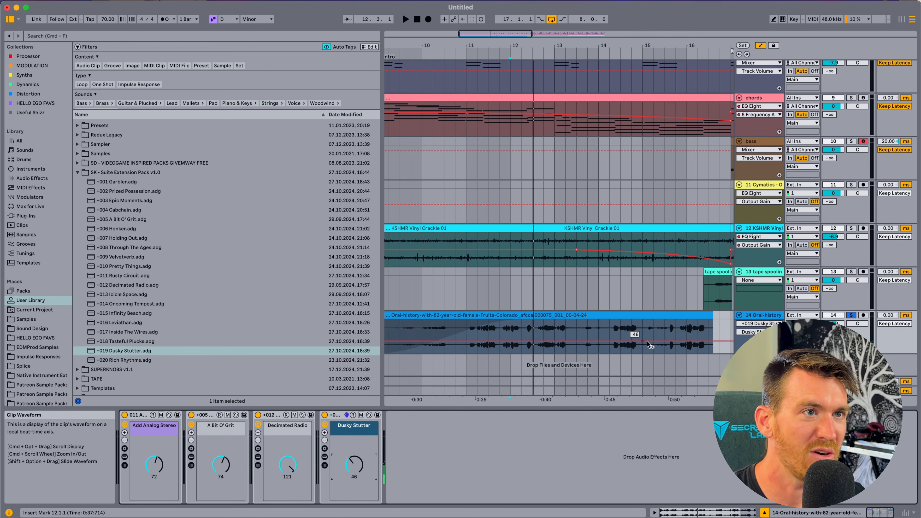
{"action": "left_click", "coordinate": [711, 342]}
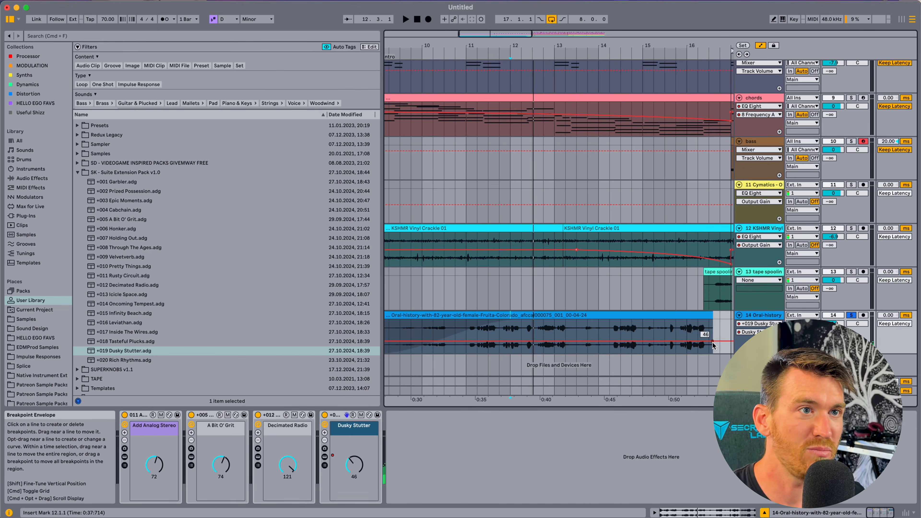
{"action": "left_click_drag", "start_coordinate": [714, 343], "coordinate": [596, 344]}
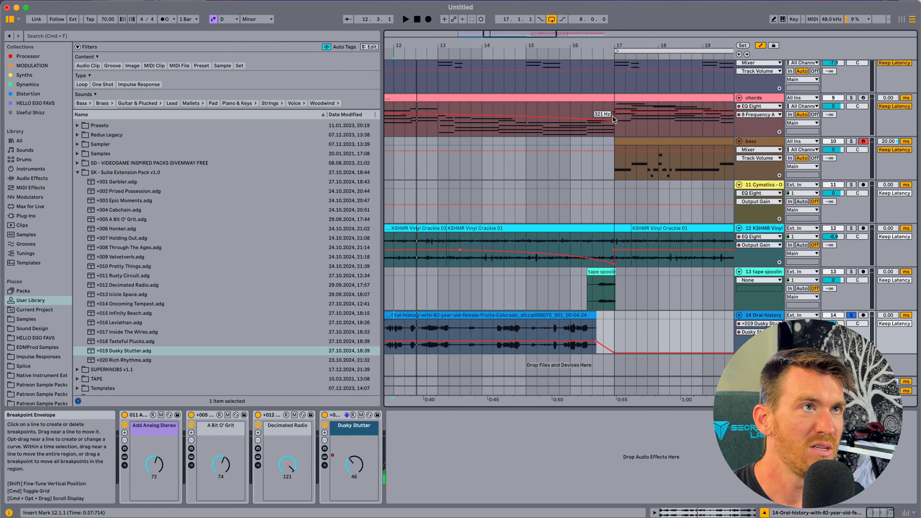
{"action": "left_click_drag", "start_coordinate": [568, 45], "coordinate": [568, 29]}
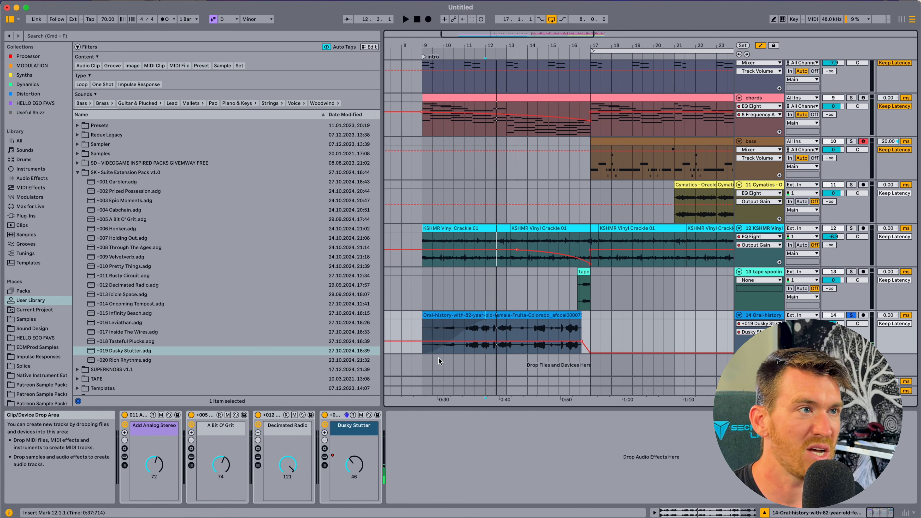
Play the intro from bar 9 and blend in the speech by adjusting the clip's fade-in and raising its track volume
{"action": "left_click", "coordinate": [469, 314]}
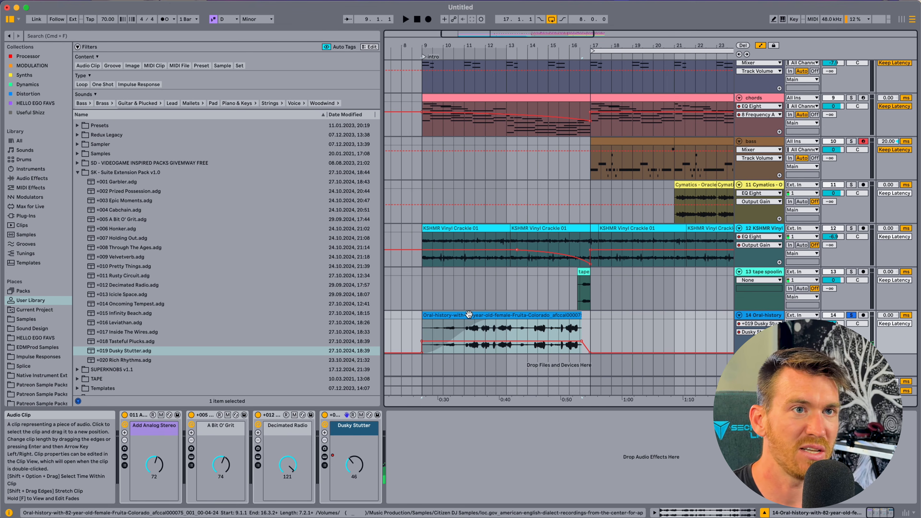
{"action": "key", "text": "space"}
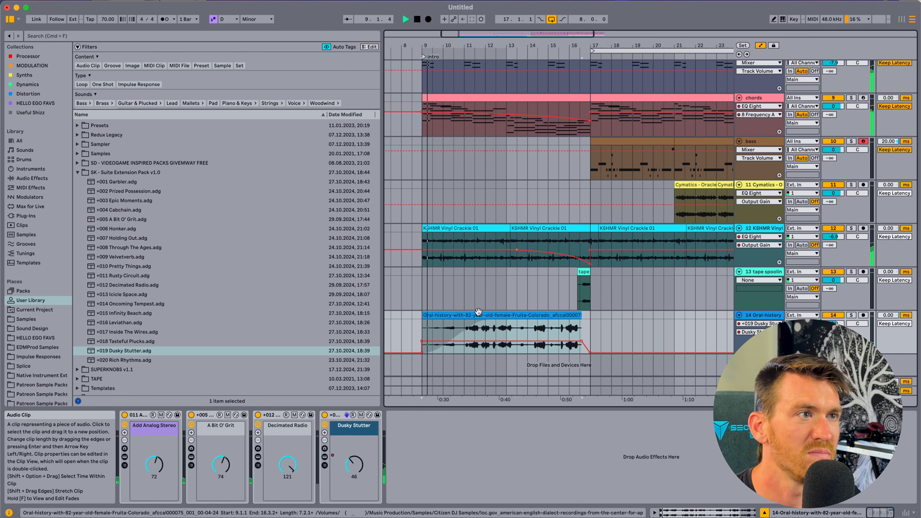
{"action": "key", "text": "a"}
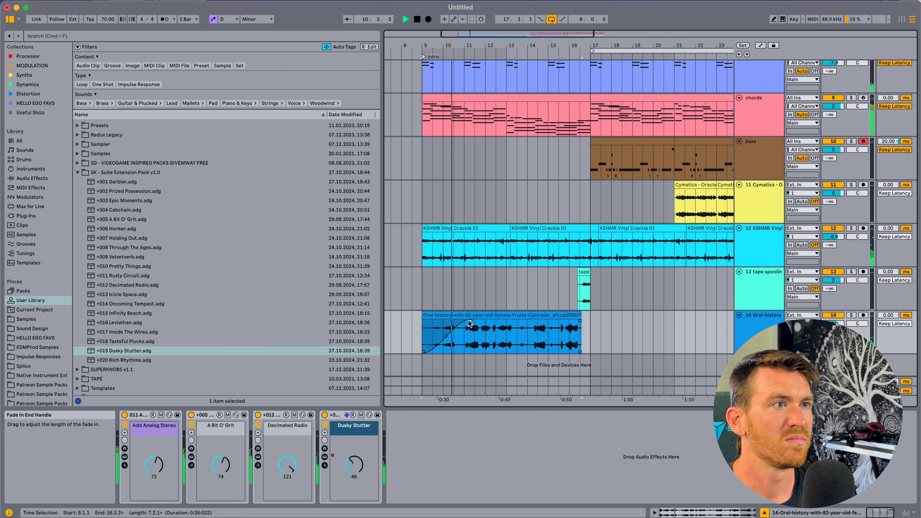
{"action": "key", "text": "a"}
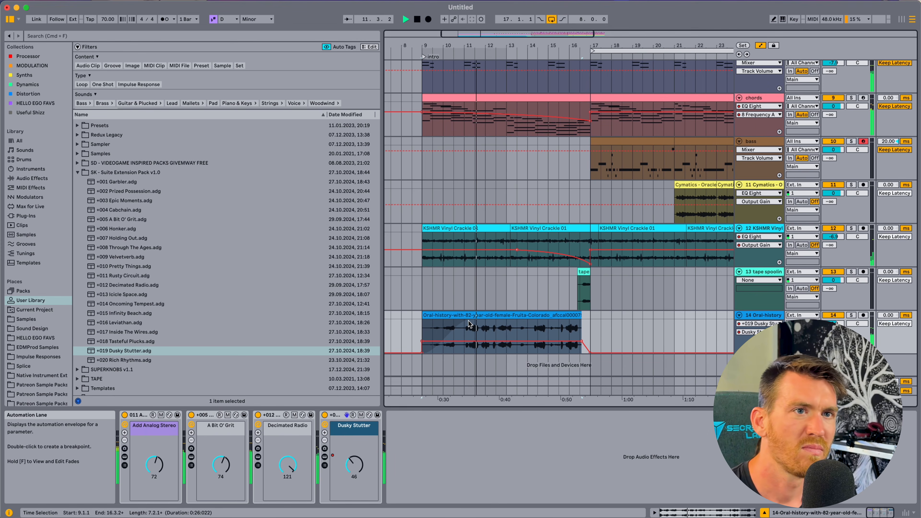
{"action": "left_click_drag", "start_coordinate": [832, 323], "coordinate": [833, 318]}
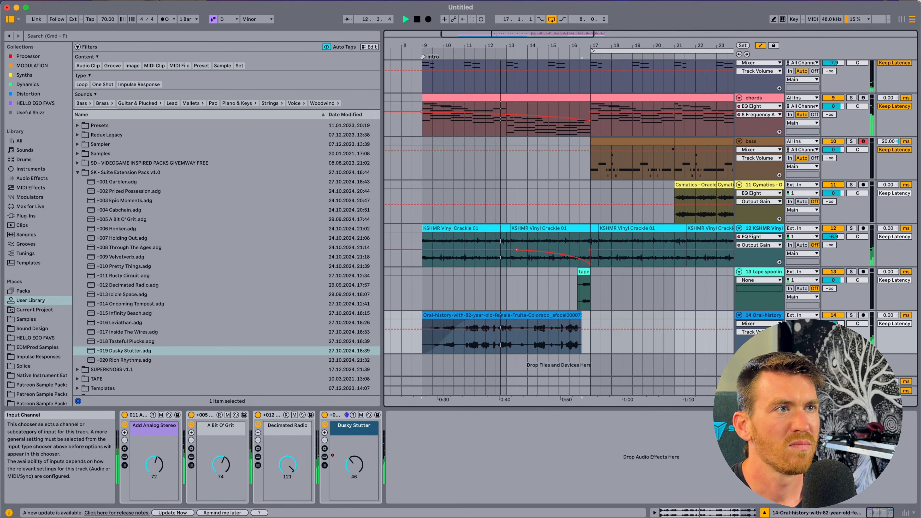
{"action": "left_click", "coordinate": [562, 316]}
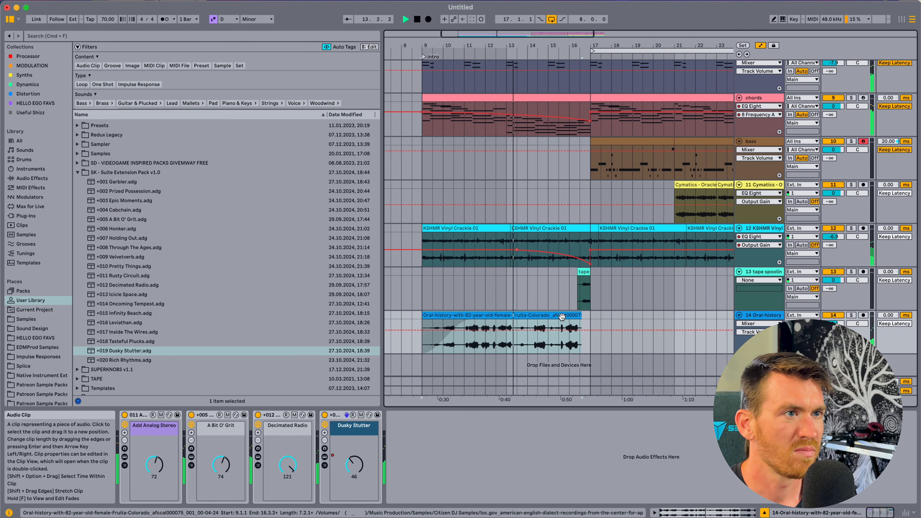
Widen the arrangement area and check the Dusky Stutter automation at the speech clip's end during playback, finishing with automation hidden
{"action": "scroll", "coordinate": [561, 317], "scroll_direction": "right", "scroll_amount": 3}
{"action": "scroll", "coordinate": [544, 318], "scroll_direction": "up", "scroll_amount": 2}
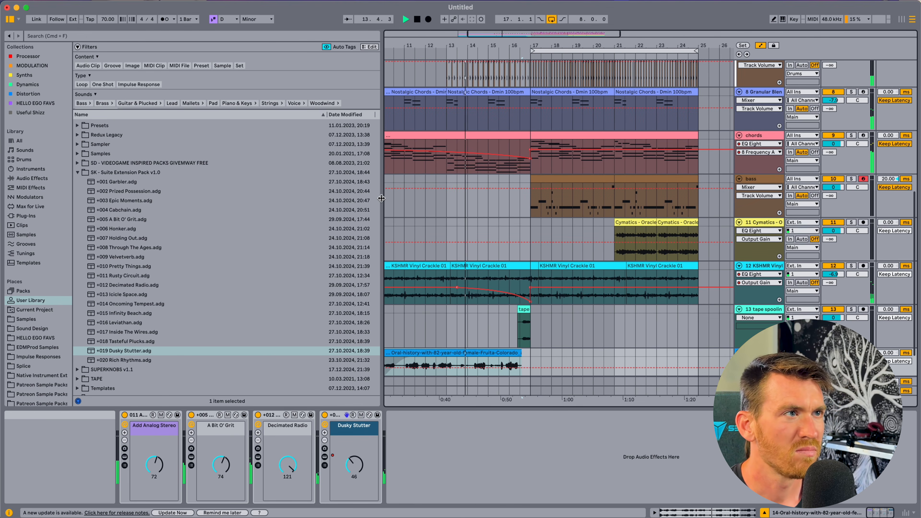
{"action": "left_click_drag", "start_coordinate": [383, 202], "coordinate": [276, 202]}
{"action": "scroll", "coordinate": [391, 229], "scroll_direction": "down", "scroll_amount": 3}
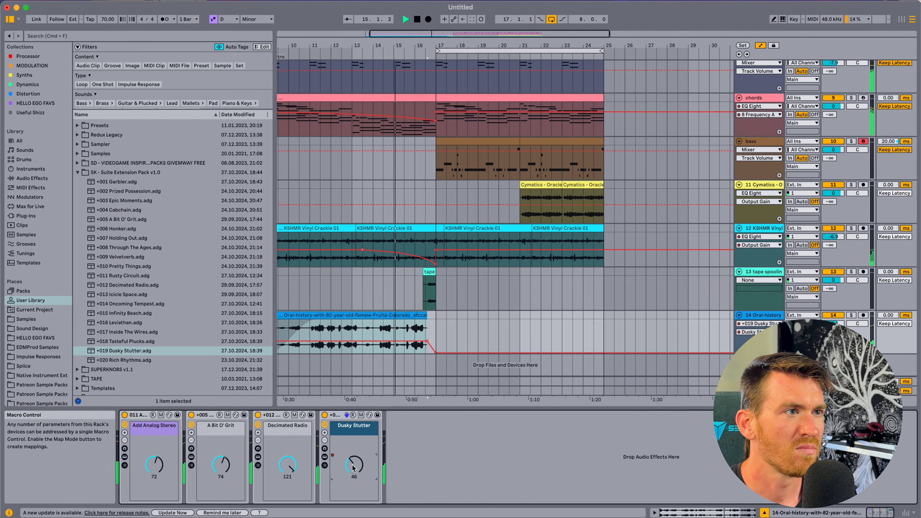
{"action": "key", "text": "a"}
{"action": "key", "text": "a"}
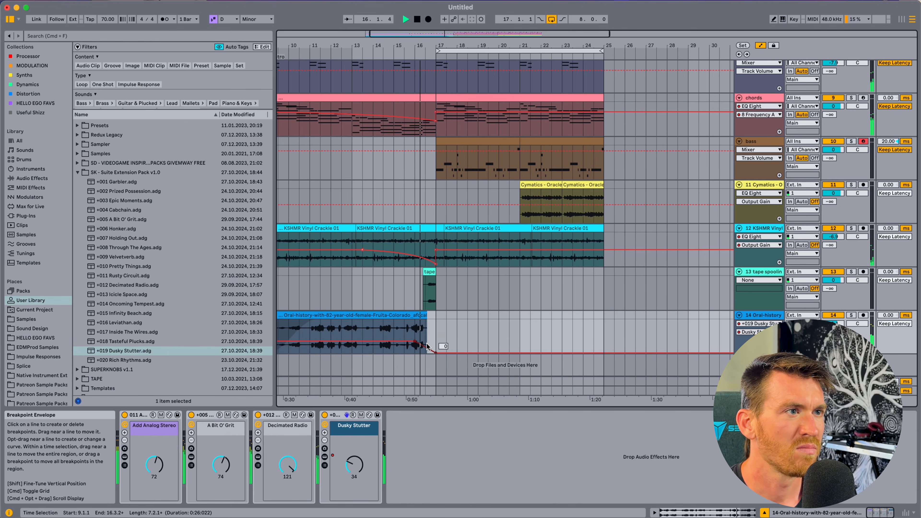
{"action": "key", "text": "a"}
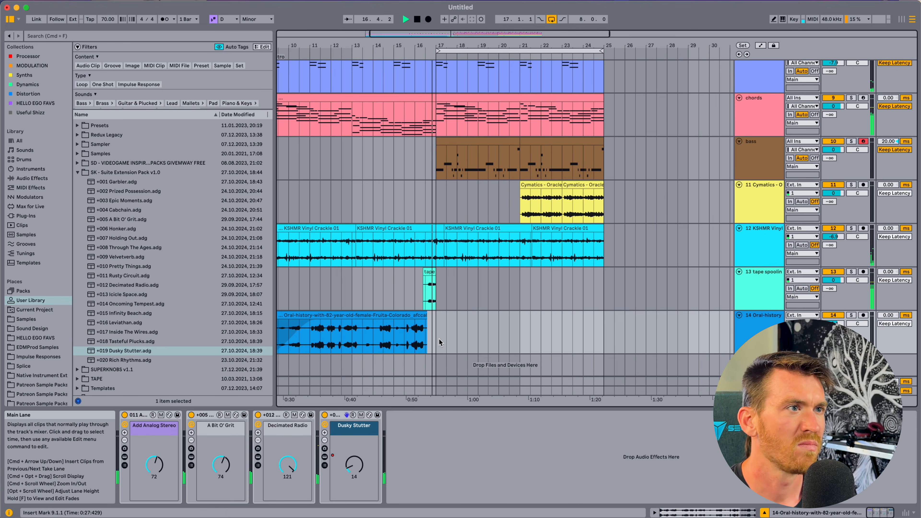
Listen through the full beat section from bar 17 and raise the gain of both Cymatics guitar melody clips to 3.2 dB
{"action": "scroll", "coordinate": [439, 341], "scroll_direction": "up", "scroll_amount": 6}
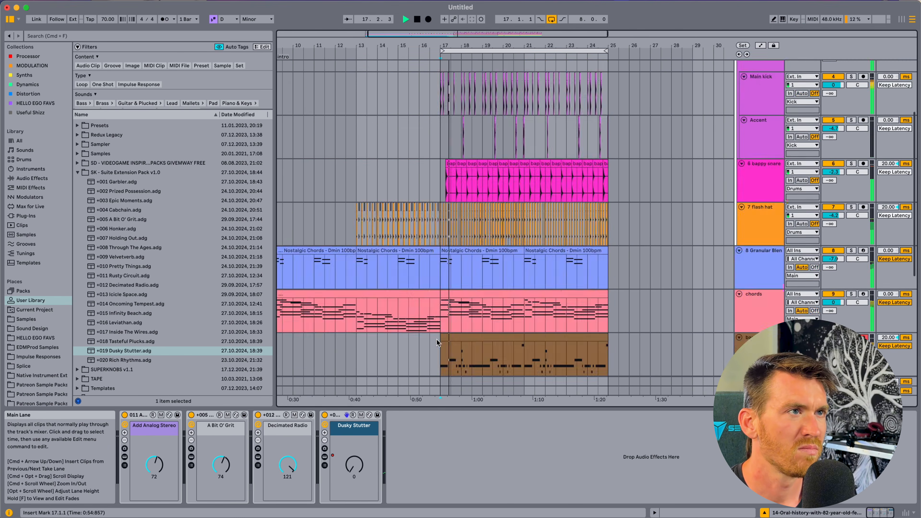
{"action": "scroll", "coordinate": [436, 341], "scroll_direction": "up", "scroll_amount": 3}
{"action": "scroll", "coordinate": [436, 340], "scroll_direction": "down", "scroll_amount": 4}
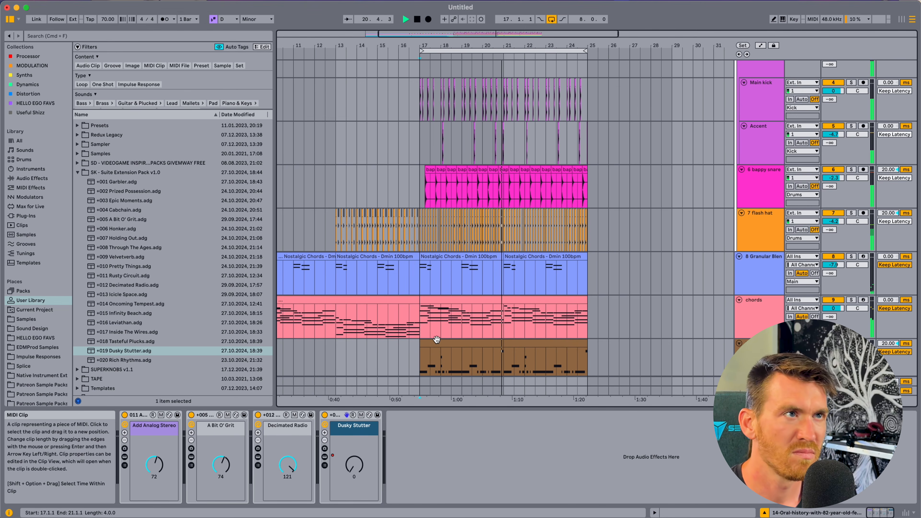
{"action": "scroll", "coordinate": [525, 321], "scroll_direction": "down", "scroll_amount": 4}
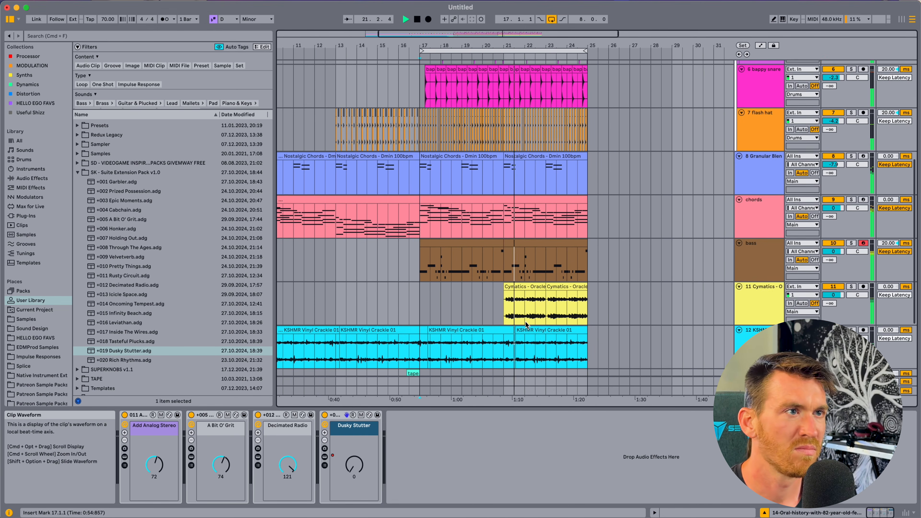
{"action": "scroll", "coordinate": [525, 321], "scroll_direction": "down", "scroll_amount": 3}
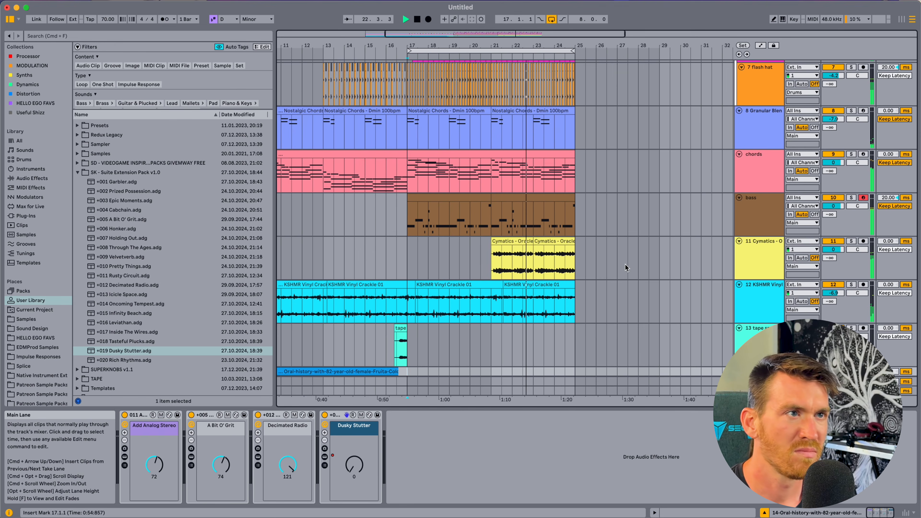
{"action": "left_click", "coordinate": [551, 241]}
{"action": "double_click", "coordinate": [519, 241], "text": "shift"}
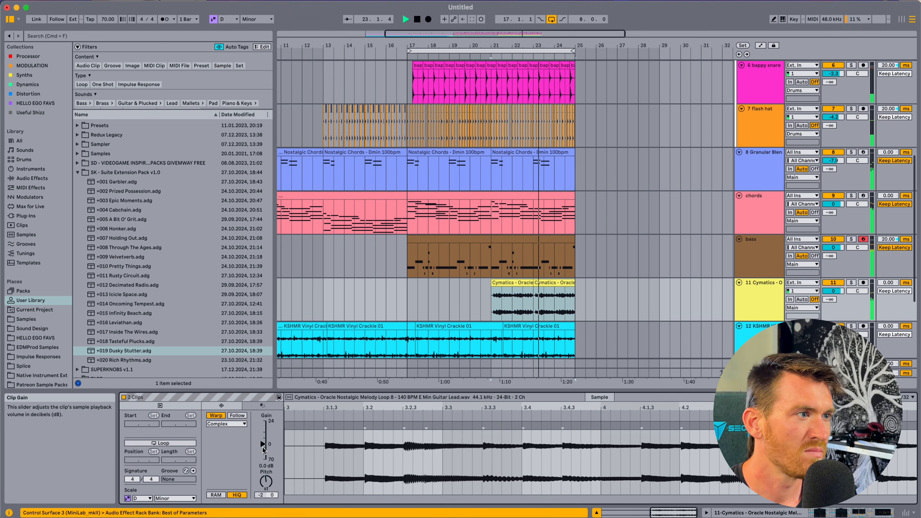
{"action": "left_click_drag", "start_coordinate": [263, 450], "coordinate": [263, 441]}
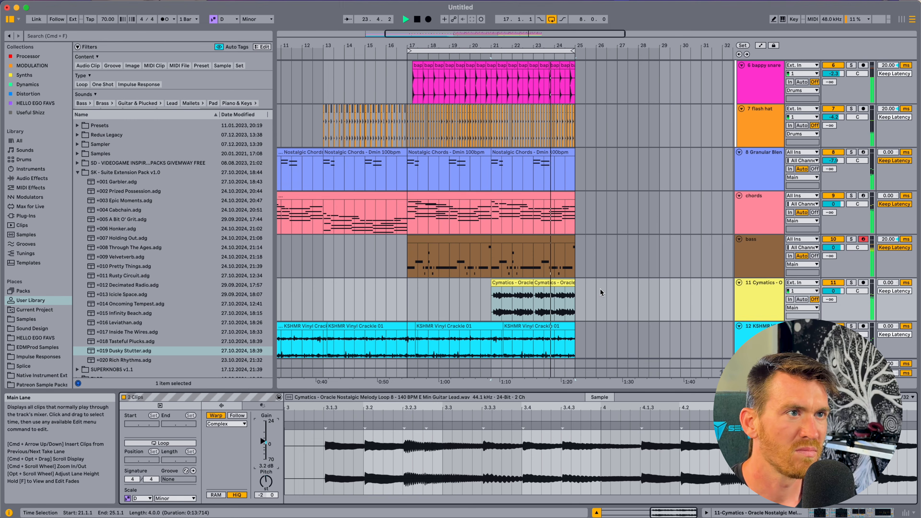
{"action": "scroll", "coordinate": [600, 289], "scroll_direction": "down", "scroll_amount": 2}
{"action": "left_click", "coordinate": [577, 278]}
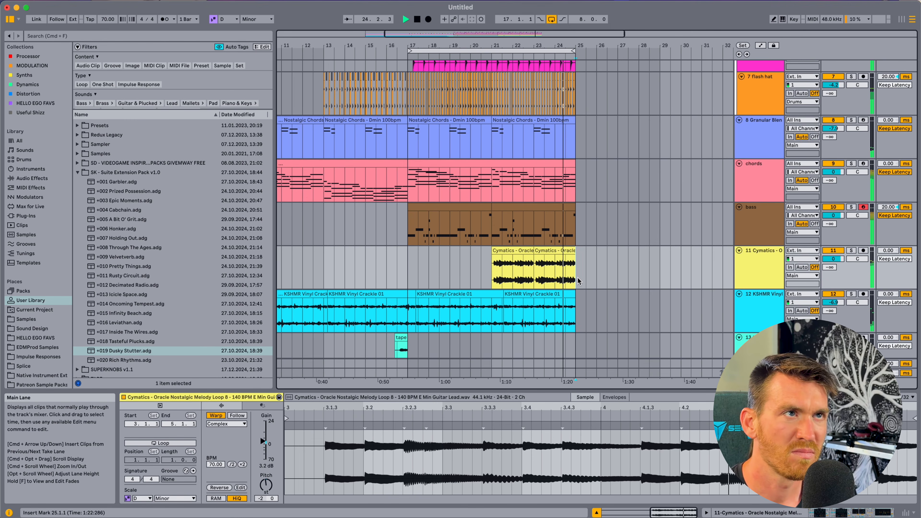